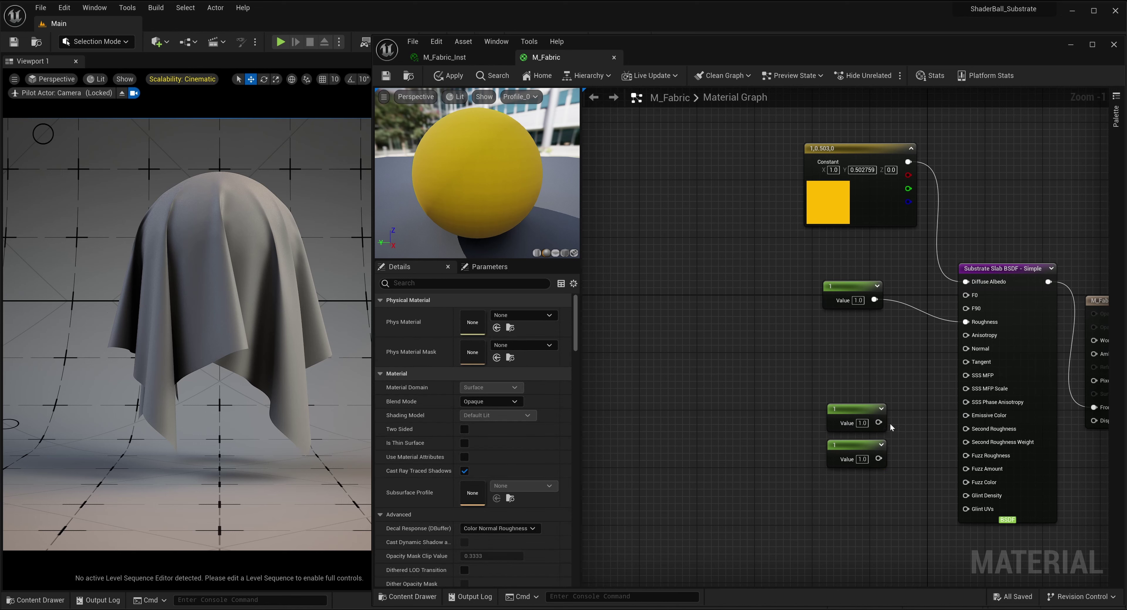
Connect the two lower scalar constants to Fuzz Roughness and Fuzz Amount, and a copy of the yellow constant to Fuzz Color.
left_click_drag(879, 423, 955, 455)
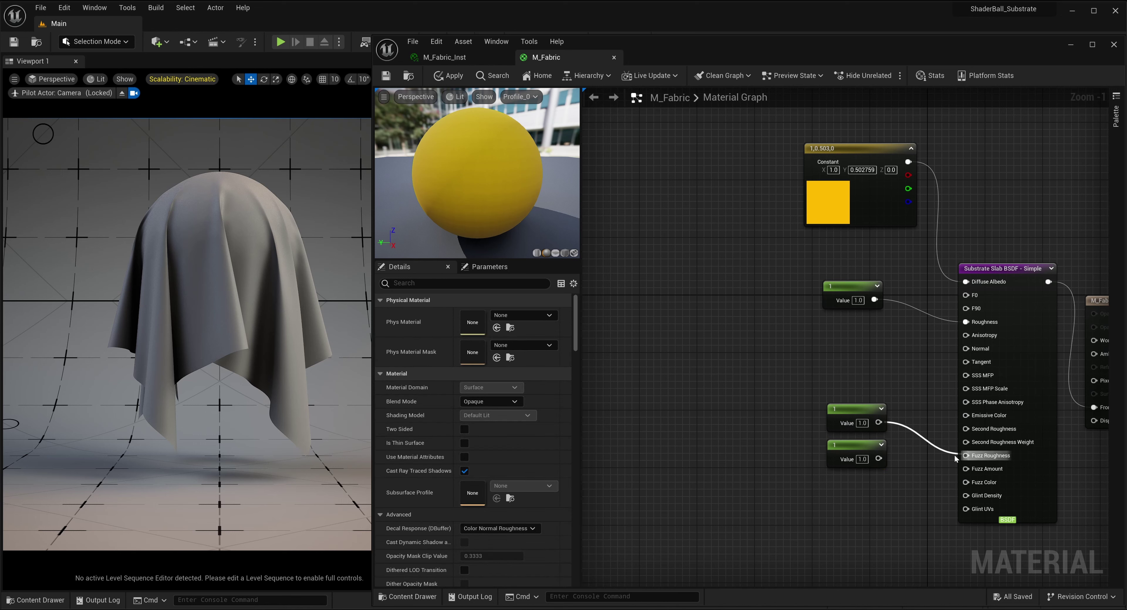
left_click_drag(879, 459, 968, 469)
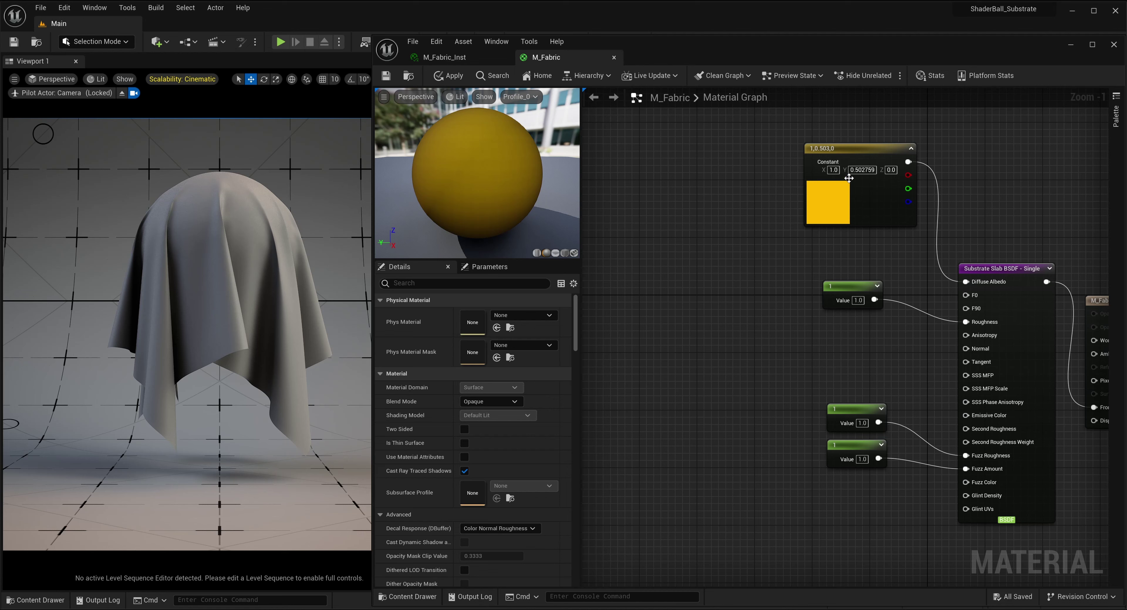
left_click(849, 147)
key("ctrl+v")
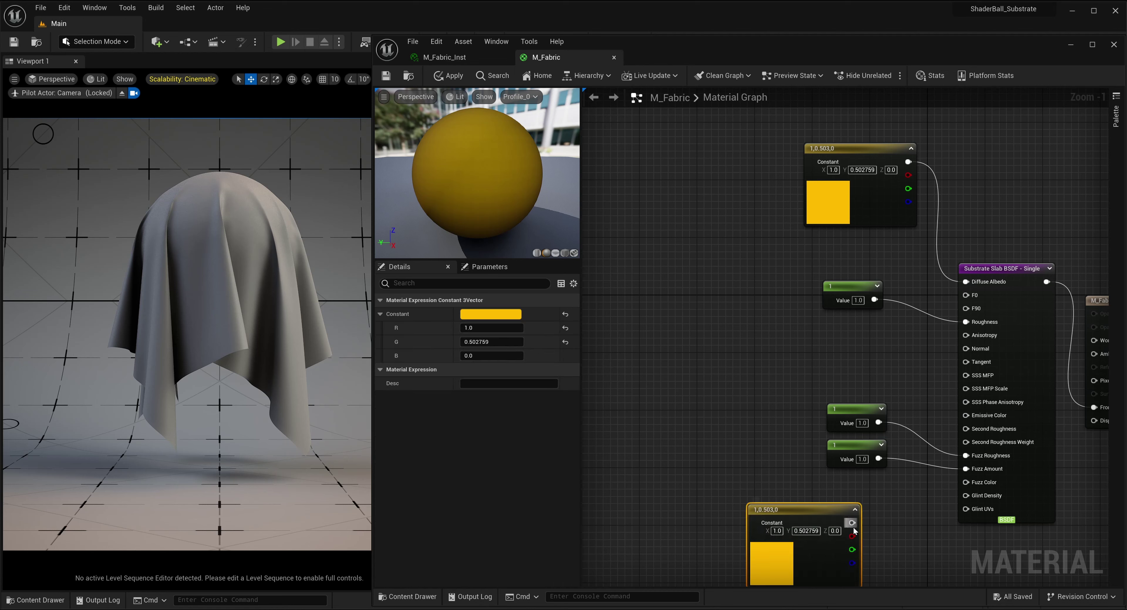
left_click_drag(851, 523, 966, 482)
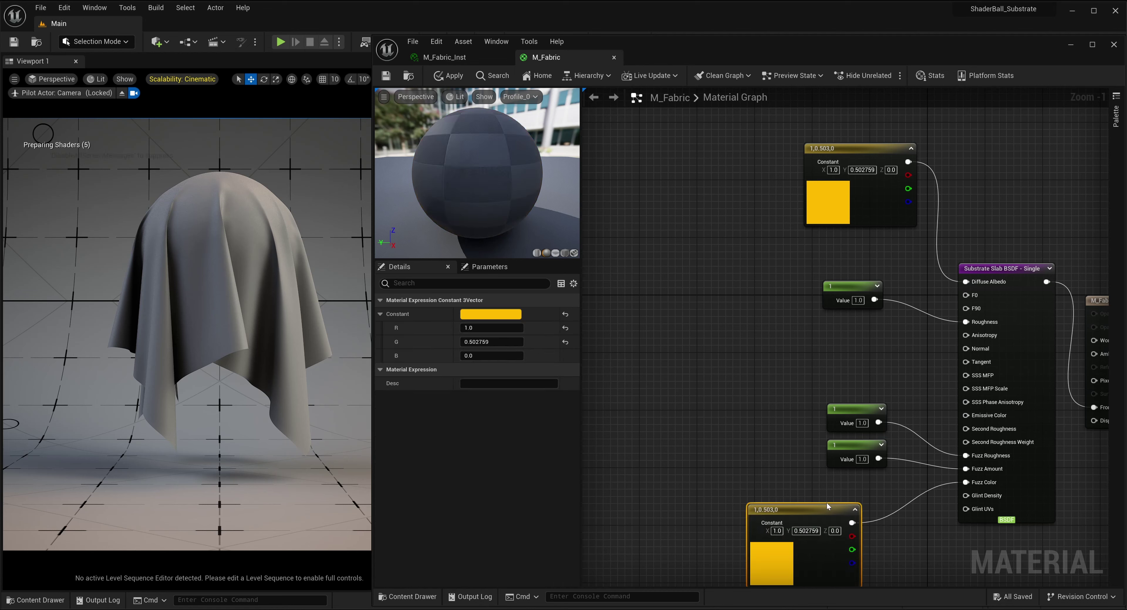
left_click_drag(785, 523, 819, 516)
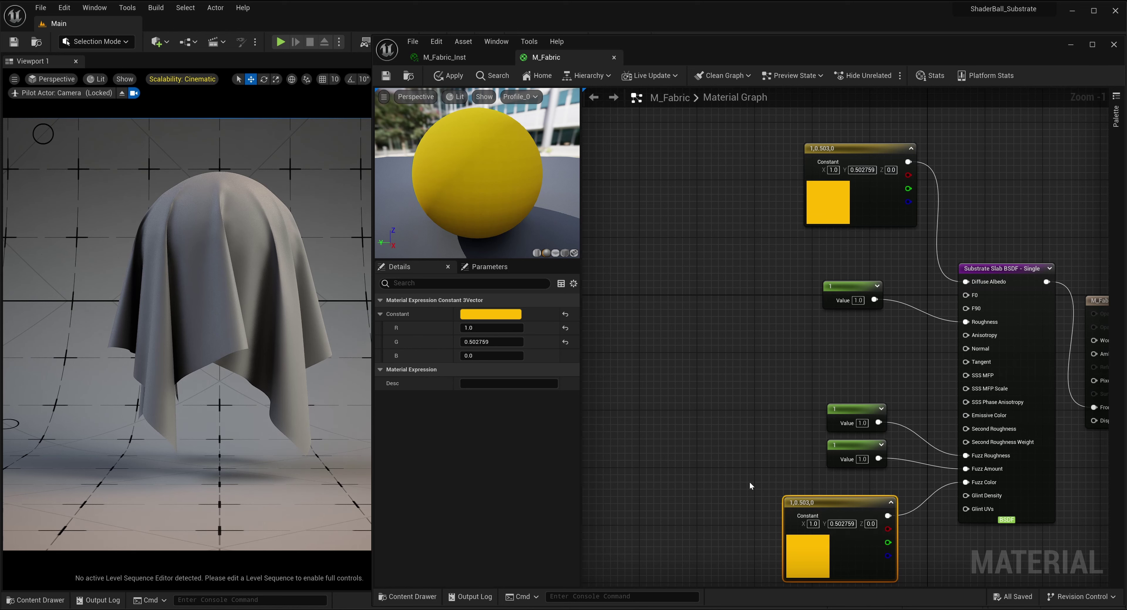
Convert the yellow constant feeding Diffuse Albedo into a parameter named Base Color.
left_click(845, 149)
right_click(845, 148)
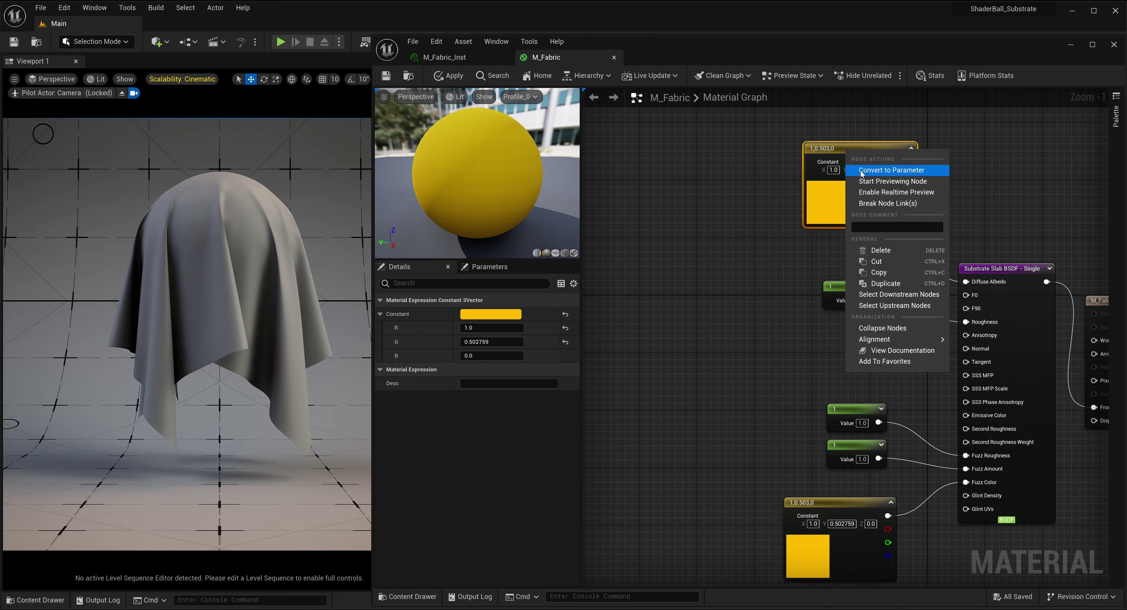
left_click(860, 171)
type("Base Color")
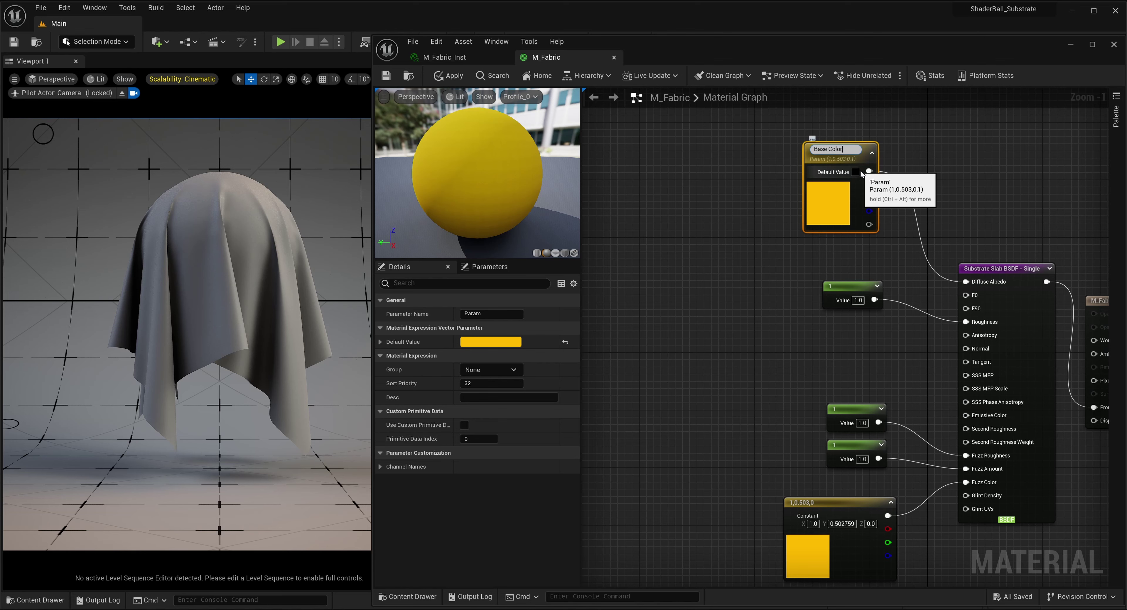
key("Return")
Convert the constant feeding the slab's Roughness input into a parameter named Roughness.
left_click(852, 289)
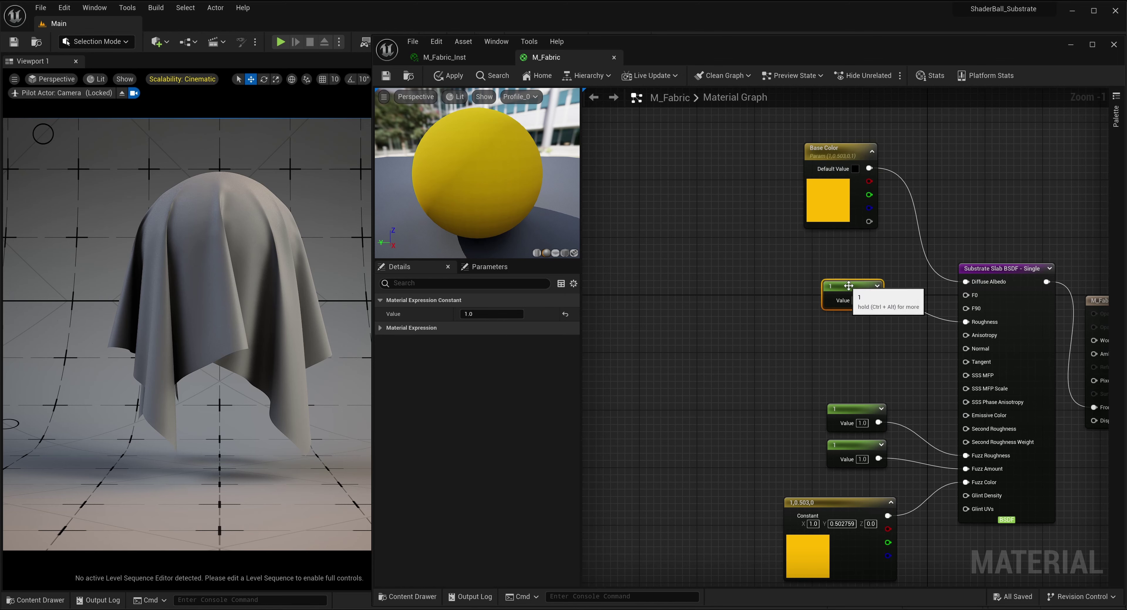
right_click(861, 298)
key("Escape")
type("Ro")
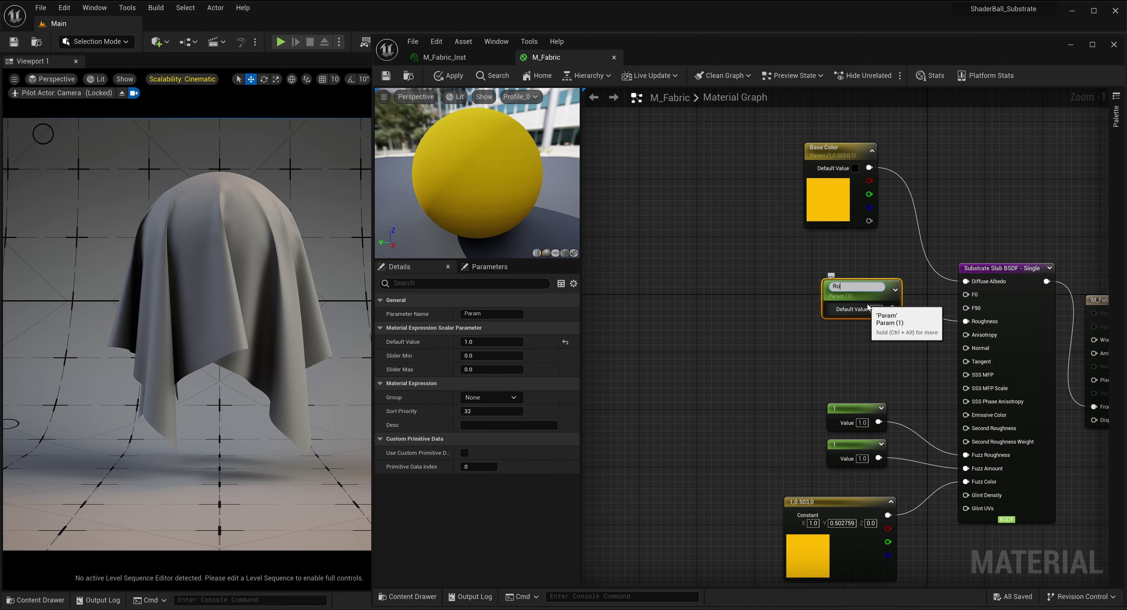
type("ughness")
key("Return")
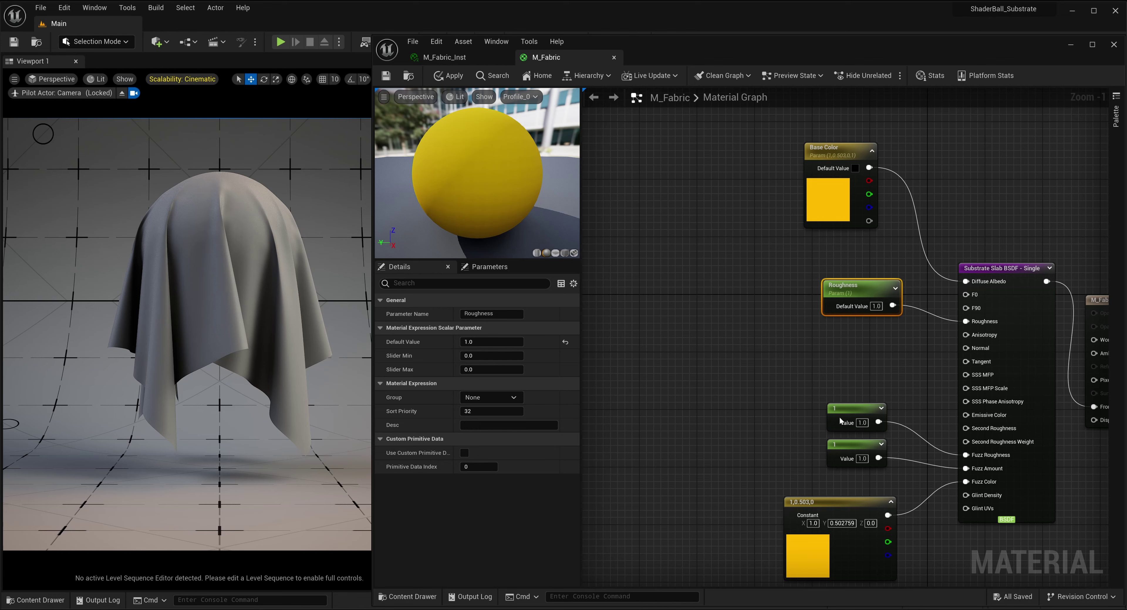
Convert the constant feeding the Fuzz Roughness input into a parameter named Fuzz Roughness.
left_click(857, 409)
right_click(858, 408)
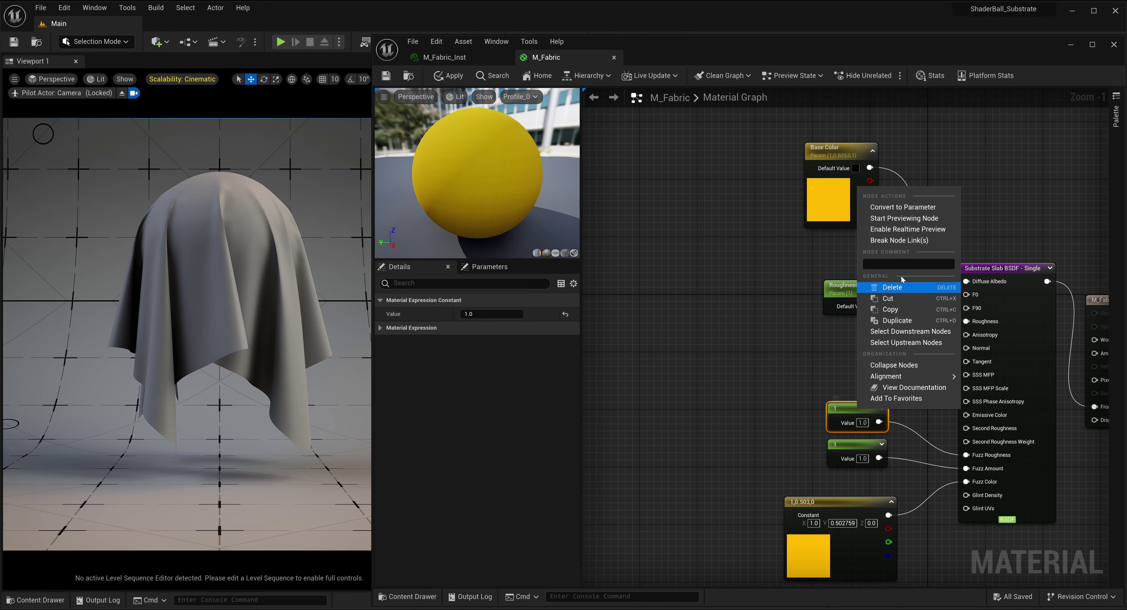
left_click(902, 206)
type("Fuzz Roughness")
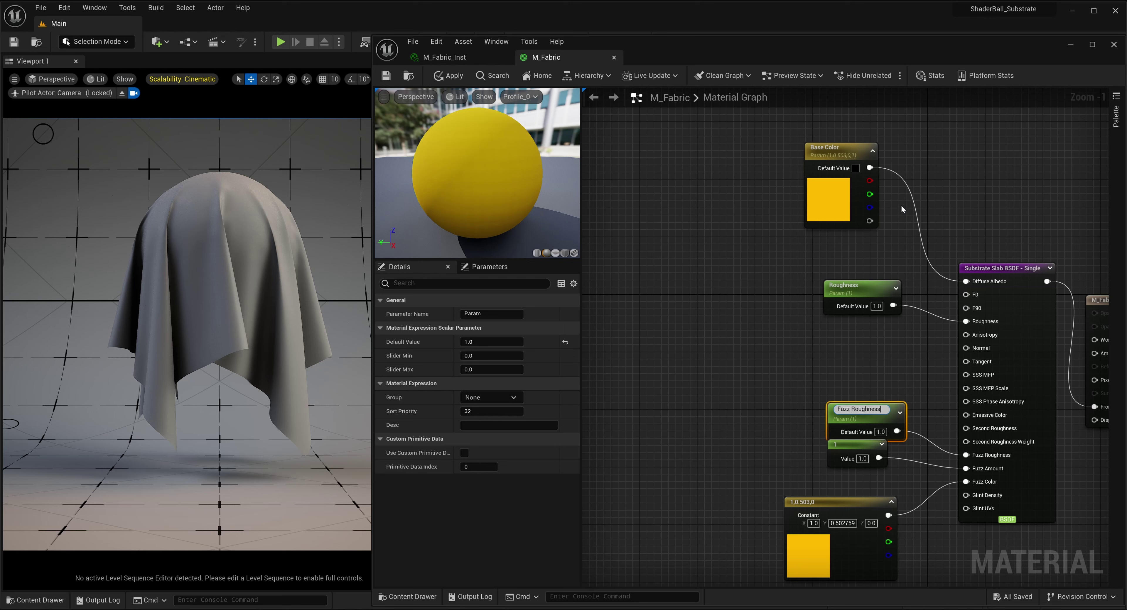
key("Return")
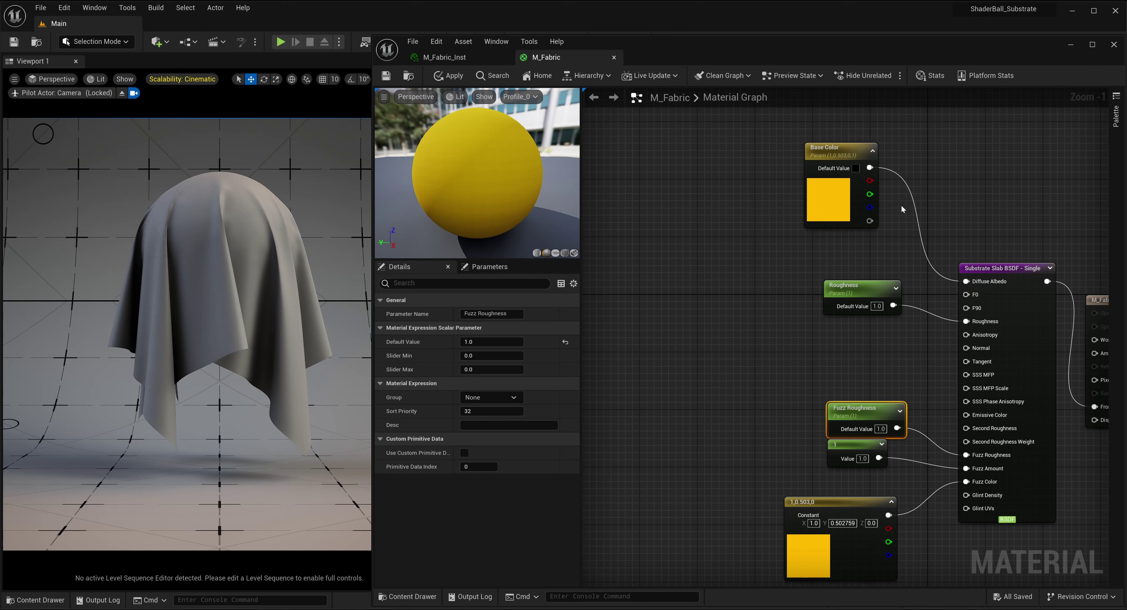
Convert the constant feeding the Fuzz Amount input into a parameter named Fuzz Amount.
right_click(861, 444)
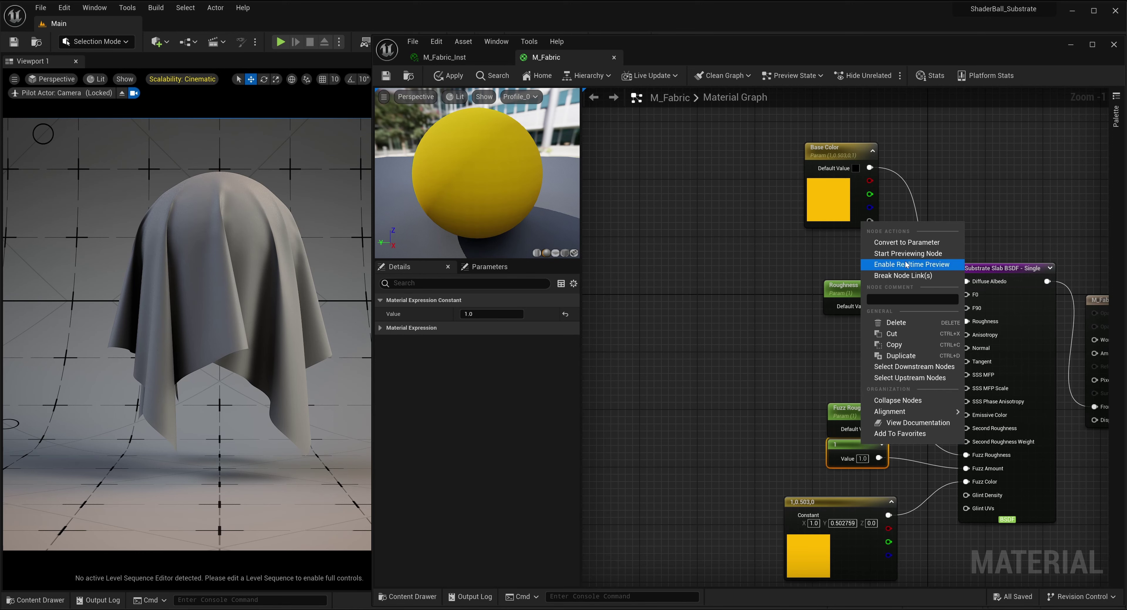
left_click(904, 241)
type("Fu")
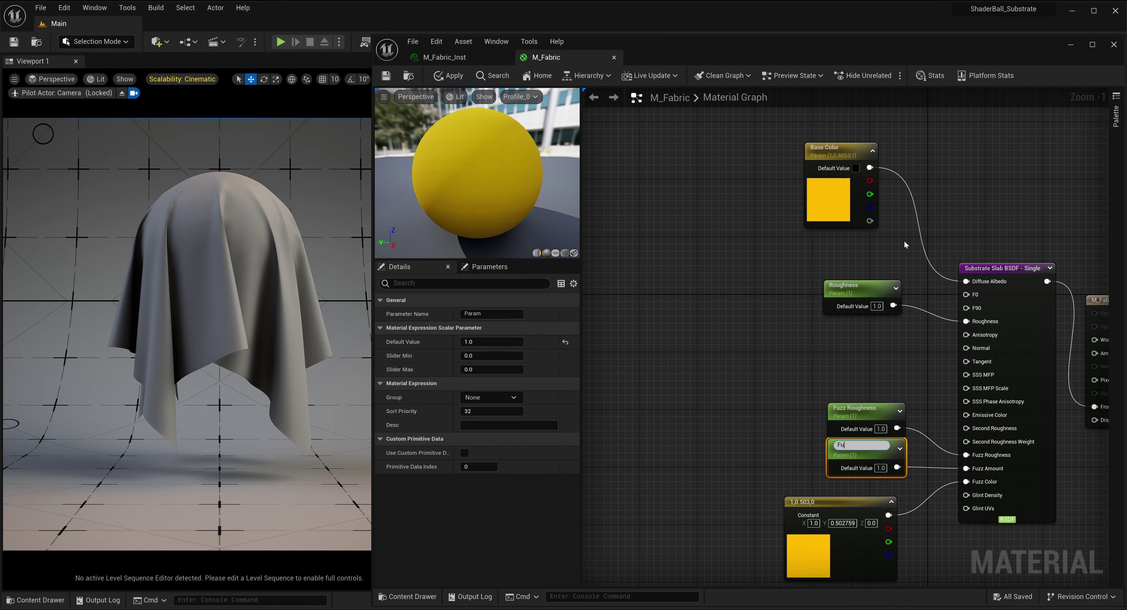
type("zz Amount")
key("Return")
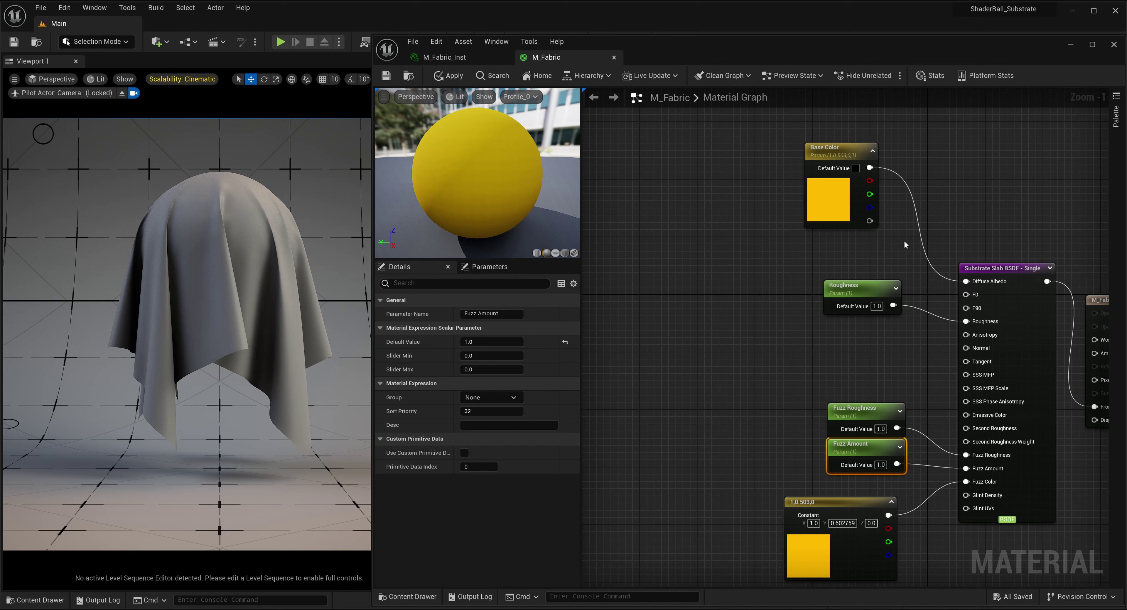
Convert the copied yellow constant feeding the Fuzz Color input into a parameter named Fuzz Color.
left_click(814, 499)
right_click(827, 505)
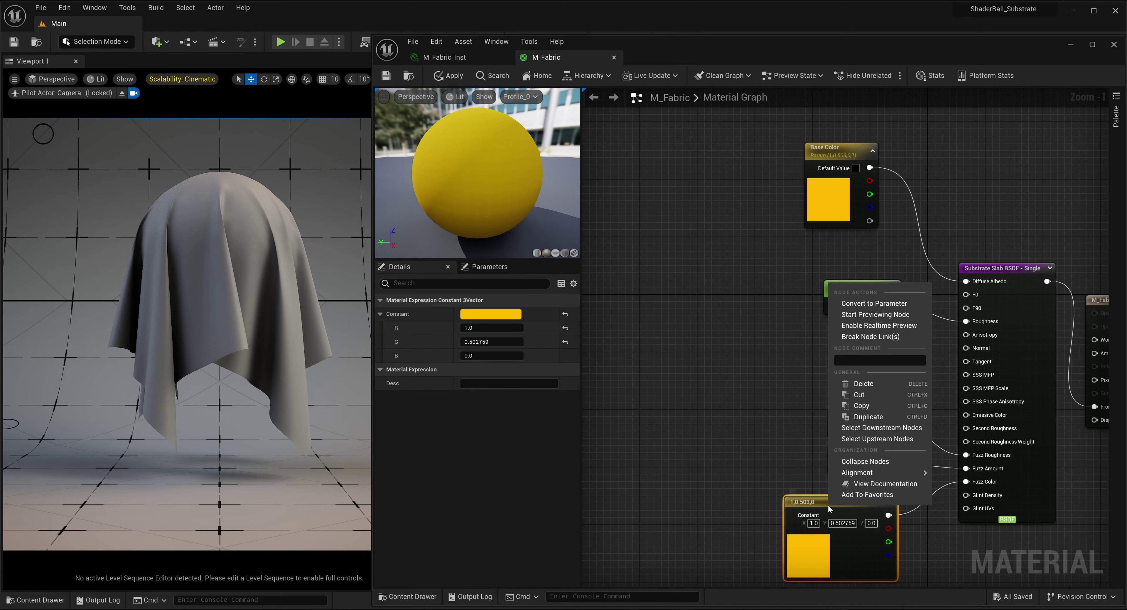
left_click(883, 304)
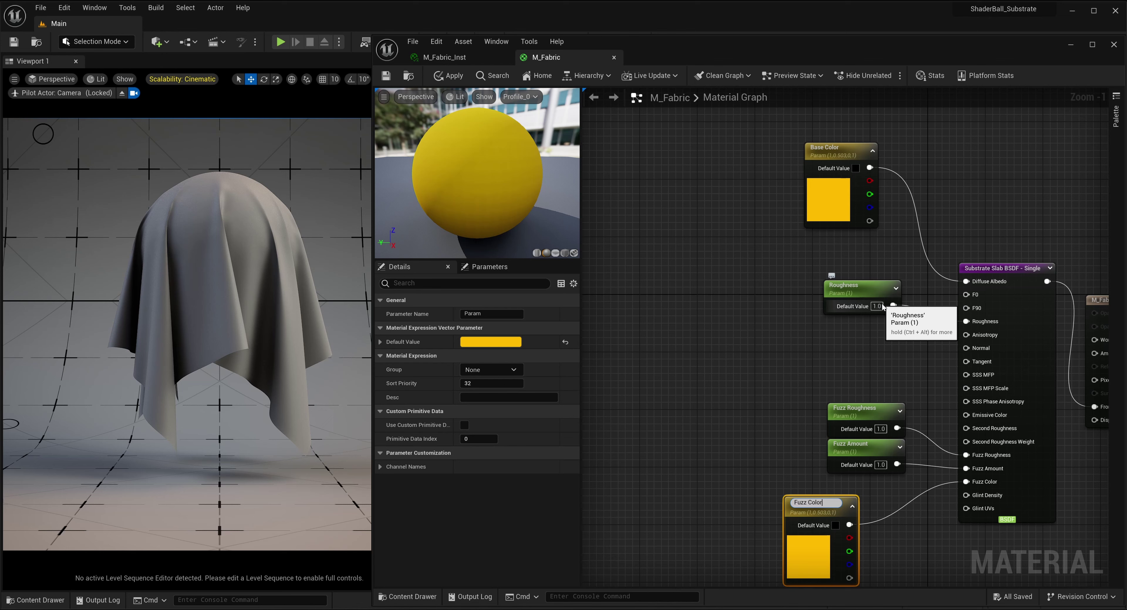
key("Return")
Apply the changes to the M_Fabric material and save it.
left_click(787, 349)
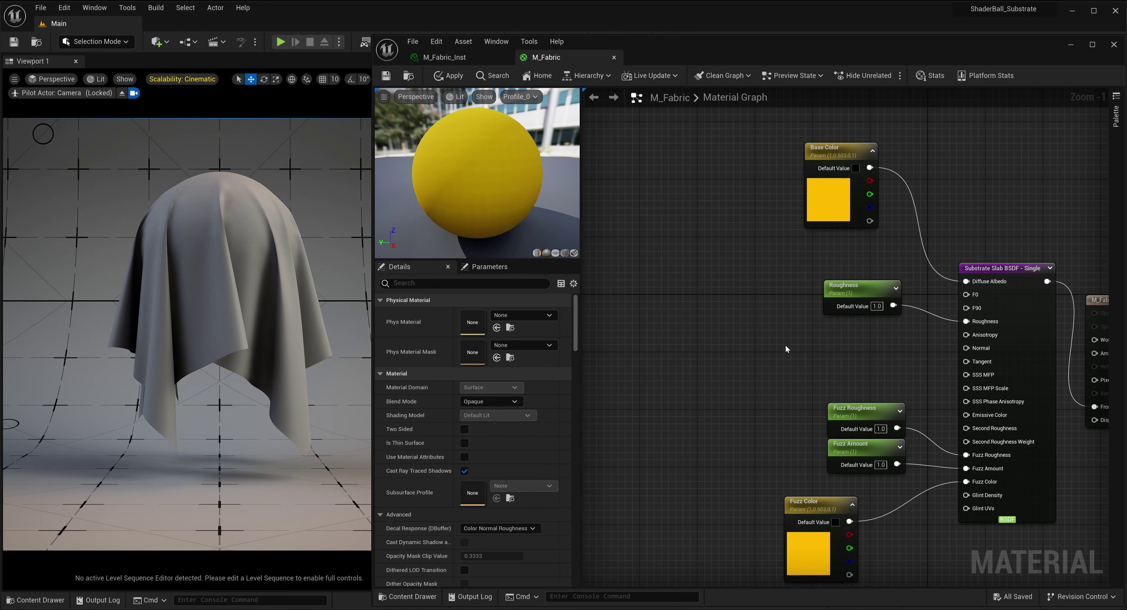
left_click(449, 78)
left_click(386, 75)
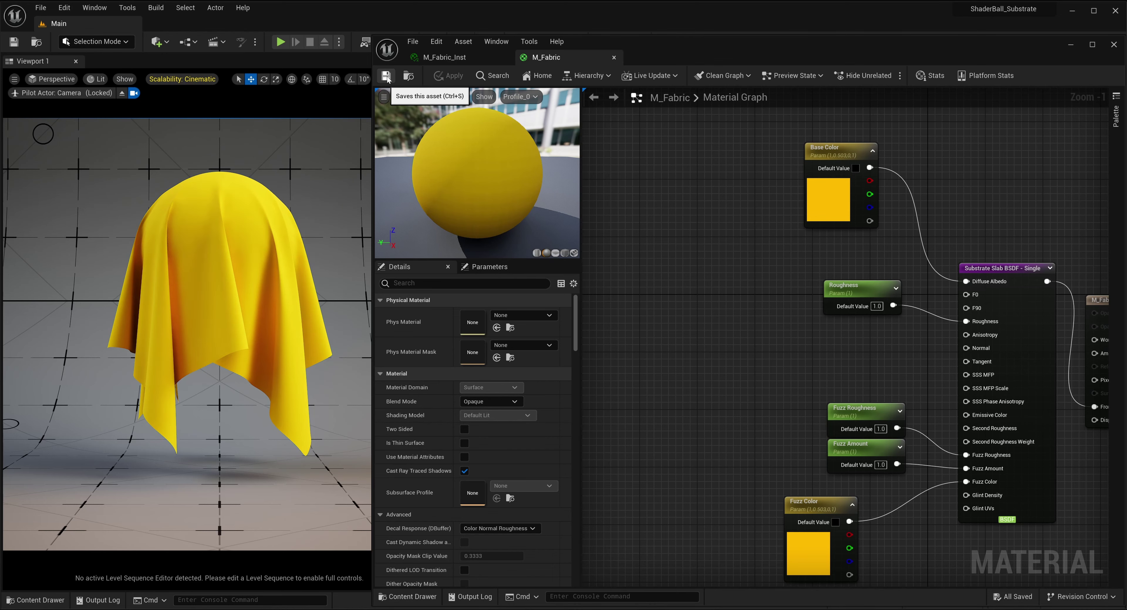
In M_Fabric_Inst, enable the Fuzz Amount, Fuzz Roughness, Roughness, Base Color and Fuzz Color parameter overrides.
left_click(444, 57)
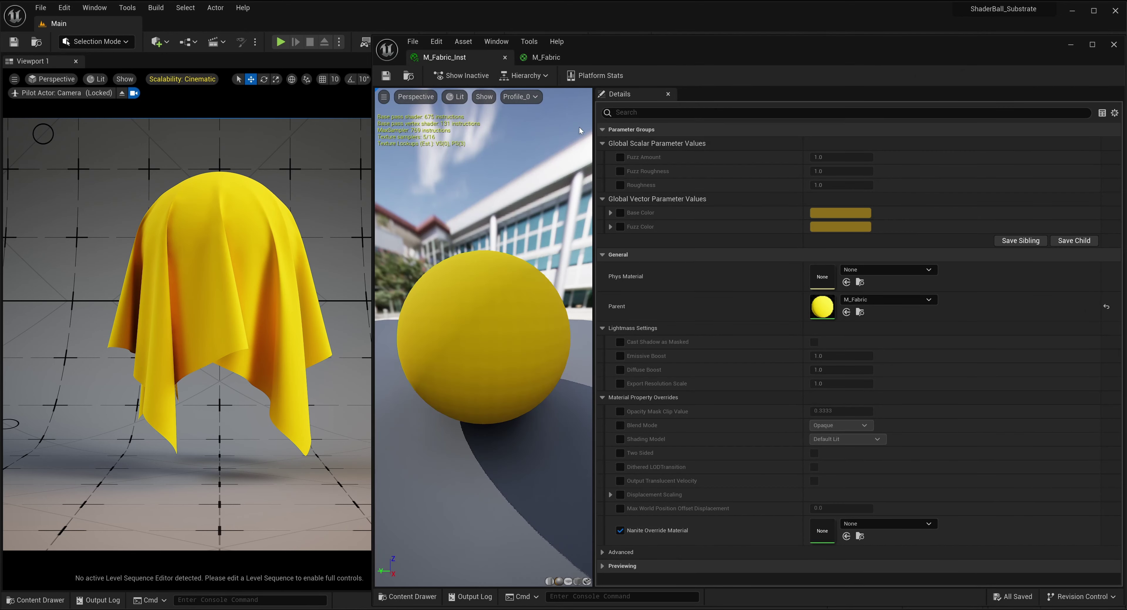
left_click(619, 157)
left_click(619, 171)
left_click(620, 185)
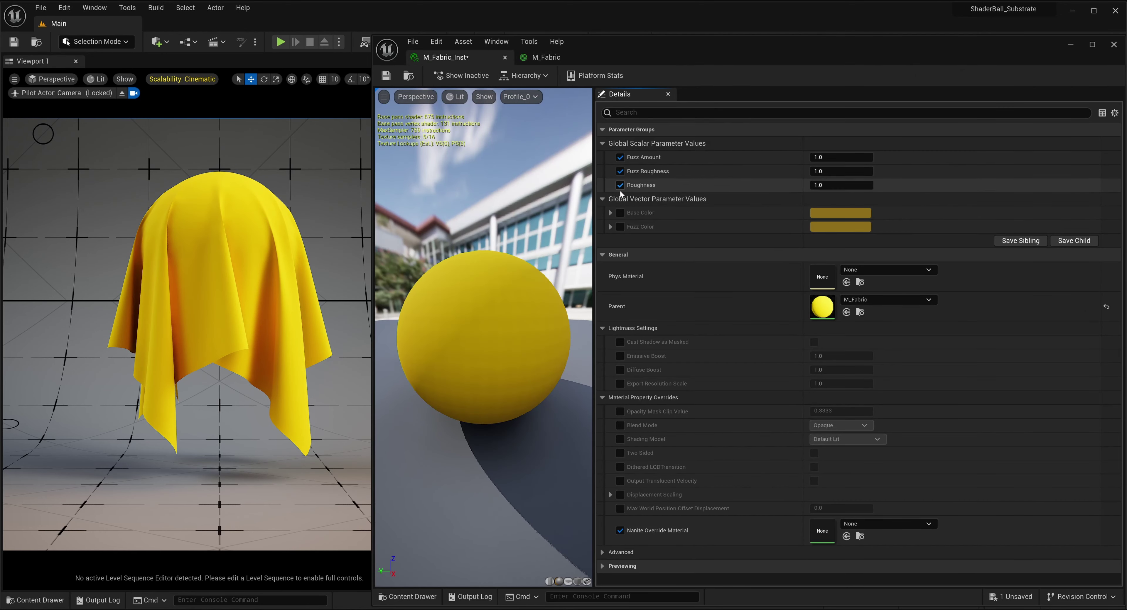
left_click(620, 213)
left_click(621, 226)
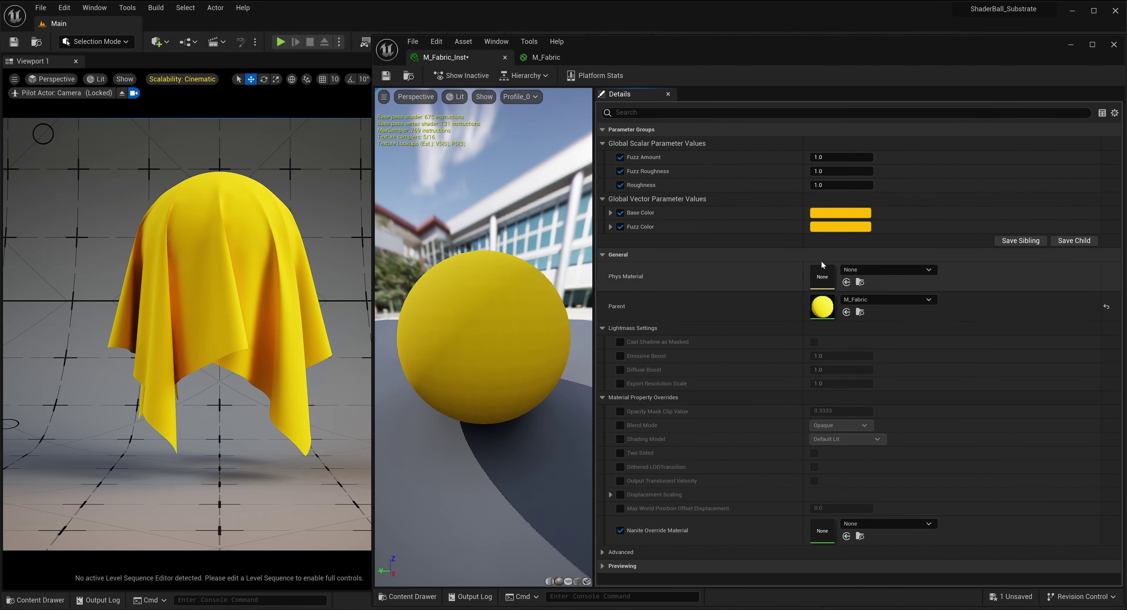
Set the instance's Fuzz Color to a paler orange with sRGB hex FFC971FF.
left_click(836, 227)
left_click_drag(962, 271, 963, 285)
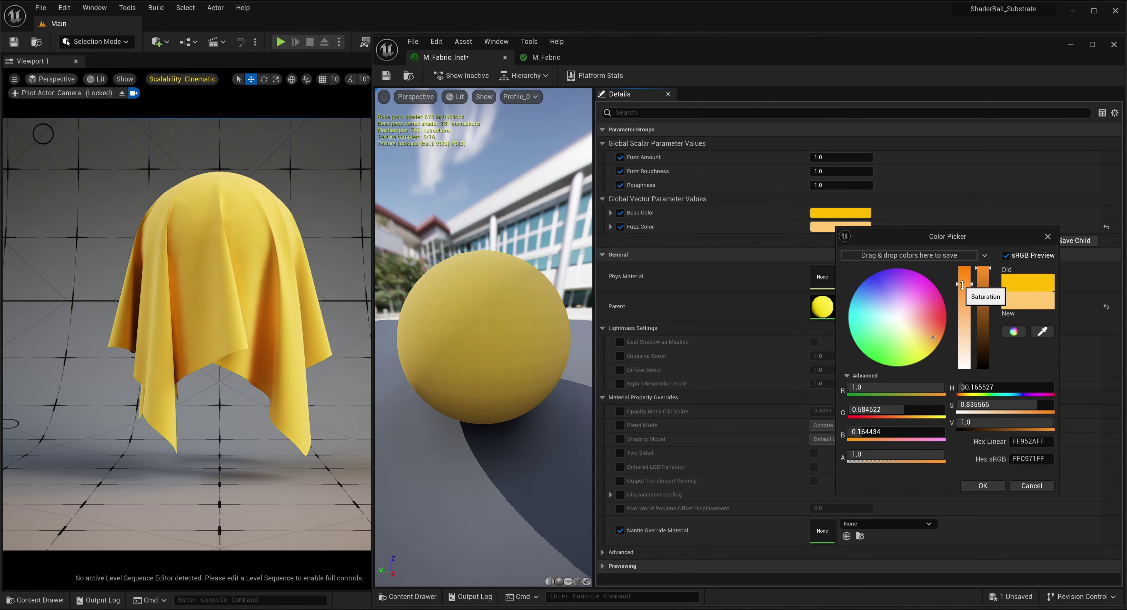
left_click(983, 486)
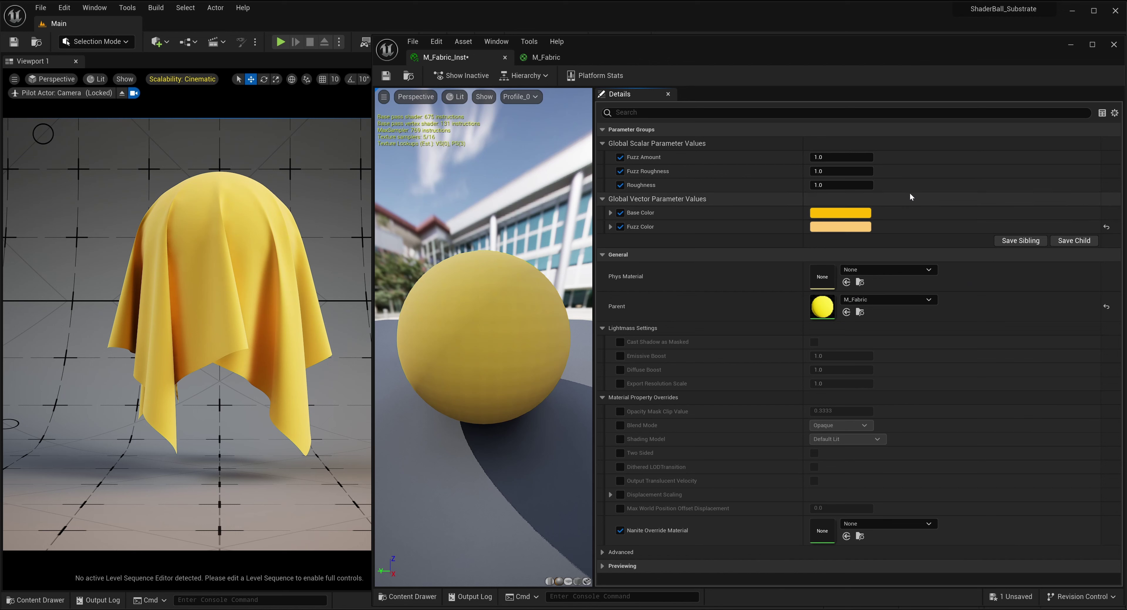
Set Fuzz Amount to 0.6 and Fuzz Roughness to 0.3, lower Roughness, and save the material instance.
left_click(843, 157)
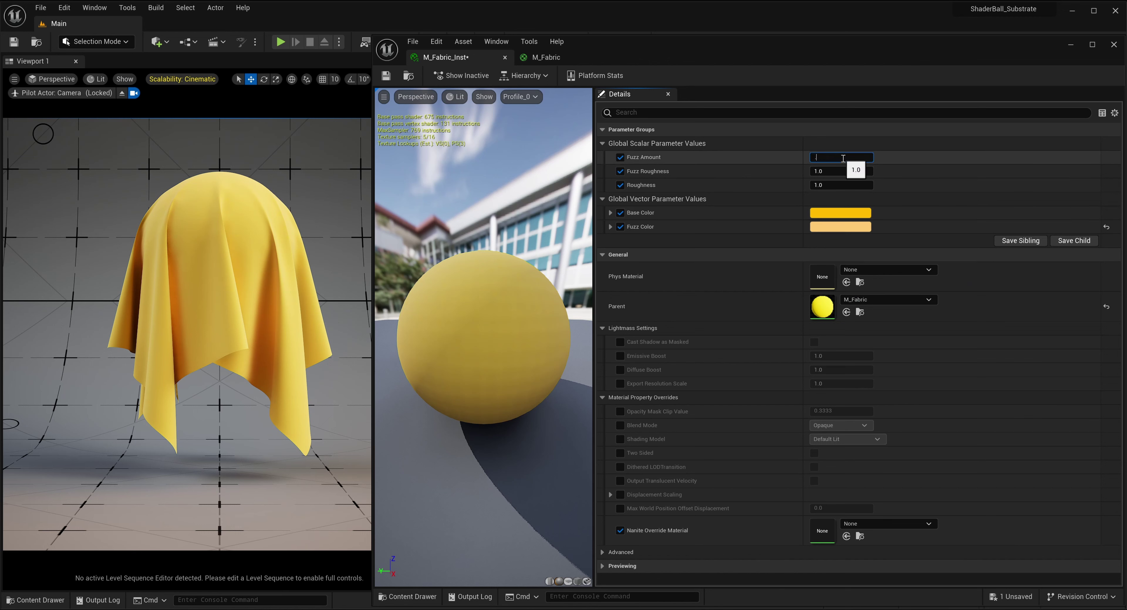
left_click(840, 171)
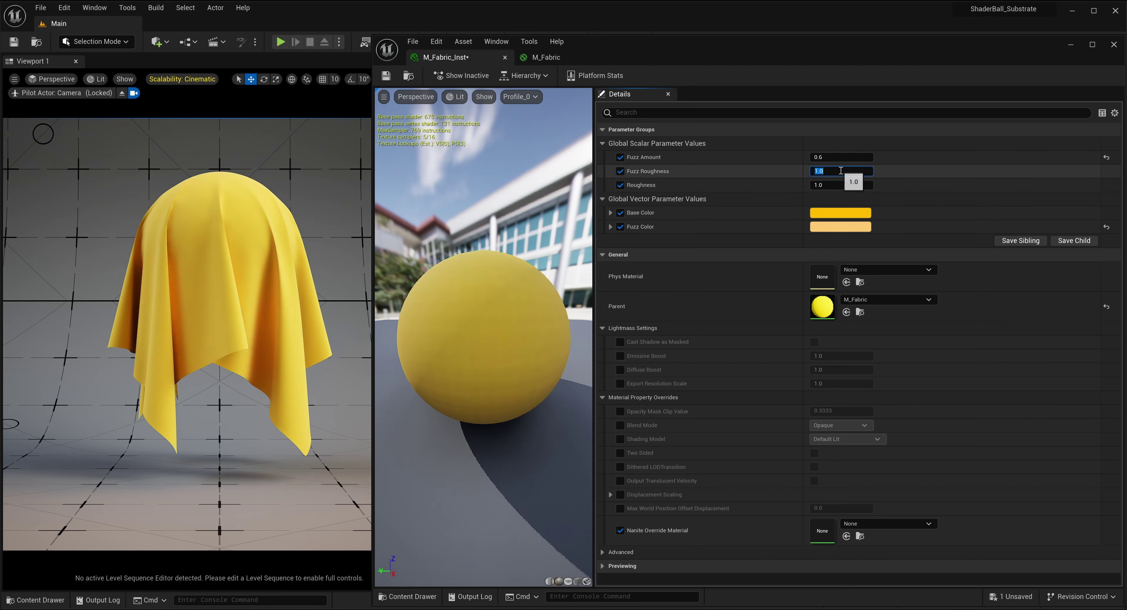
left_click(831, 186)
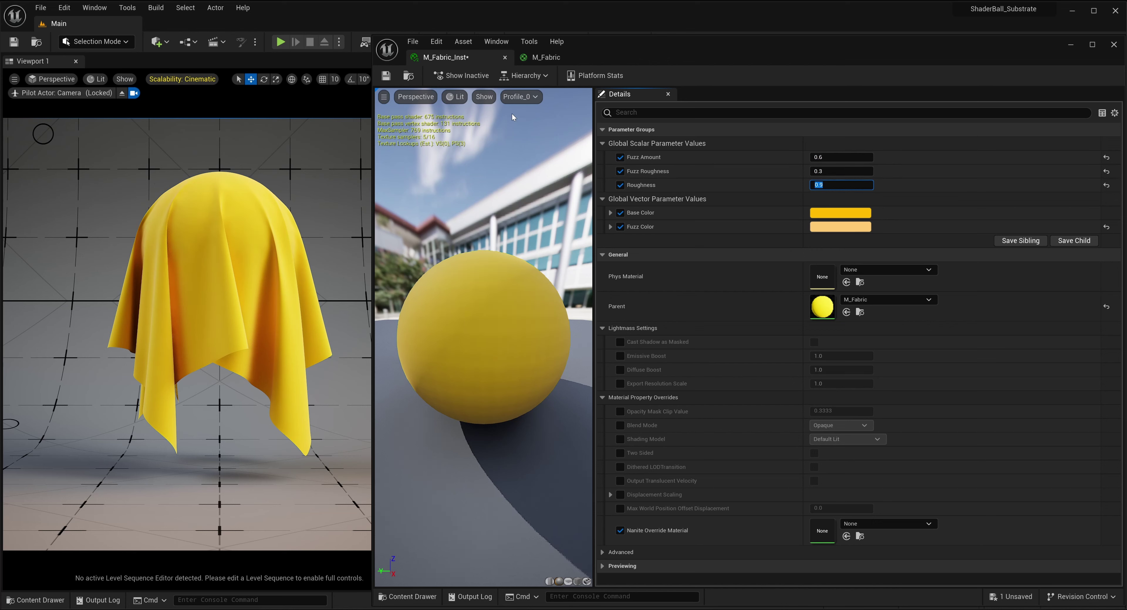
left_click(386, 78)
Add a TextureCoordinate node in an empty area of the M_Fabric material graph.
left_click(537, 60)
scroll(787, 317, "down", 3)
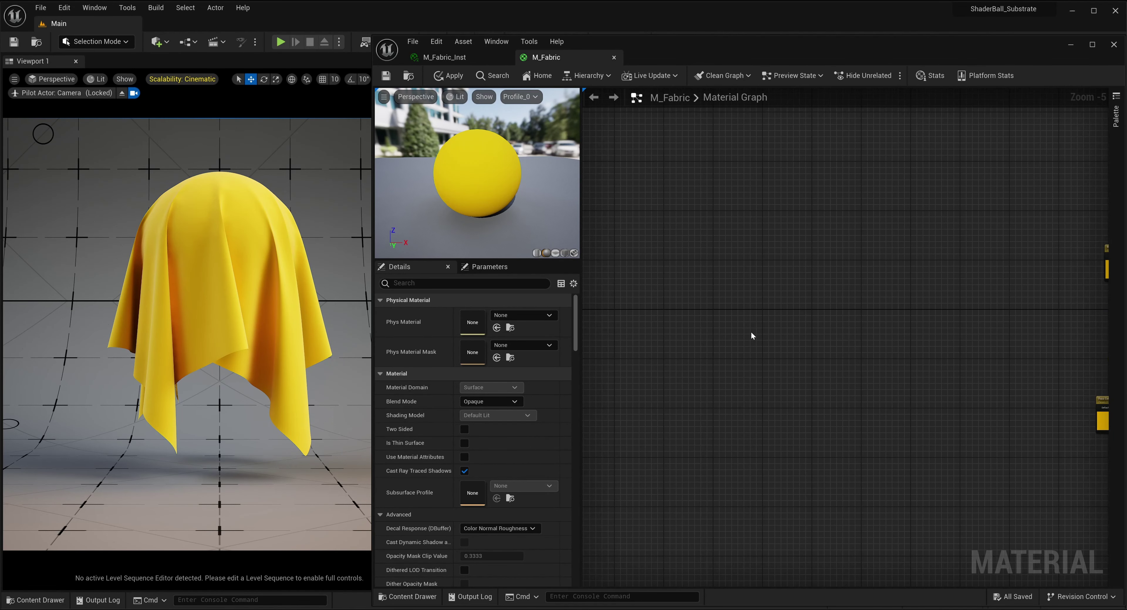
right_click(734, 329)
type("tex")
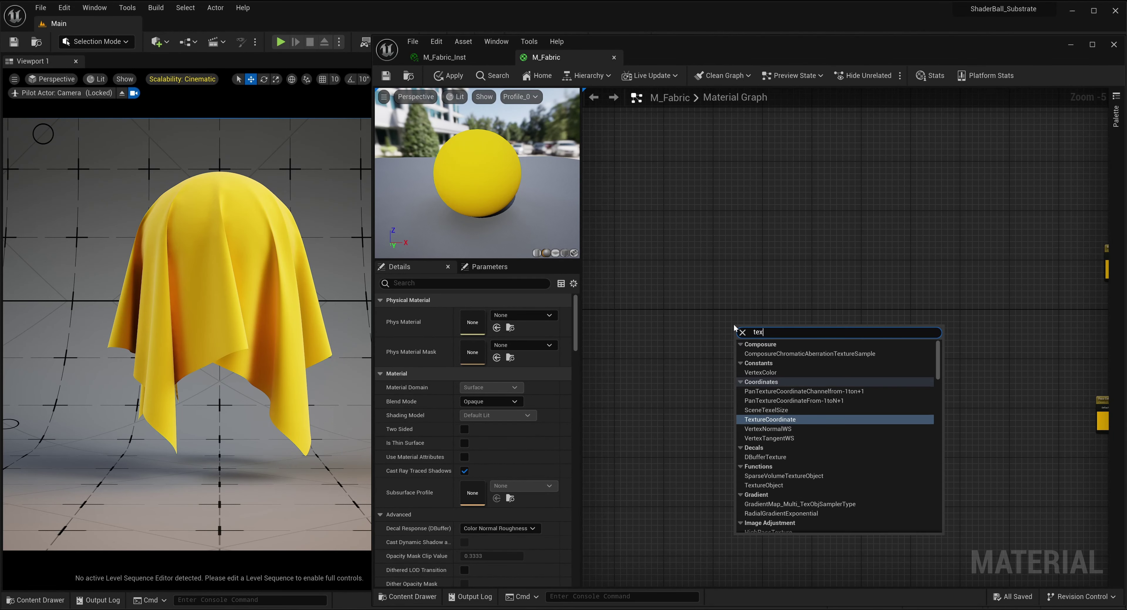
key("Return")
Add a Multiply node beside the TexCoord node and connect the texture coordinates to its A input.
scroll(770, 345, "up", 5)
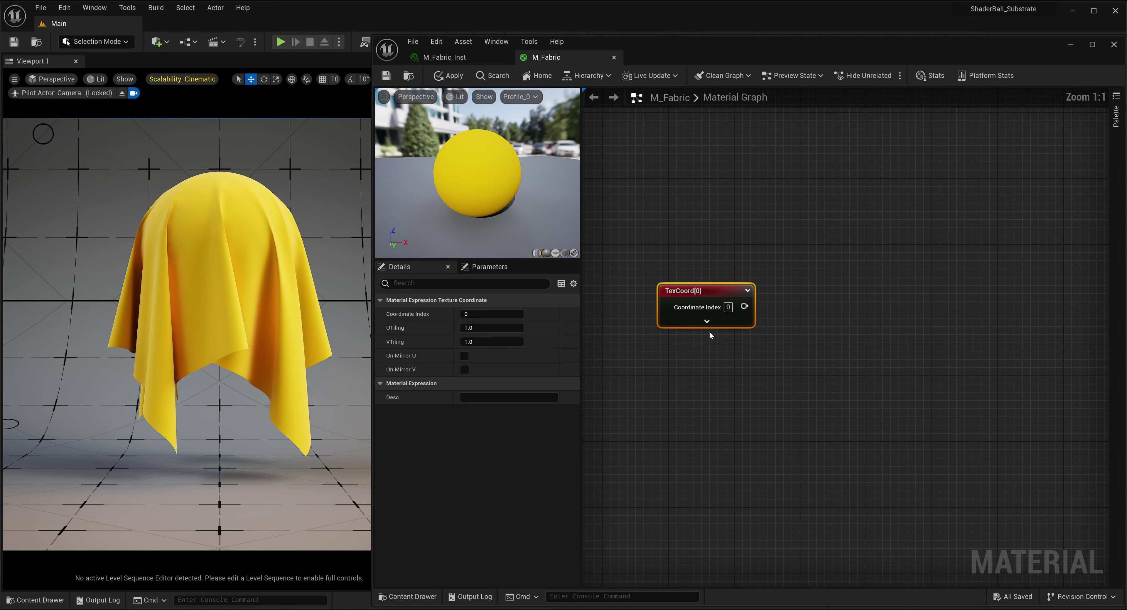
left_click_drag(744, 324, 850, 317)
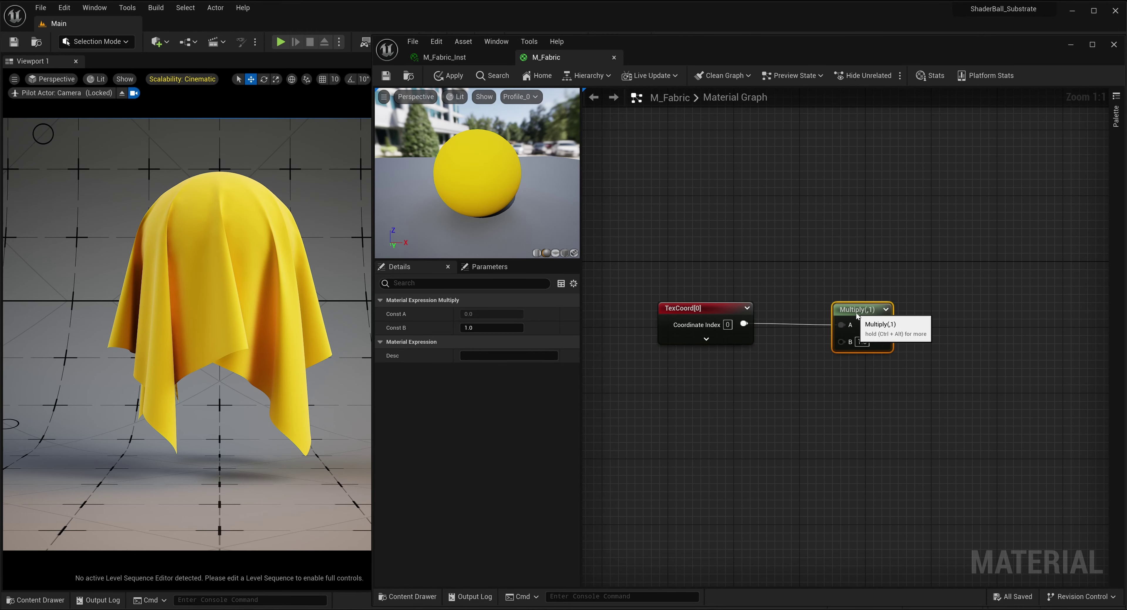
left_click(685, 413)
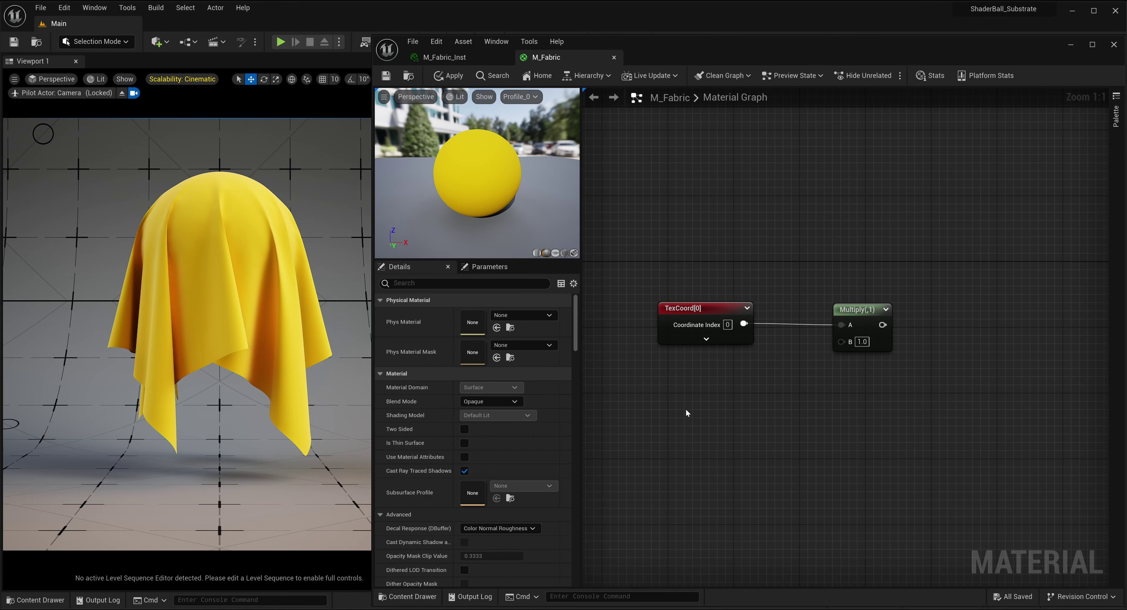
Add a scalar constant with value 1 below the TexCoord node and place a copy of it underneath.
left_click(657, 392)
type("1")
key("Return")
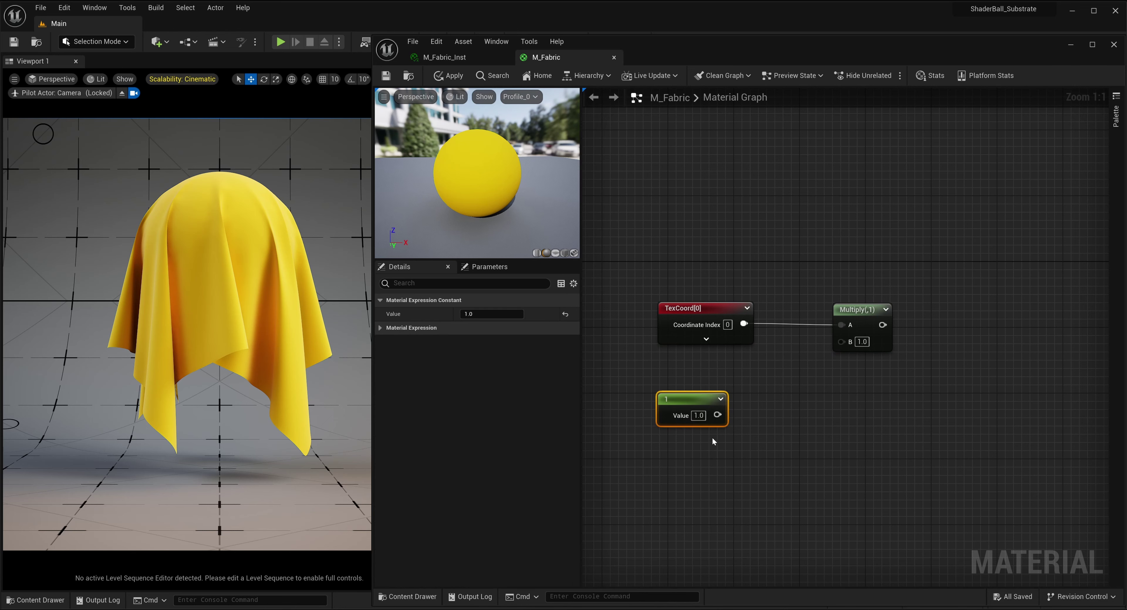
key("ctrl+c")
key("ctrl+v")
left_click_drag(718, 439, 668, 466)
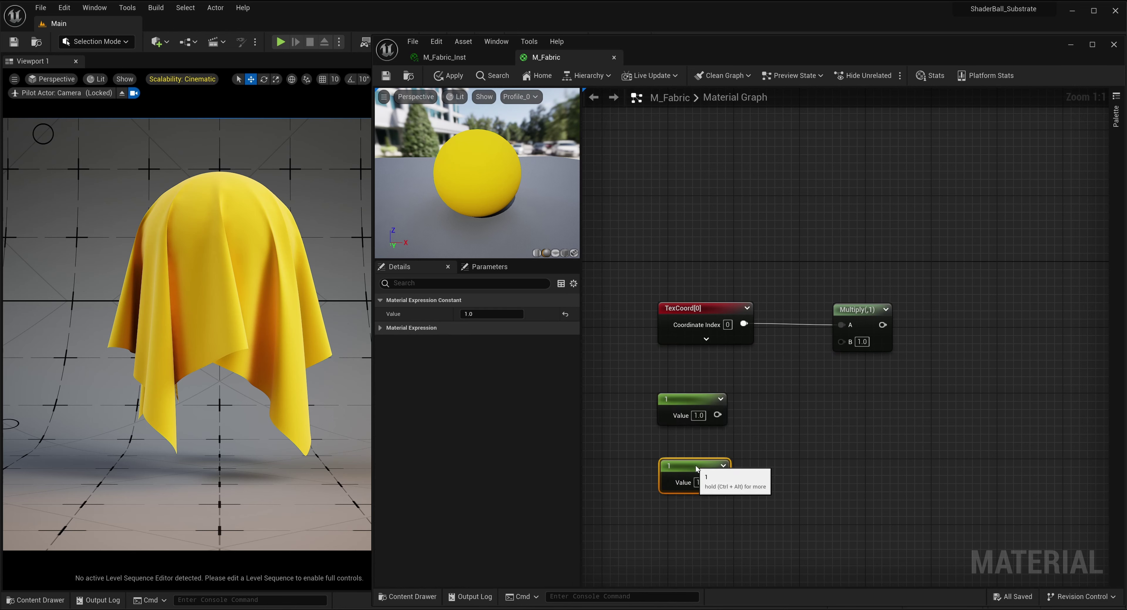
Combine the two scalar constants with an AppendVector node and connect its output to the Multiply node's B input.
left_click_drag(717, 415, 765, 413)
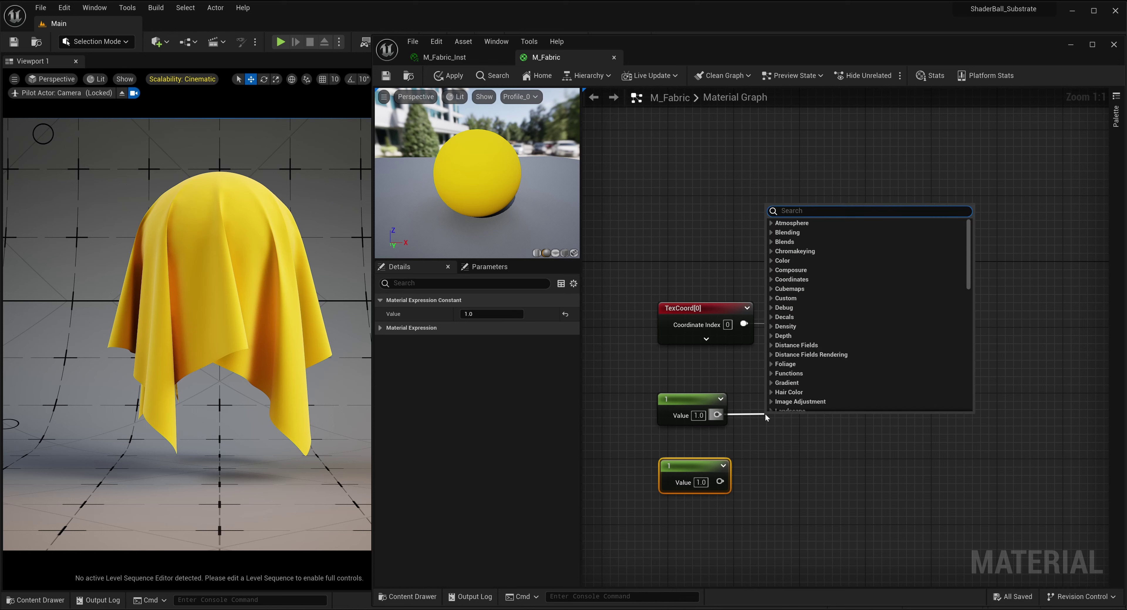
type("append")
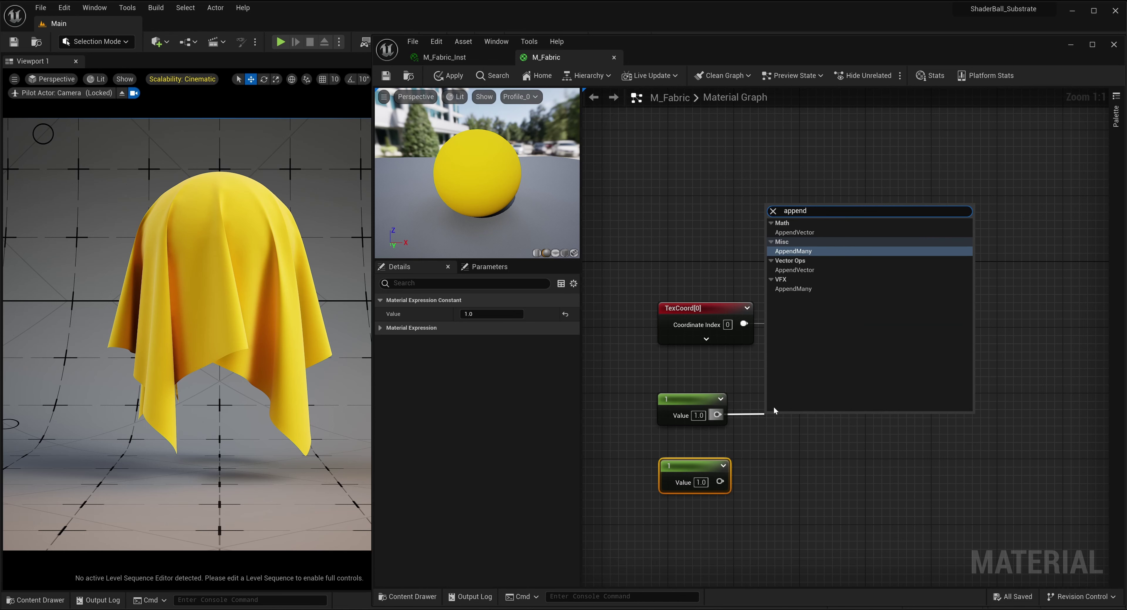
left_click(806, 235)
left_click_drag(720, 481, 841, 342)
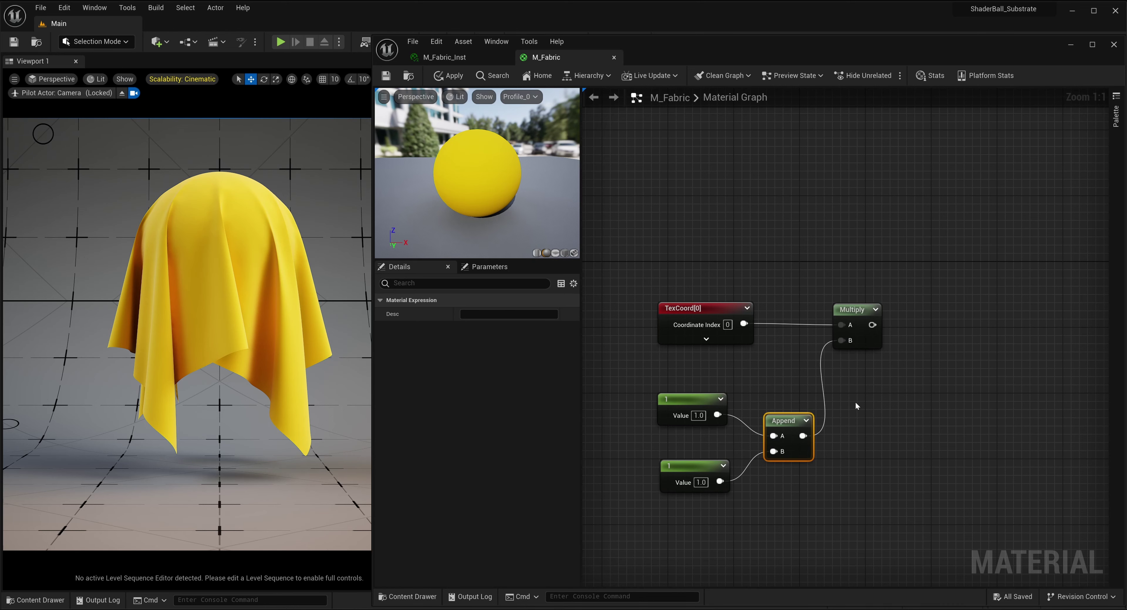
Add a CustomRotator node fed by the Multiply output into its UVs and line it up beside the Multiply node.
right_click_drag(856, 407, 714, 403)
left_click_drag(731, 320, 776, 321)
type("customrot")
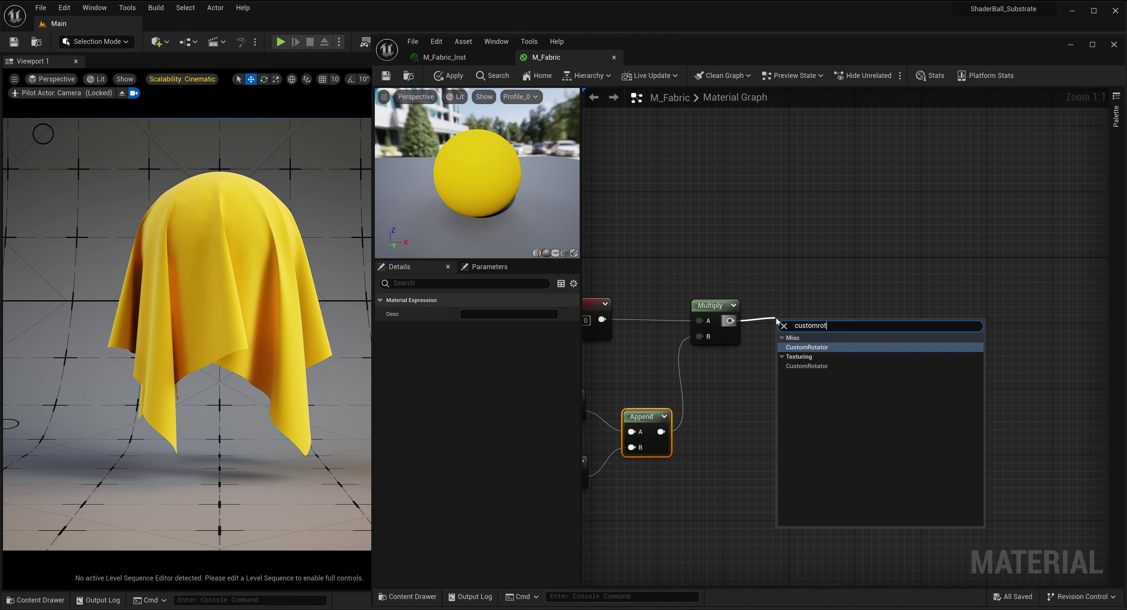
key("Return")
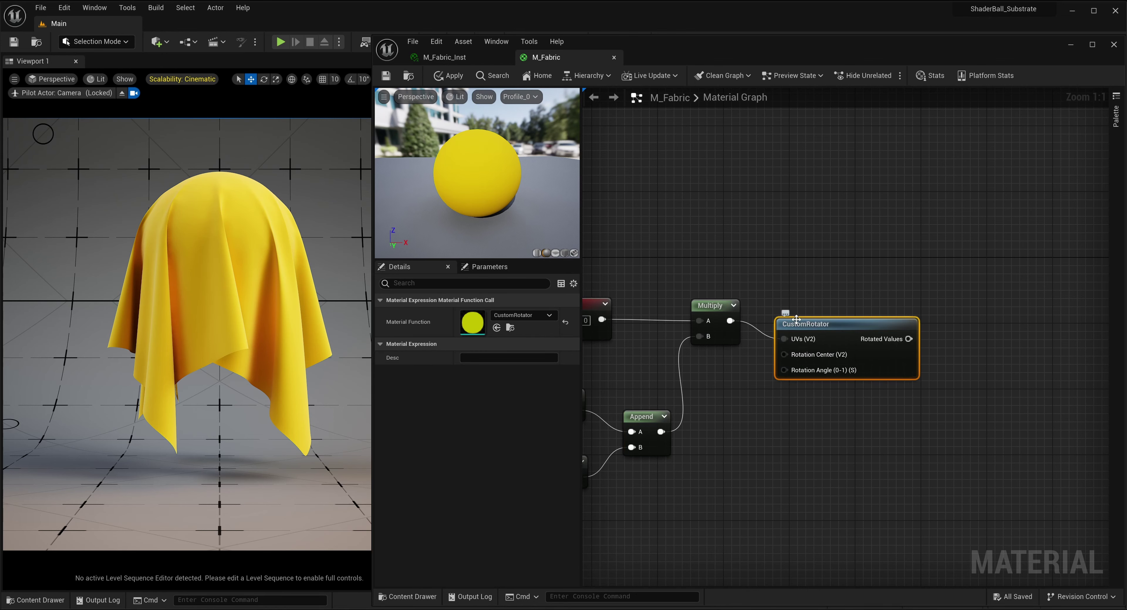
left_click_drag(790, 328, 807, 312)
left_click(755, 434)
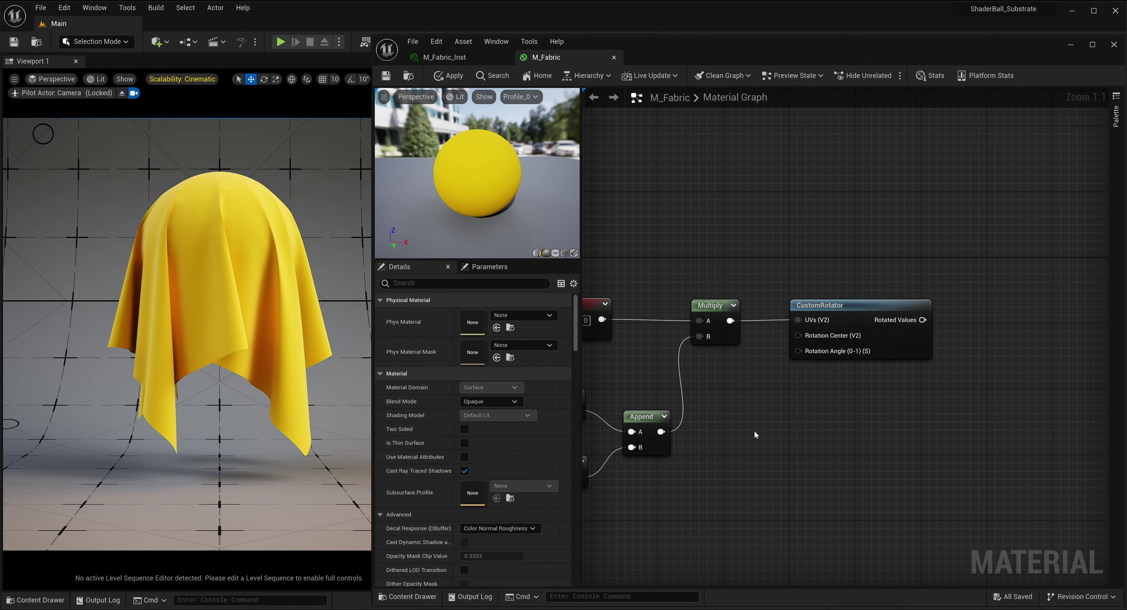
Add a scalar constant of 0 below the Append node and connect it to the CustomRotator's Rotation Angle.
right_click_drag(755, 434, 817, 398)
left_click(755, 444)
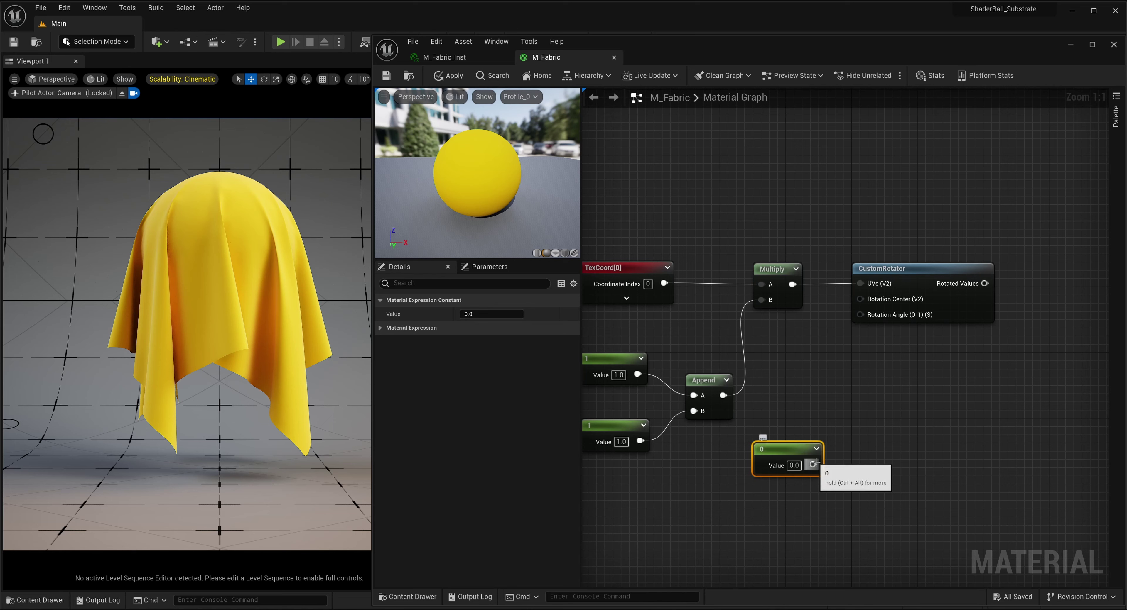
left_click_drag(814, 465, 860, 315)
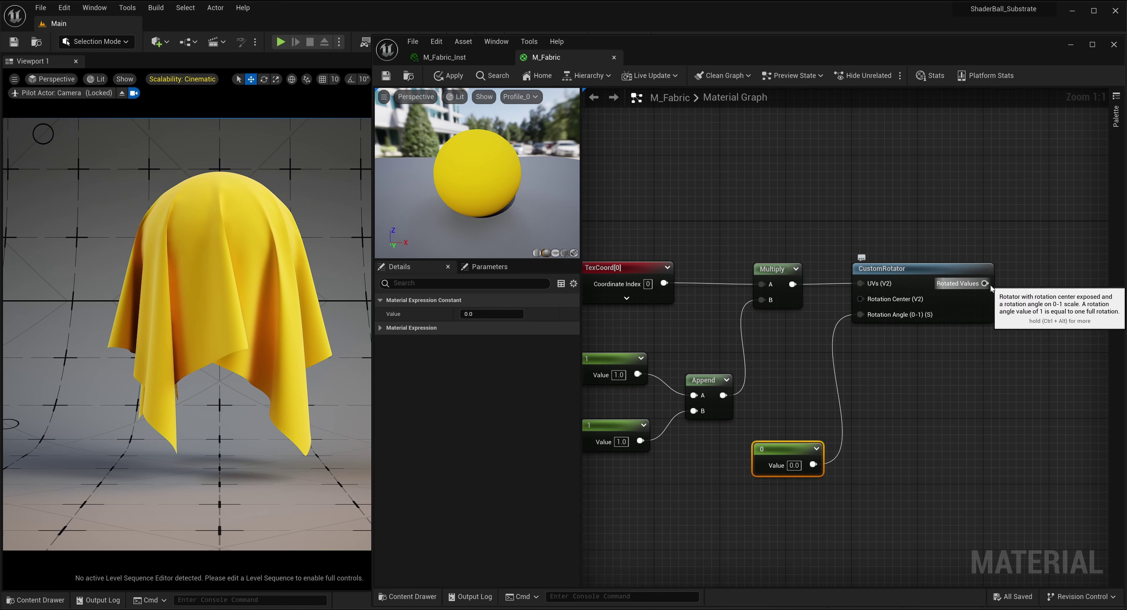
Add a Sine node fed by the CustomRotator's Rotated Values output.
left_click_drag(991, 287, 1016, 285)
type("sine")
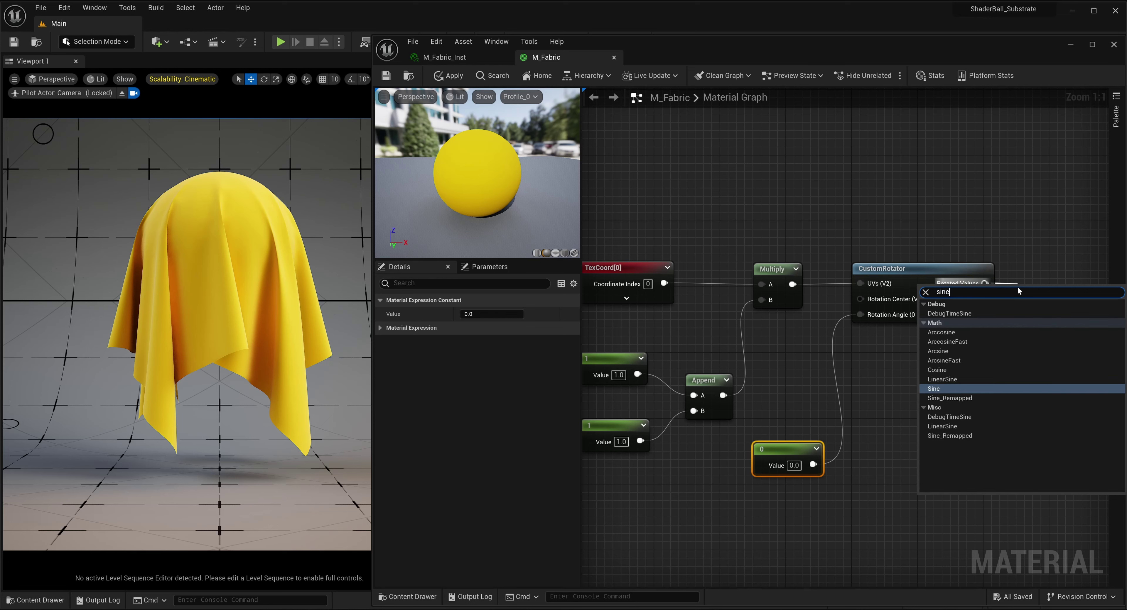
key("Return")
Preview the Sine node, switch the preview mesh to a plane, and stop previewing the node.
right_click_drag(998, 348, 869, 345)
right_click(900, 289)
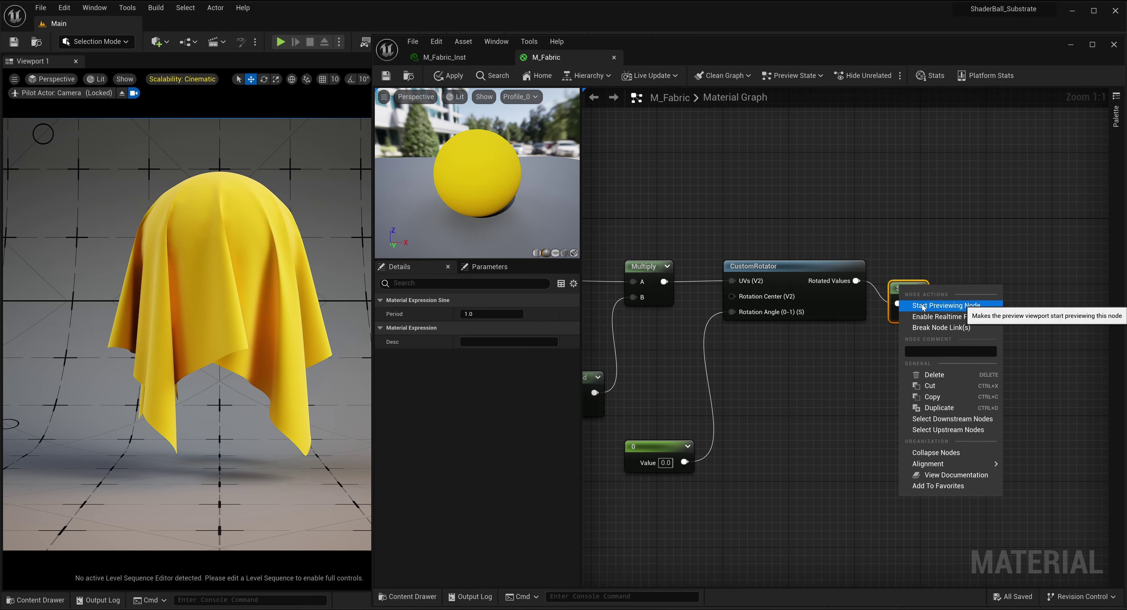
left_click(941, 306)
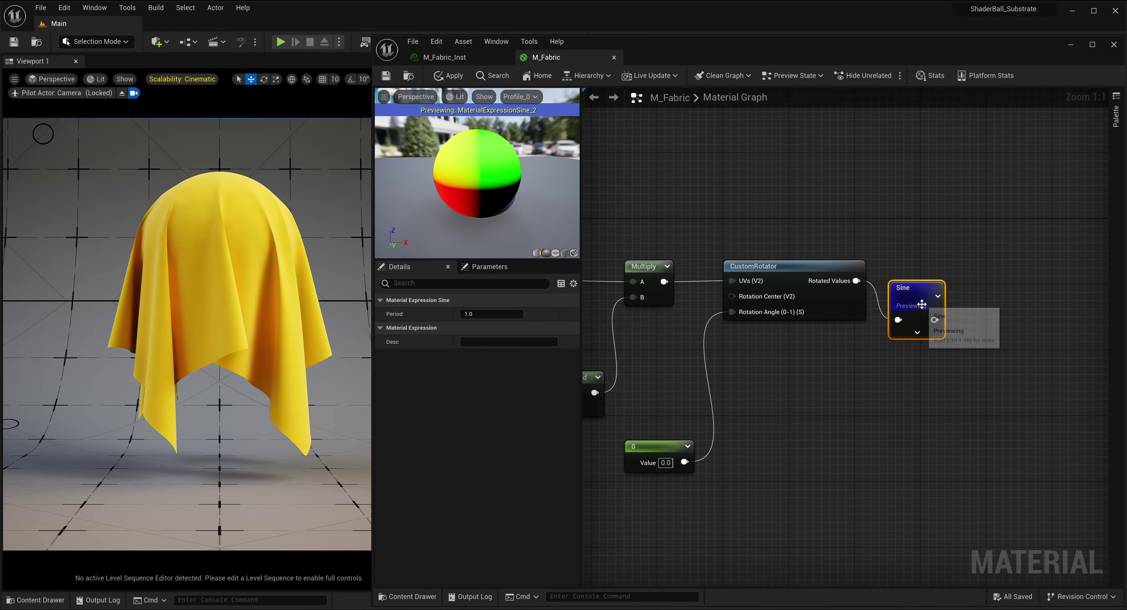
left_click(565, 253)
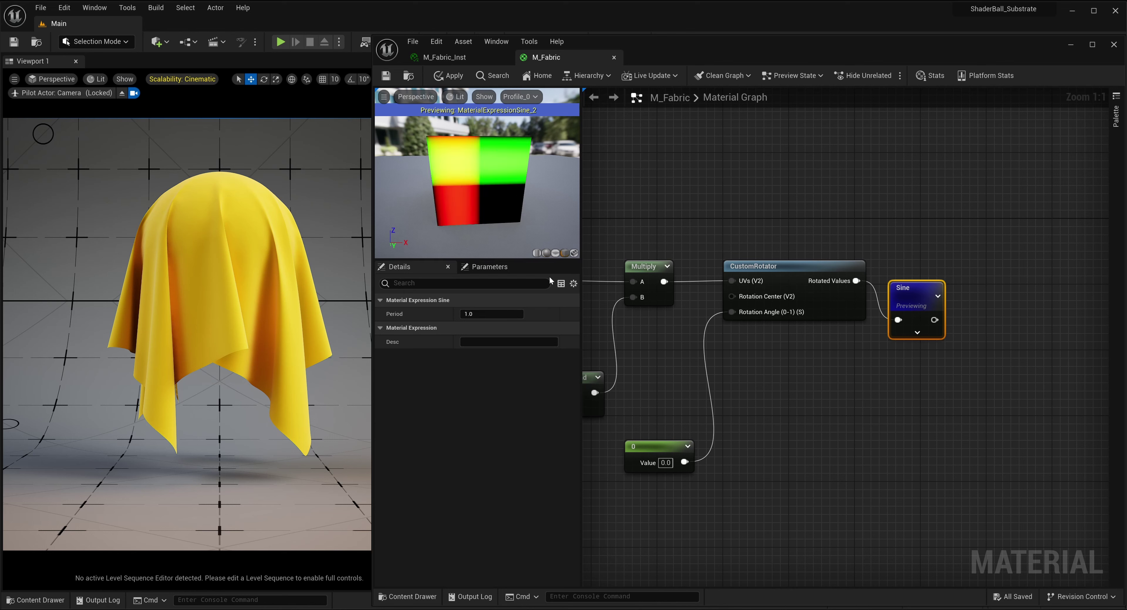
right_click(894, 289)
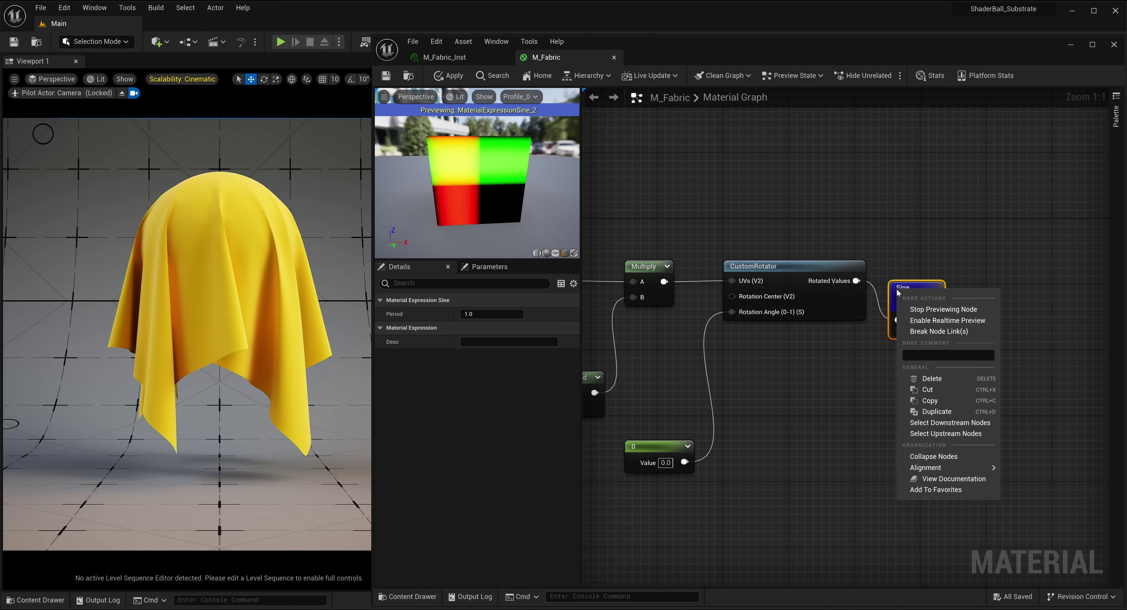
left_click(941, 309)
Add a ComponentMask node after the Sine node, duplicate it underneath, and connect Sine to the copy.
right_click_drag(891, 375, 736, 379)
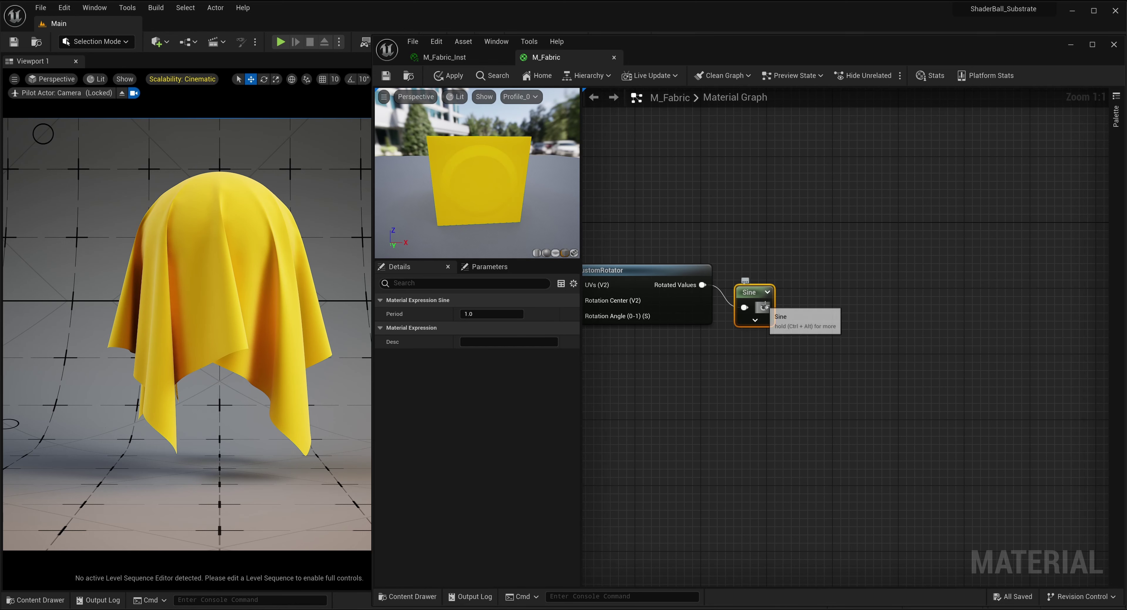
left_click_drag(764, 307, 810, 280)
type("mask")
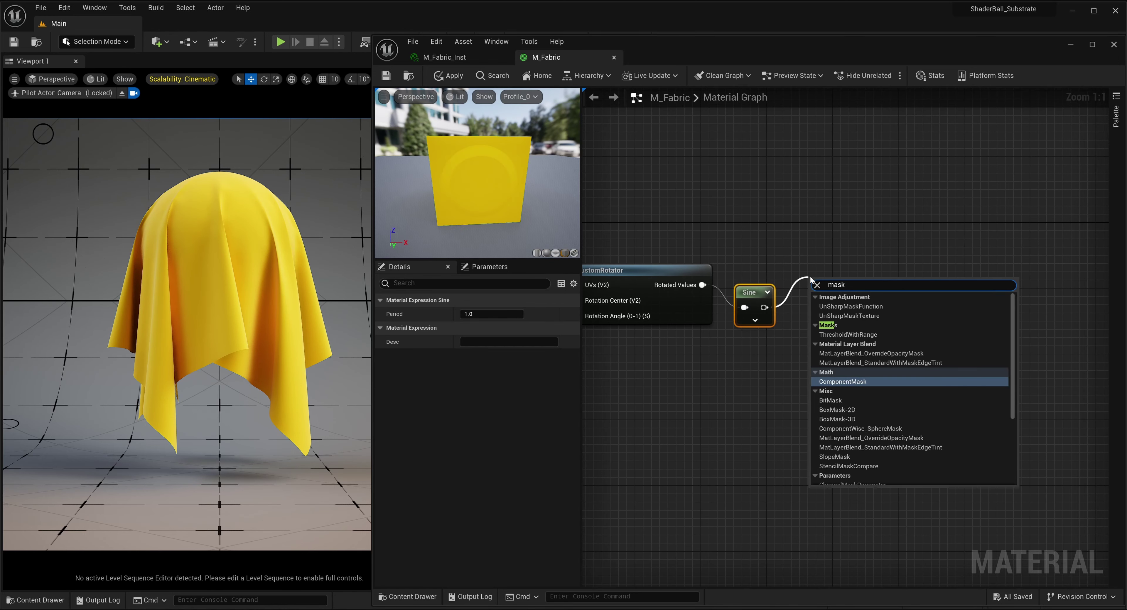
key("Return")
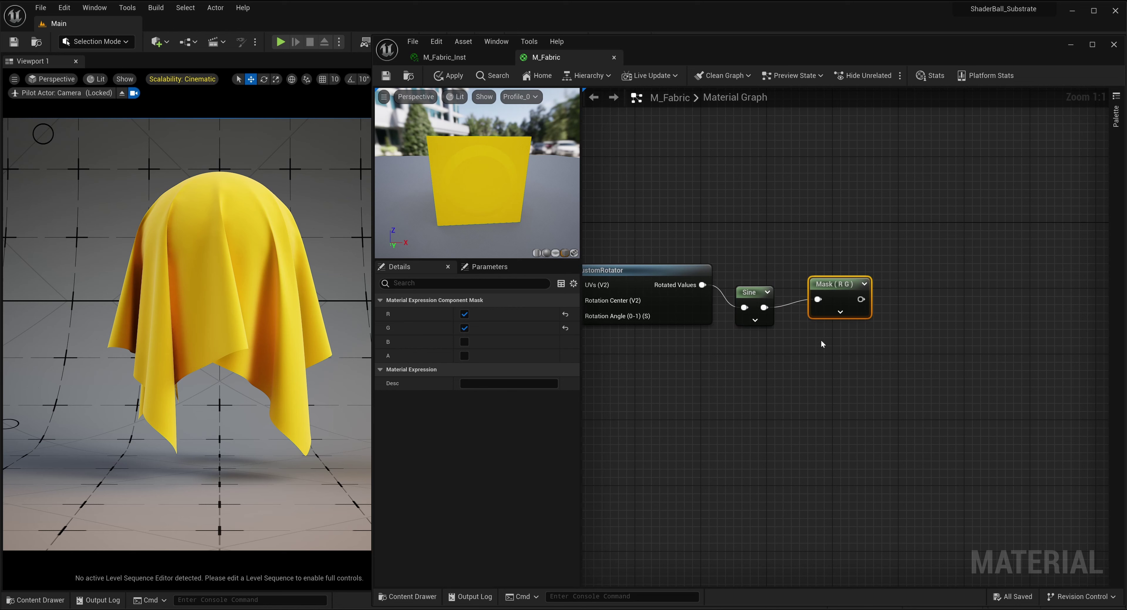
key("ctrl+d")
left_click_drag(764, 308, 824, 361)
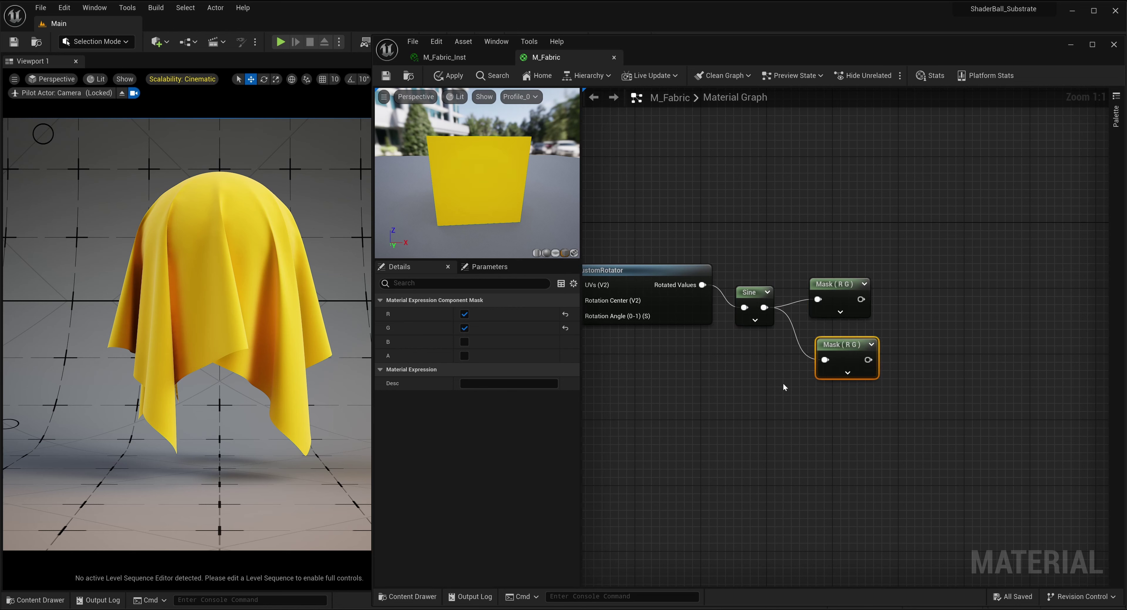
Limit the lower mask to G and the upper mask to R, and align the lower mask under the upper one.
left_click(464, 314)
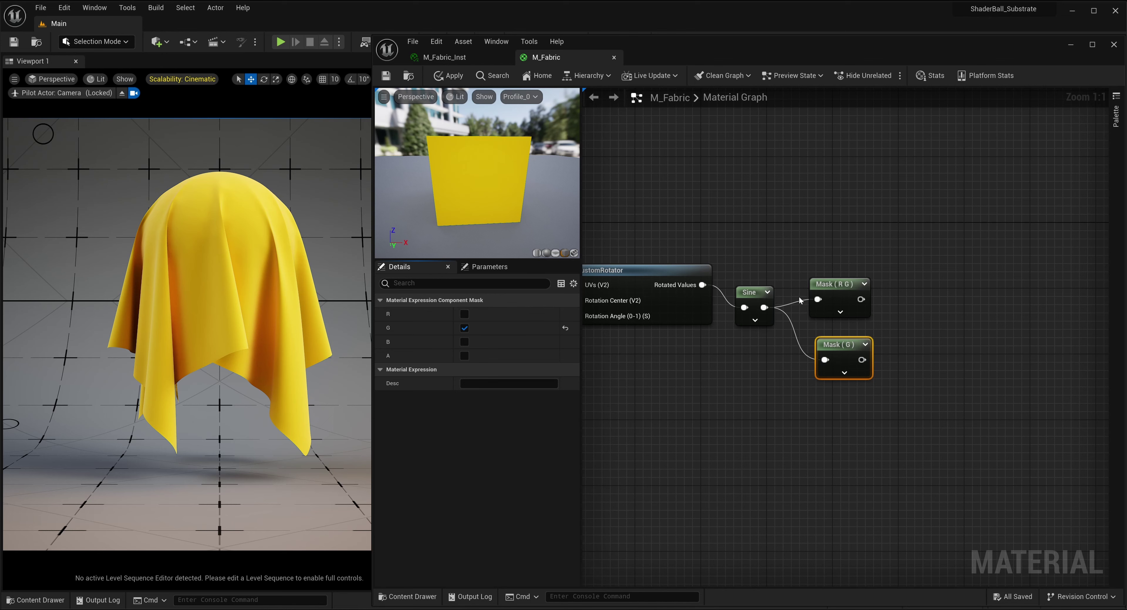
left_click(837, 303)
left_click(464, 328)
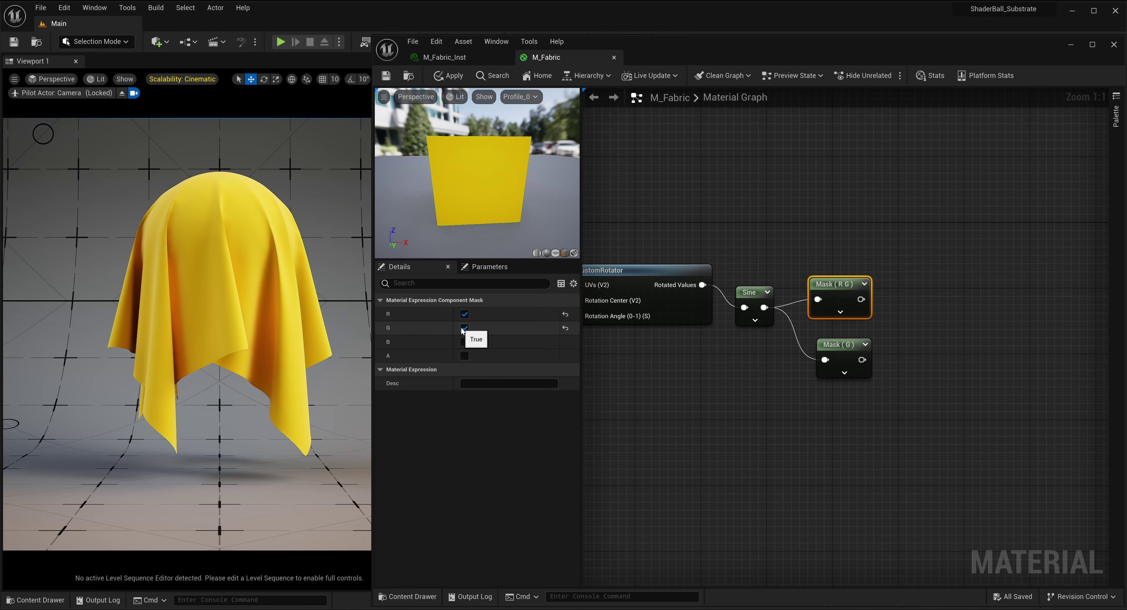
left_click(674, 372)
left_click(836, 345)
left_click_drag(837, 345, 828, 336)
left_click(769, 378)
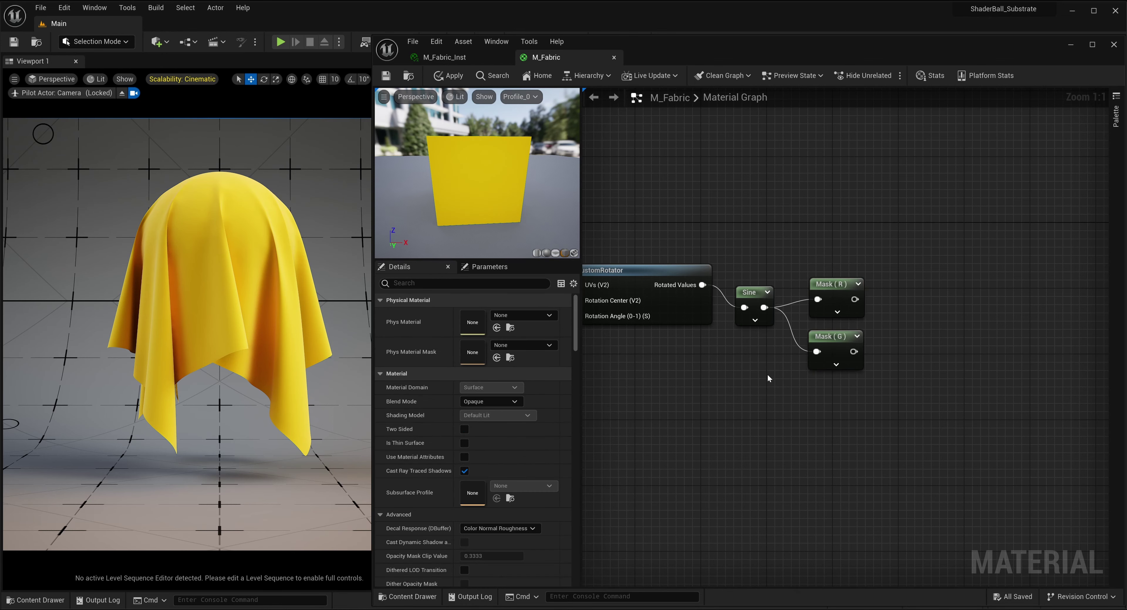
Add a DotProduct node with the R mask into A and the G mask into B, and start previewing it.
right_click_drag(769, 378, 593, 366)
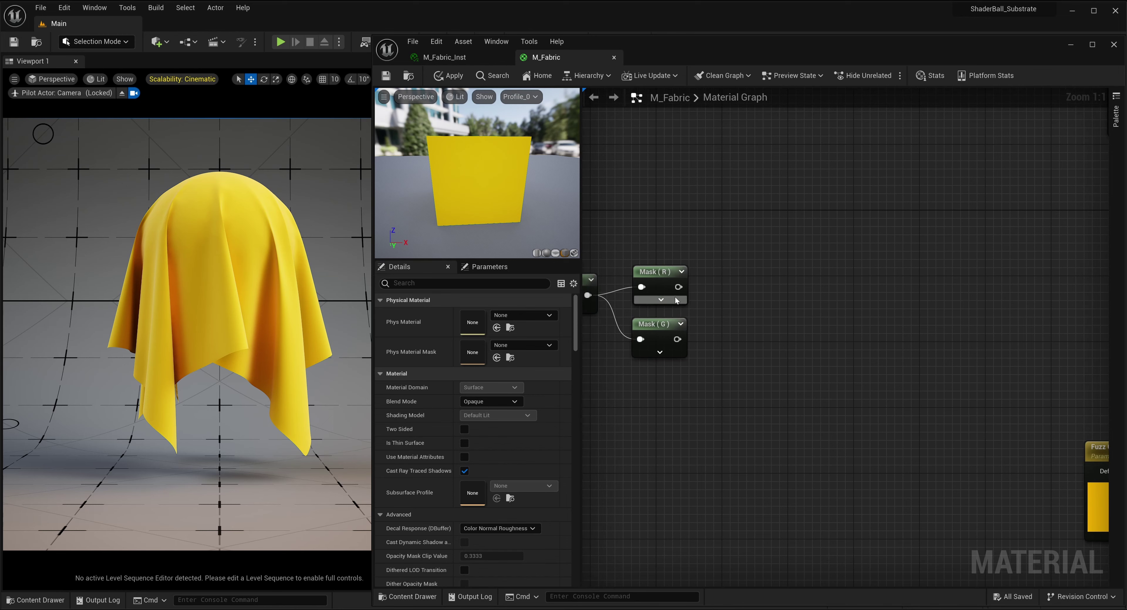
left_click_drag(678, 287, 757, 297)
type("dot")
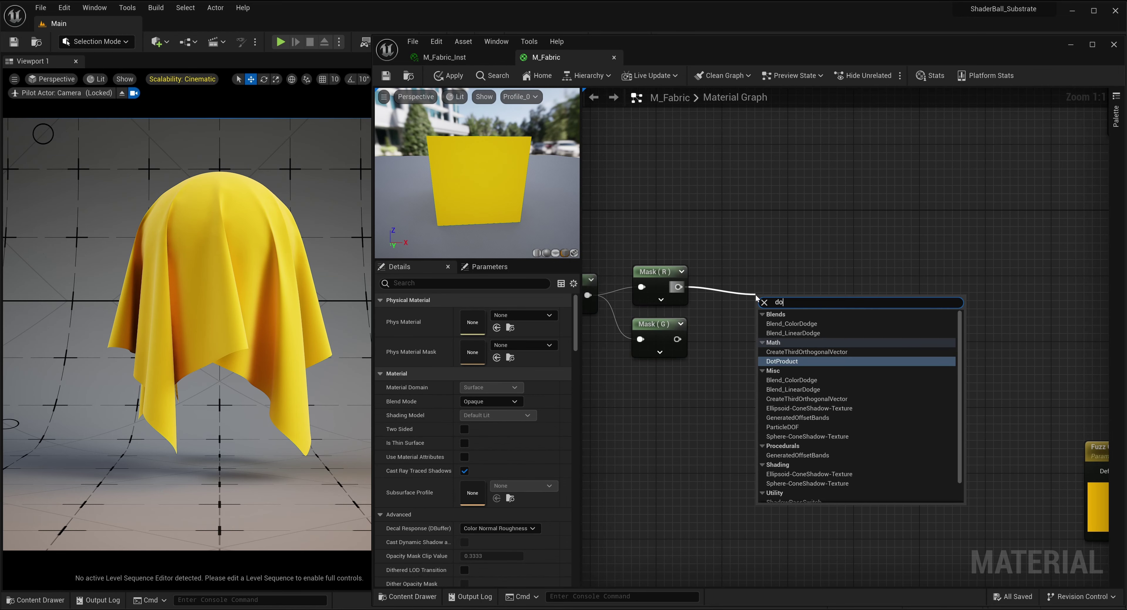
key("Return")
left_click_drag(678, 339, 769, 299)
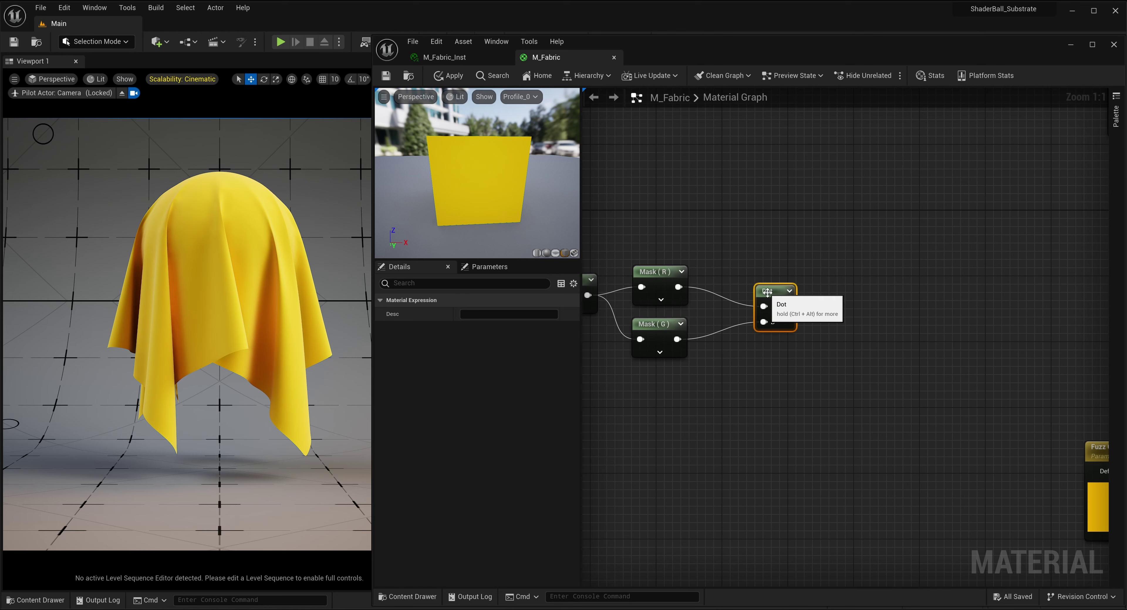
right_click(770, 297)
left_click(795, 314)
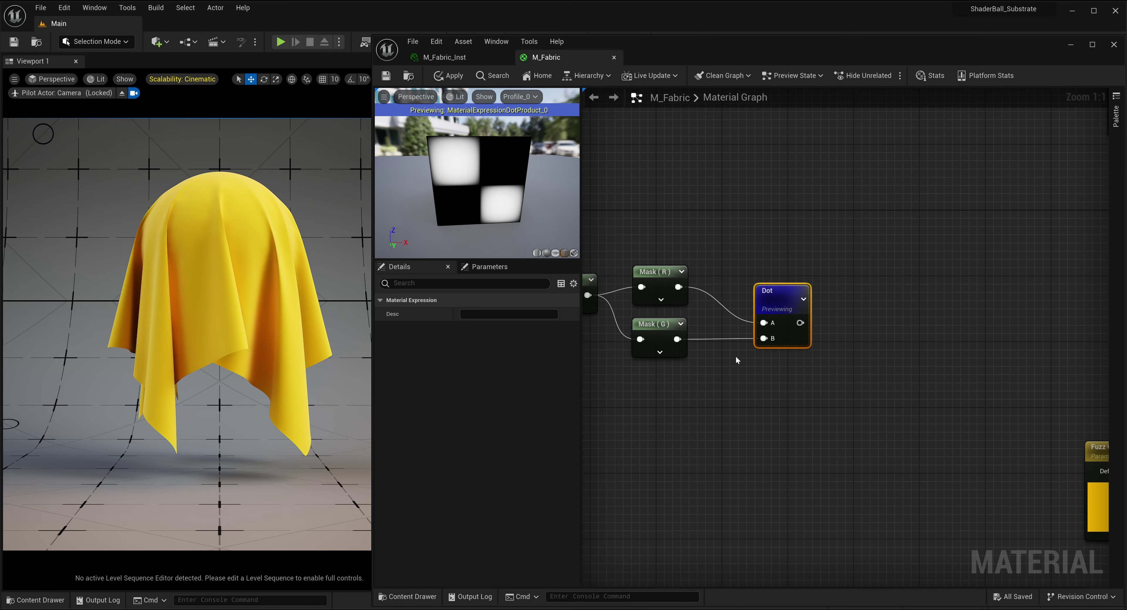
Add a Ceil node below the Dot node and feed it a scalar constant with value 0.25.
right_click_drag(737, 360, 654, 323)
right_click(692, 364)
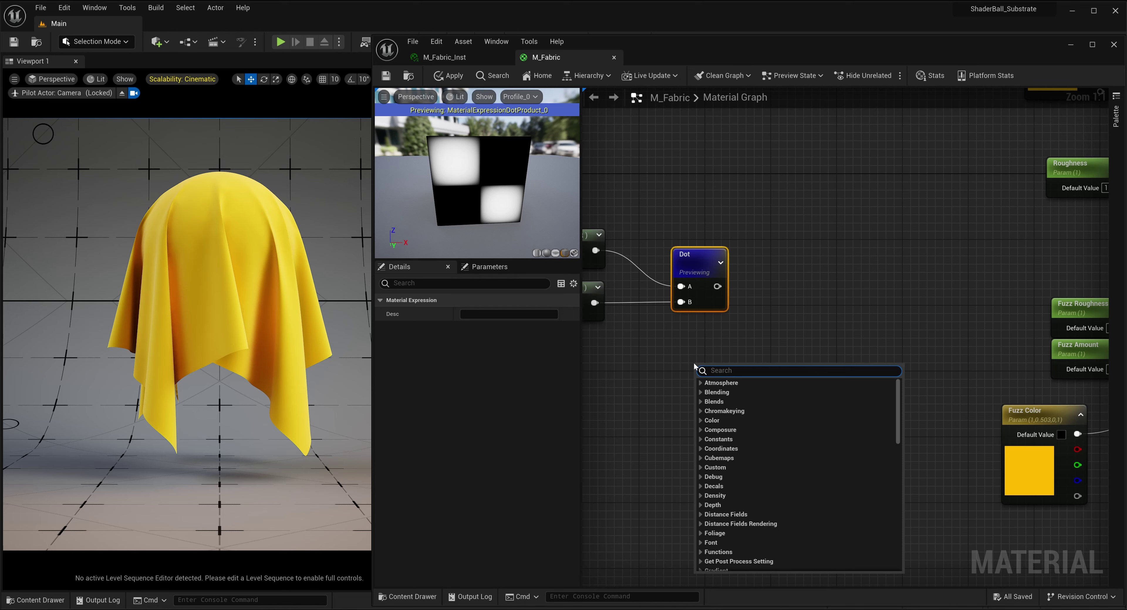
type("ceil")
key("Return")
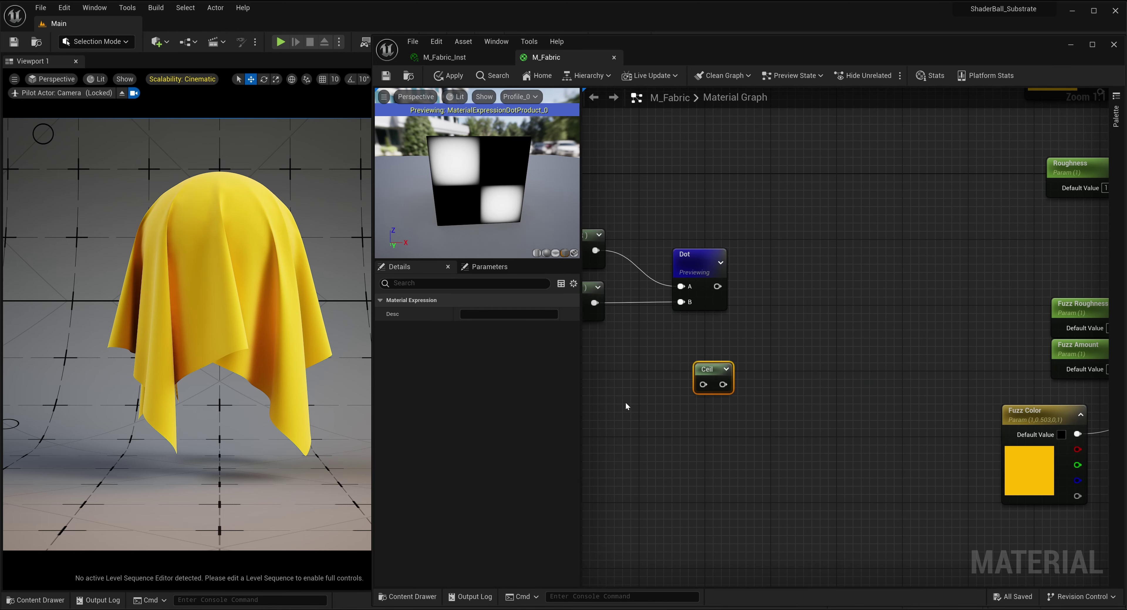
left_click(605, 396)
left_click_drag(666, 418, 703, 386)
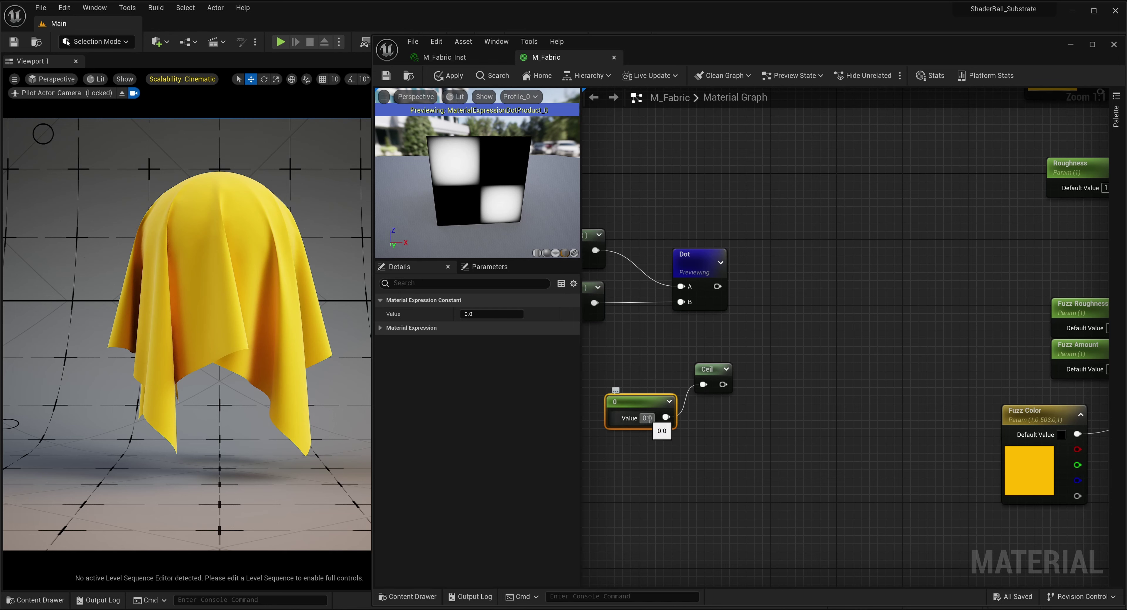
left_click(647, 419)
type("0.25")
key("Return")
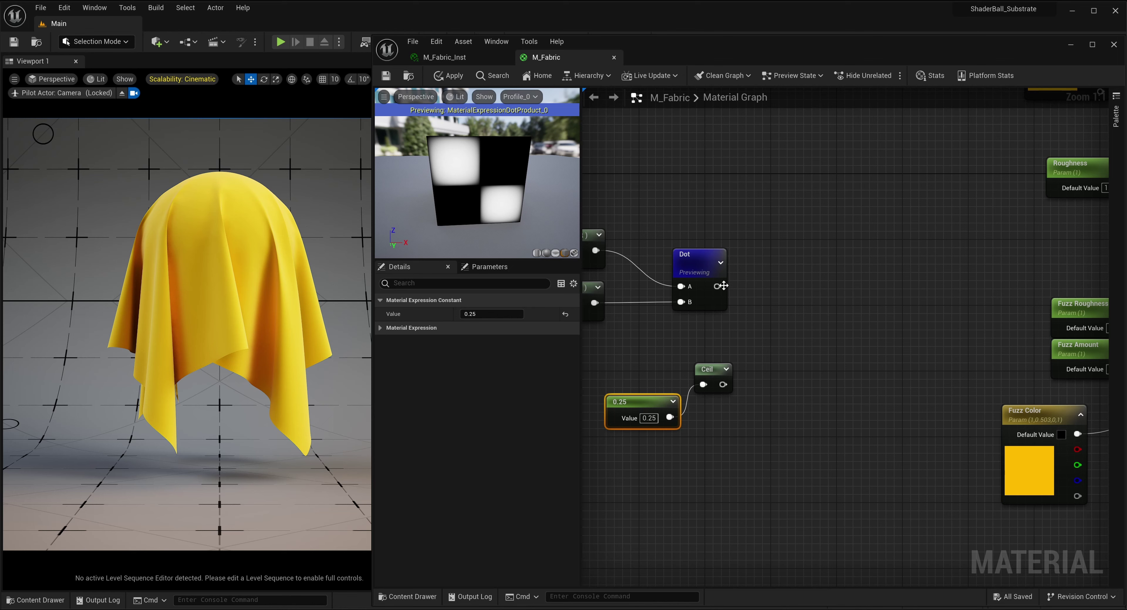
Multiply the Dot output by the Ceil output with a new Multiply node and start previewing it.
left_click_drag(718, 286, 763, 289)
type("multiply")
key("Return")
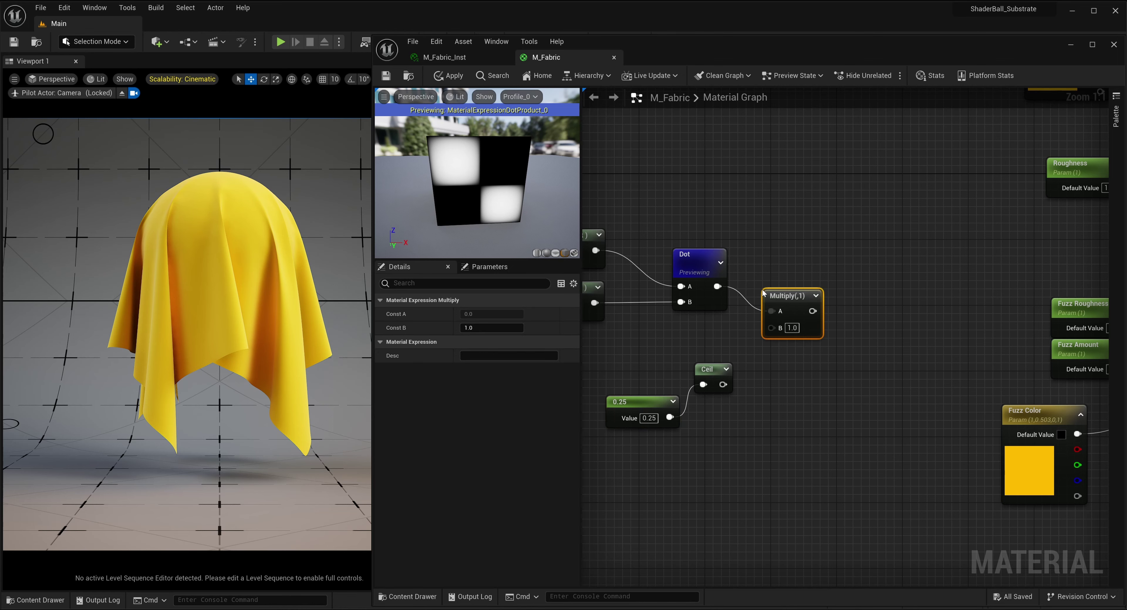
left_click_drag(723, 387, 772, 326)
right_click(774, 292)
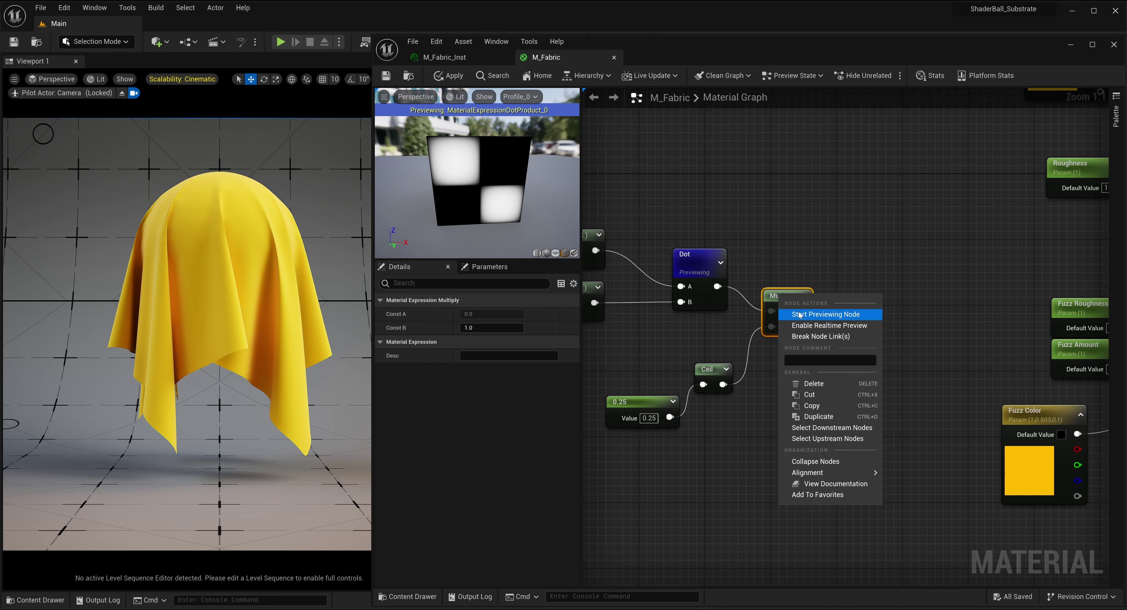
left_click(805, 314)
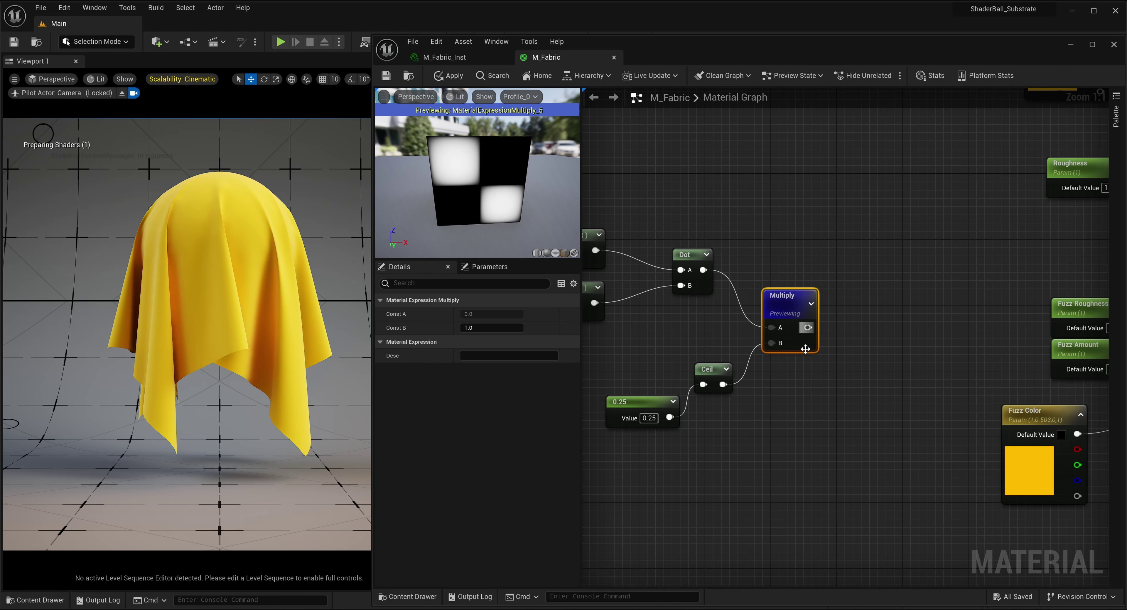
Test the constant feeding Ceil with a value of 100000 and set it back to 0.25.
left_click(651, 418)
type("100000")
key("Return")
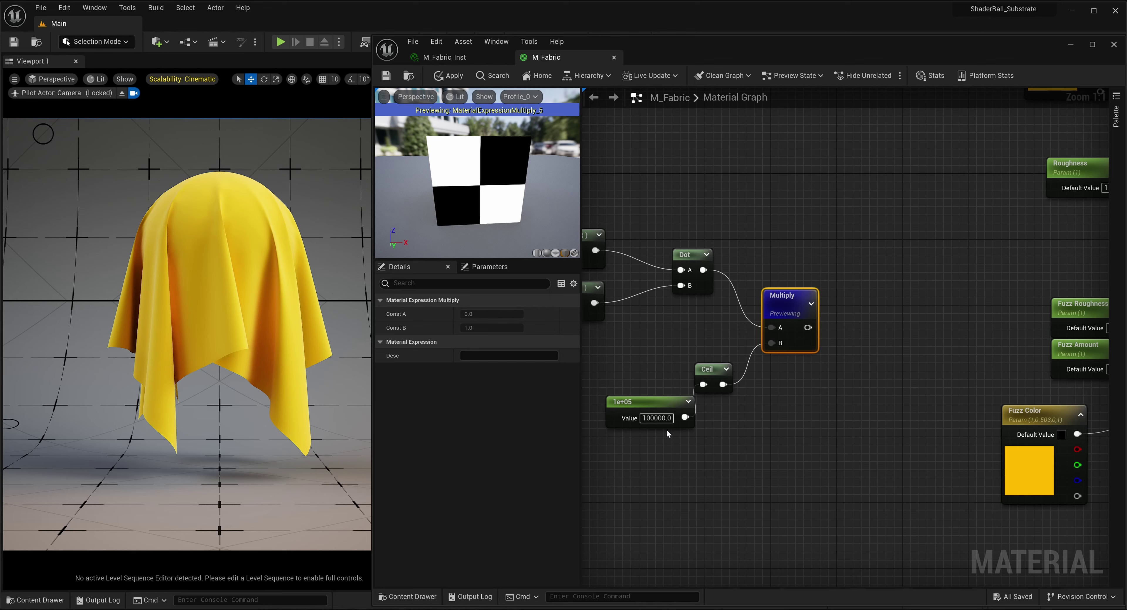
left_click(656, 419)
type("0.25")
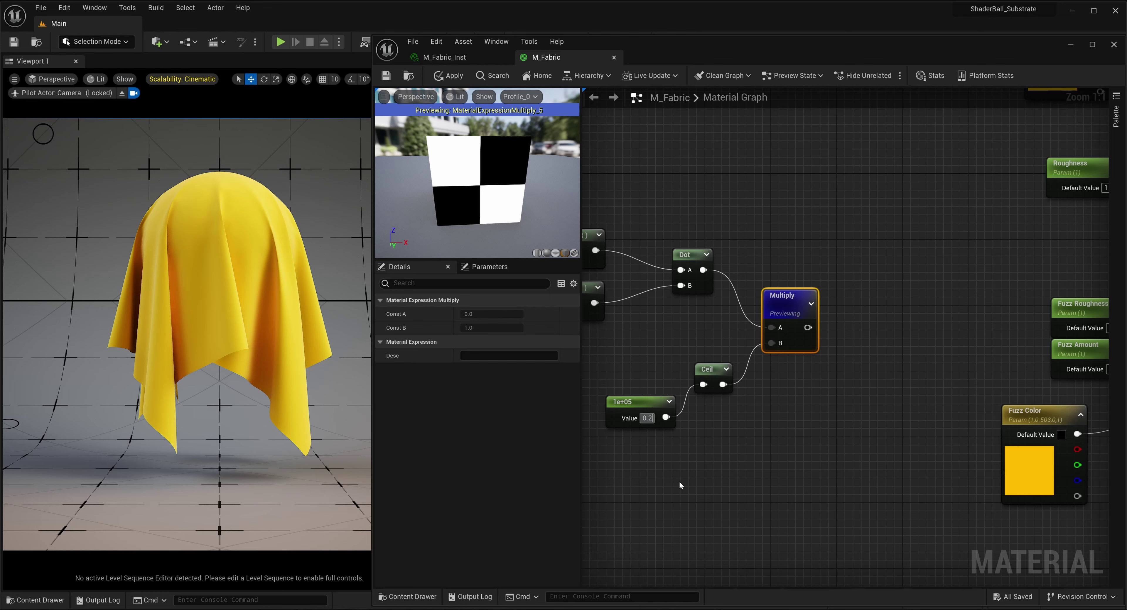
key("Return")
left_click(679, 480)
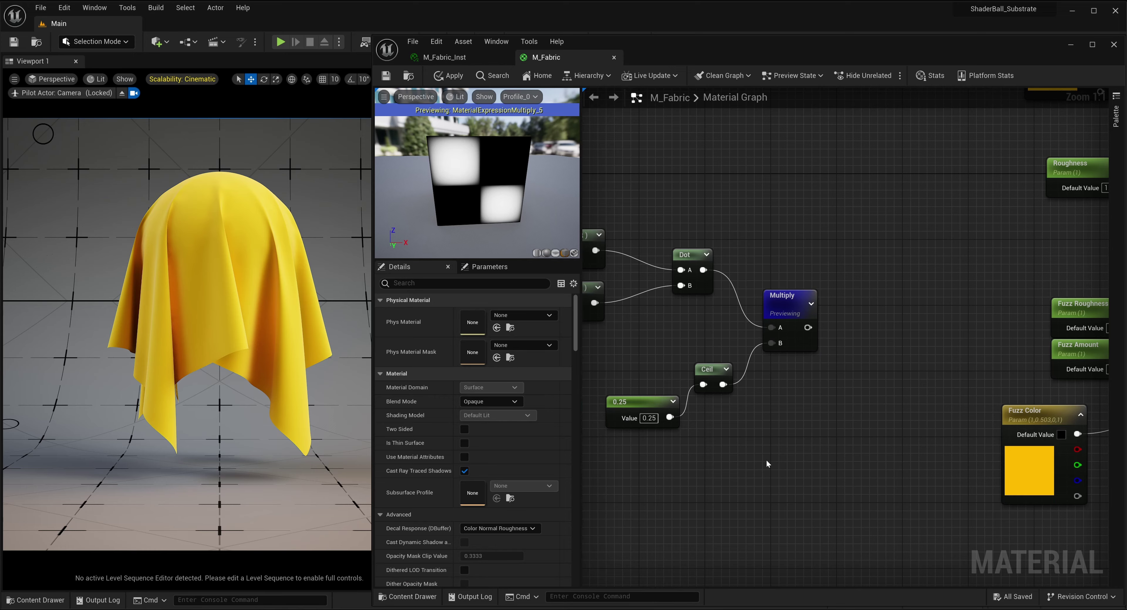
Add another Multiply node with its A input fed by the previewed Multiply node's output.
right_click_drag(767, 465, 695, 468)
left_click_drag(737, 331, 779, 333)
type("multiply")
key("Return")
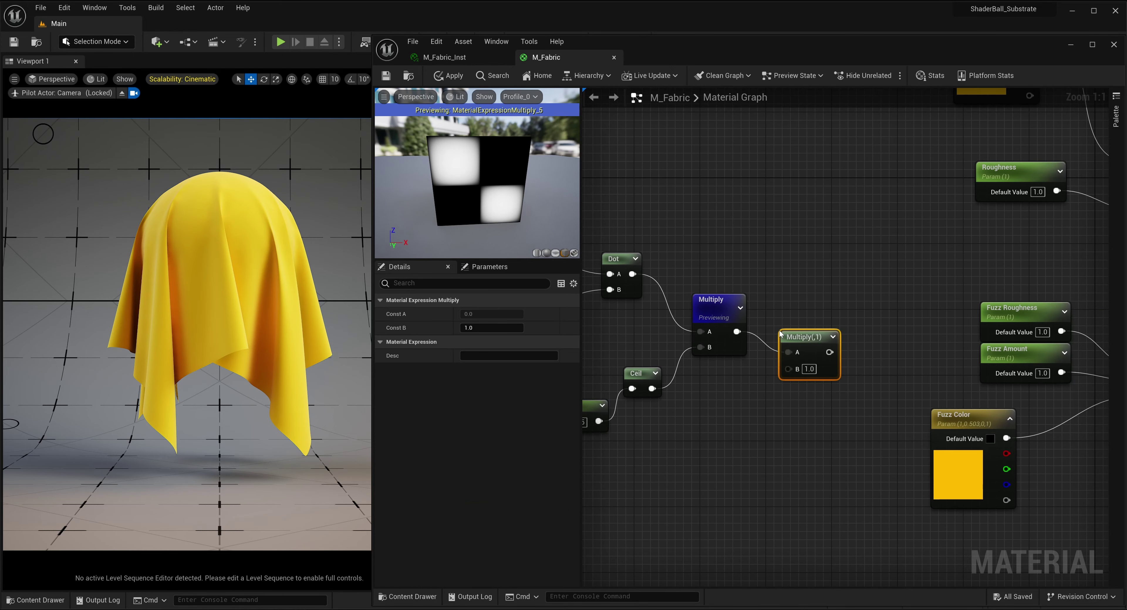
Add a scalar constant with value 1 and feed it into the B input of the last Multiply node.
left_click(697, 419)
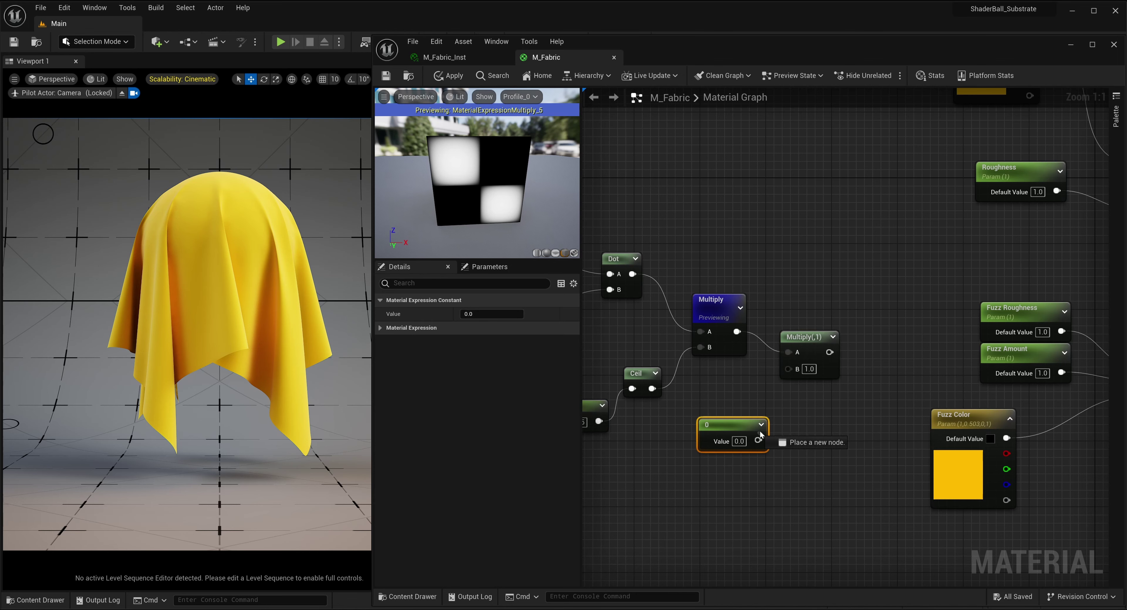
left_click_drag(758, 440, 789, 369)
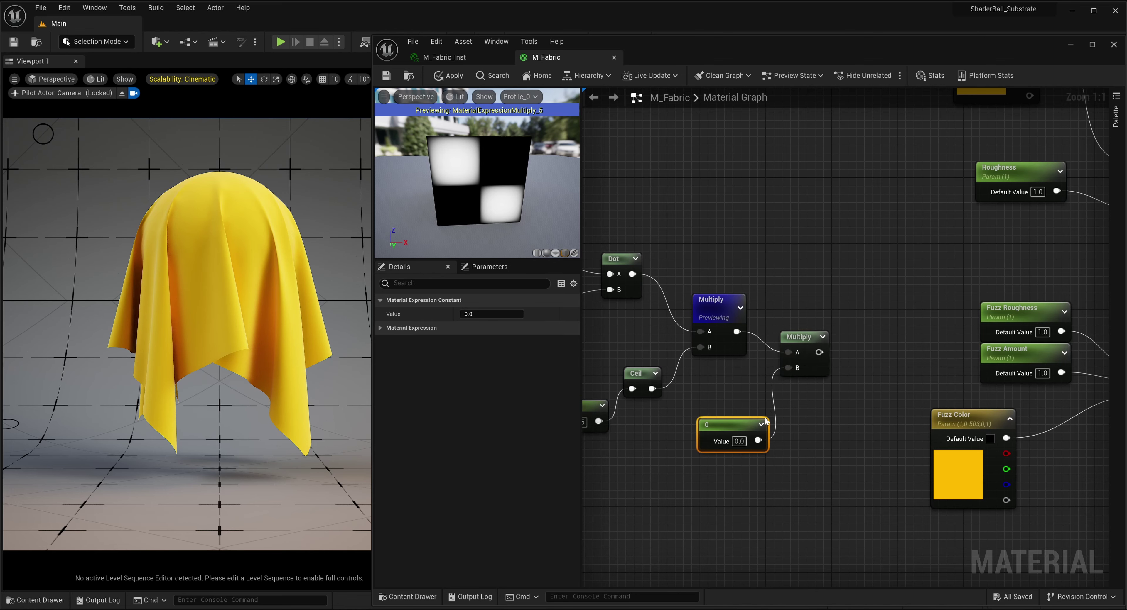
left_click(739, 442)
type("1")
key("Return")
left_click(745, 463)
Group all the checker pattern nodes, from TexCoord to the last Multiply, in a comment titled "Squared Pattern".
right_click_drag(802, 478, 967, 403)
left_click_drag(650, 296, 994, 409)
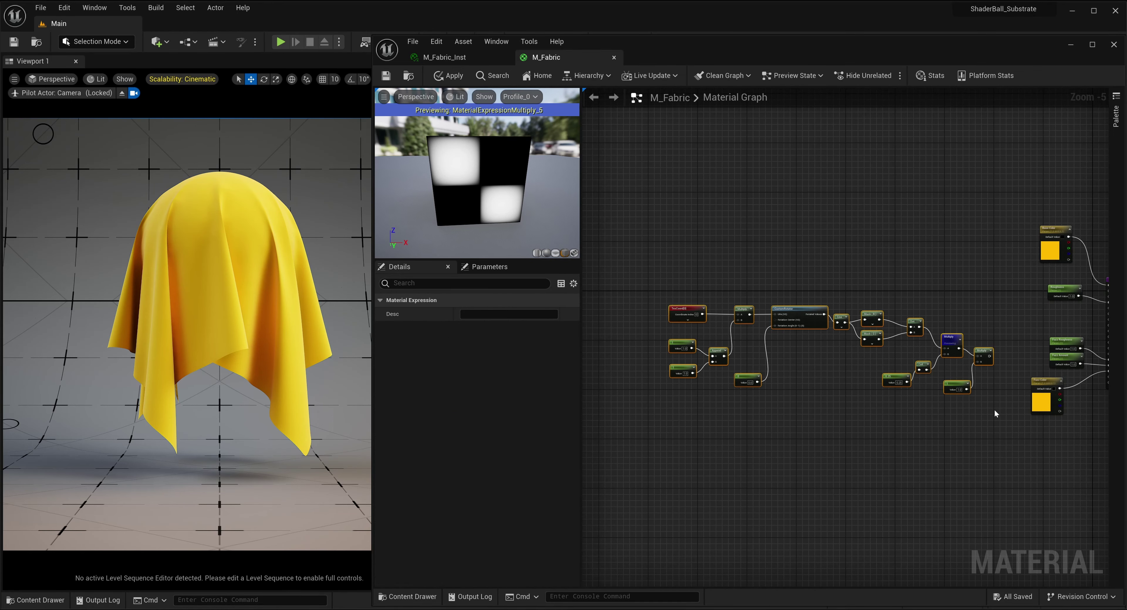
key("c")
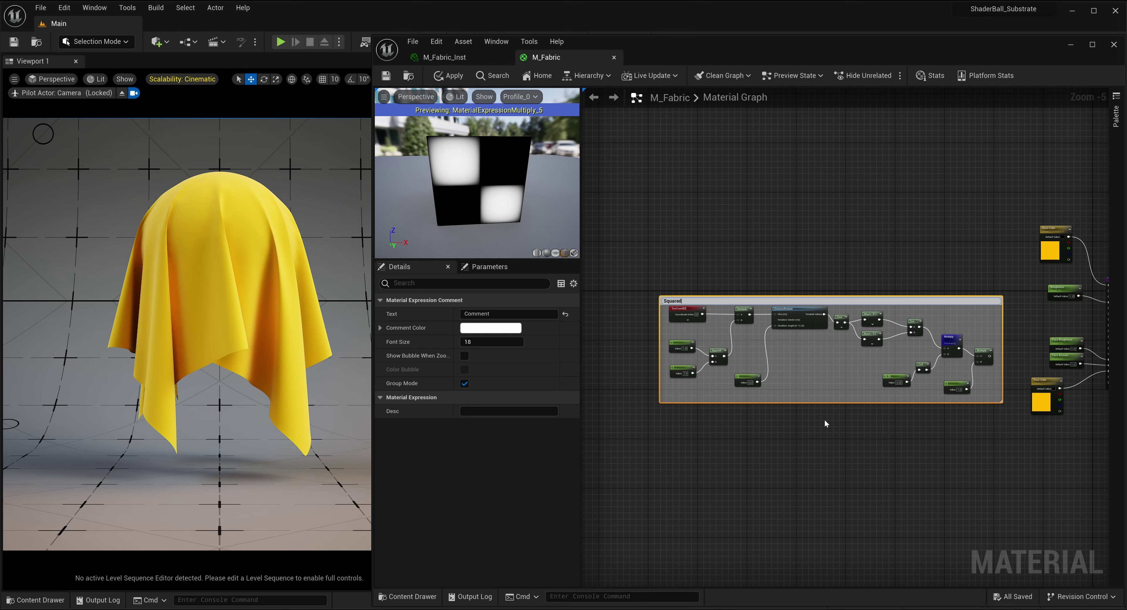
type("Squared Pattern")
key("Return")
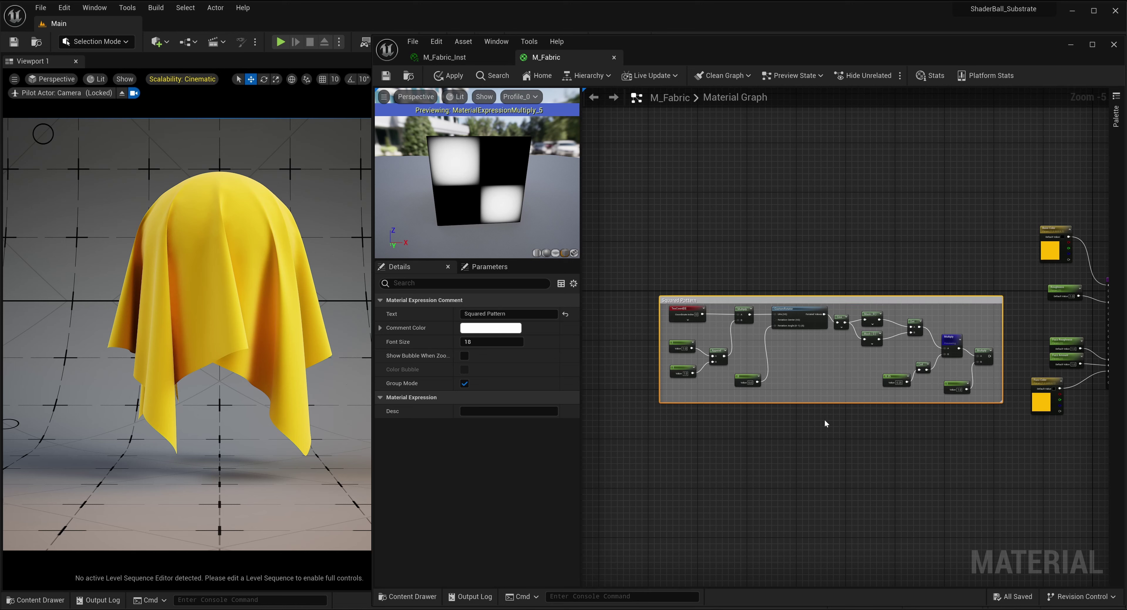
Colour the Squared Pattern comment yellow and move the whole group left, away from the fabric parameter nodes.
left_click(490, 327)
left_click_drag(569, 437, 582, 457)
left_click(634, 589)
left_click(779, 477)
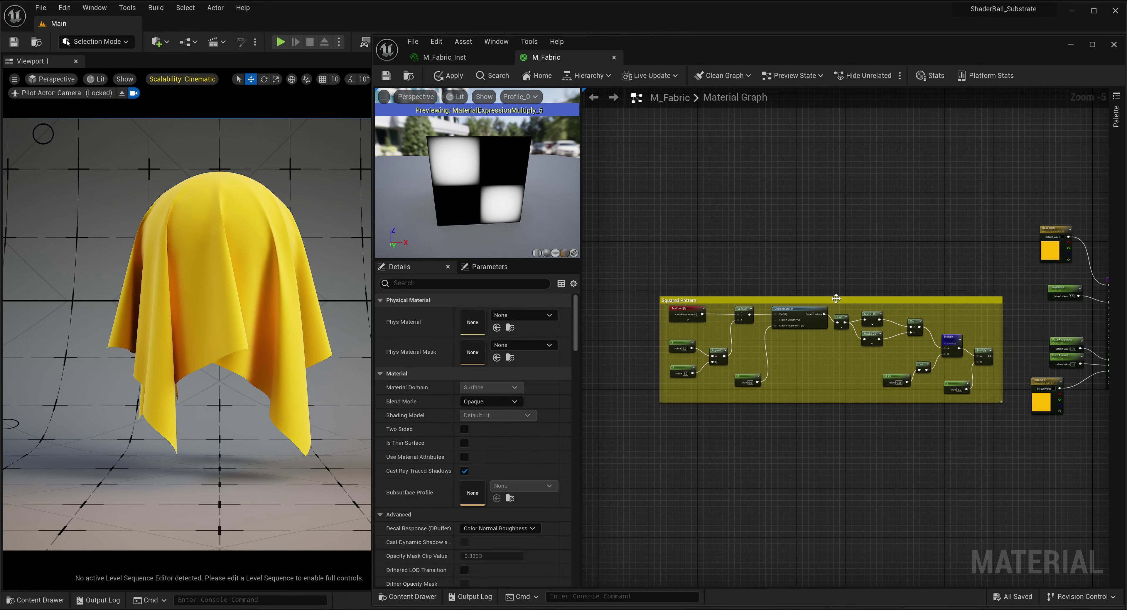
left_click_drag(836, 300, 774, 280)
left_click(611, 326)
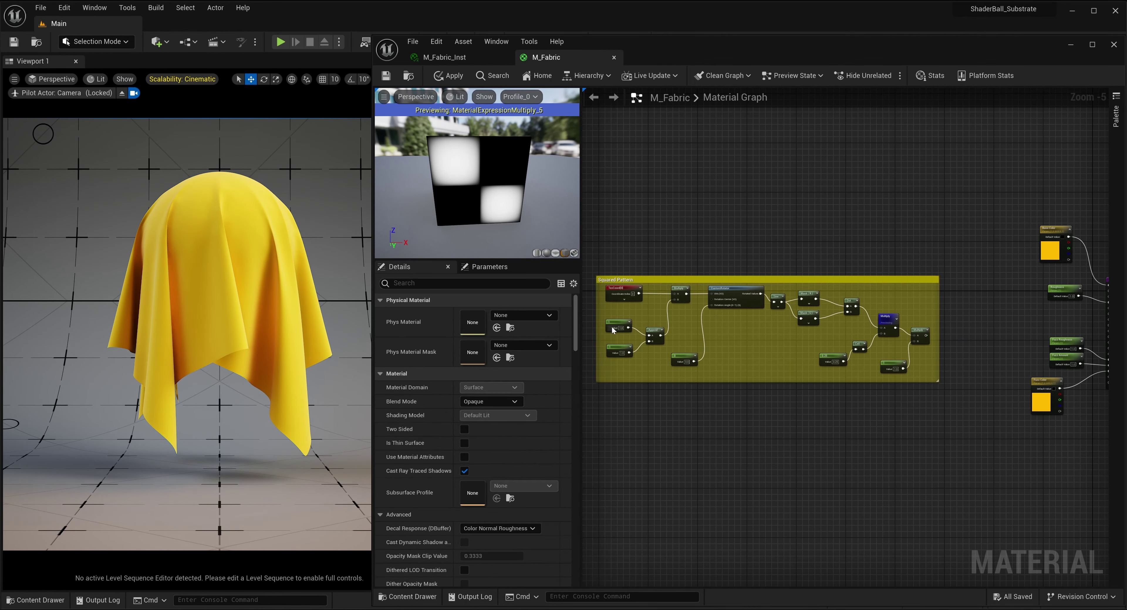
Convert the constant feeding Append's A input to a parameter named "SP Tile U".
scroll(624, 345, "up", 6)
right_click_drag(624, 345, 665, 321)
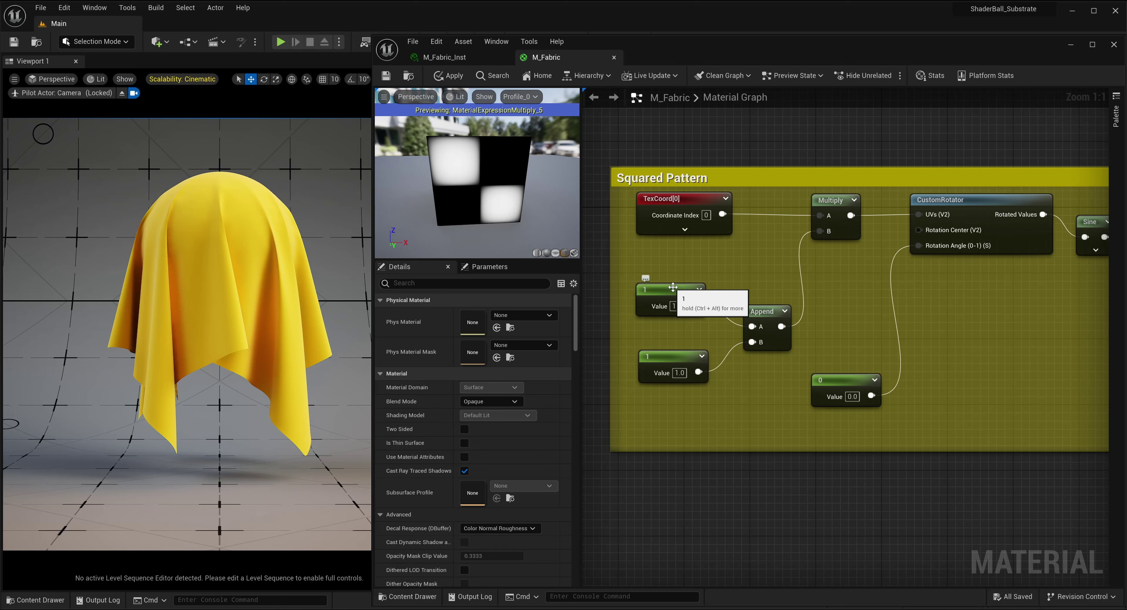
right_click(673, 287)
left_click(698, 308)
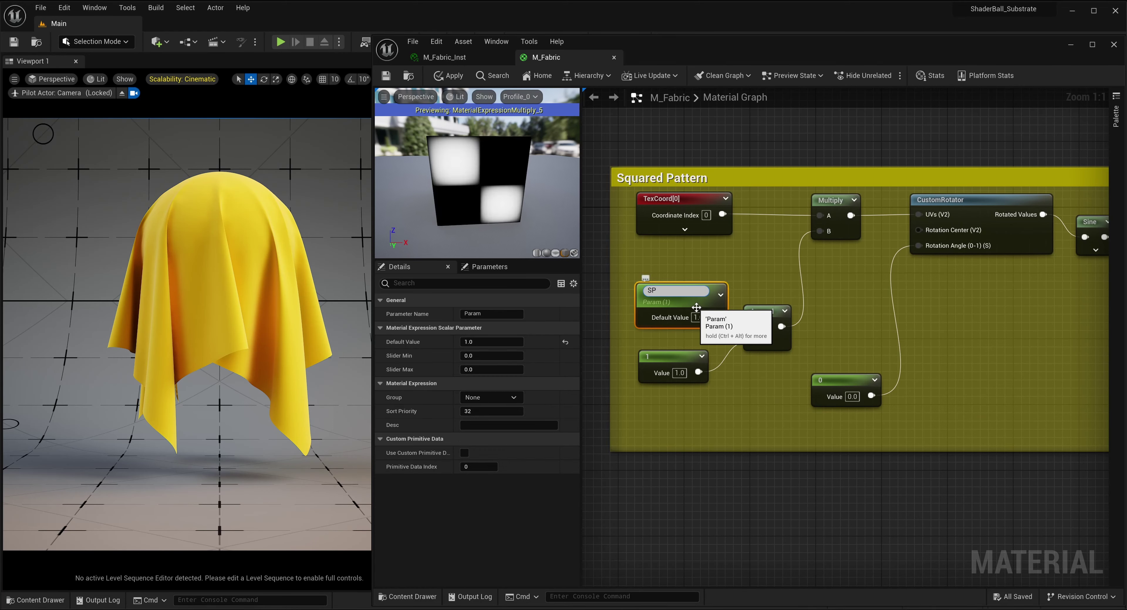
type("SP Tile U")
key("Return")
Convert the constant feeding Append's B input to a parameter named "SP Tile V".
right_click(678, 359)
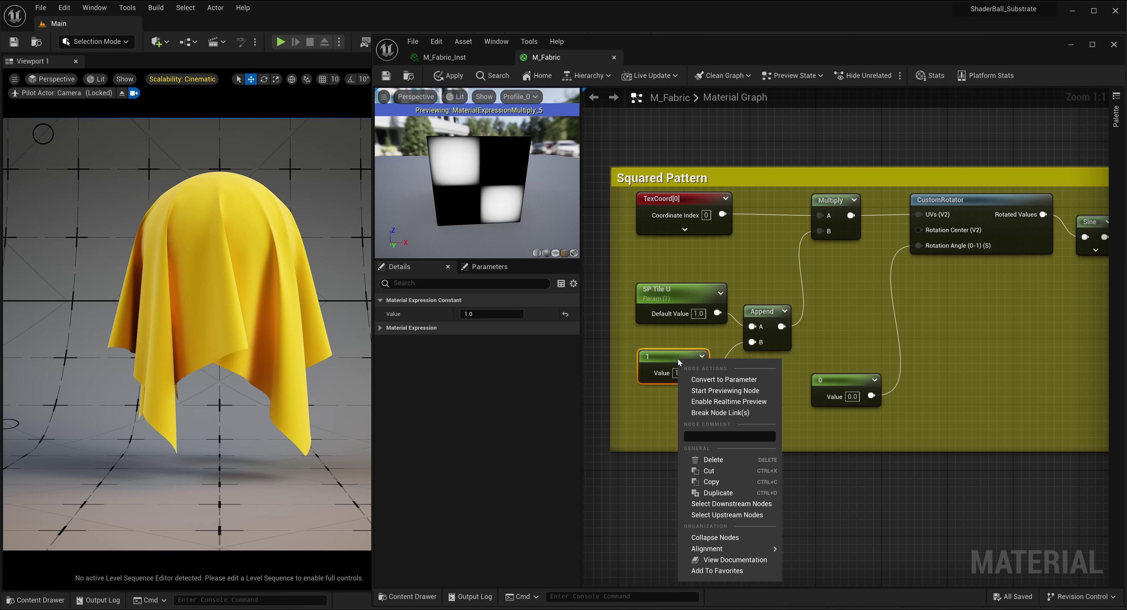
left_click(722, 380)
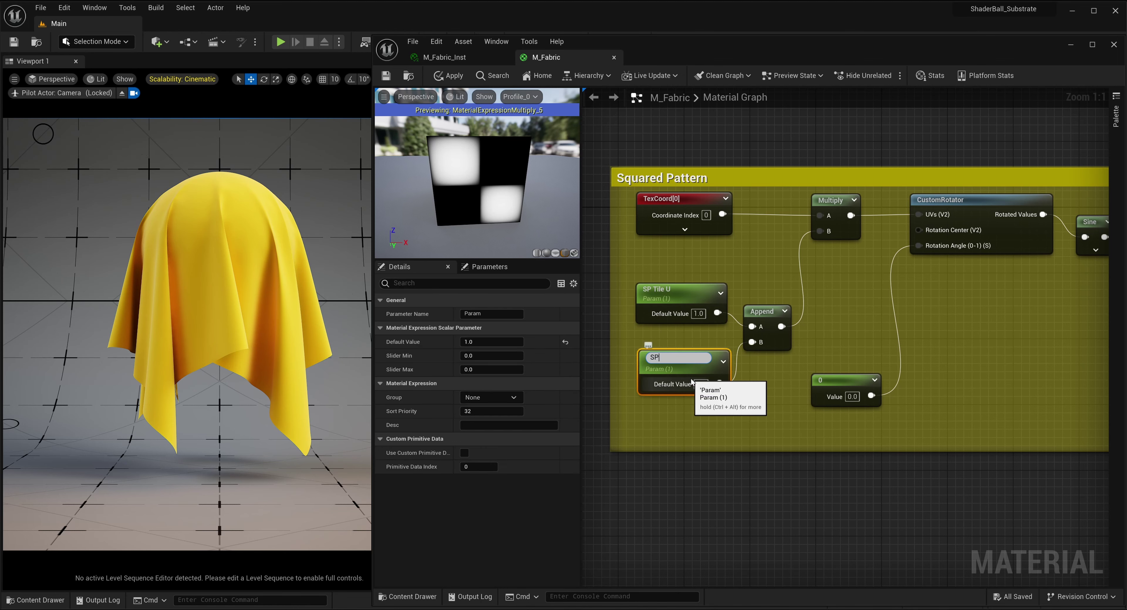
type("SP Tile V")
key("Return")
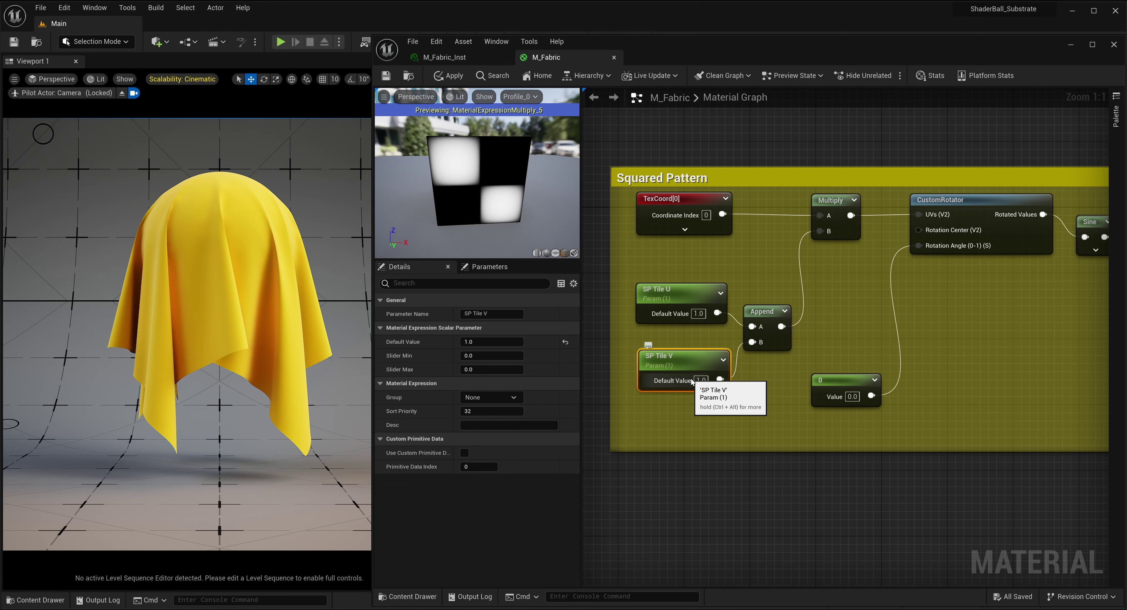
left_click(699, 444)
Convert the constant feeding CustomRotator's Rotation Angle to a parameter named "SP Rotation Angle".
right_click_drag(848, 445, 730, 436)
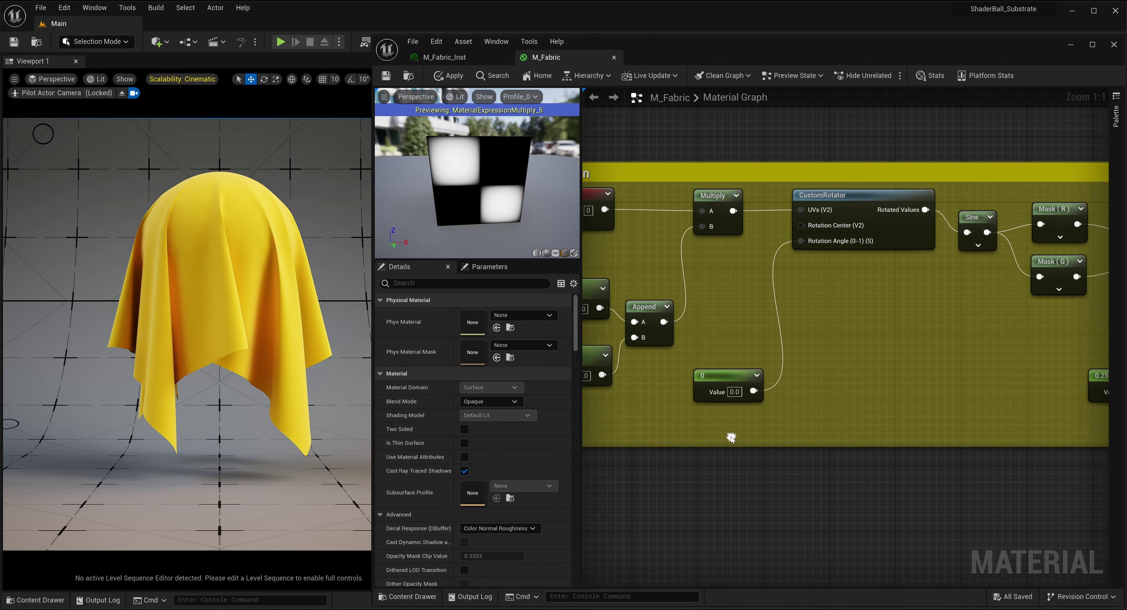
right_click(710, 379)
left_click(735, 399)
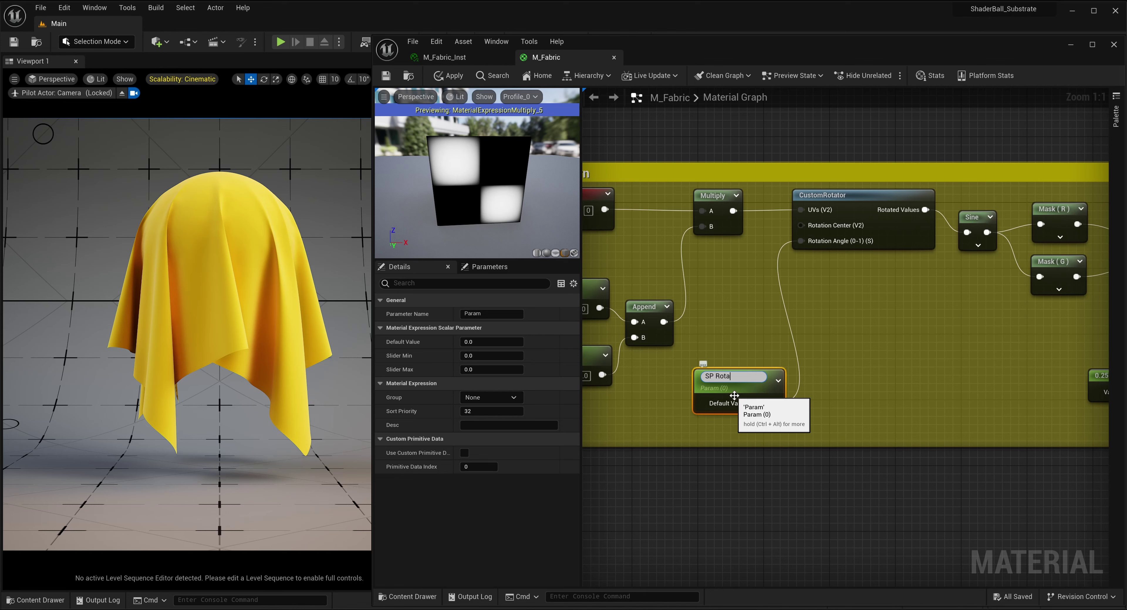
type("SP Rotation Angle")
key("Return")
left_click(753, 464)
Convert the 0.25 constant feeding Ceil to a parameter named "SP Sharpeness" and shift its node left, clear of Ceil.
right_click_drag(907, 377, 630, 375)
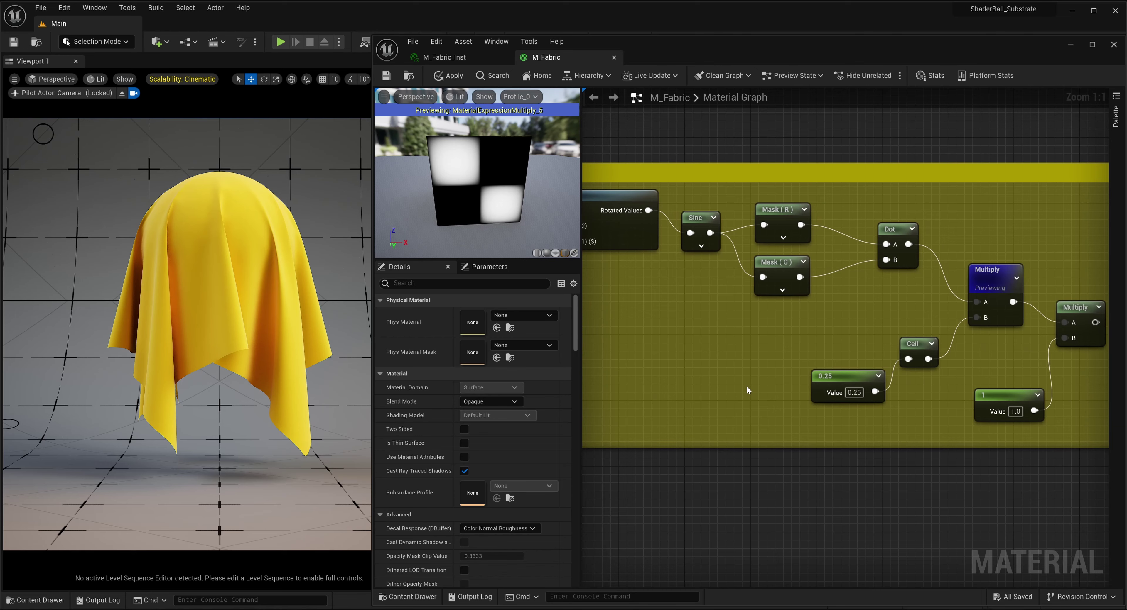
right_click_drag(747, 386, 702, 380)
right_click(769, 374)
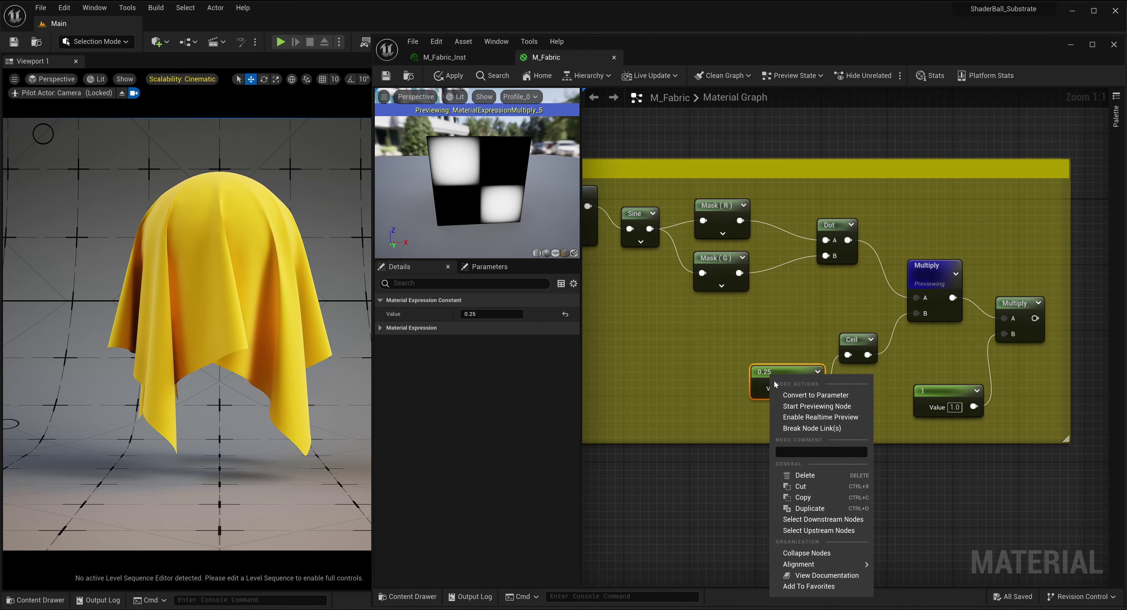
left_click(781, 390)
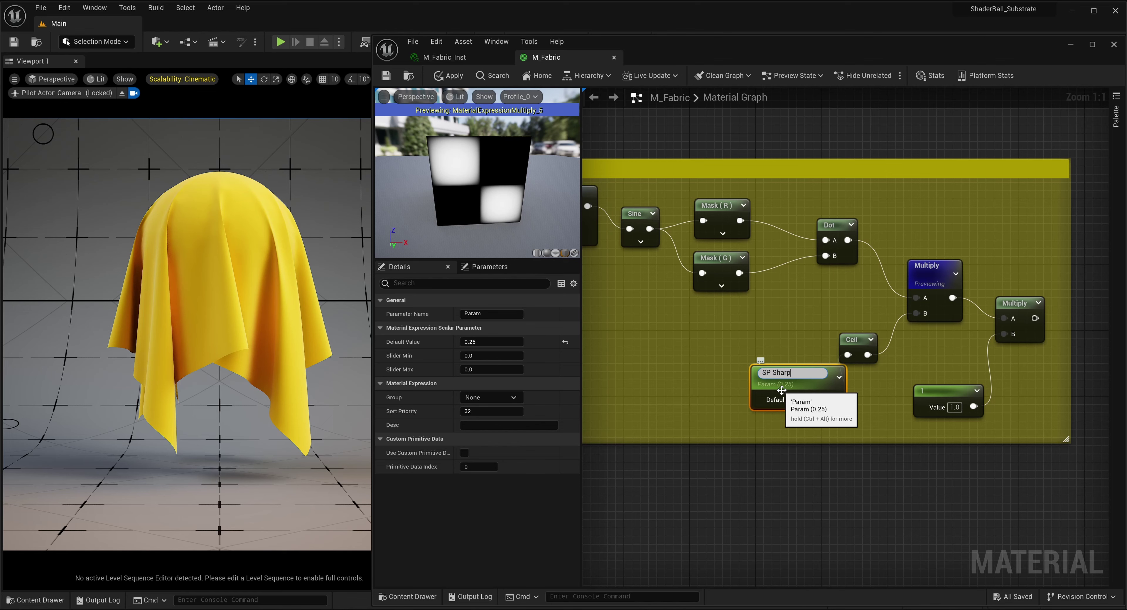
type("SP Sharpeness")
key("Return")
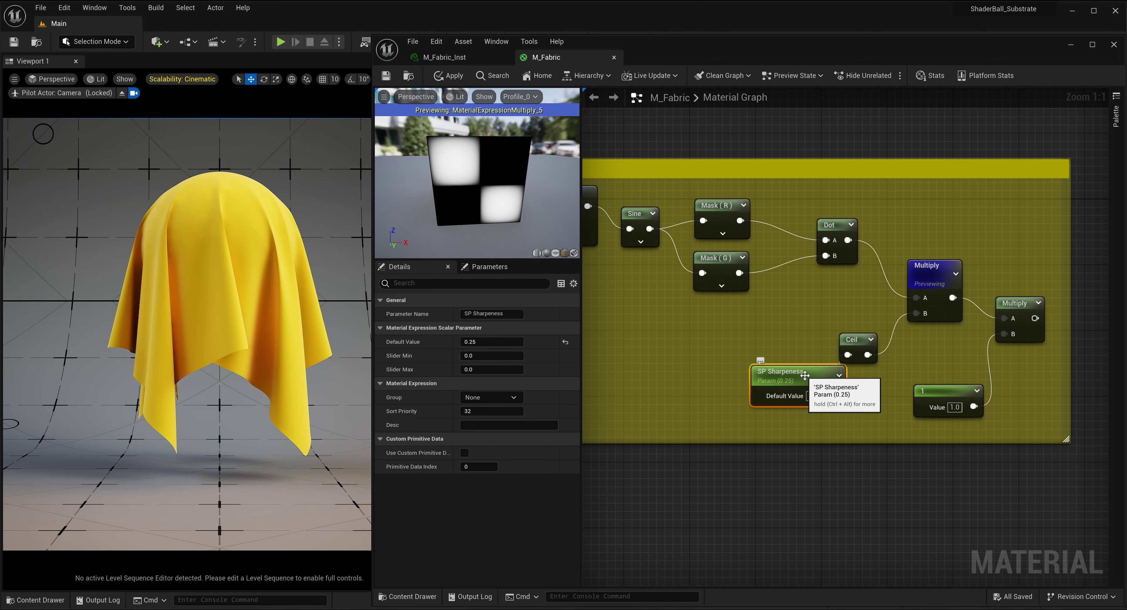
left_click_drag(781, 389, 721, 387)
left_click(881, 447)
Convert the constant feeding the last Multiply to a parameter named "SP Intensity" and shift its node slightly left.
right_click_drag(881, 447, 790, 432)
right_click(800, 388)
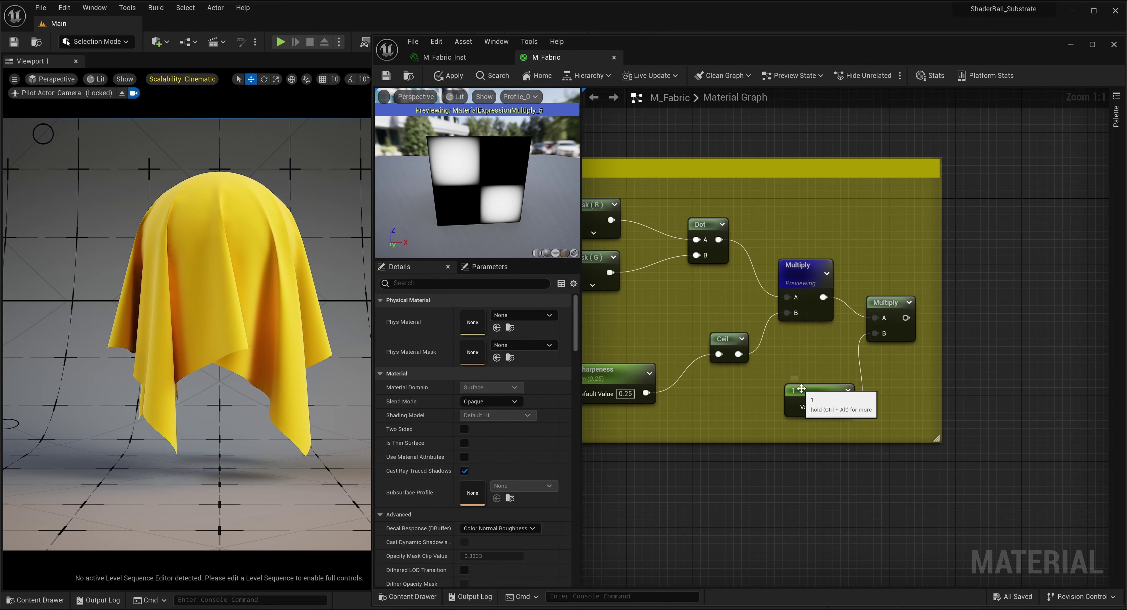
left_click(827, 186)
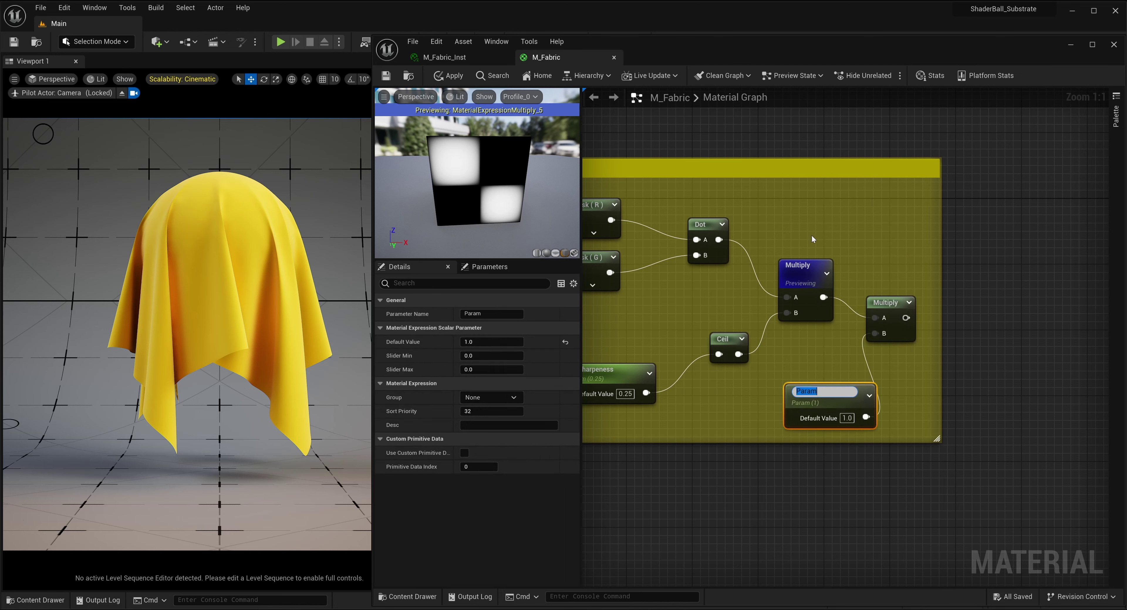
type("SP ")
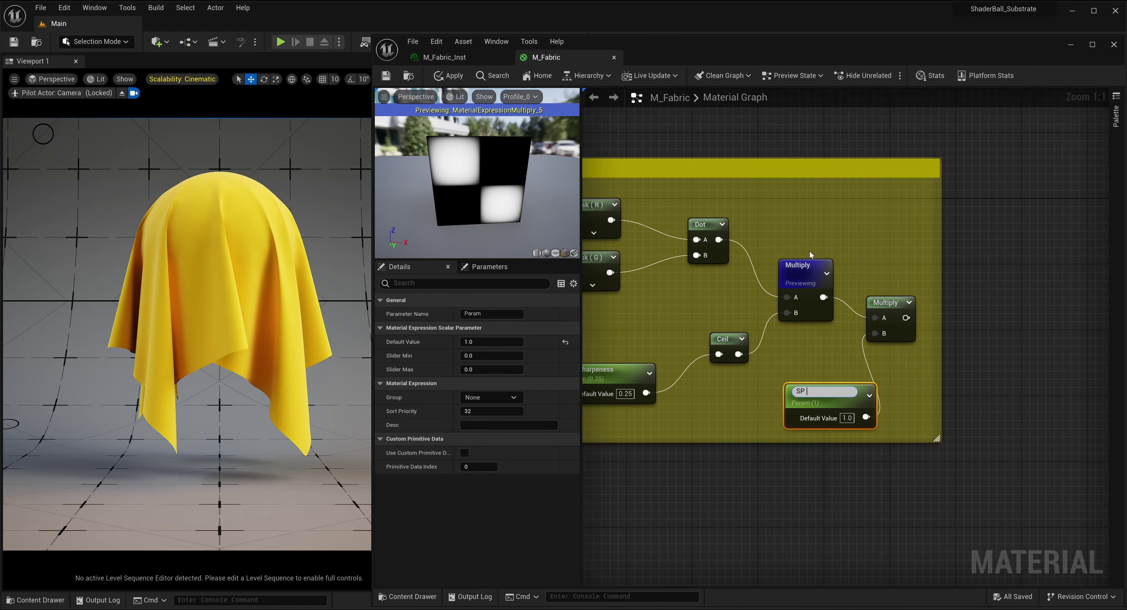
type("Intensity")
key("Return")
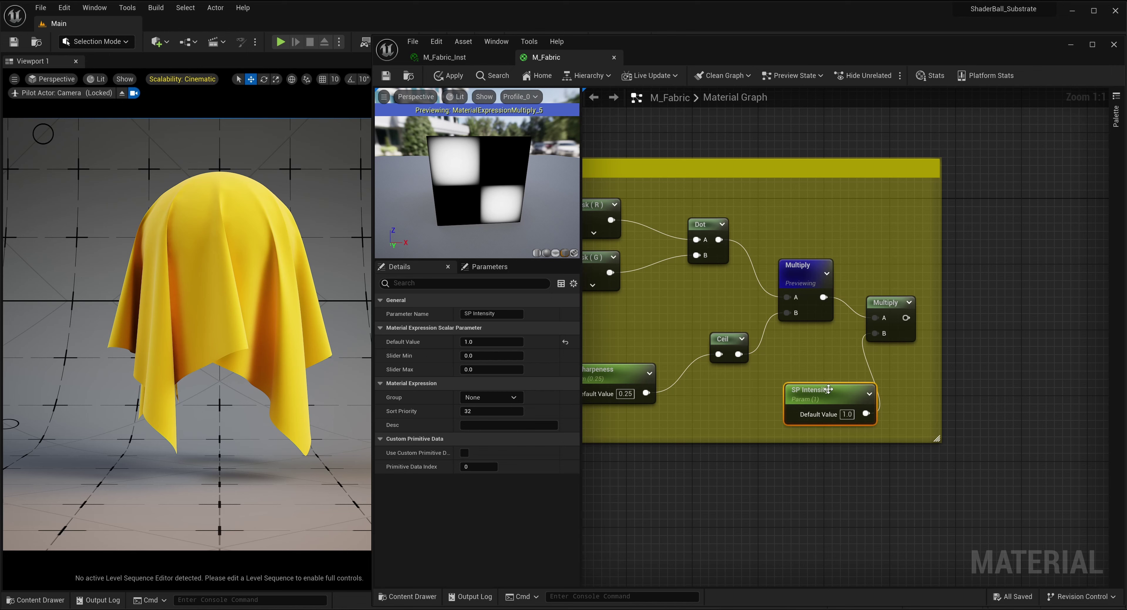
left_click_drag(828, 389, 786, 393)
left_click(758, 455)
Move the Squared Pattern comment group farther left to make room before the Substrate Slab inputs.
scroll(758, 455, "down", 5)
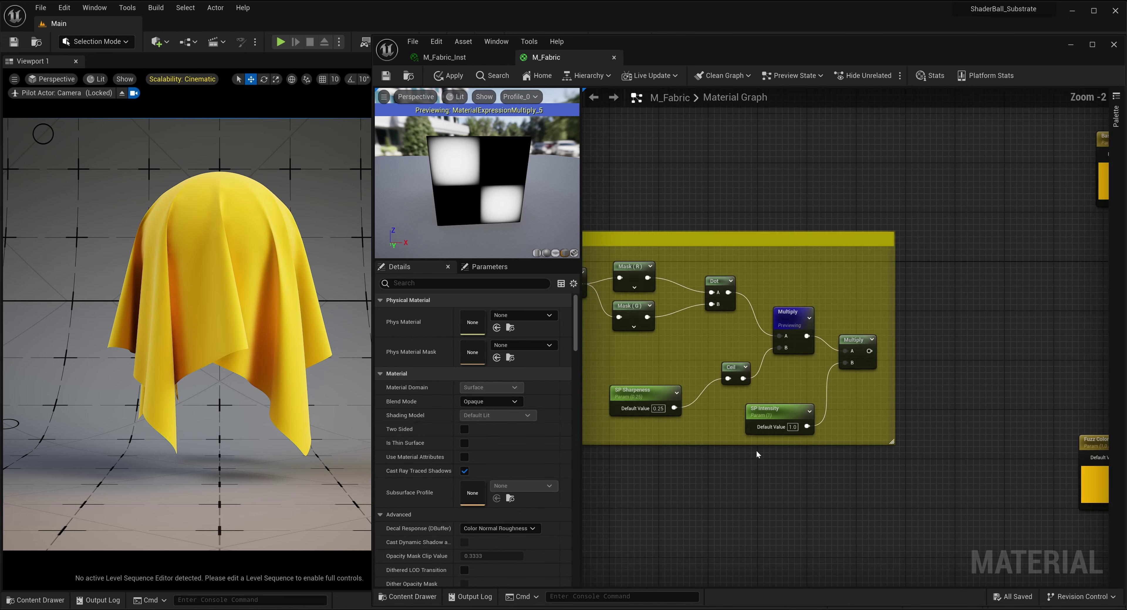
right_click_drag(867, 385, 865, 328)
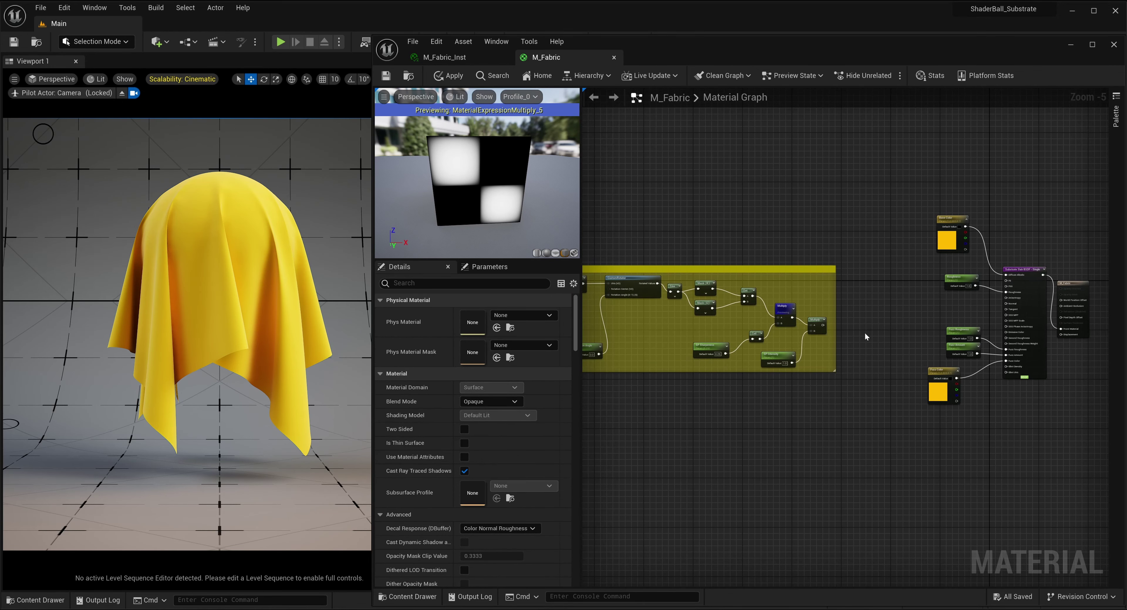
right_click_drag(789, 262, 662, 259)
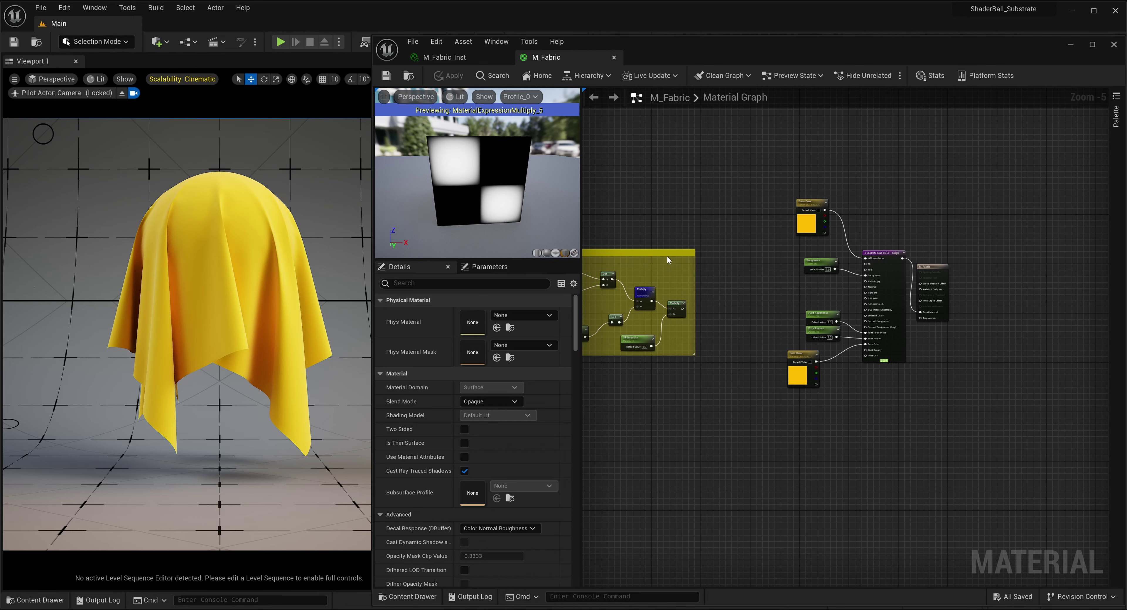
left_click_drag(666, 255, 619, 259)
right_click_drag(619, 259, 738, 287)
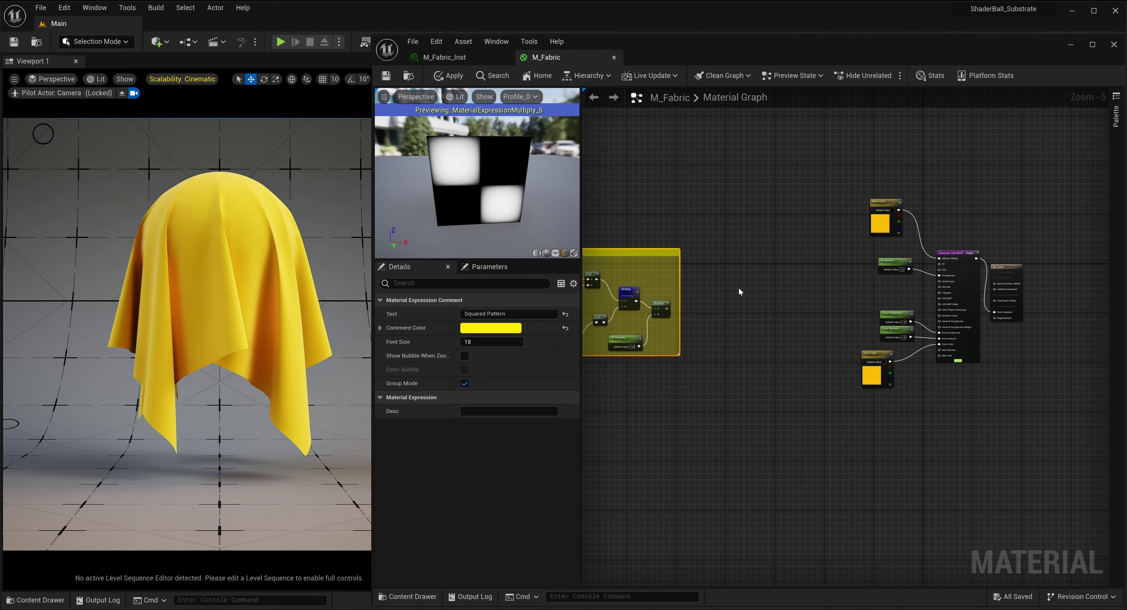
Add a PreparePerturbNormalHQ node fed by the output of the last Multiply in the Squared Pattern group.
scroll(717, 284, "up", 3)
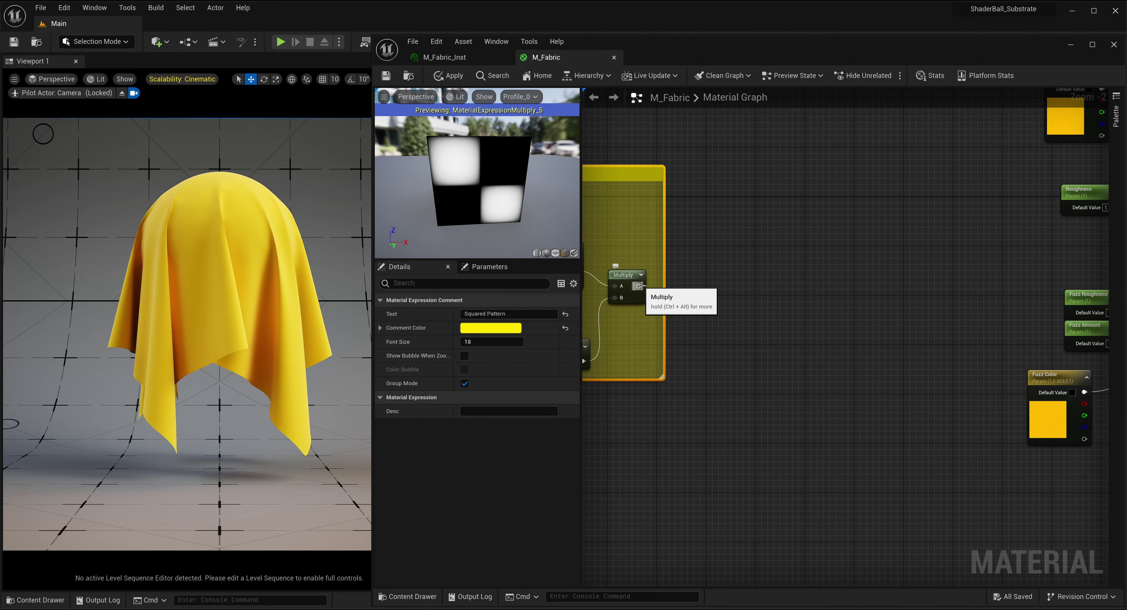
left_click_drag(640, 285, 698, 284)
type("pertur")
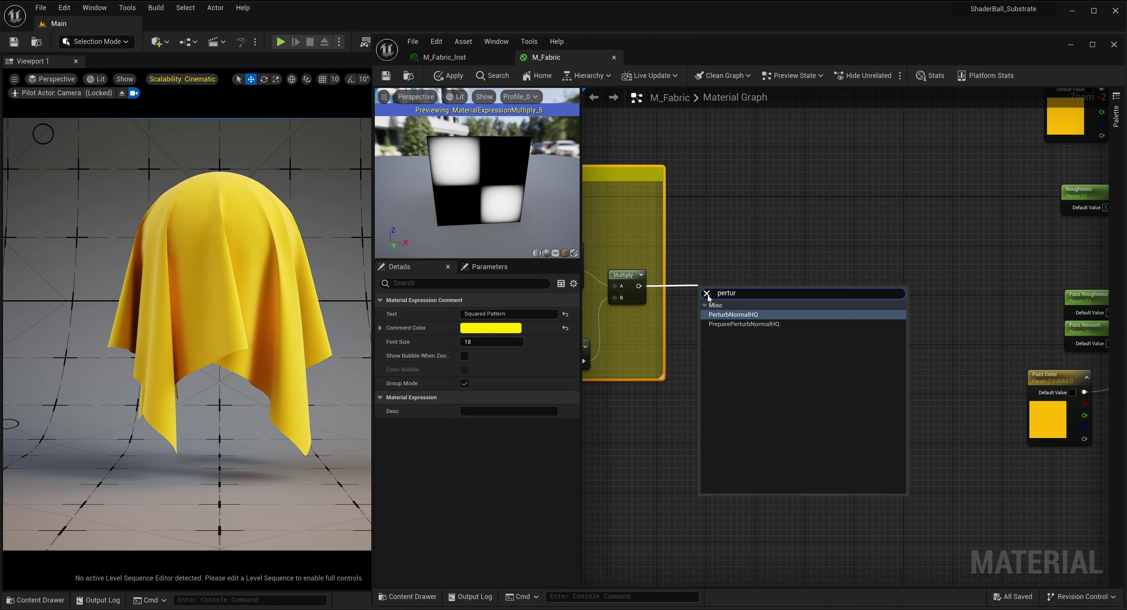
left_click(743, 324)
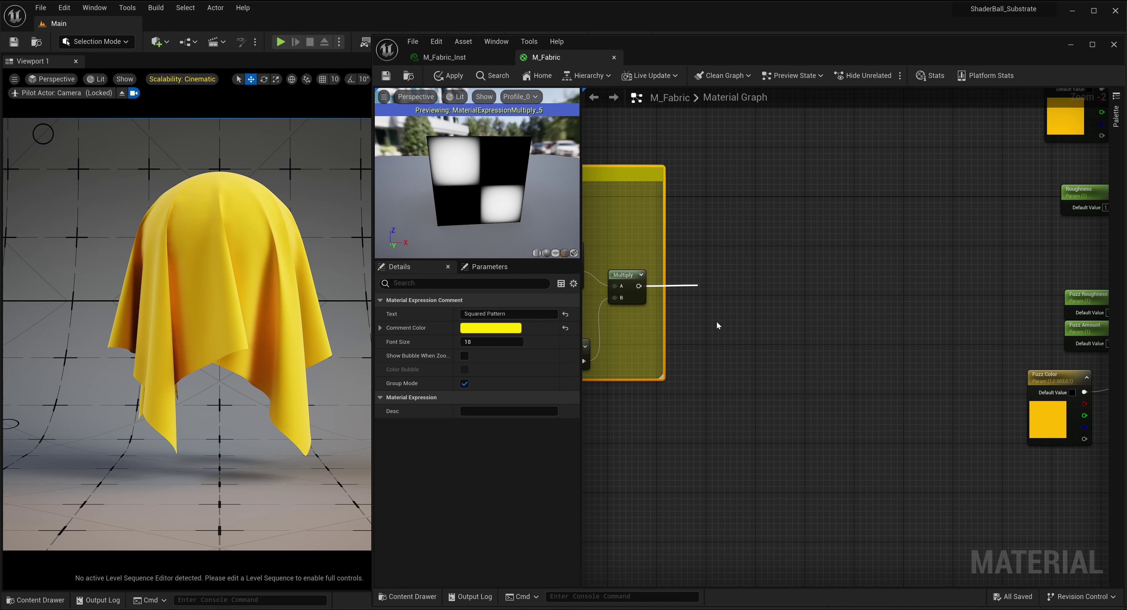
left_click(802, 306)
Add a PerturbNormalHQ node and connect the right-pixel, centre and down-pixel values from PreparePerturbNormalHQ to its matching bump inputs.
left_click_drag(783, 301, 825, 306)
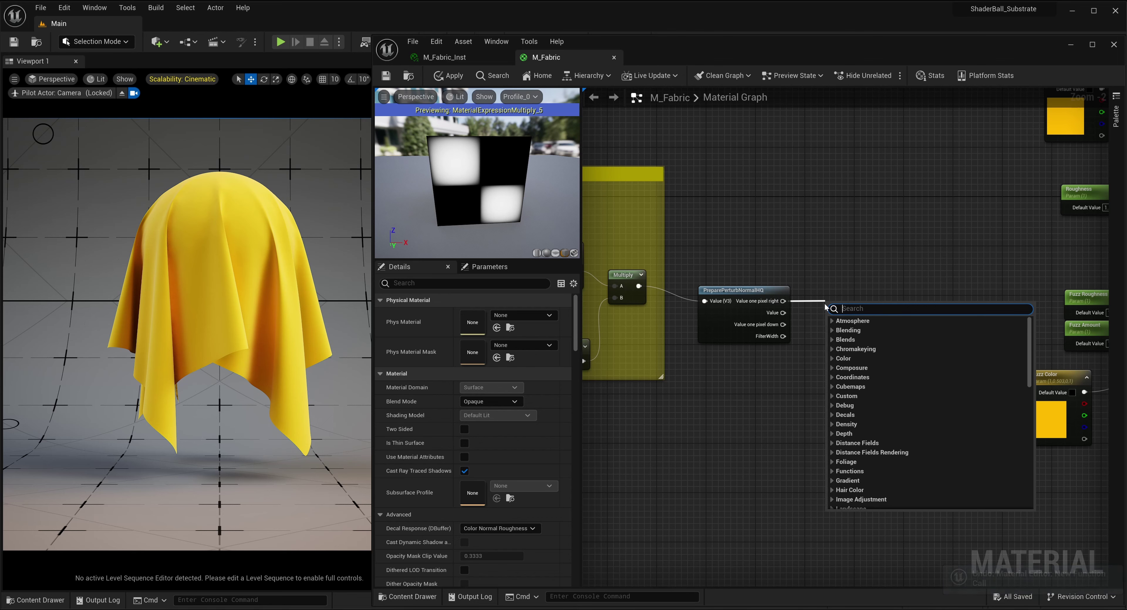
type("pertur")
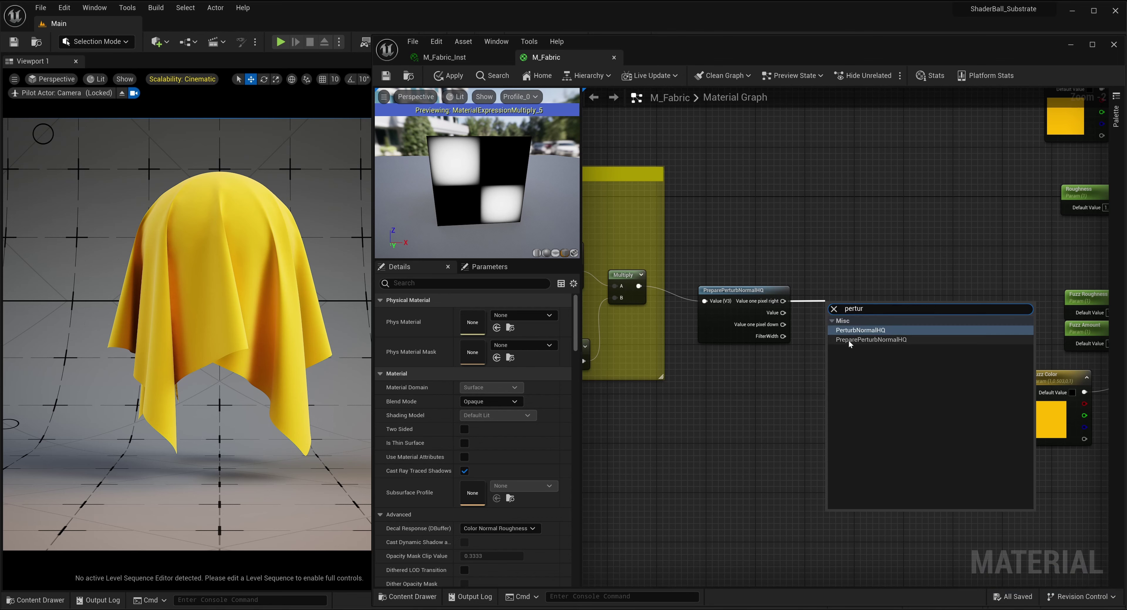
left_click(854, 330)
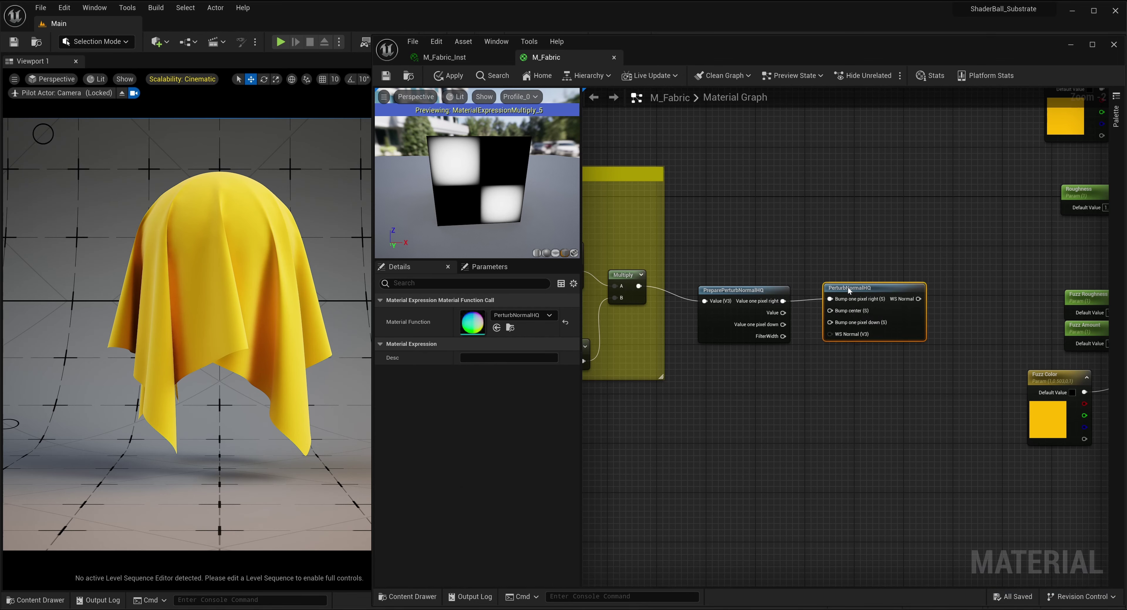
left_click_drag(783, 312, 828, 327)
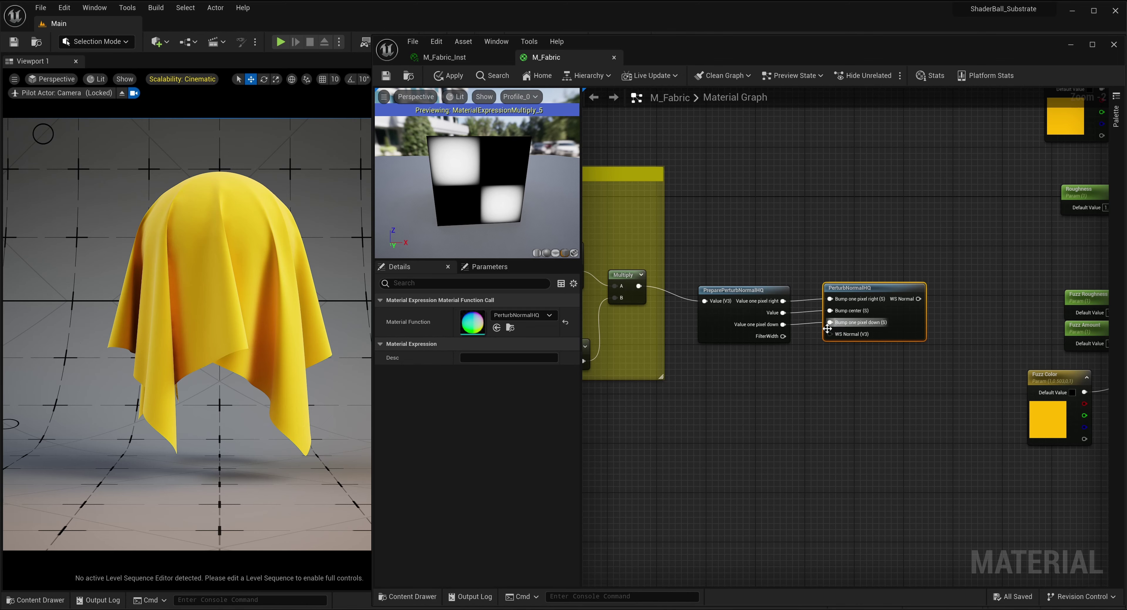
Add a Transform vector node fed by PerturbNormalHQ's WS Normal output.
right_click_drag(829, 325, 703, 325)
left_click_drag(793, 297, 830, 296)
type("transform")
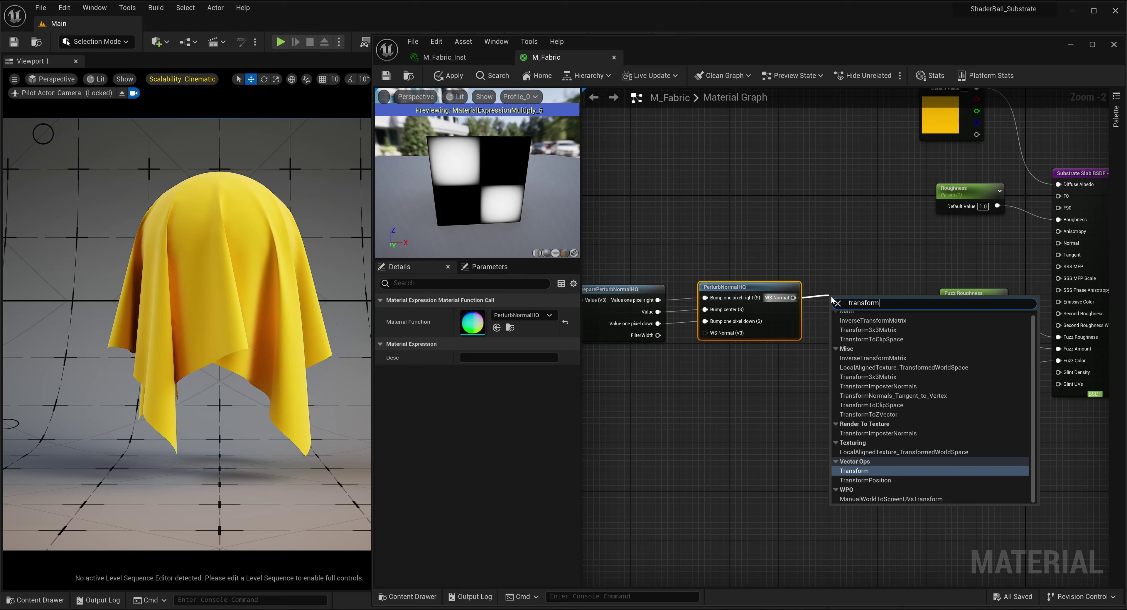
left_click(872, 471)
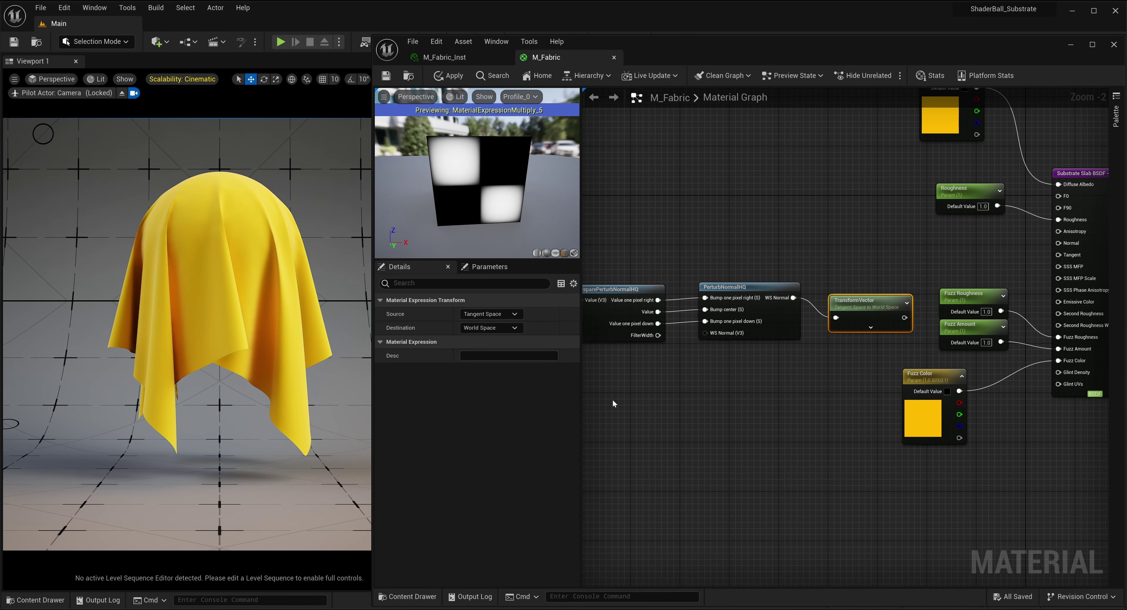
Set the Transform vector node to convert from World Space to Tangent Space and connect its output to the Substrate Slab's Normal input.
left_click(515, 315)
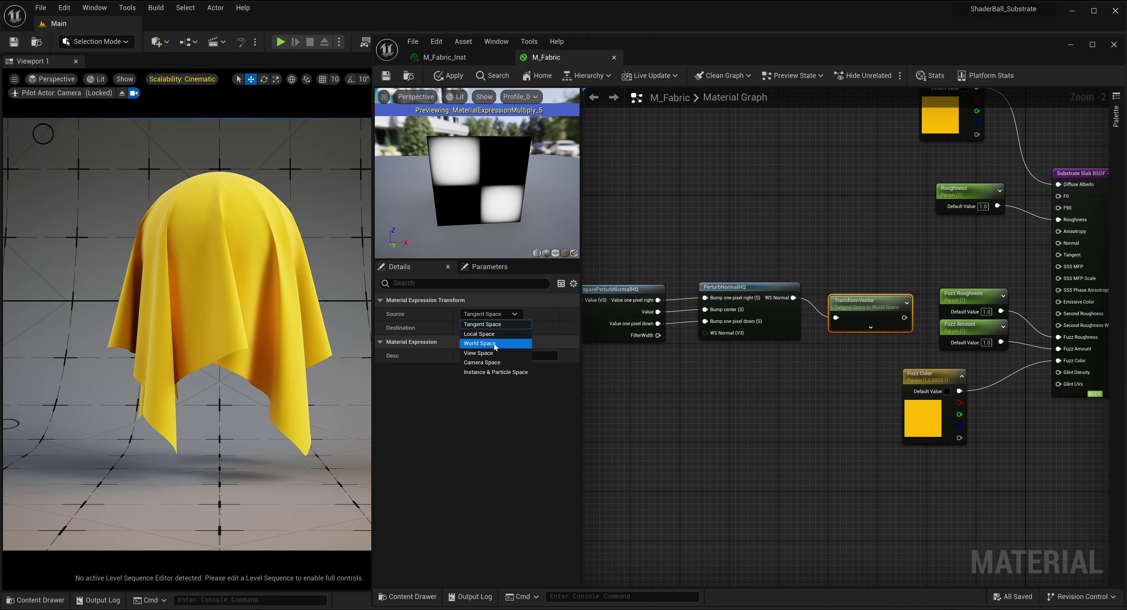
left_click(479, 344)
left_click(515, 328)
left_click(482, 338)
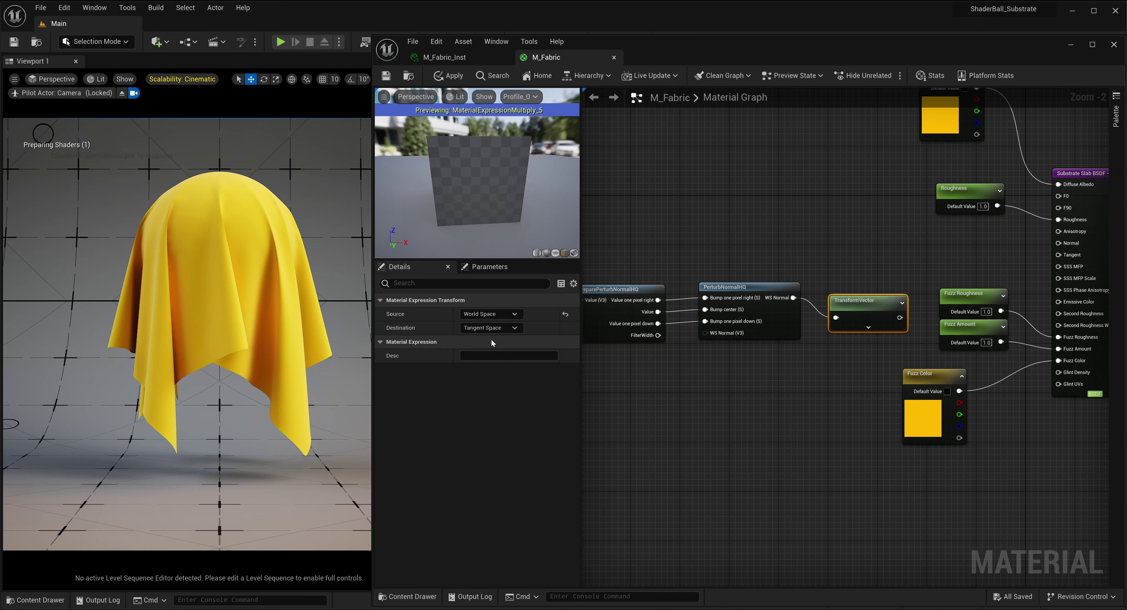
right_click_drag(869, 339, 758, 368)
left_click_drag(791, 346, 945, 271)
Line up the three normal-conversion nodes before the Substrate Slab and shift the Squared Pattern comment group farther up and left.
scroll(804, 282, "down", 2)
right_click_drag(803, 286, 958, 276)
scroll(958, 276, "down", 1)
left_click_drag(881, 306, 868, 264)
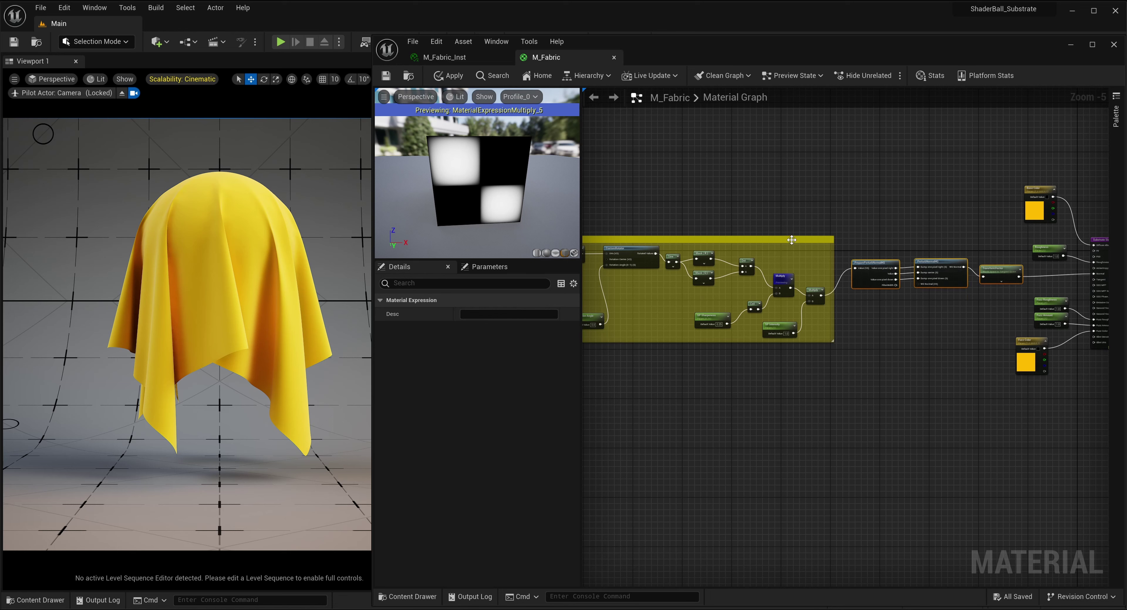
left_click_drag(791, 239, 709, 210)
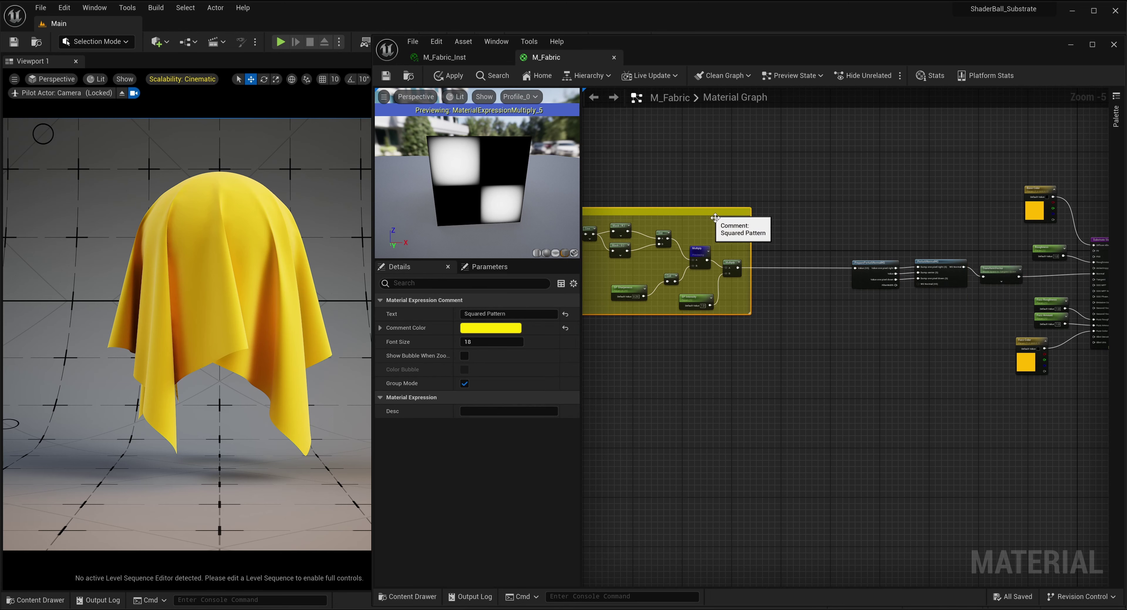
left_click(807, 314)
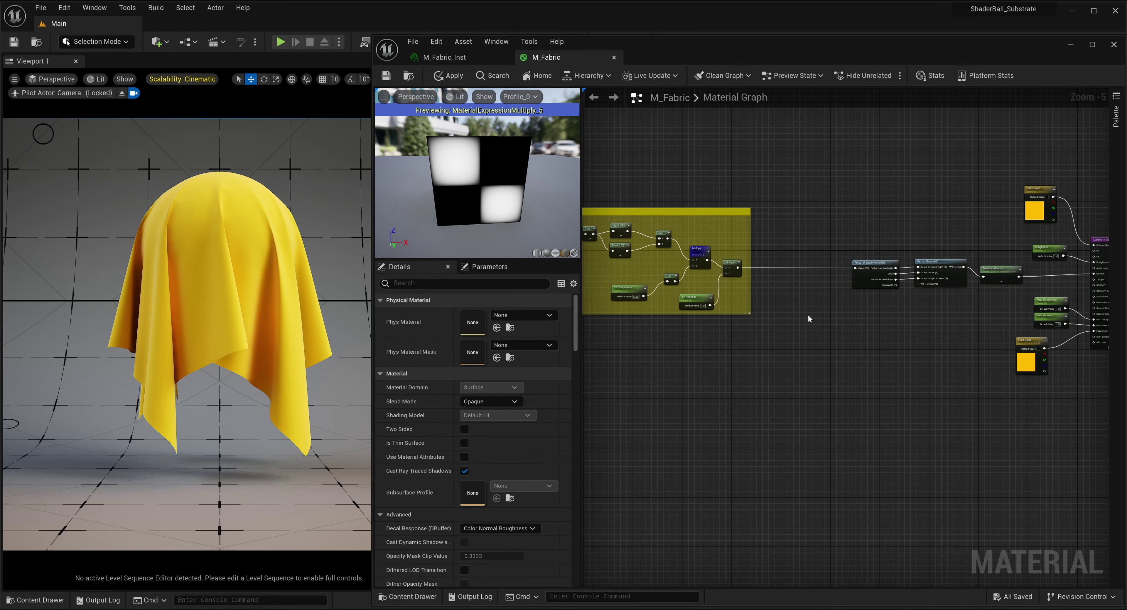
Save M_Fabric, bring up its instance M_Fabric_Inst, and switch the level viewport to the Camera3 close-up.
left_click(386, 76)
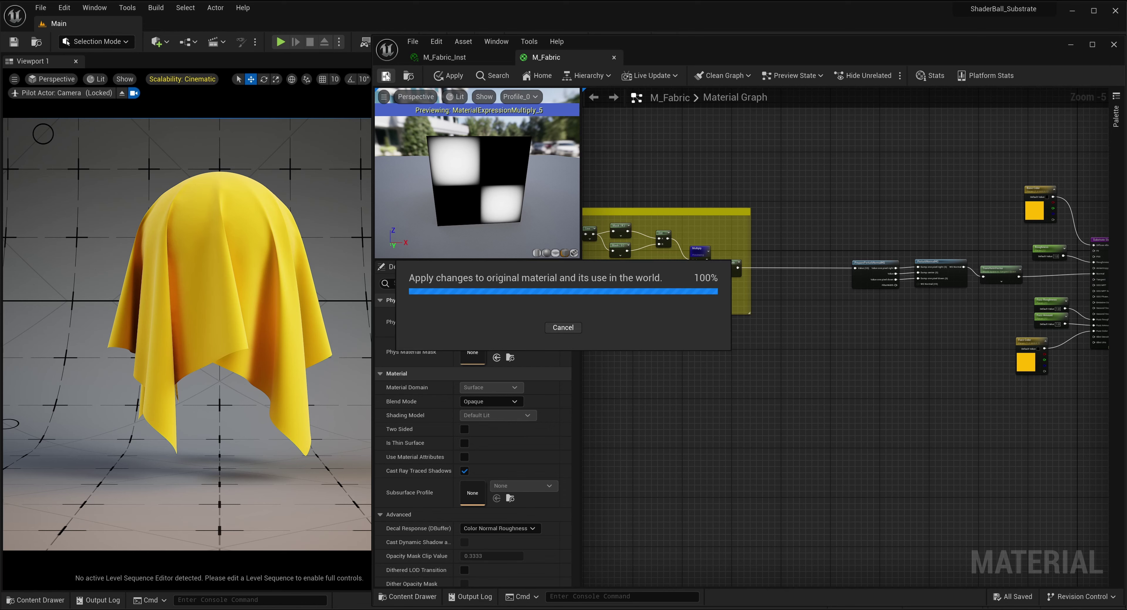
left_click(438, 58)
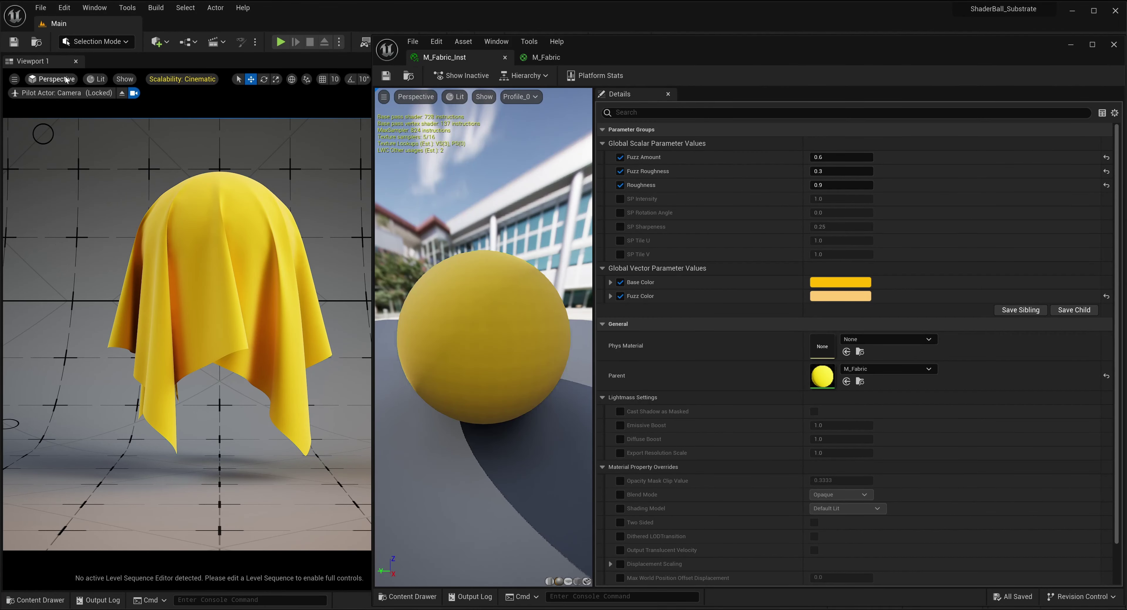
left_click(52, 78)
left_click(66, 218)
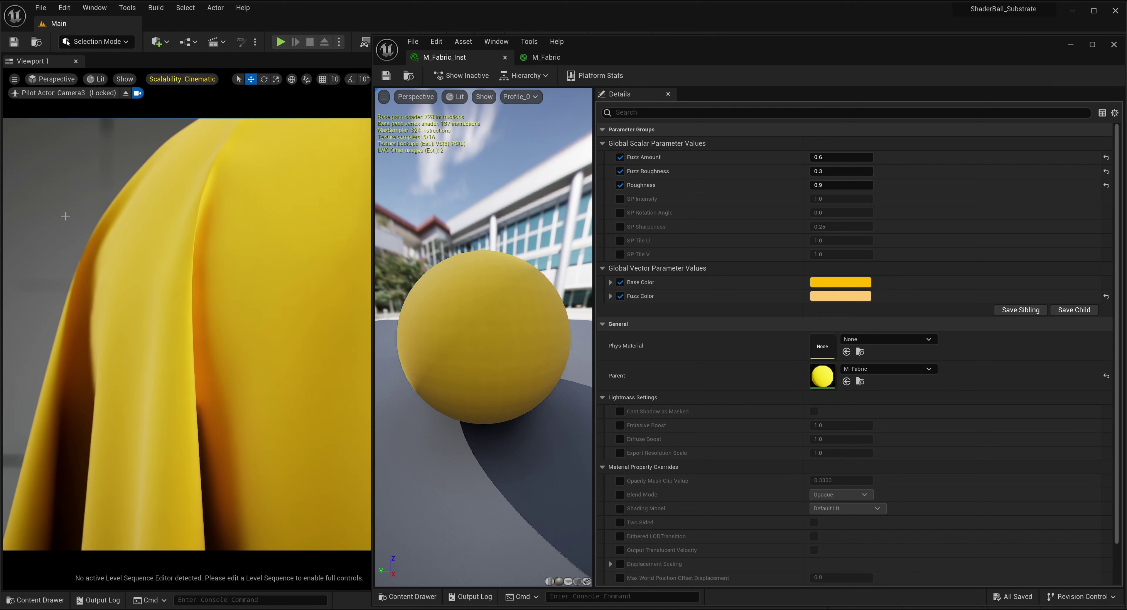
Enable overrides for SP Intensity, SP Rotation Angle, SP Sharpness, SP Tile U and SP Tile V in the material instance.
left_click(619, 255)
left_click(620, 241)
left_click(620, 199)
left_click(620, 213)
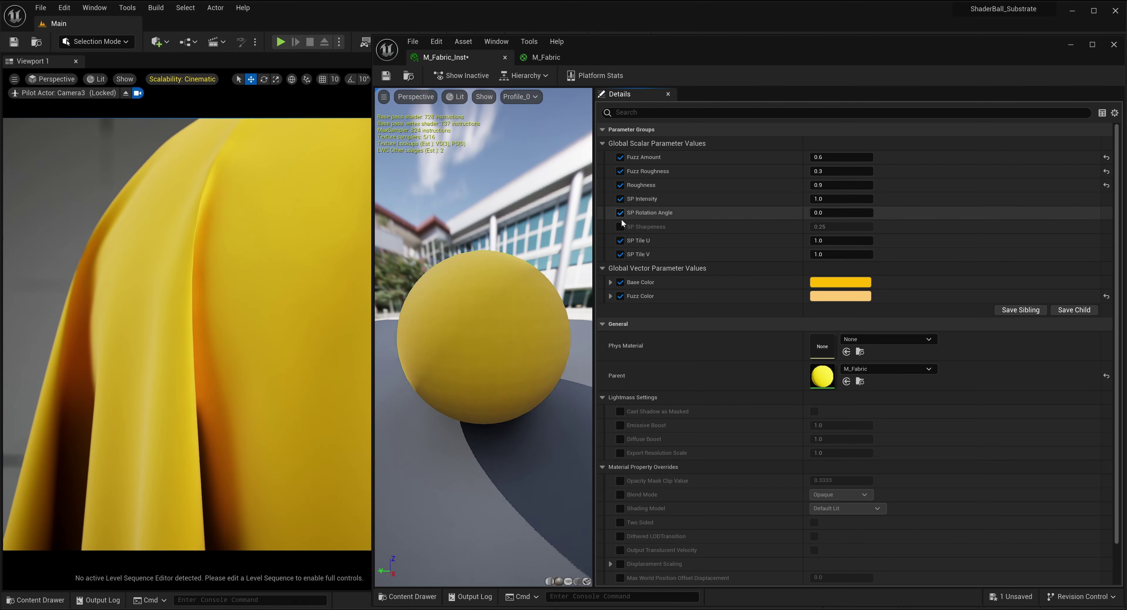
left_click(620, 227)
Set both SP Tile V and SP Tile U to 400.
left_click(820, 254)
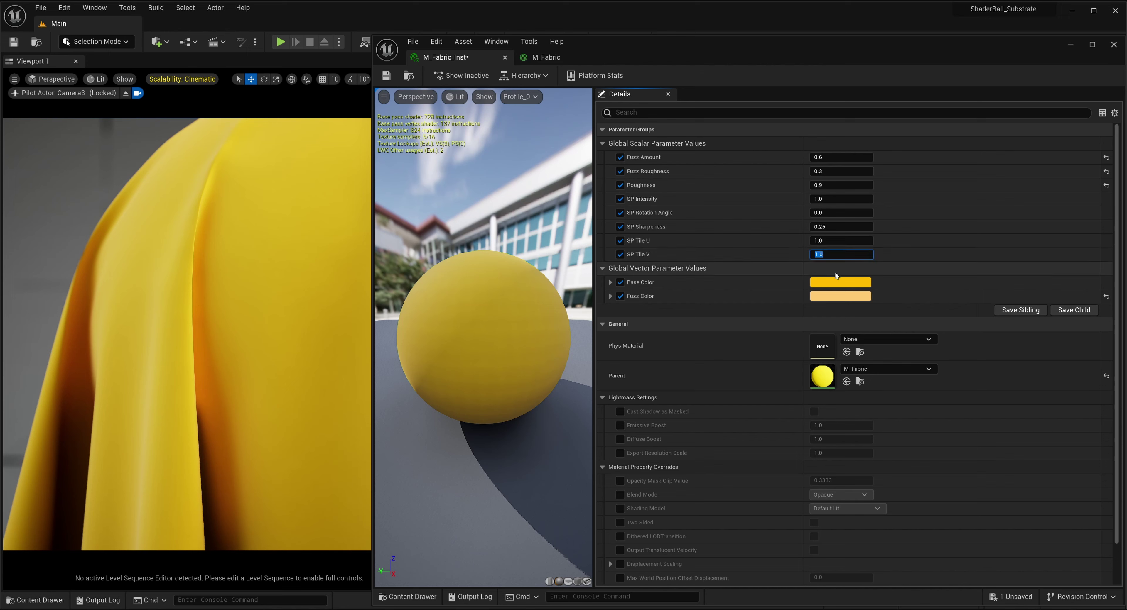
type("400")
key("Return")
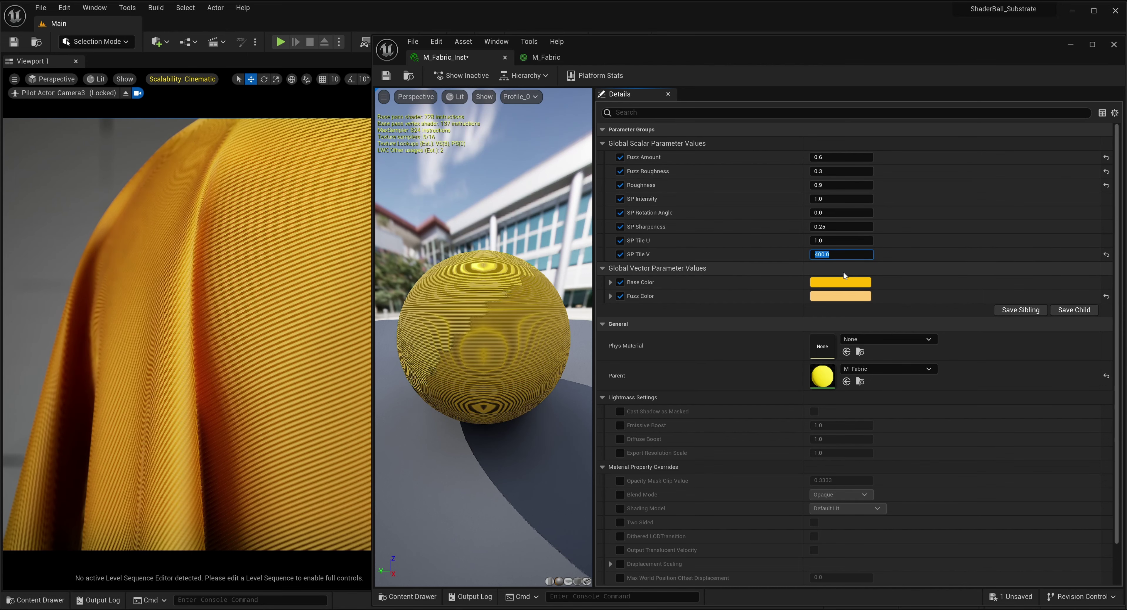
left_click(826, 241)
type("400")
key("Return")
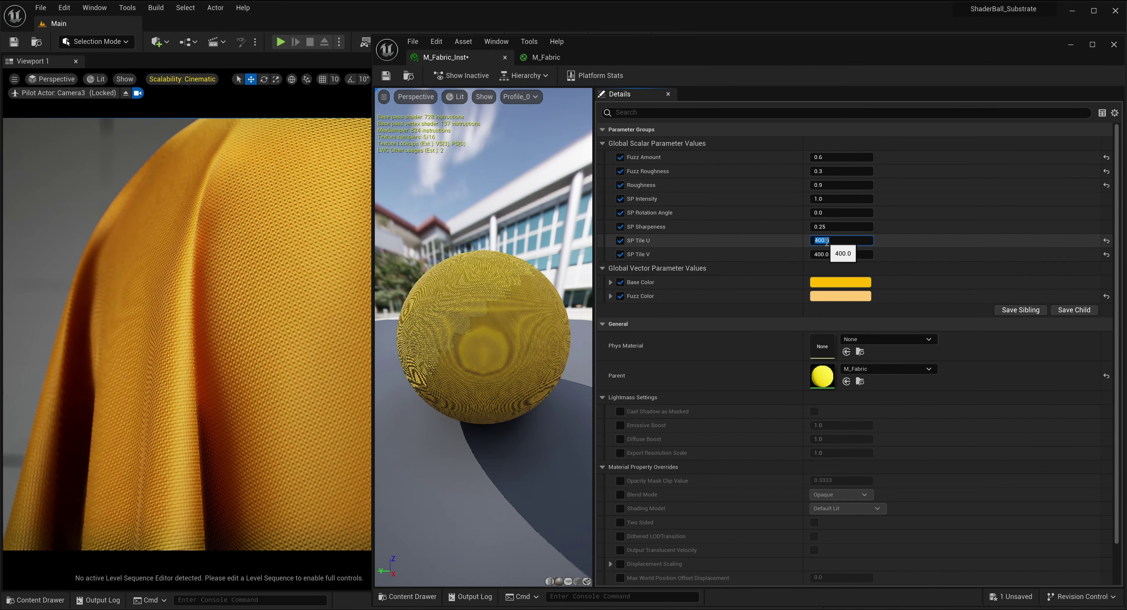
Set SP Rotation Angle to 0.125 and SP Intensity to 0.3.
left_click(823, 213)
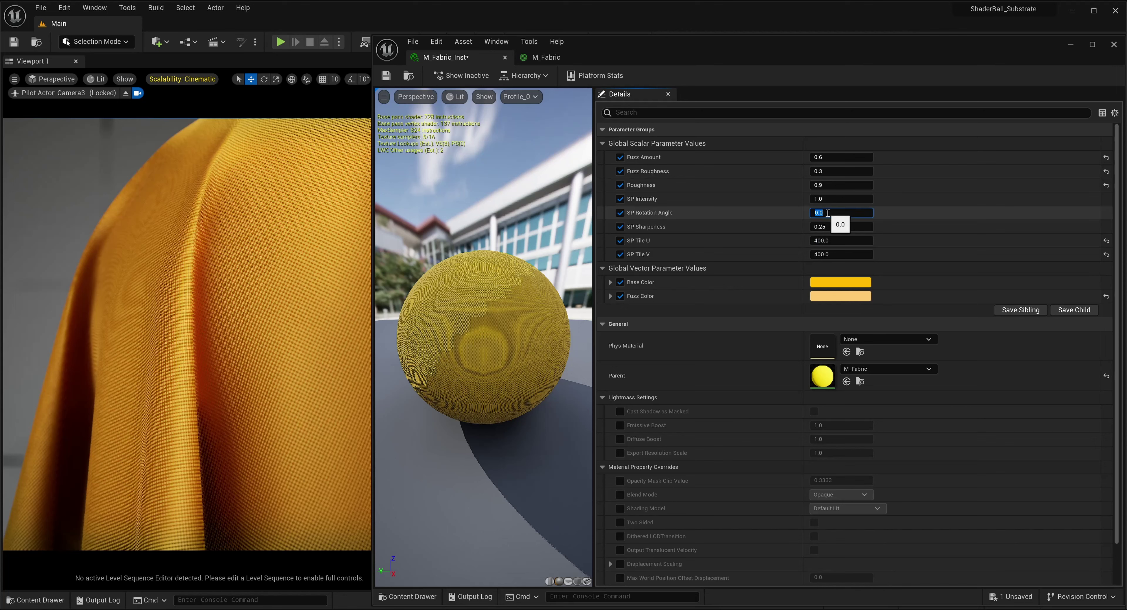
type(".125")
key("Return")
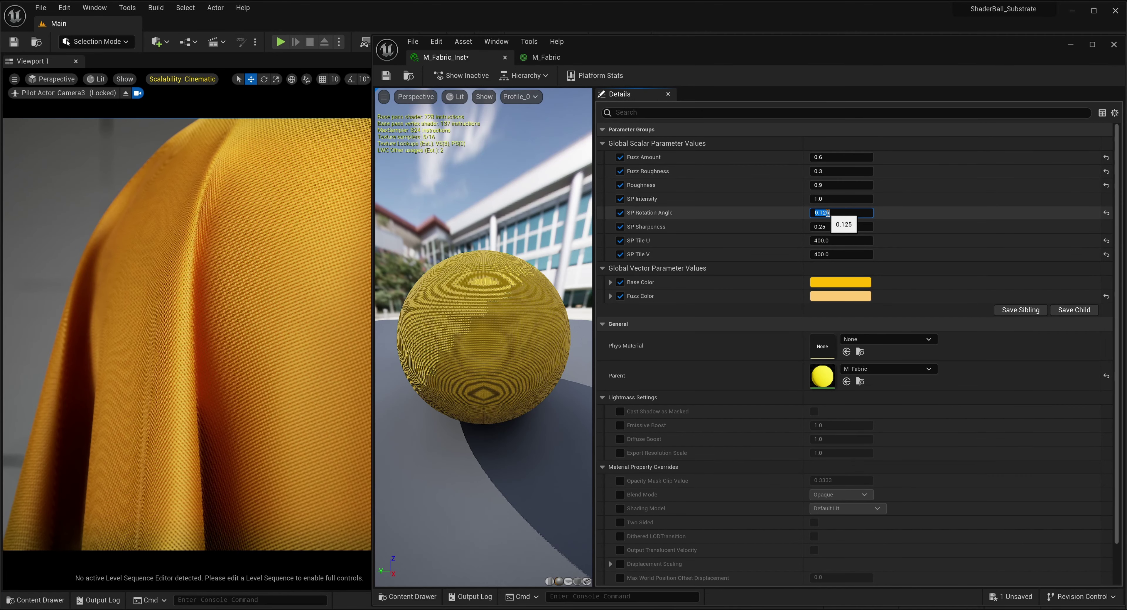
left_click(824, 199)
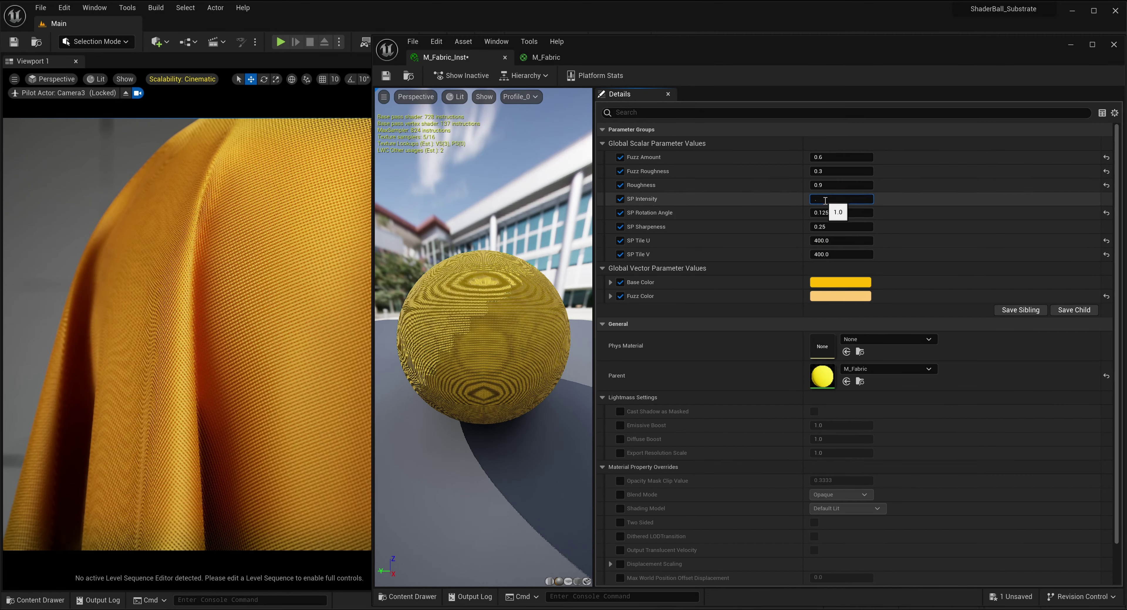
type("3")
key("Return")
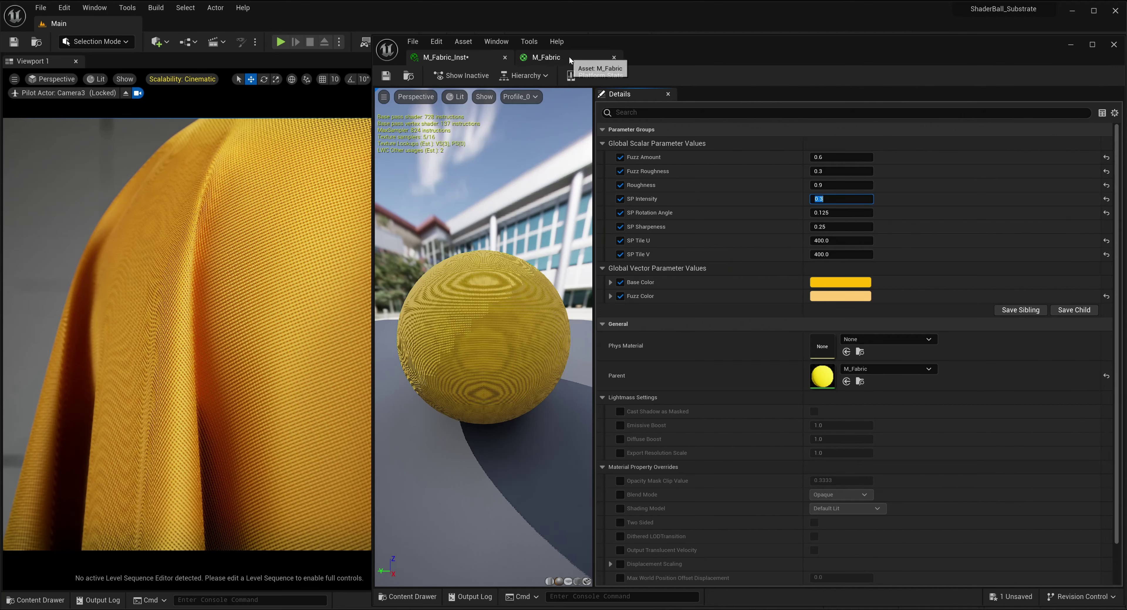
Return to the M_Fabric graph and add a GeneratedOffsetBands node in the empty area below the Squared Pattern group.
left_click(569, 57)
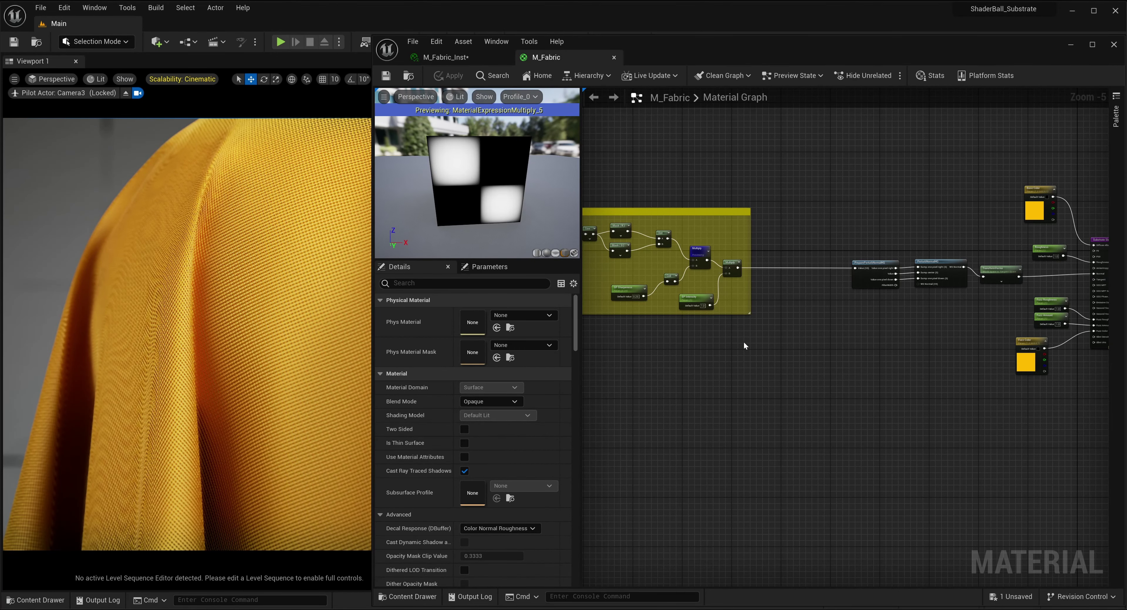
right_click_drag(727, 368, 944, 334)
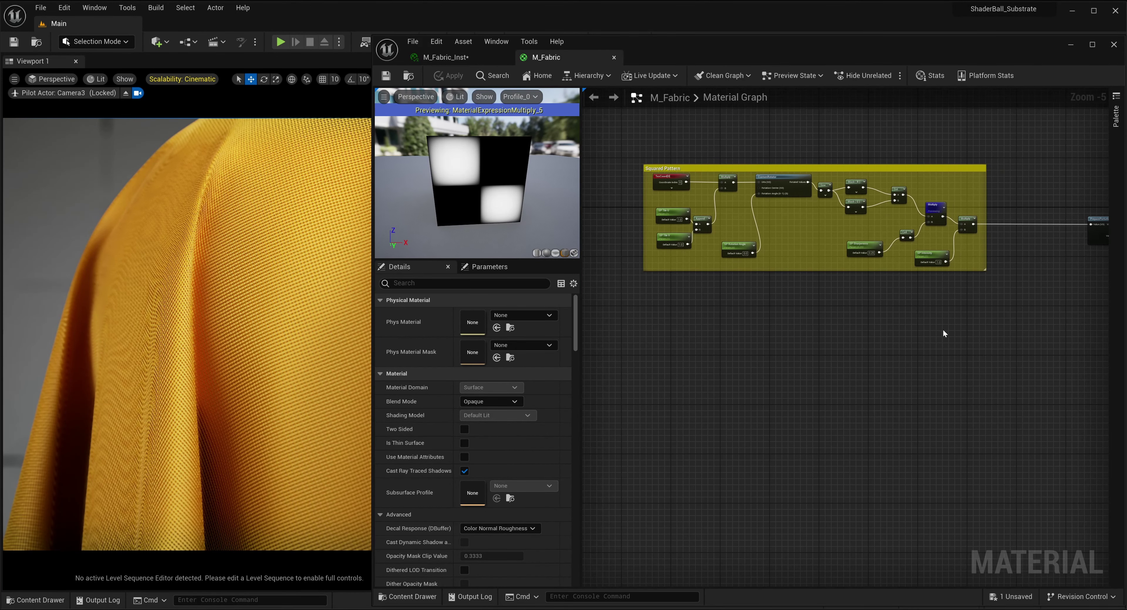
right_click(830, 355)
type("bands")
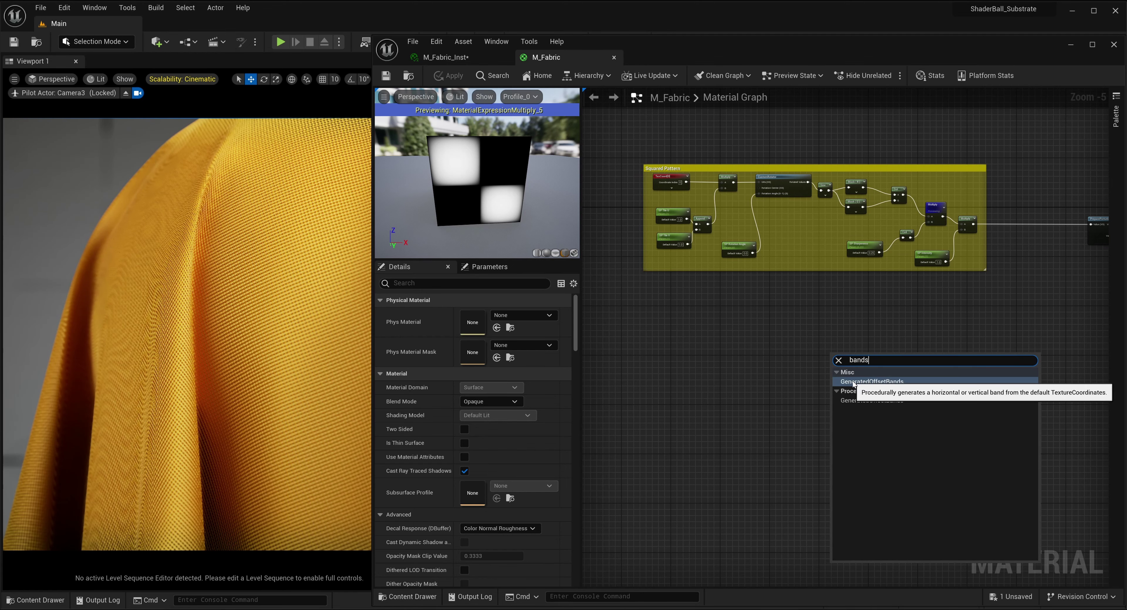
left_click(852, 384)
scroll(847, 381, "up", 5)
right_click_drag(844, 382, 995, 362)
left_click(856, 360)
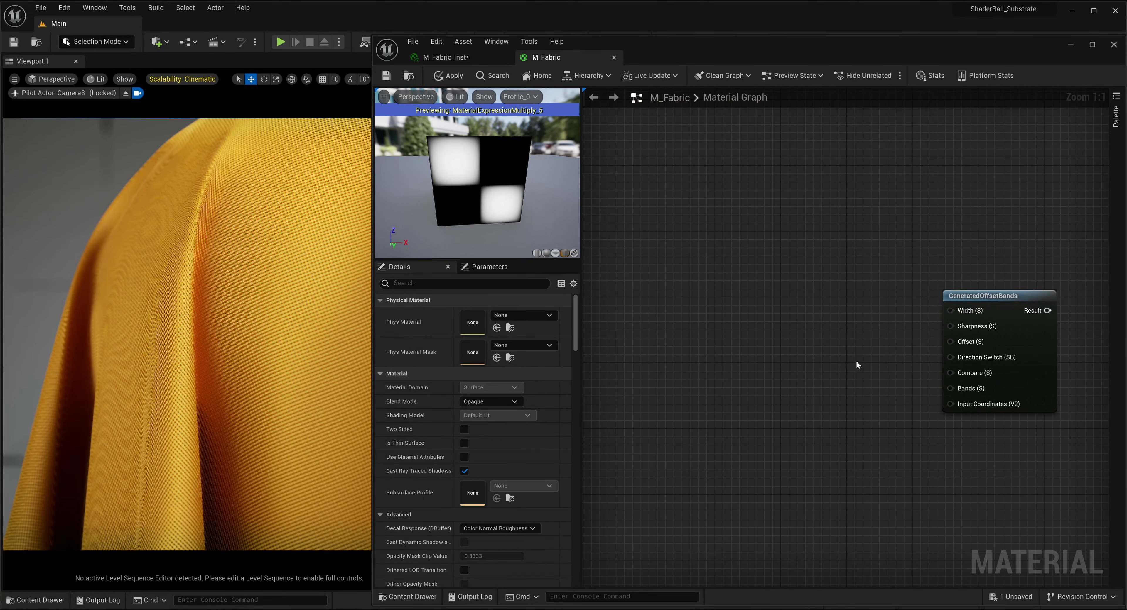
Add five Constant nodes stacked beside the input side of GeneratedOffsetBands.
left_click(823, 210)
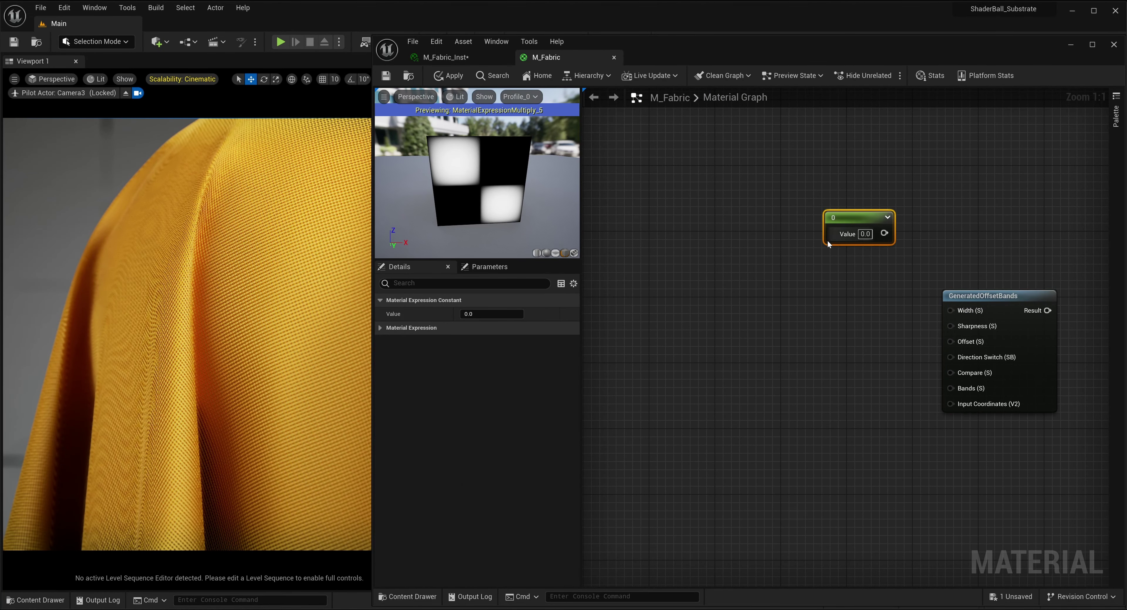
left_click(826, 278)
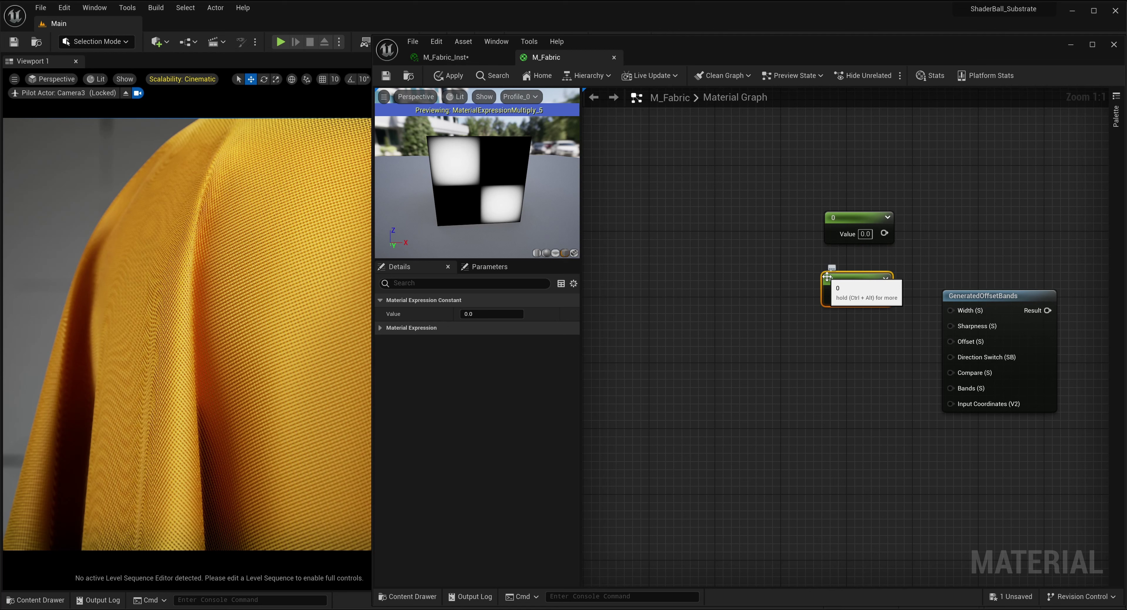
left_click(827, 324)
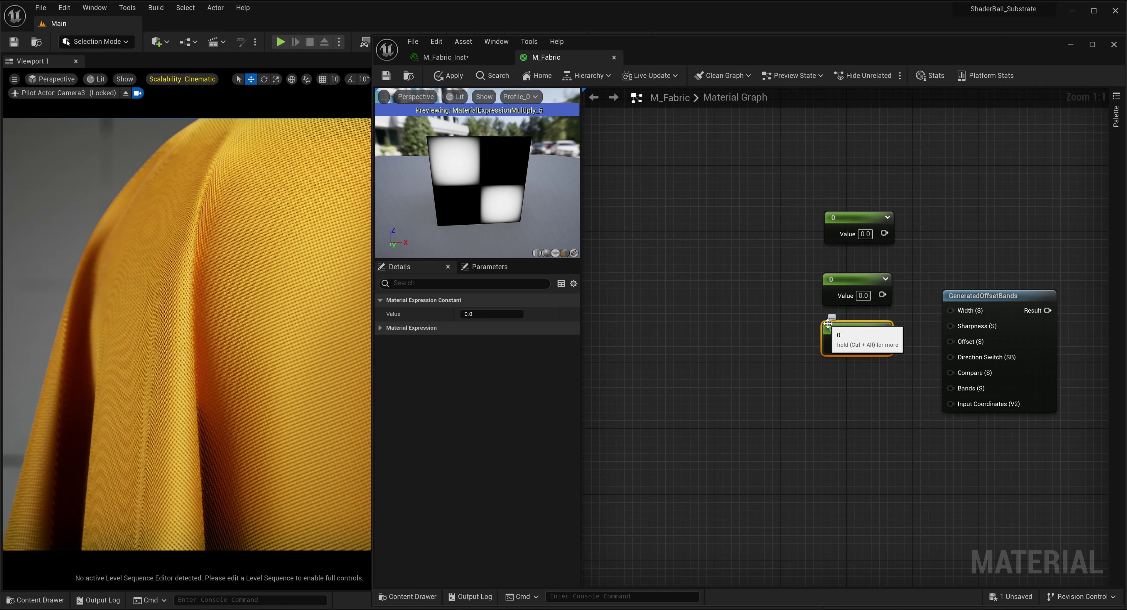
left_click(829, 370)
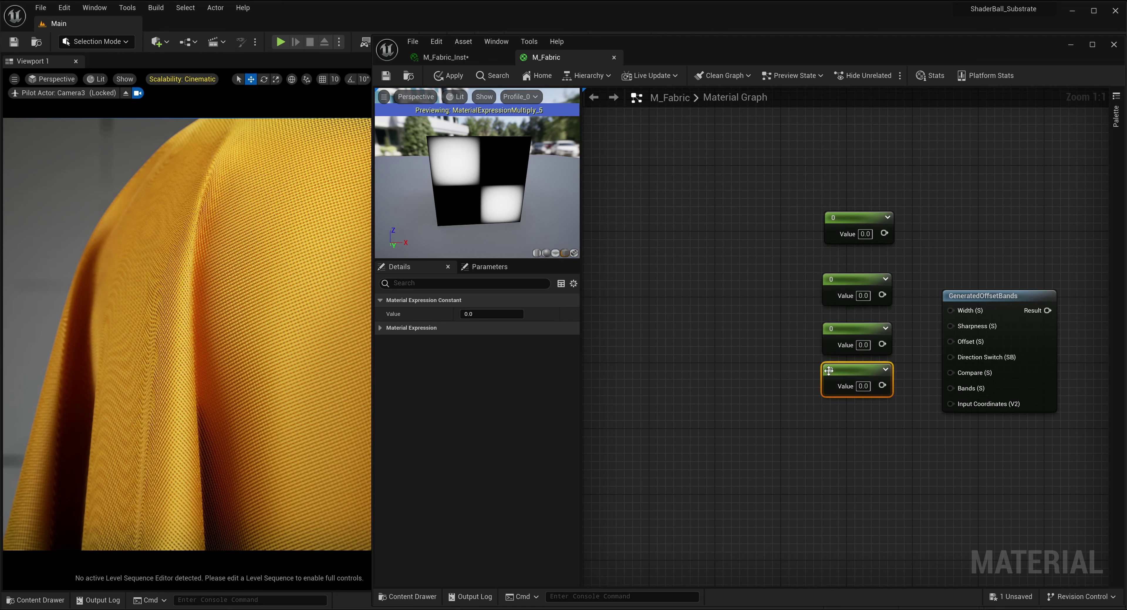
left_click(823, 414)
Connect the five constants, in order, to the Width, Sharpness, Offset, Compare and Bands inputs of GeneratedOffsetBands.
left_click_drag(884, 234, 948, 308)
left_click_drag(884, 296, 950, 327)
left_click_drag(888, 343, 949, 343)
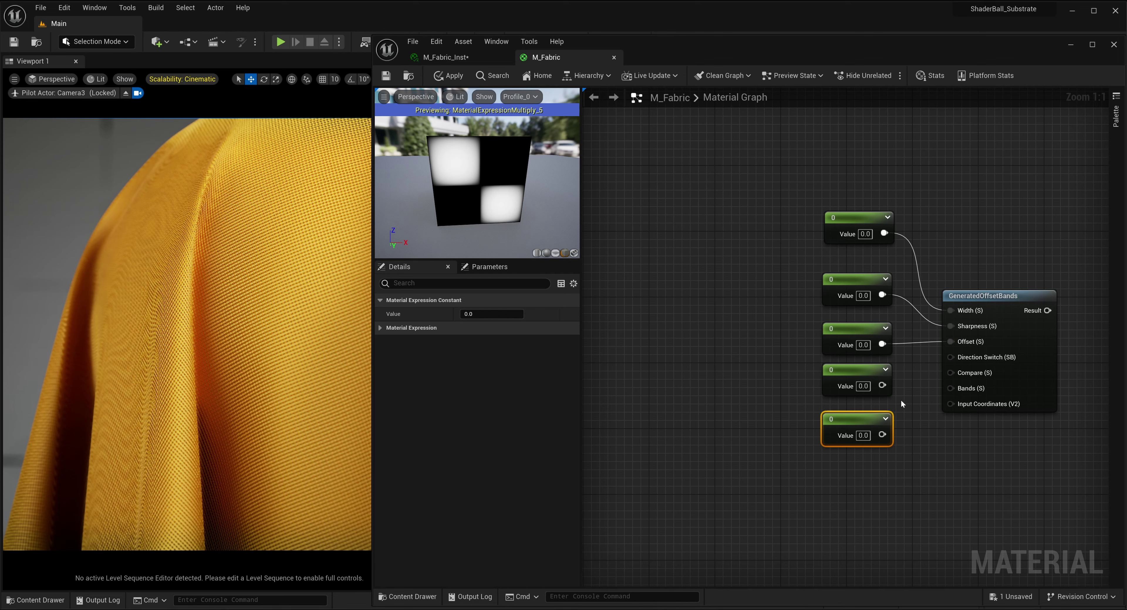
left_click_drag(882, 385, 951, 373)
left_click_drag(882, 435, 948, 388)
Align the five constants in one column, leaving a gap between the Offset and Compare constants.
left_click_drag(865, 218, 847, 182)
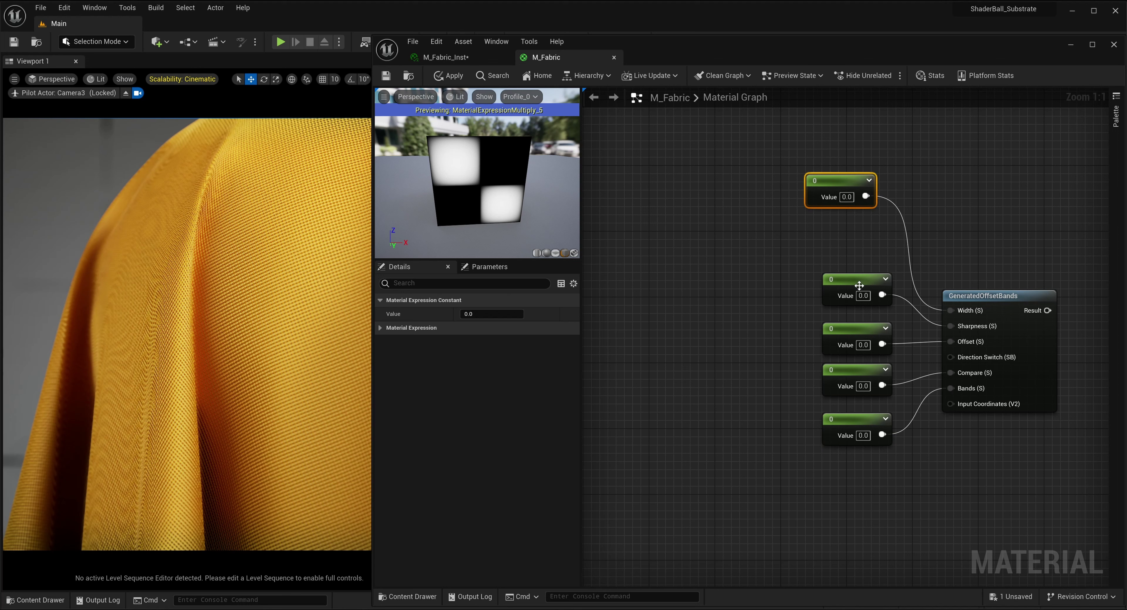
left_click_drag(860, 283, 842, 226)
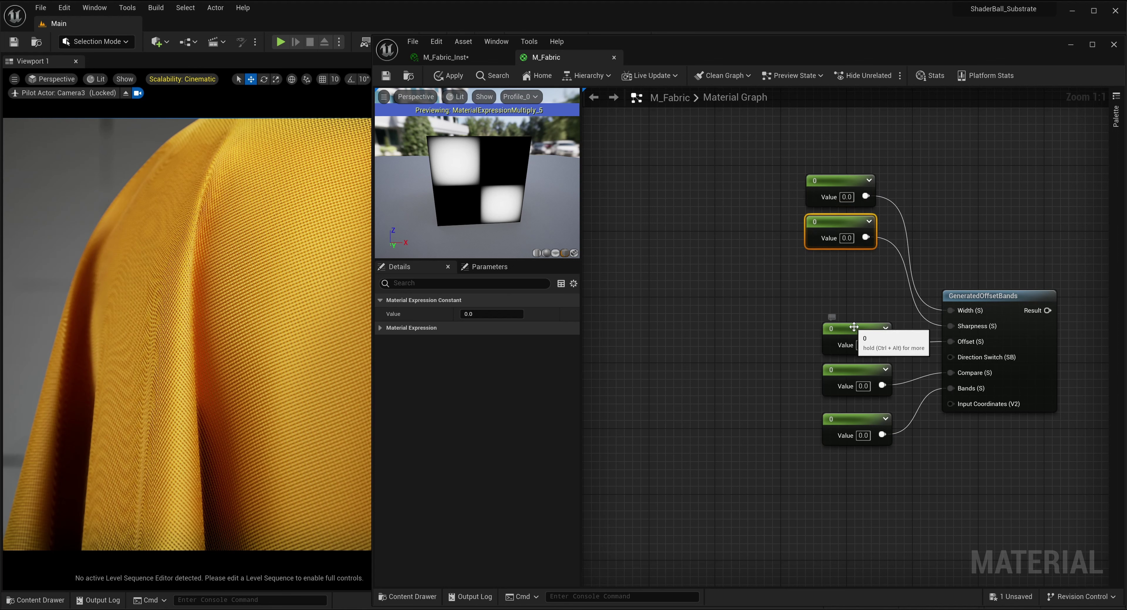
left_click_drag(852, 331, 835, 266)
left_click_drag(864, 373, 847, 375)
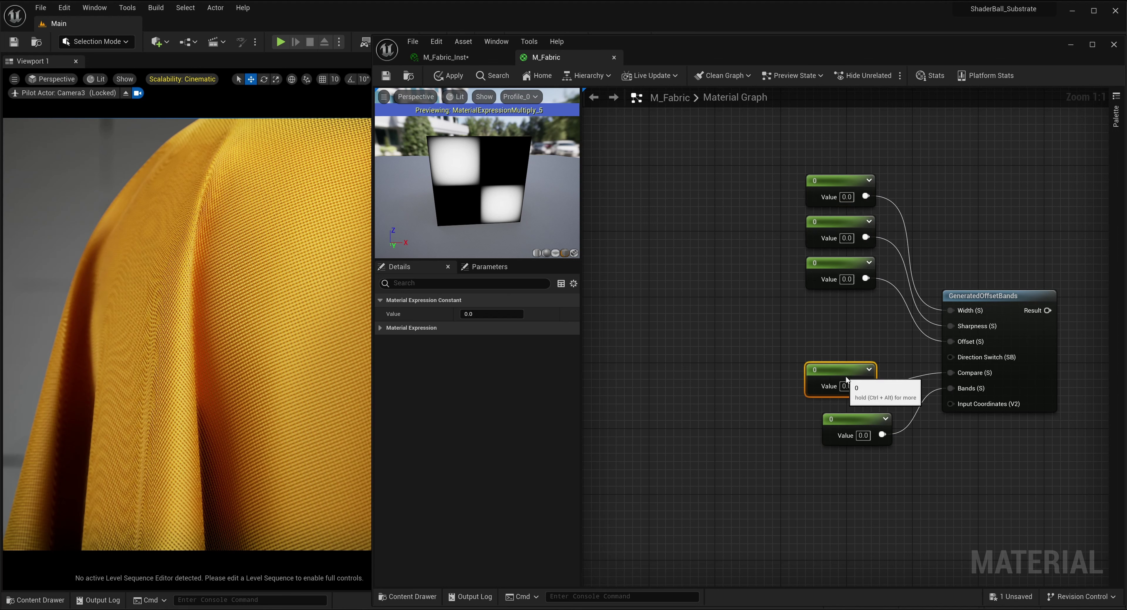
left_click_drag(854, 421, 838, 412)
left_click(820, 459)
Promote the Direction Switch input to a parameter named Direction and place it in the gap between the Offset and Compare constants.
right_click(967, 360)
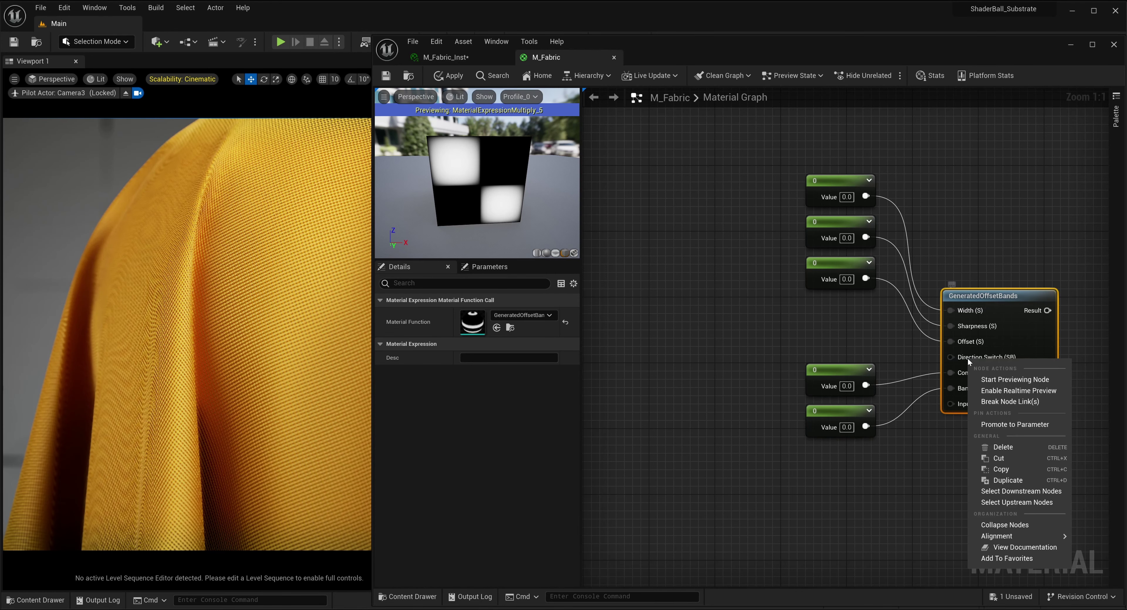
left_click(1001, 422)
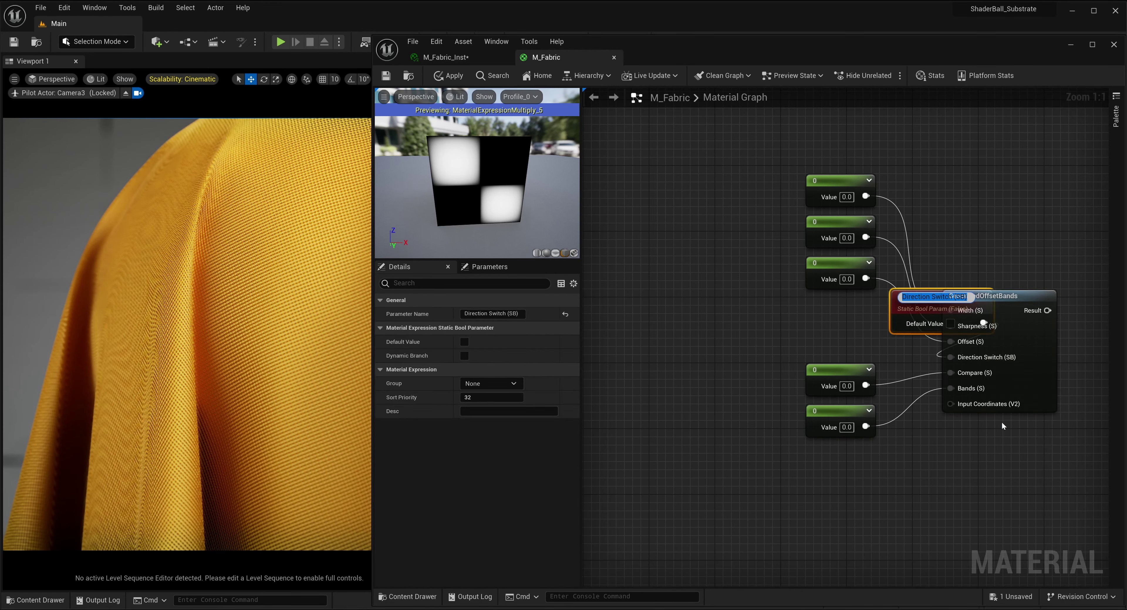
type("Direction")
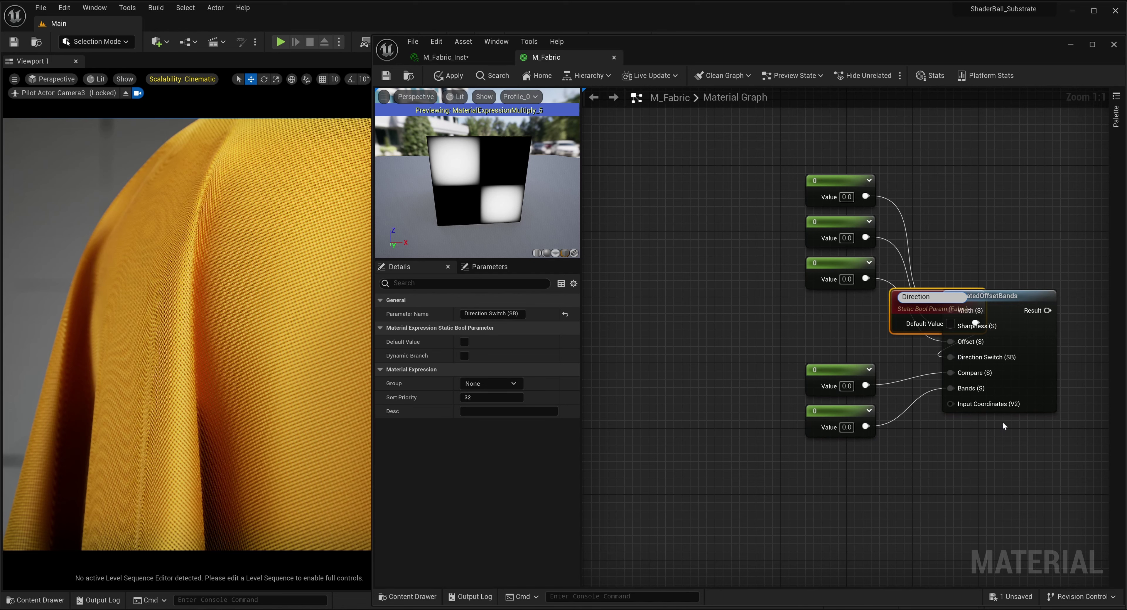
key("Return")
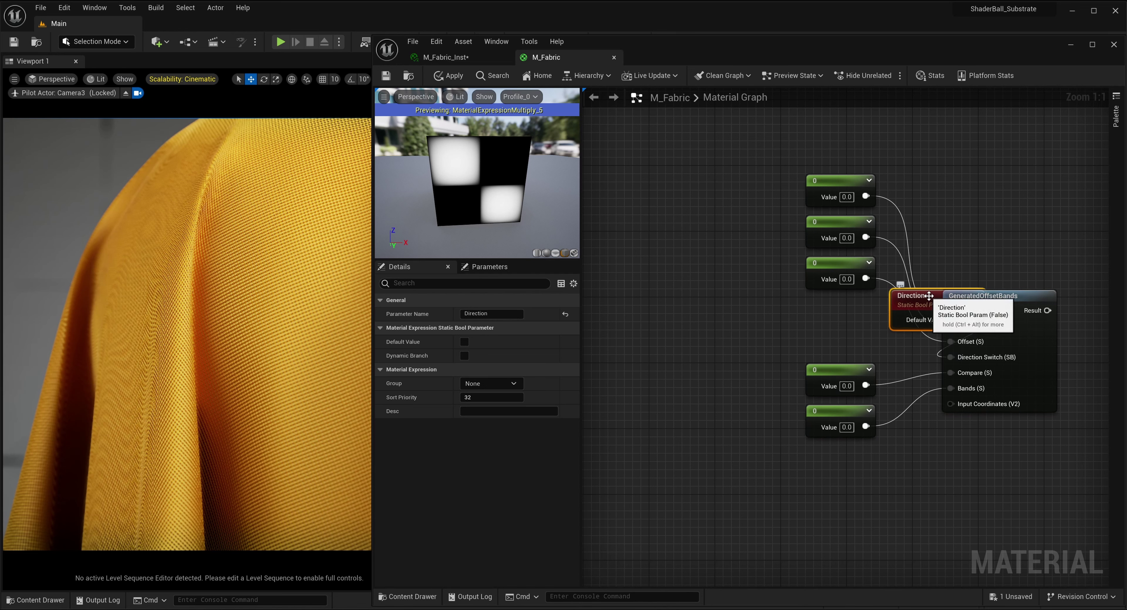
left_click_drag(937, 328, 828, 344)
left_click(708, 323)
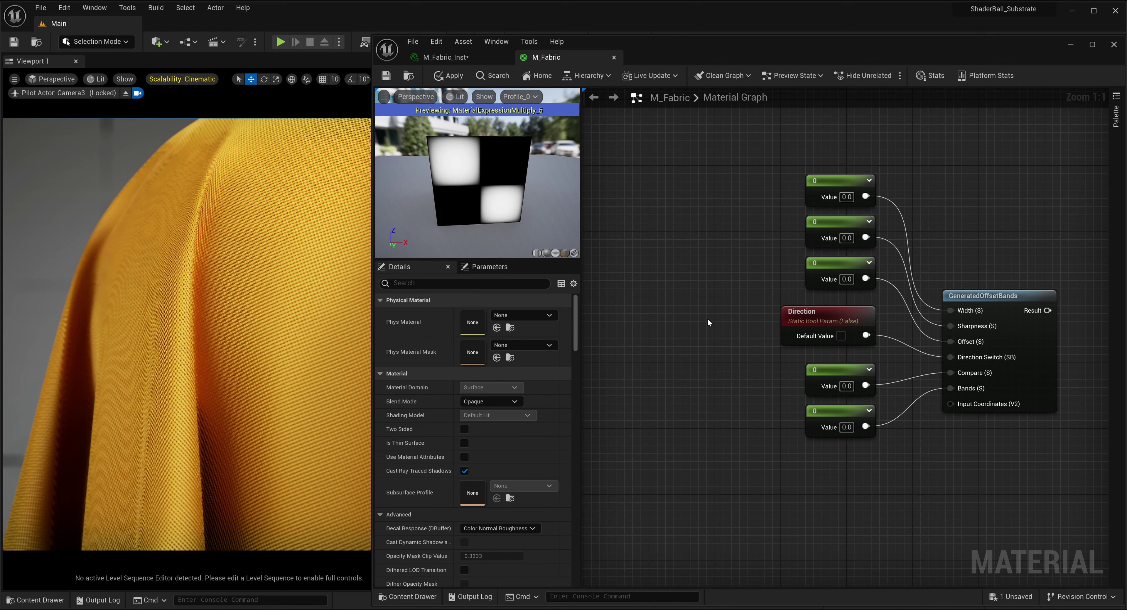
Add a TexCoord node below the constants, feed it into a new Add node, and connect Add to Input Coordinates of GeneratedOffsetBands.
right_click_drag(723, 366, 732, 311)
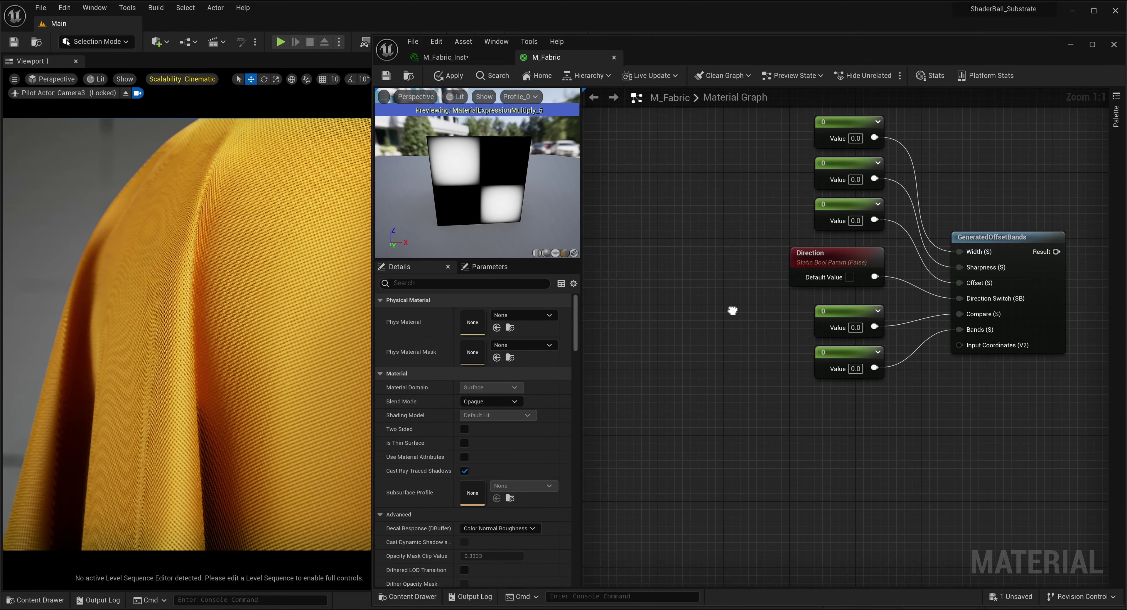
right_click(676, 421)
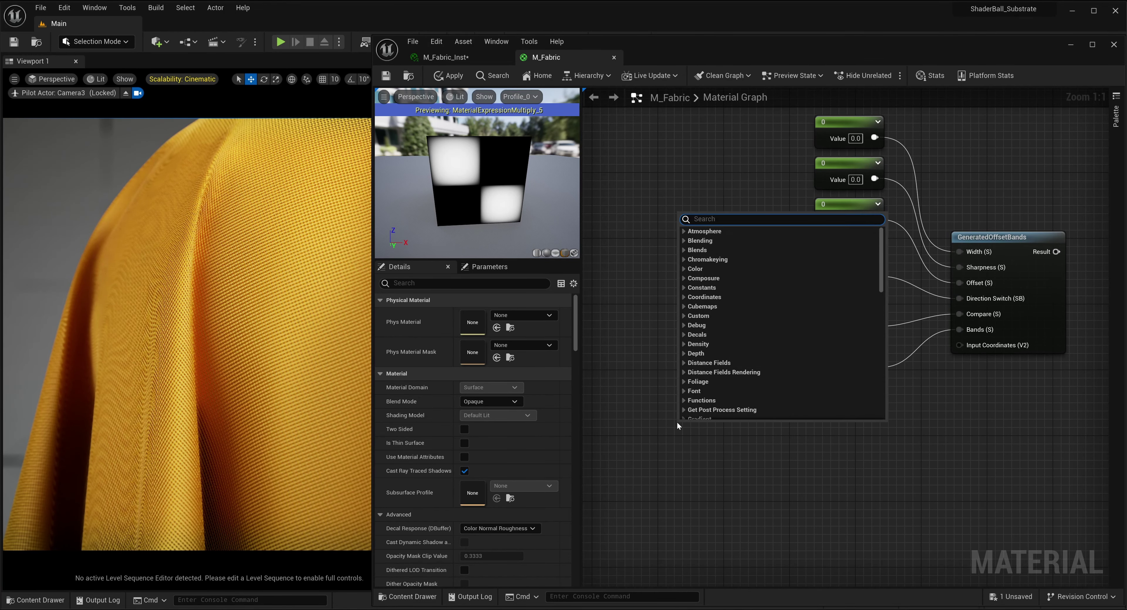
type("coord")
key("Return")
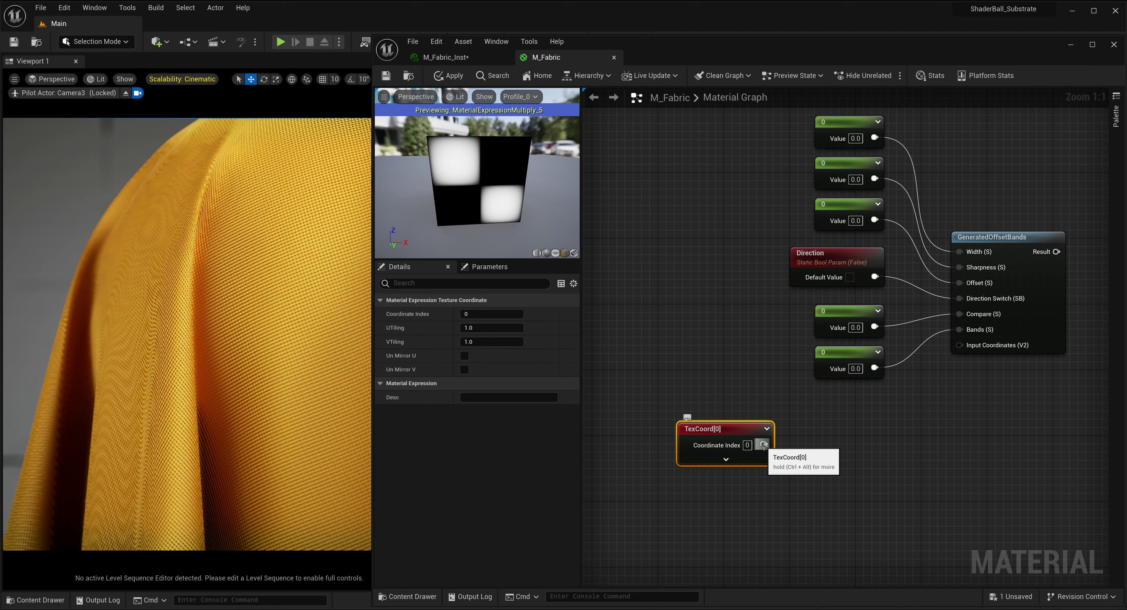
left_click_drag(763, 444, 809, 444)
type("add")
key("Return")
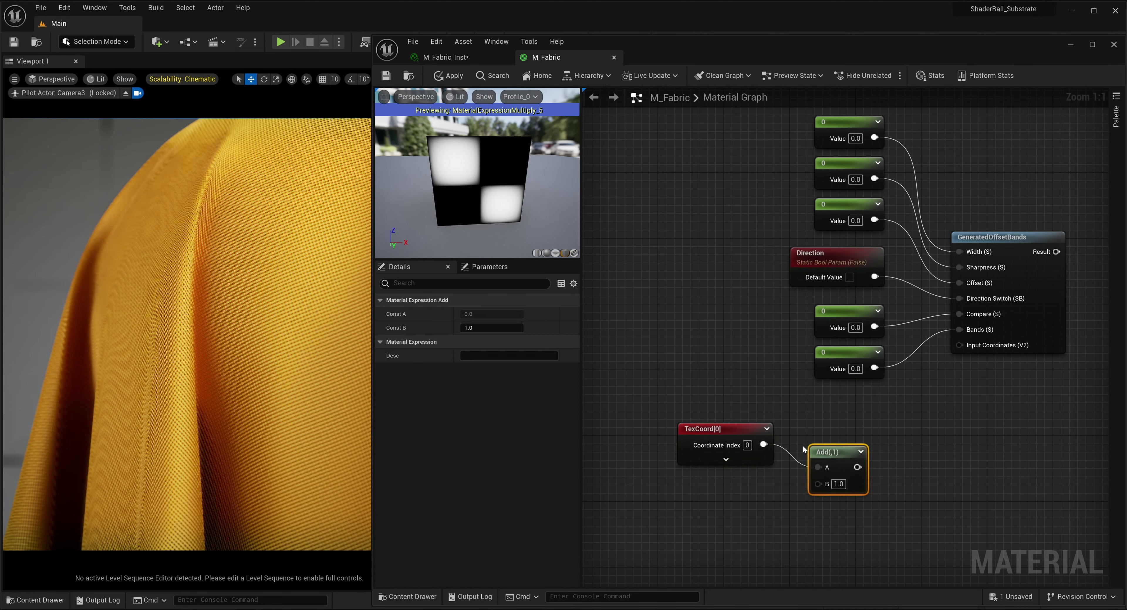
left_click_drag(840, 434, 960, 346)
Add a Noise node below TexCoord and preview its output up close.
right_click_drag(941, 448, 997, 361)
right_click(648, 423)
type("noise")
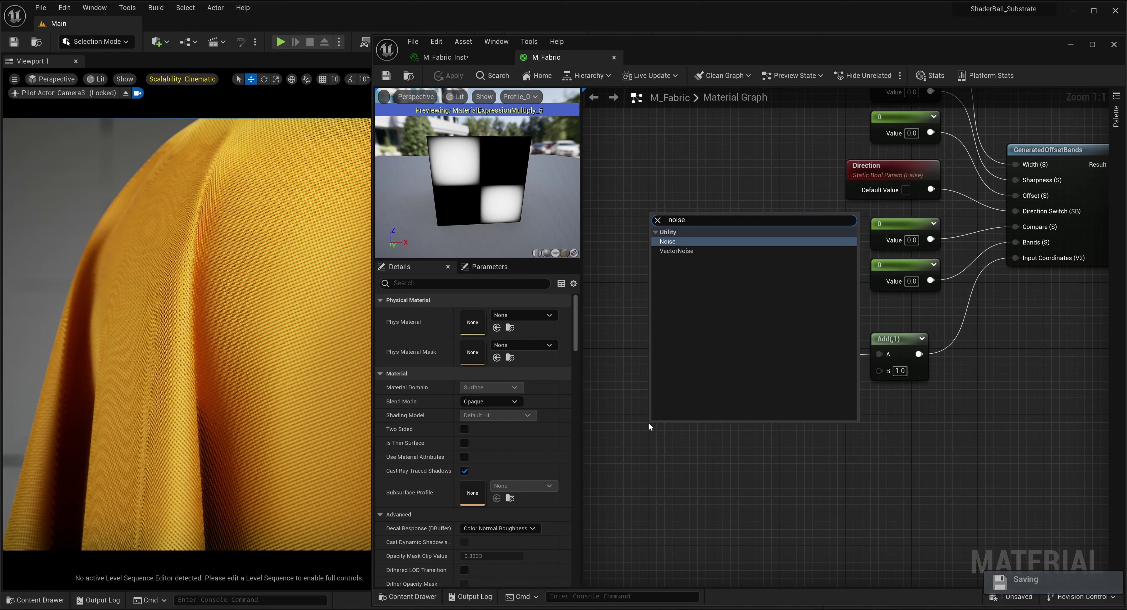
left_click(675, 240)
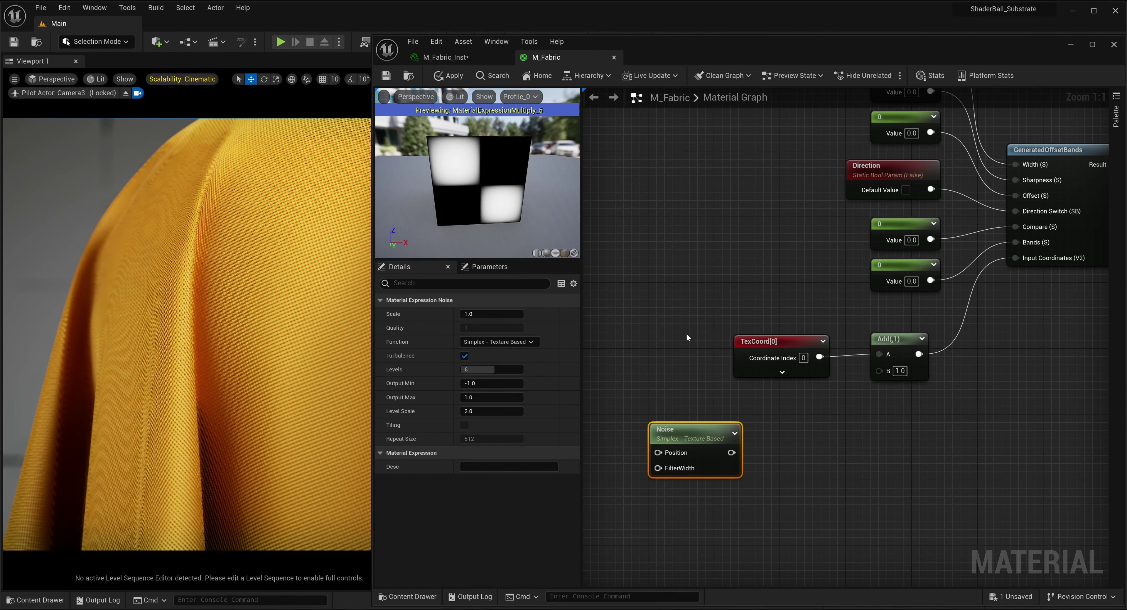
right_click(694, 431)
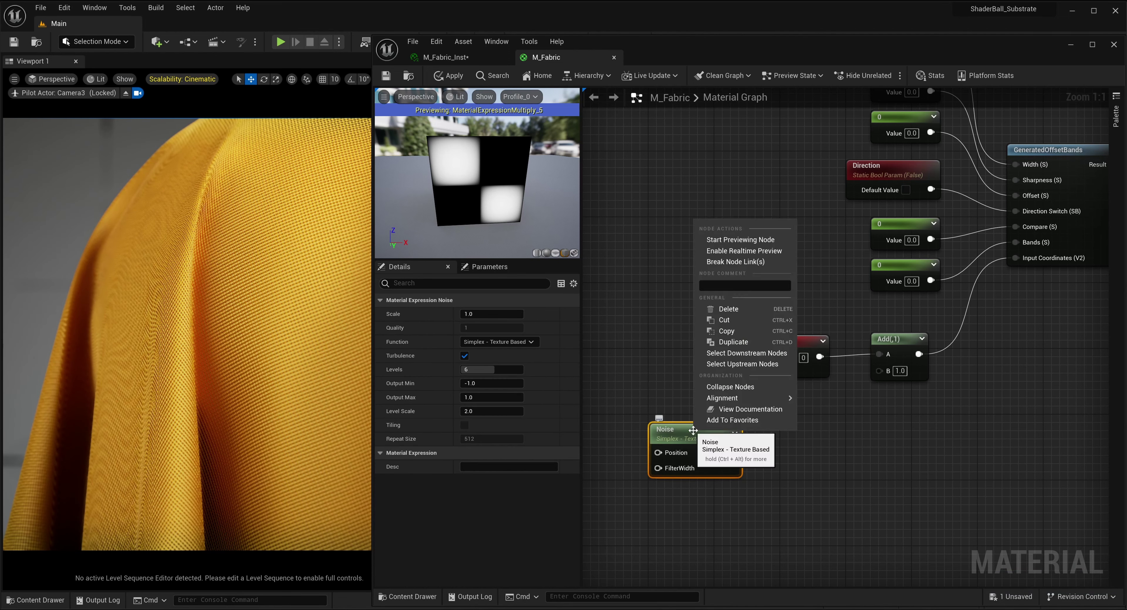
left_click(735, 240)
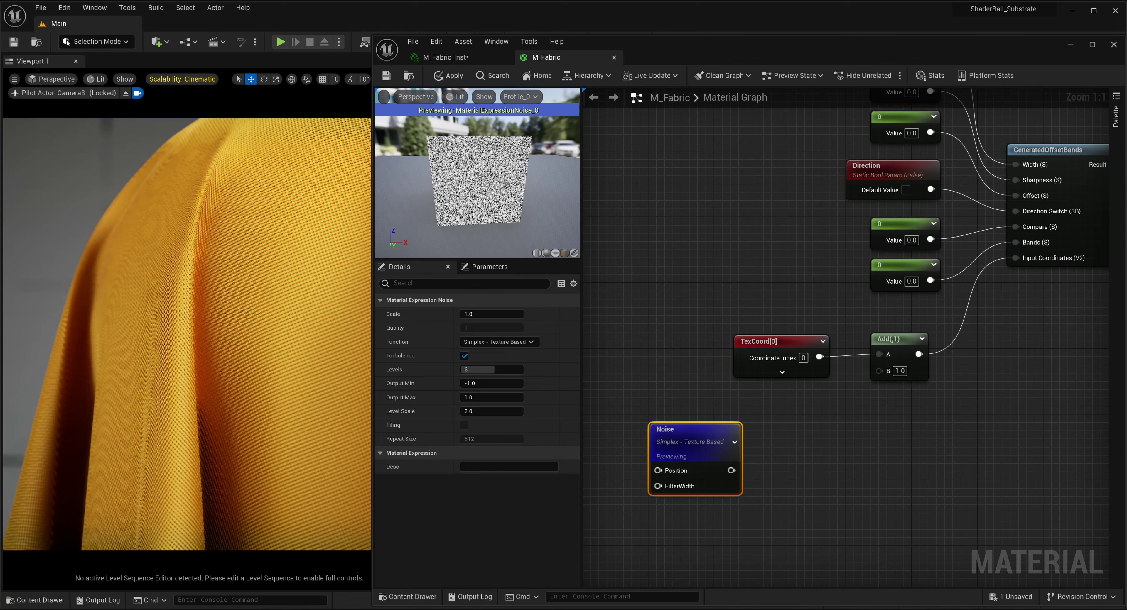
scroll(477, 179, "up", 5)
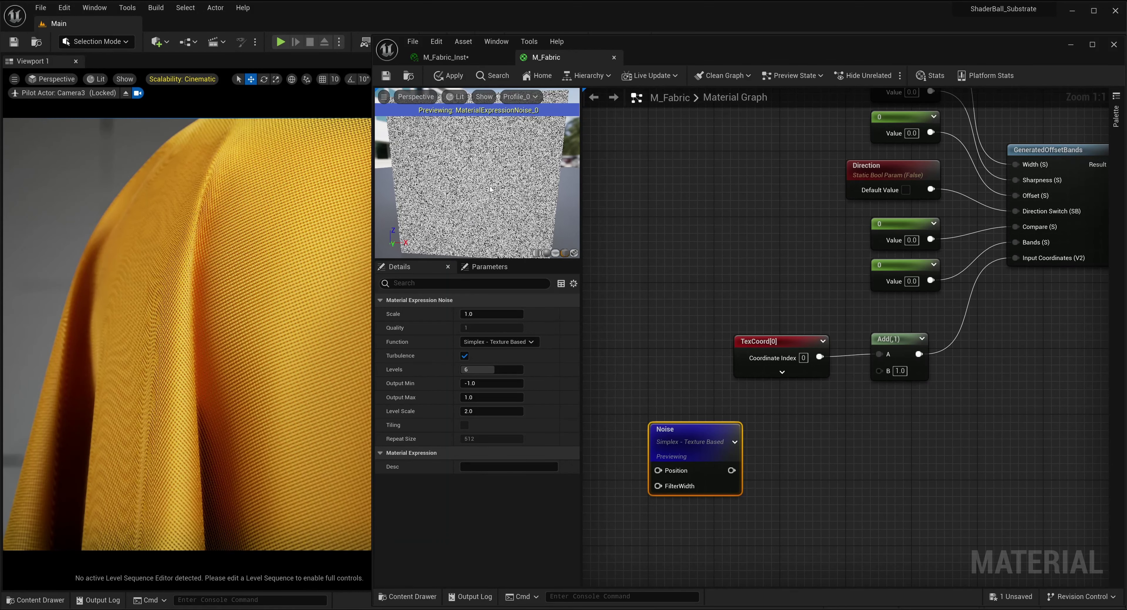
Set the Noise scale to 0.03, its function to Gradient - Texture Based, and turn off Turbulence.
left_click(478, 313)
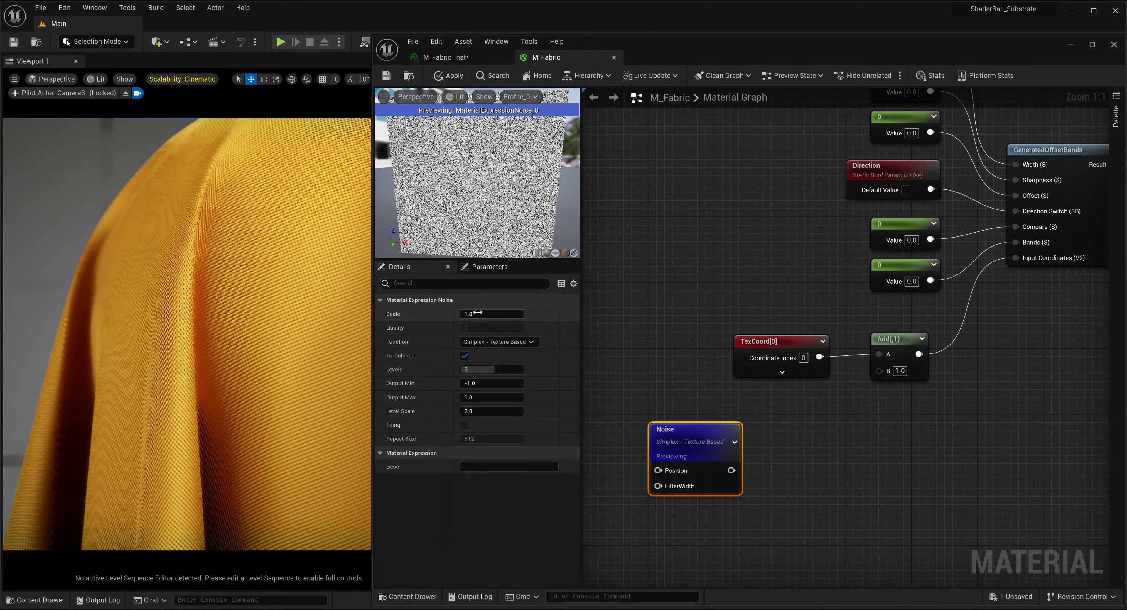
type("0.03")
key("Return")
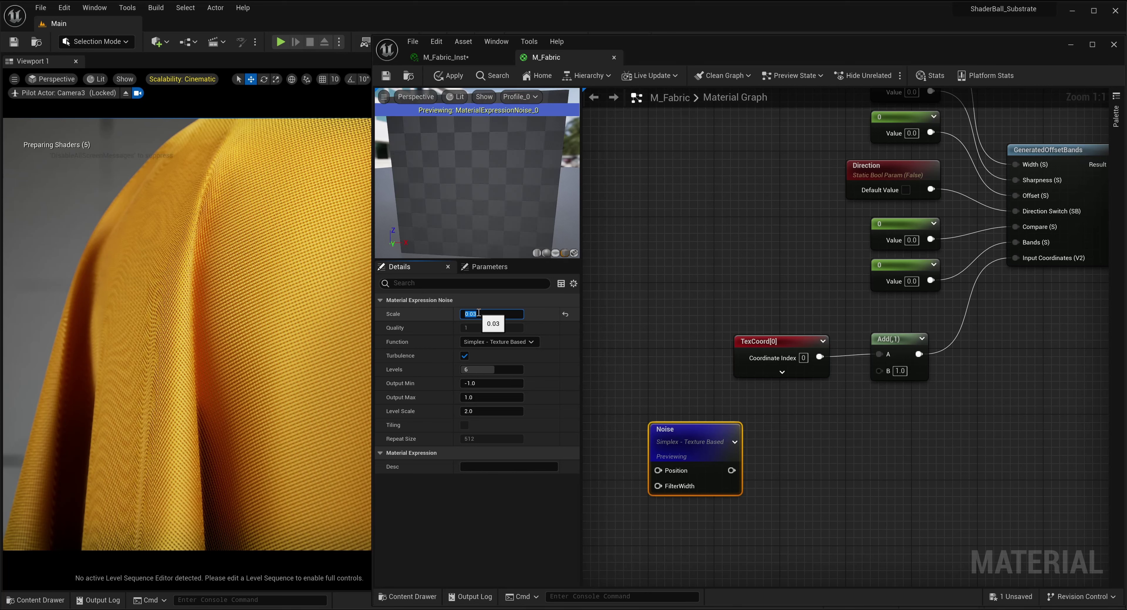
left_click(490, 343)
left_click(506, 362)
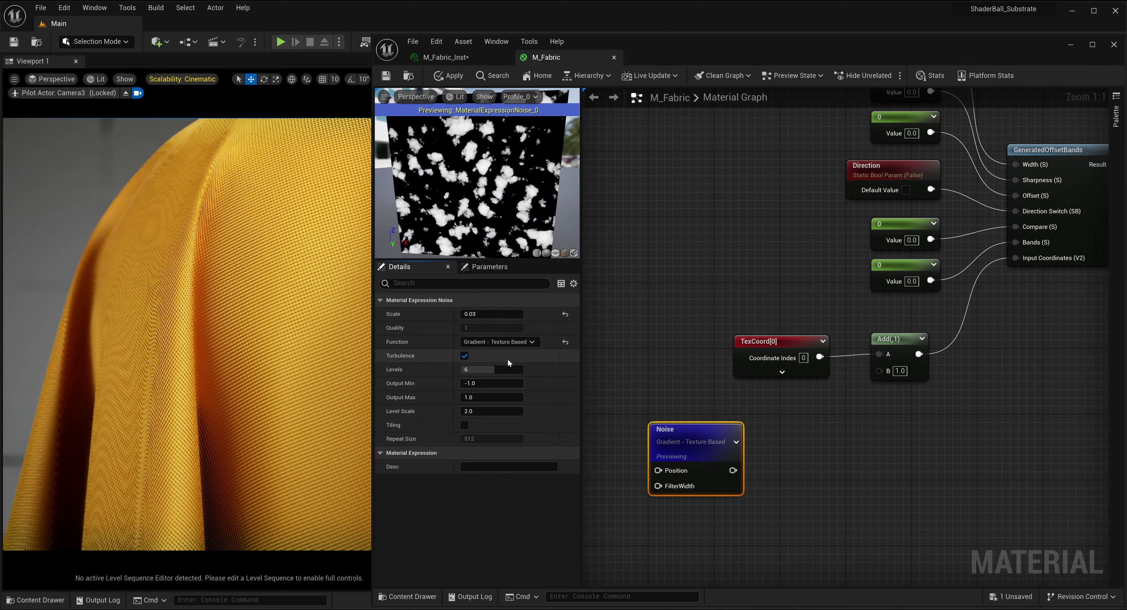
left_click(465, 356)
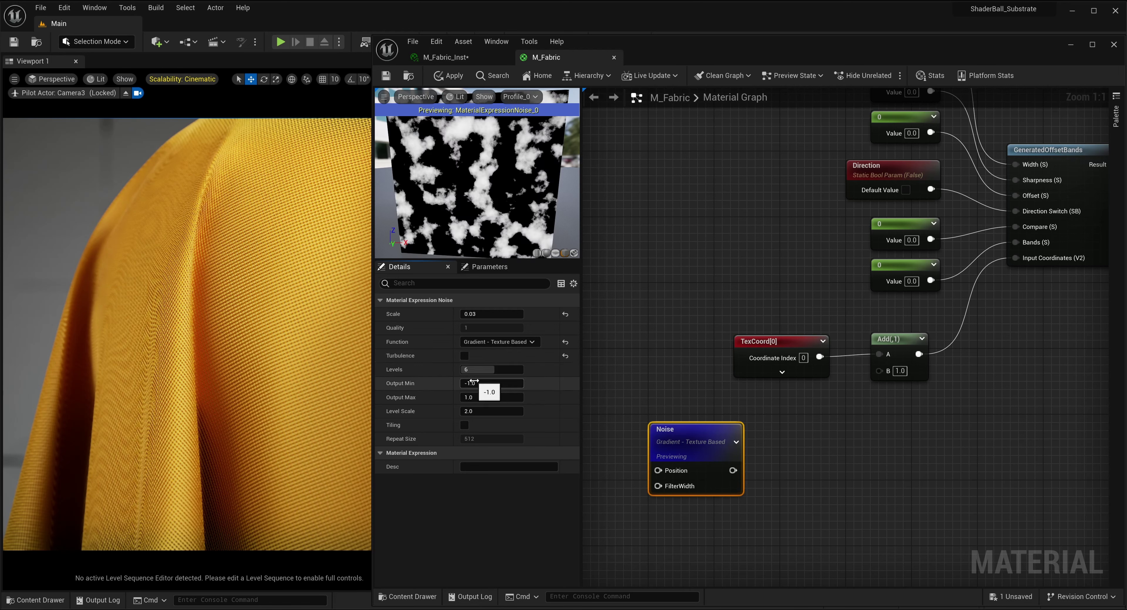
Set the Noise node's Output Min to -0.1 and Output Max to 0.5.
left_click(473, 382)
type("-0")
type(".1")
key("Return")
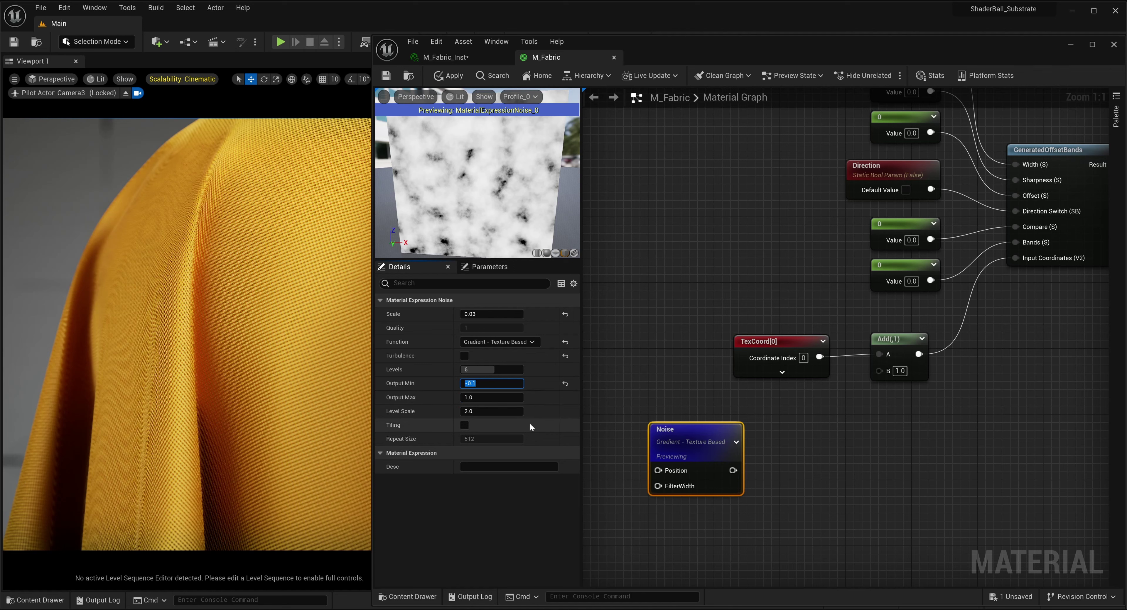
left_click(503, 396)
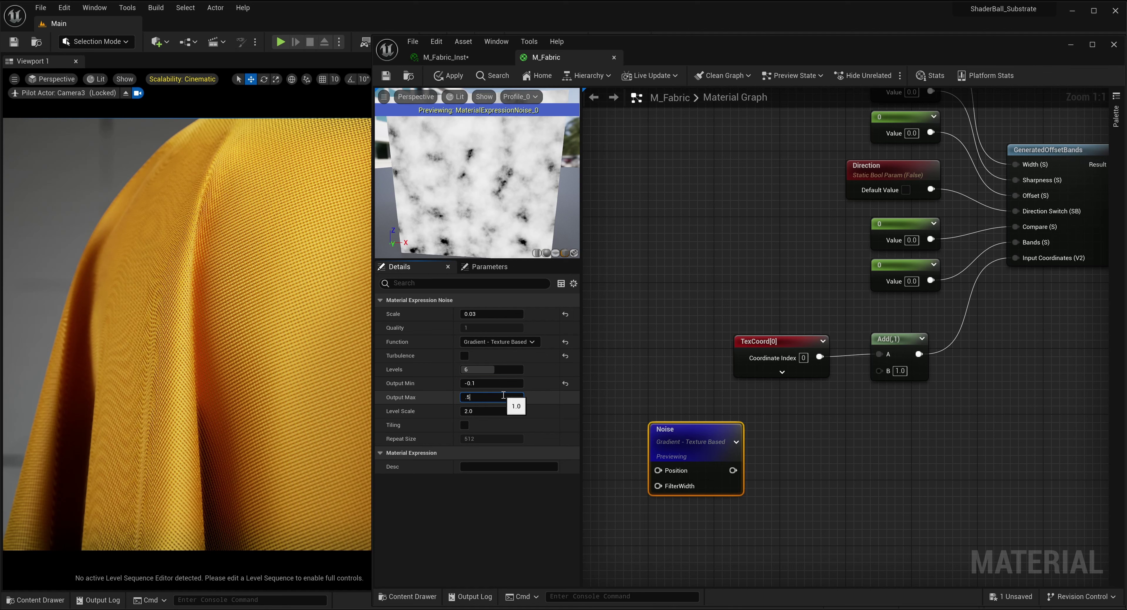
type(".5")
key("Return")
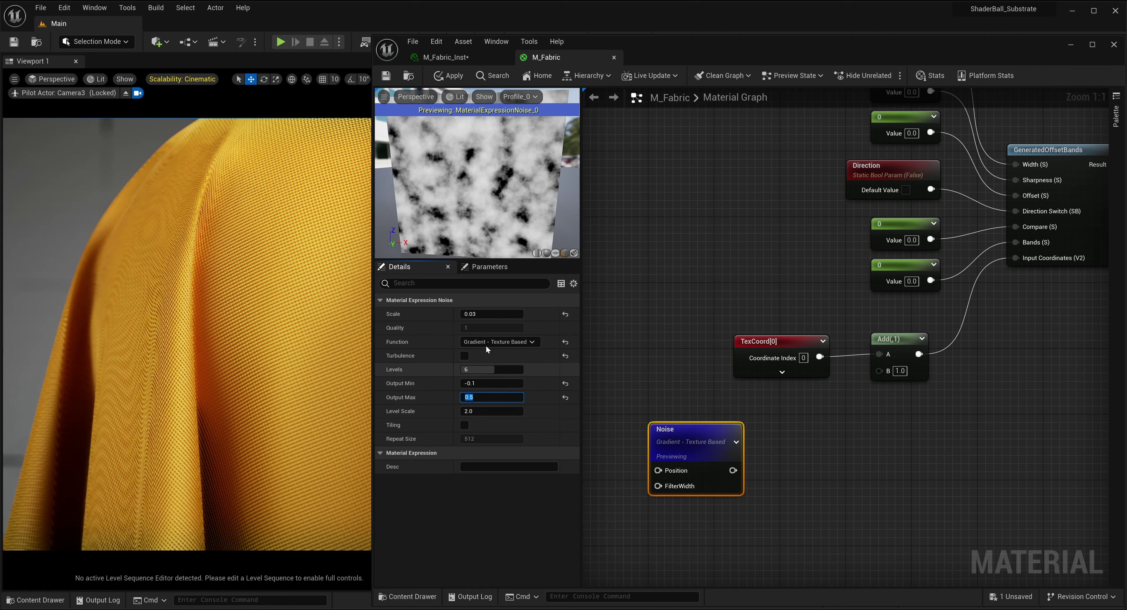
Save the material and stop previewing the Noise node.
left_click(385, 79)
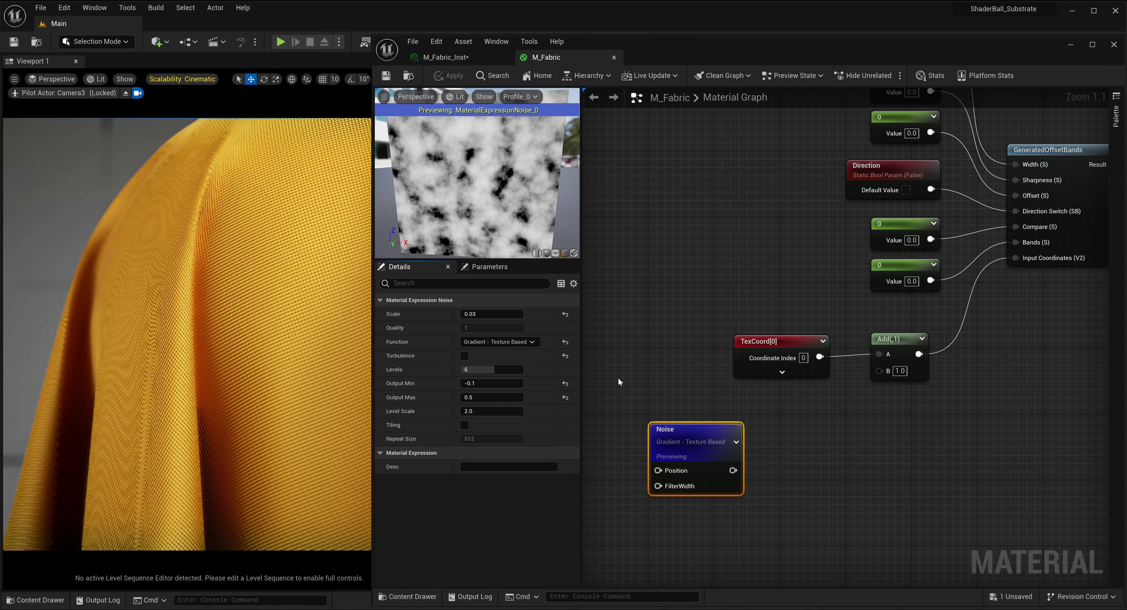
right_click(710, 427)
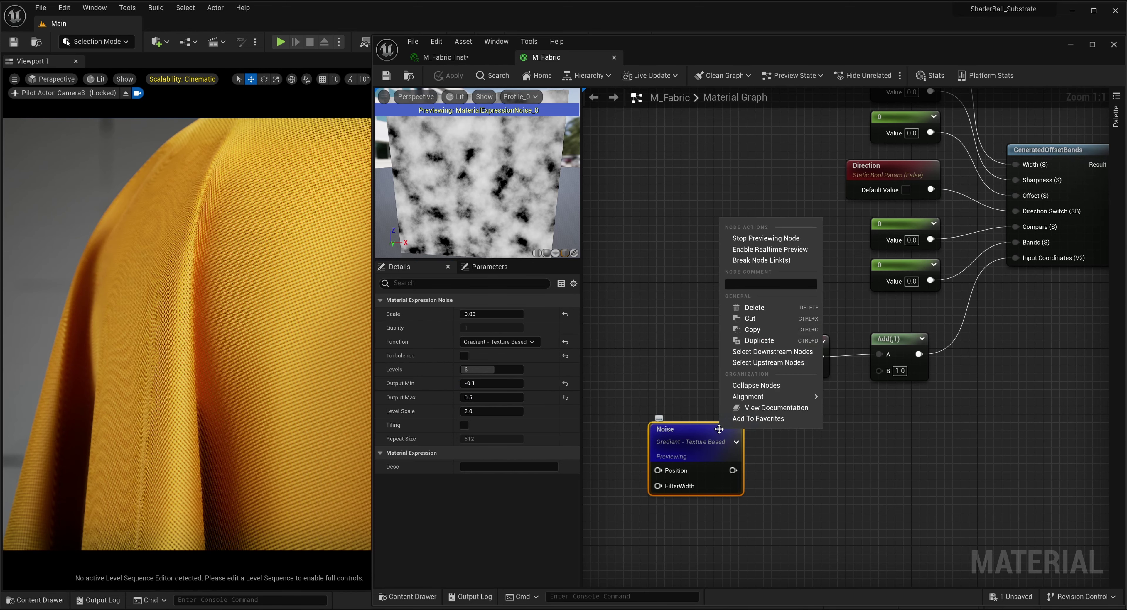
left_click(766, 238)
Add an AppendVector node after Noise and connect the Noise output to both its A and B inputs.
right_click_drag(770, 451, 752, 448)
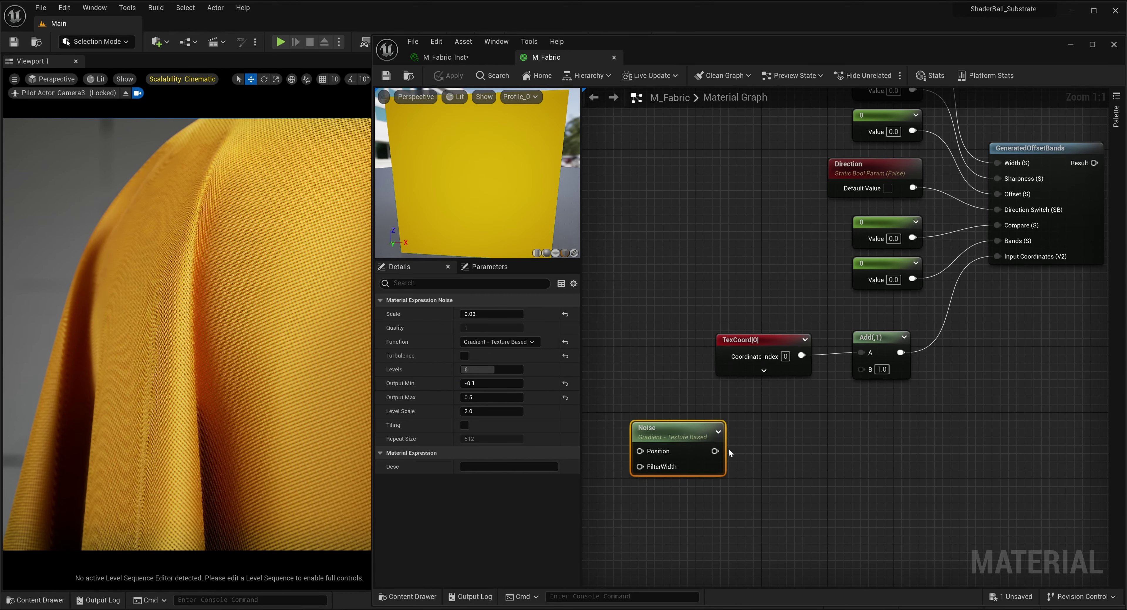
left_click_drag(714, 451, 766, 450)
type("appen")
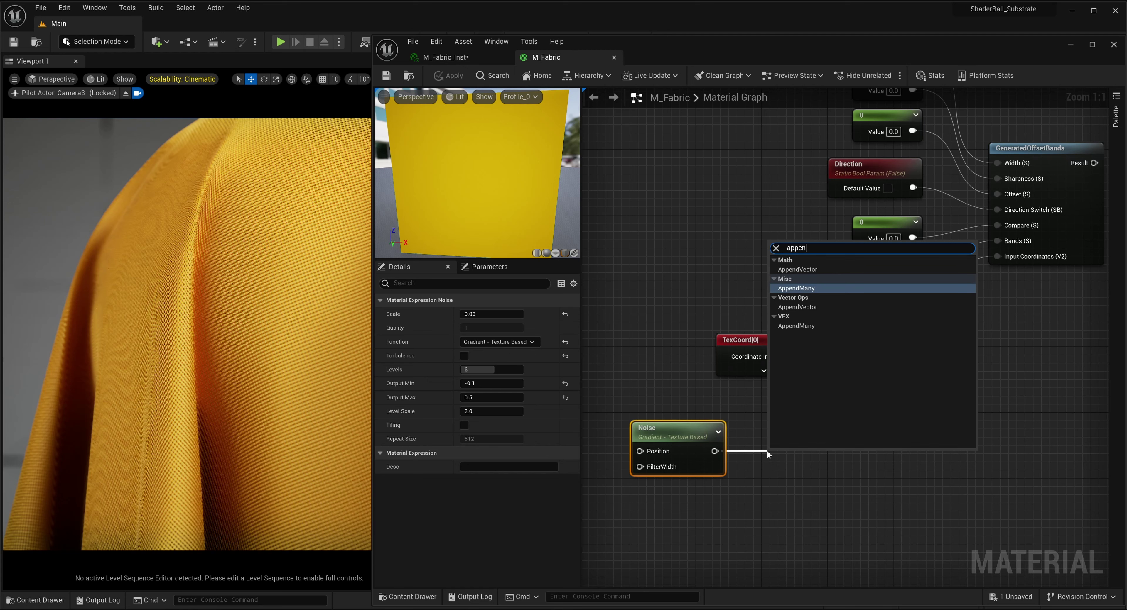
type("d")
key("Down")
key("Up")
key("Up")
key("Return")
left_click_drag(715, 451, 777, 490)
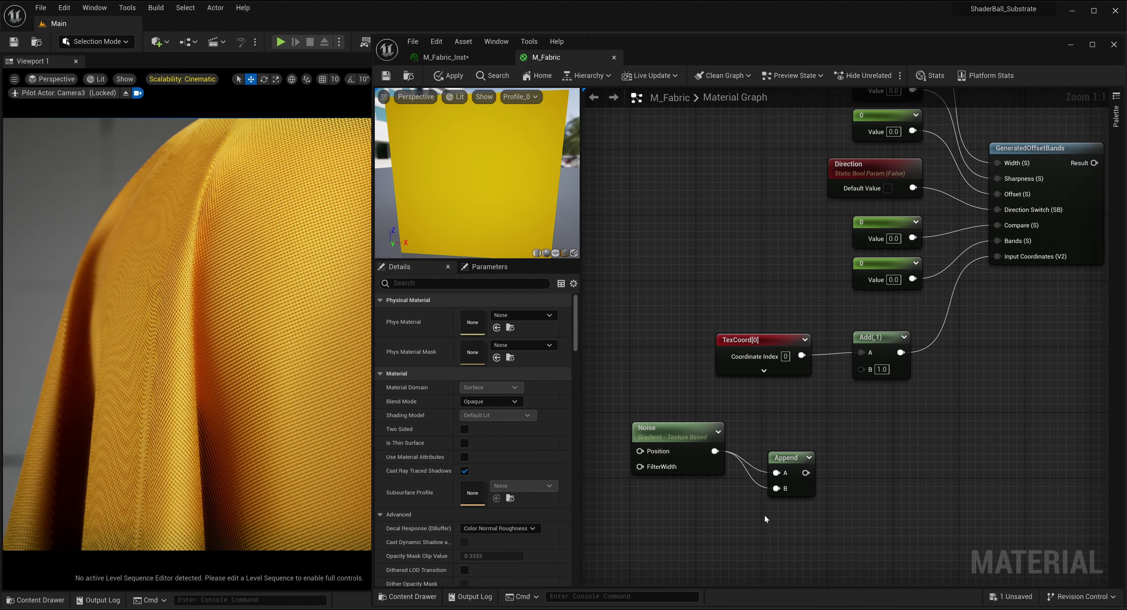
Add a Constant below Noise and a Multiply node that multiplies the Append output by that constant.
left_click(668, 521)
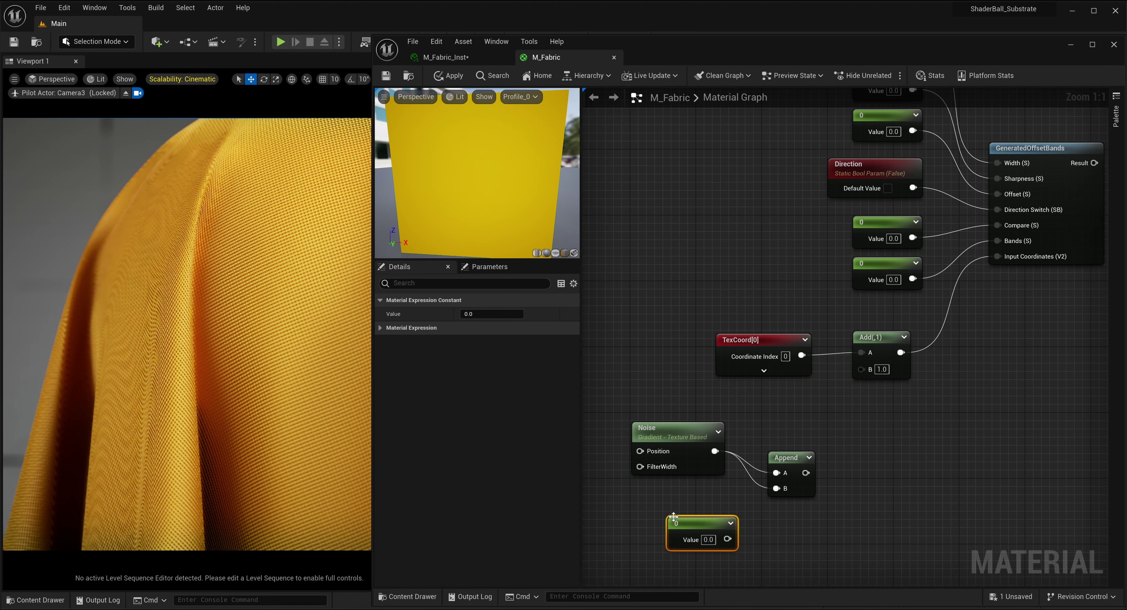
left_click_drag(805, 473, 852, 474)
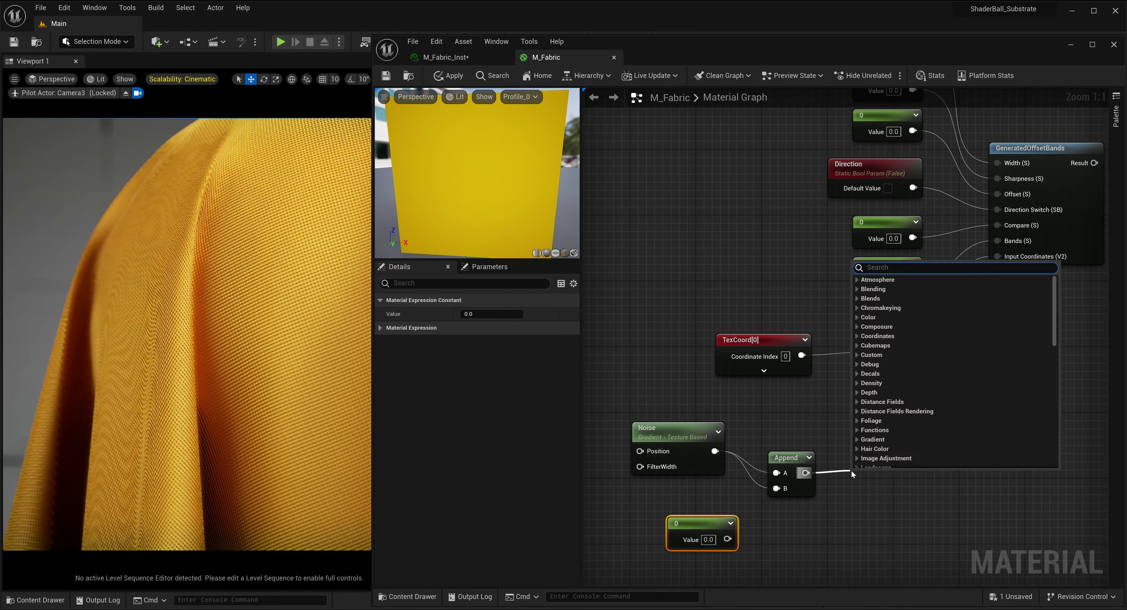
type("multiply")
key("Return")
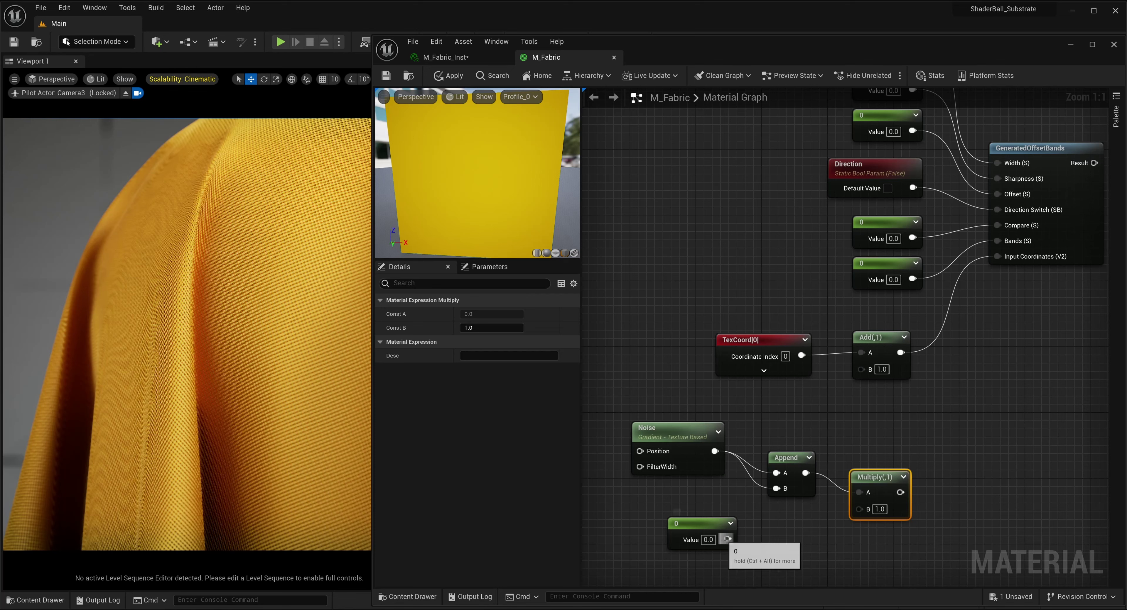
left_click_drag(726, 539, 858, 510)
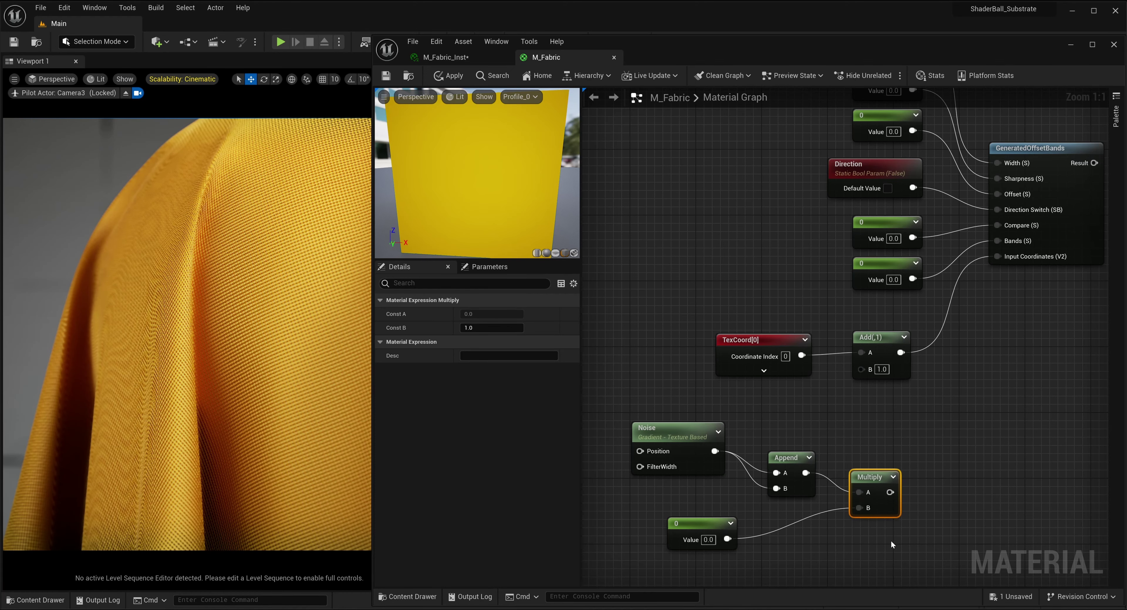
Connect the noise Multiply to the B input of Add and move the noise nodes up beside the input side of Add.
left_click_drag(891, 493, 860, 368)
left_click_drag(648, 413, 905, 525)
left_click_drag(869, 484, 781, 435)
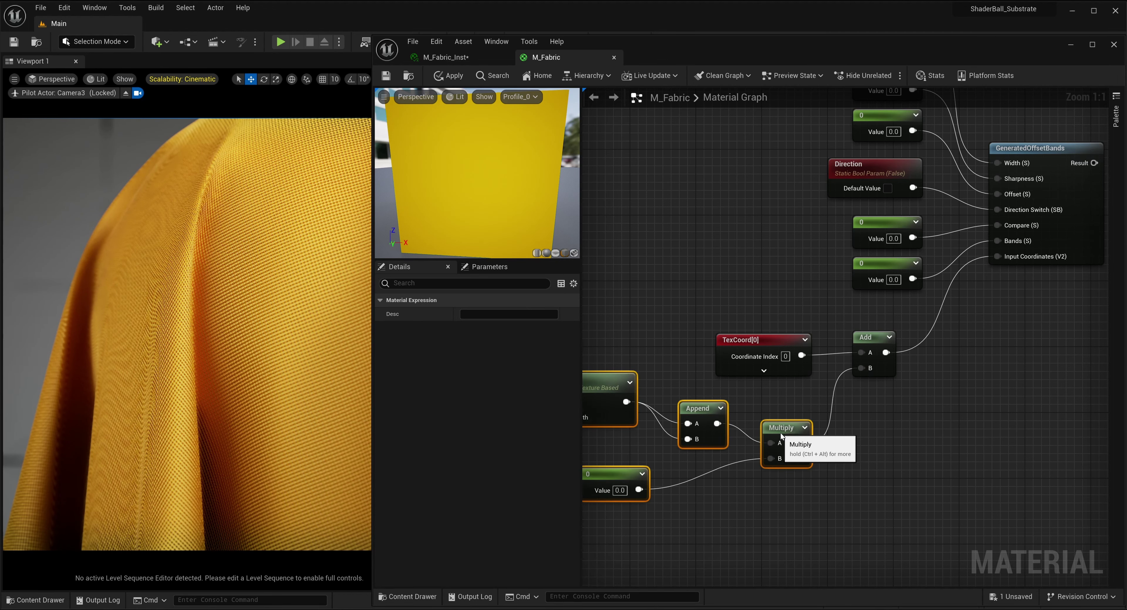
left_click(906, 440)
Multiply the GeneratedOffsetBands result by a new Constant of 1 and place that constant just below the bands node.
scroll(896, 441, "down", 1)
right_click_drag(926, 405, 690, 466)
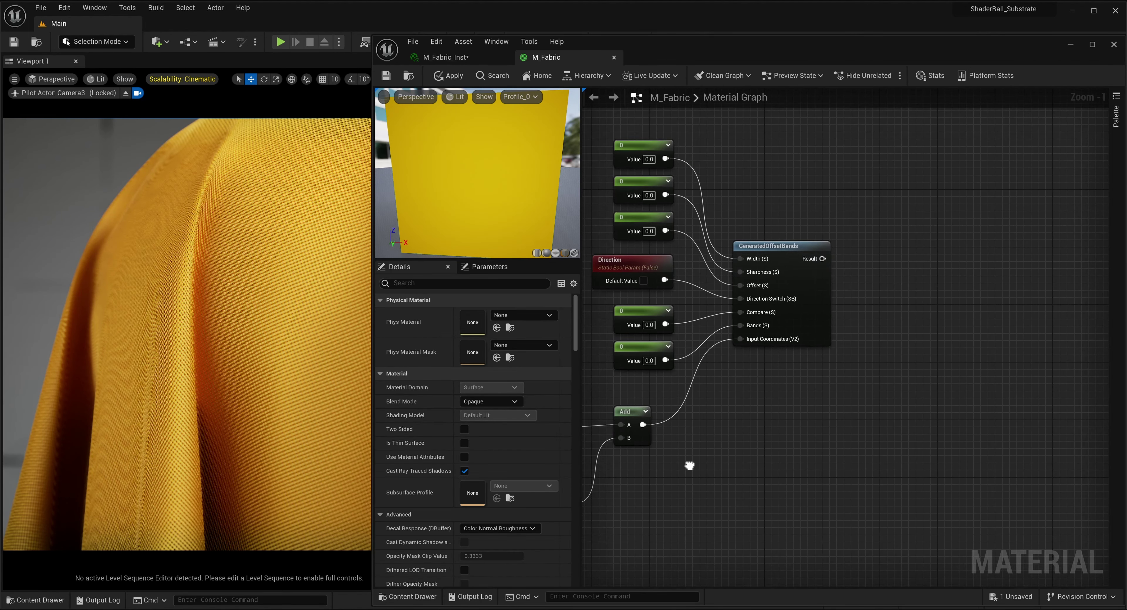
left_click_drag(823, 259, 916, 261)
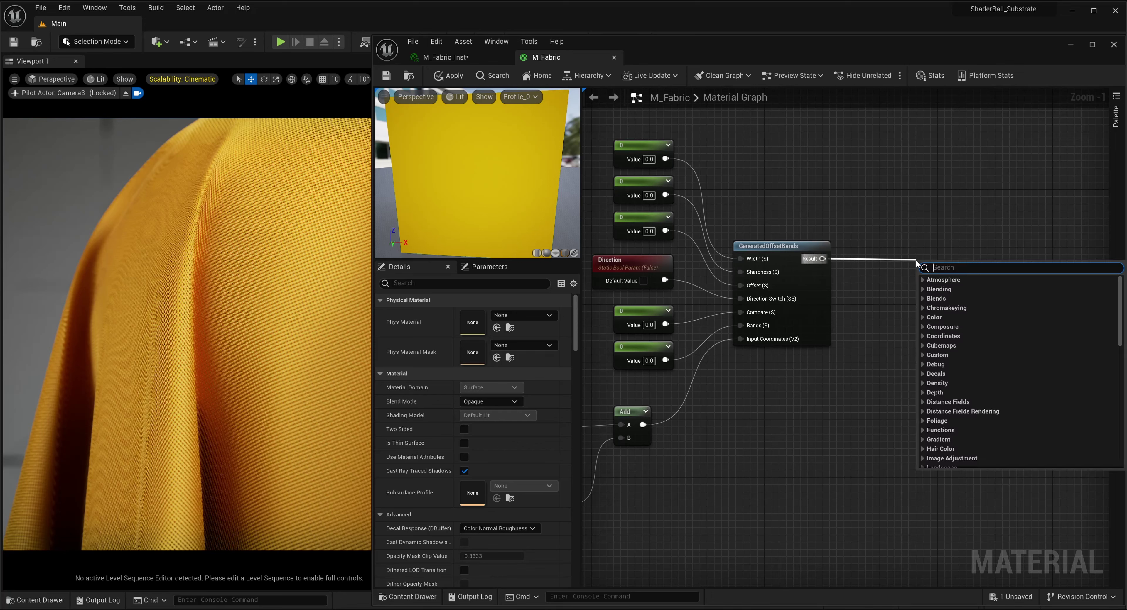
type("multiply")
key("Return")
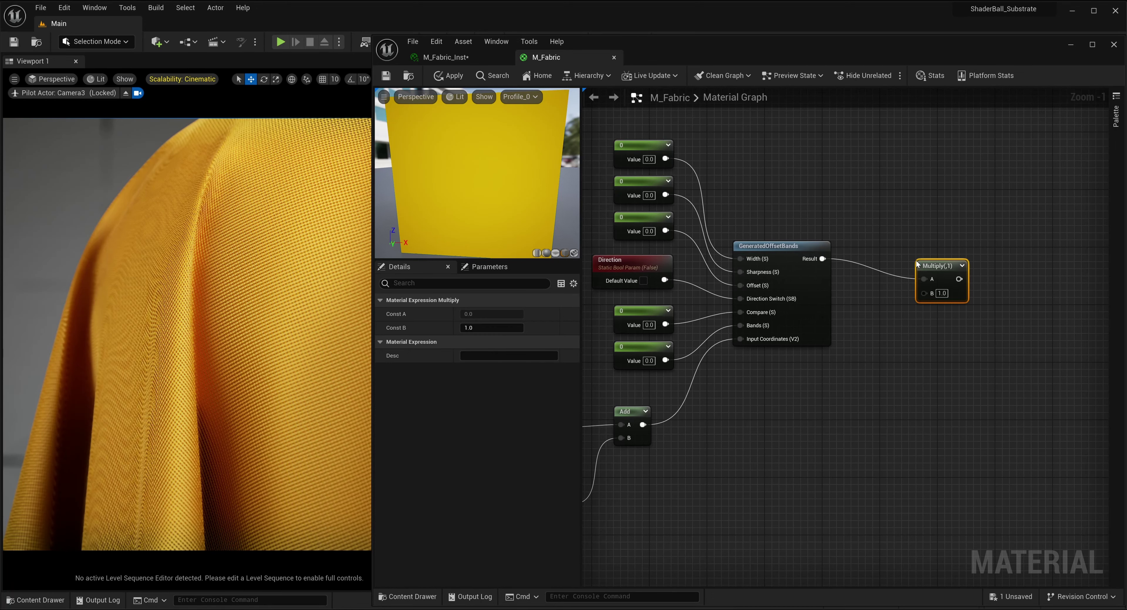
left_click(829, 385)
left_click(860, 403)
type("1")
key("Return")
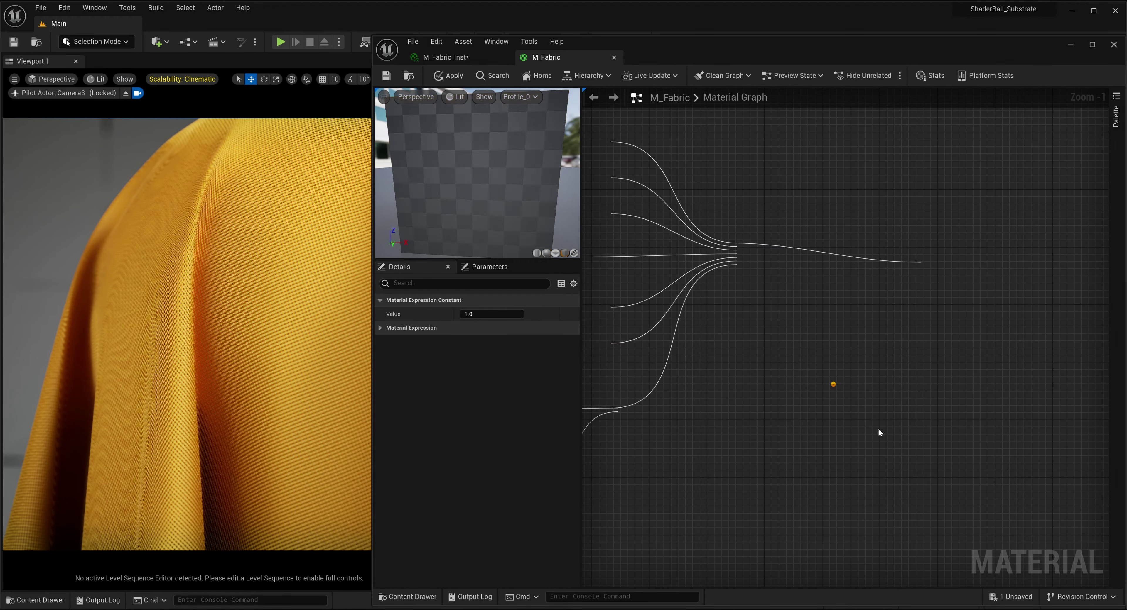
left_click_drag(885, 404, 923, 292)
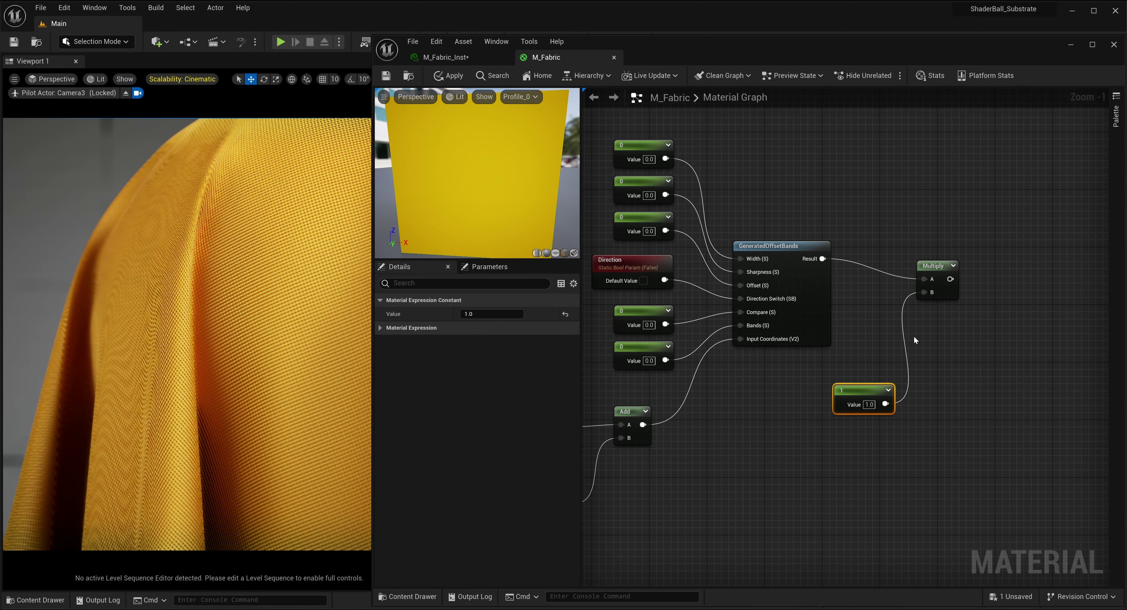
left_click(904, 457)
left_click_drag(868, 403, 832, 389)
Enclose all the bands and noise nodes in a comment box titled "Wave Texture".
scroll(847, 433, "down", 3)
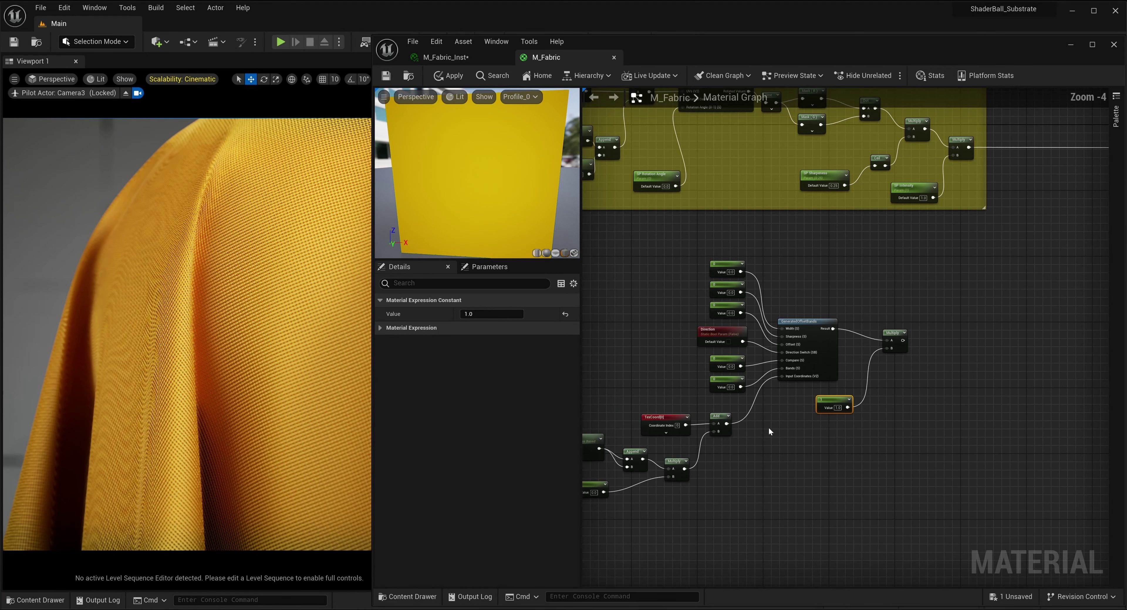
right_click_drag(768, 431, 909, 396)
left_click_drag(673, 208, 1076, 476)
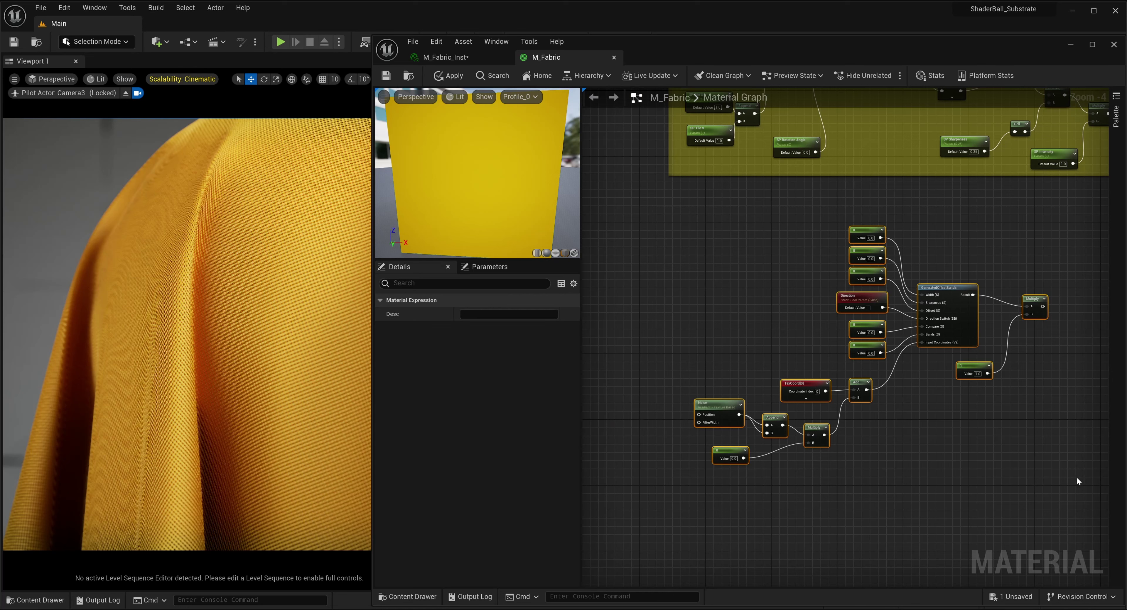
key("c")
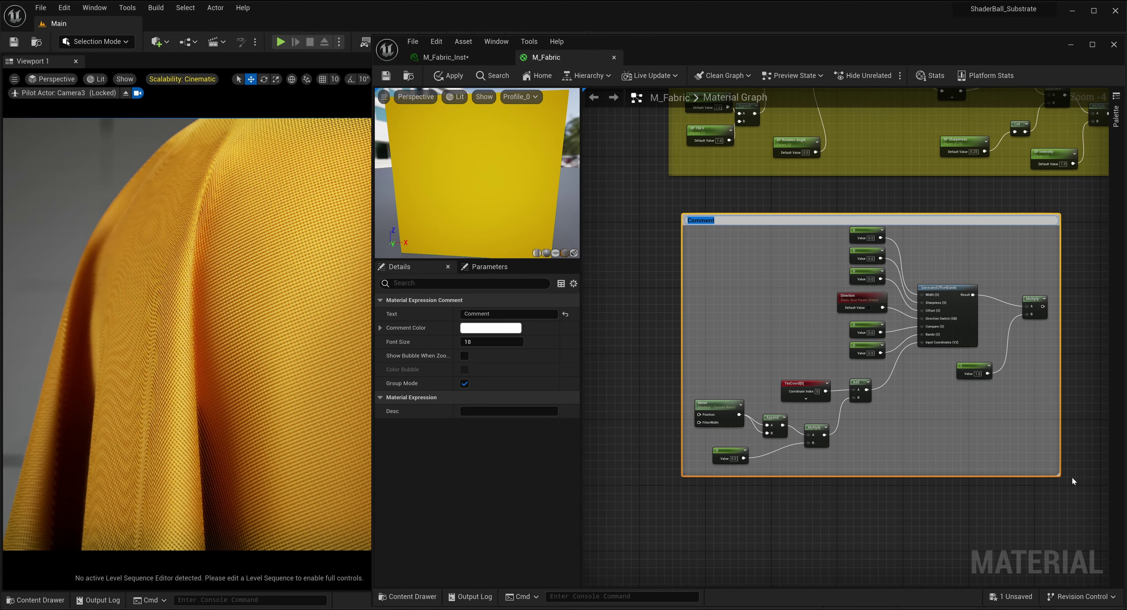
type("Wave Texture")
key("Return")
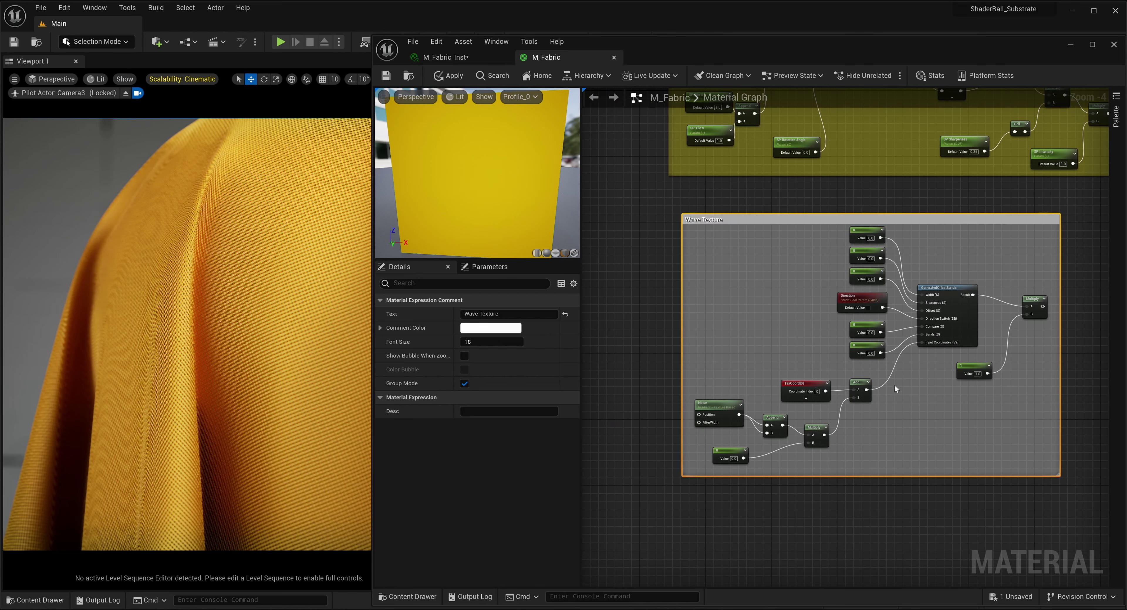
Set the Wave Texture comment box's color to magenta, hex sRGB FF00EBFF.
left_click(503, 330)
left_click(597, 384)
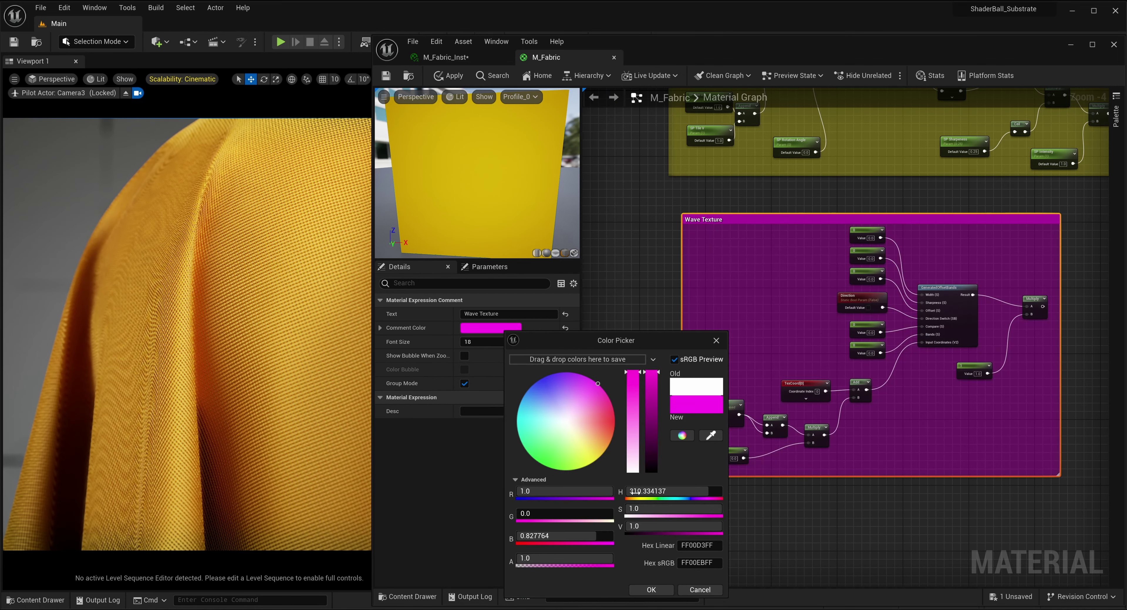
left_click(652, 590)
left_click(788, 530)
Convert the constant feeding the noise Multiply into a parameter named "WT Wavy Effect".
right_click_drag(824, 450, 788, 460)
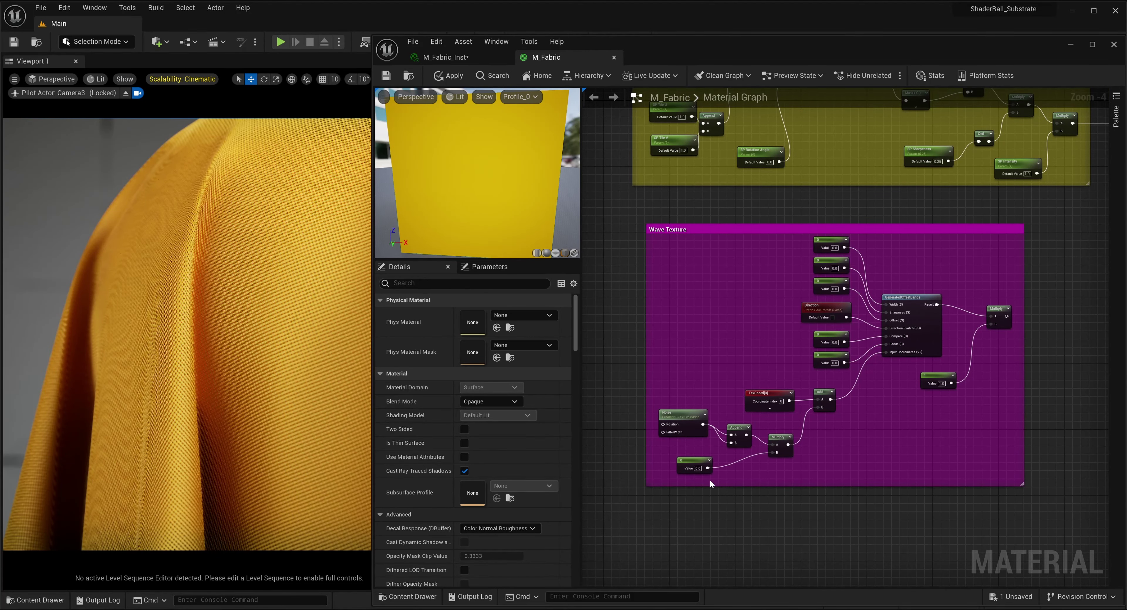
scroll(709, 479, "up", 4)
right_click(670, 441)
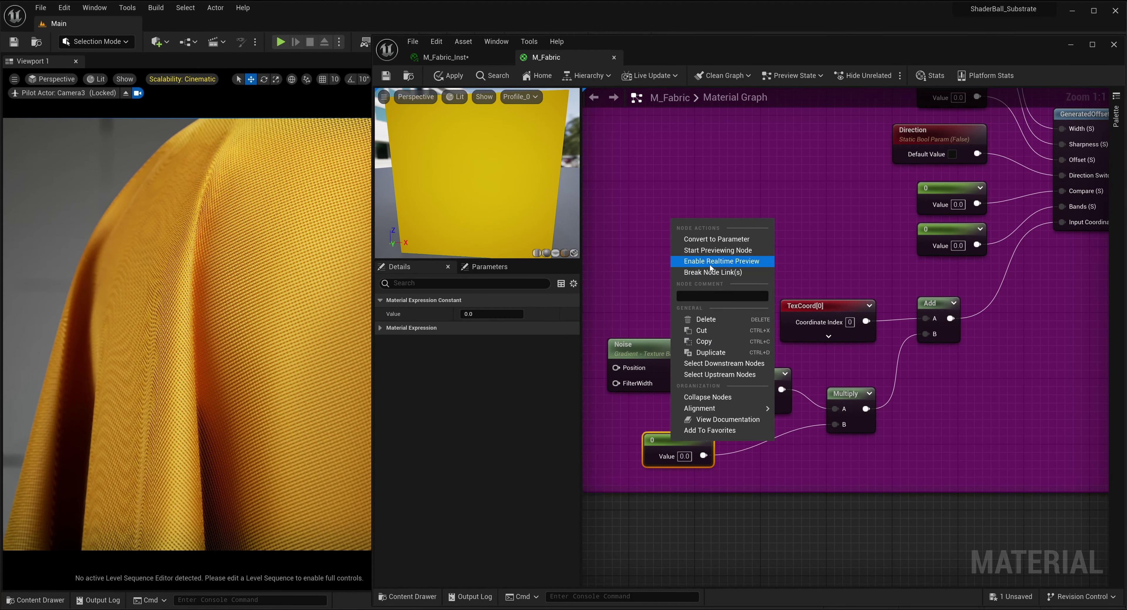
left_click(711, 247)
type("WT Wavy E")
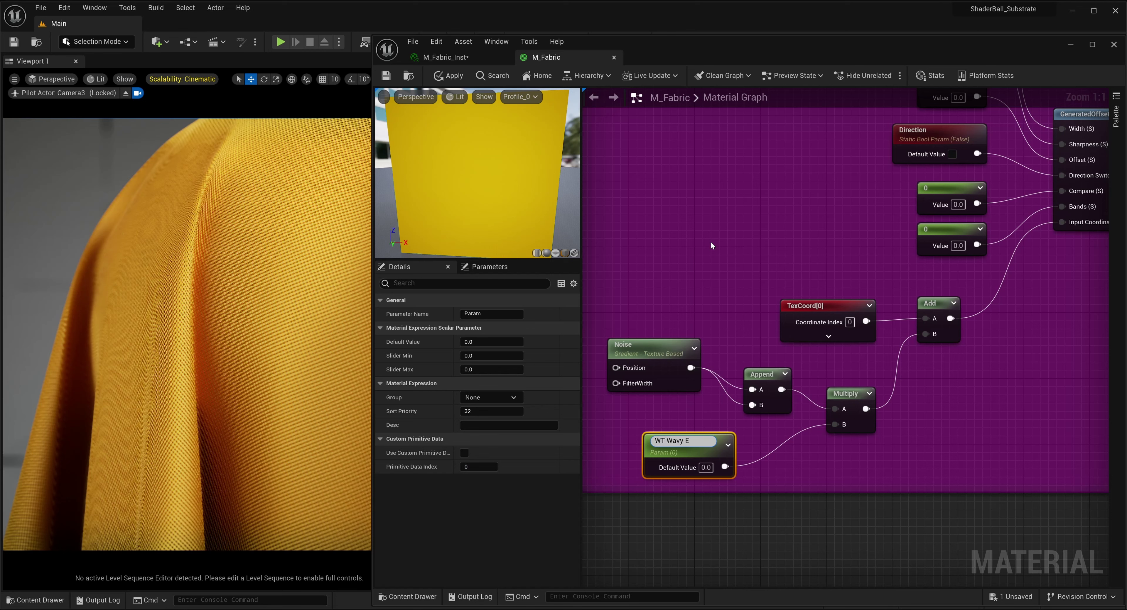
type("ffect")
key("Return")
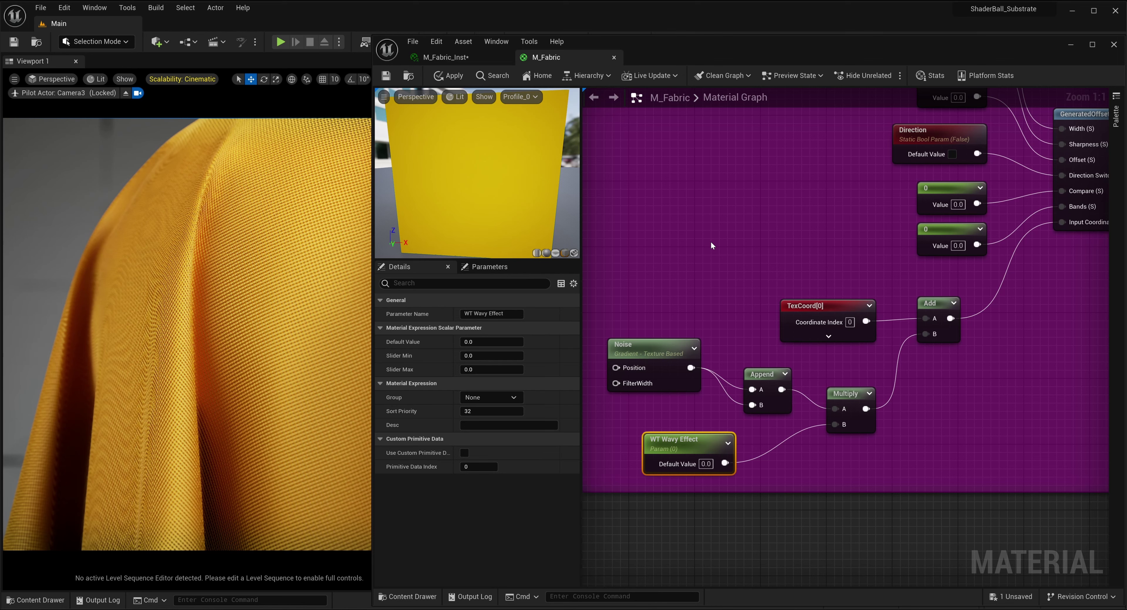
Set the default value of the WT Wavy Effect parameter to 0.1.
right_click_drag(940, 243, 691, 343)
left_click(899, 376)
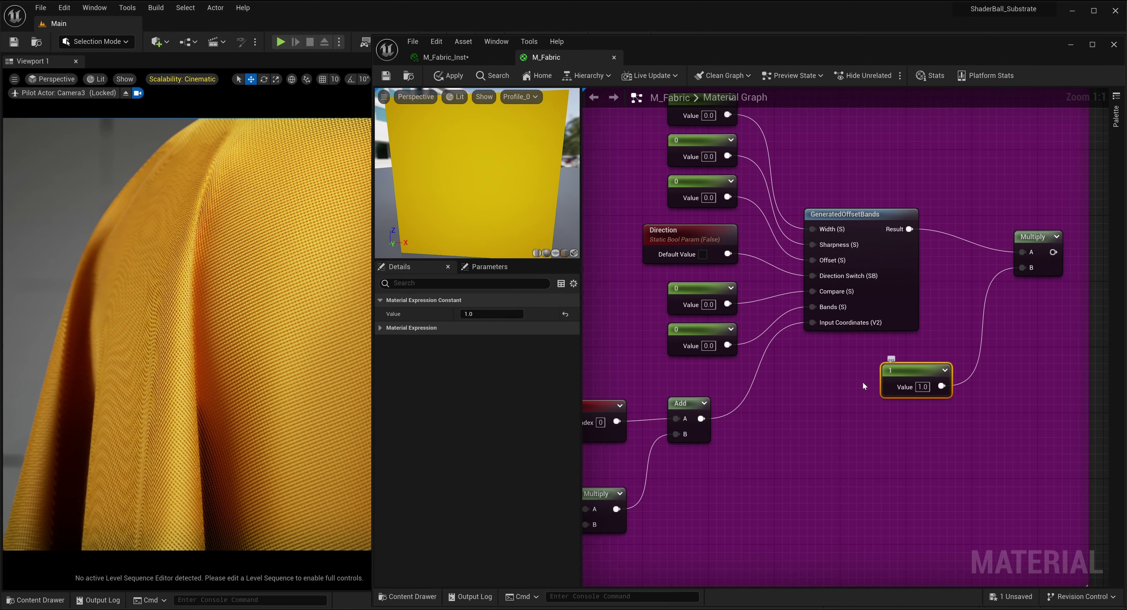
right_click_drag(745, 433, 961, 366)
left_click(672, 497)
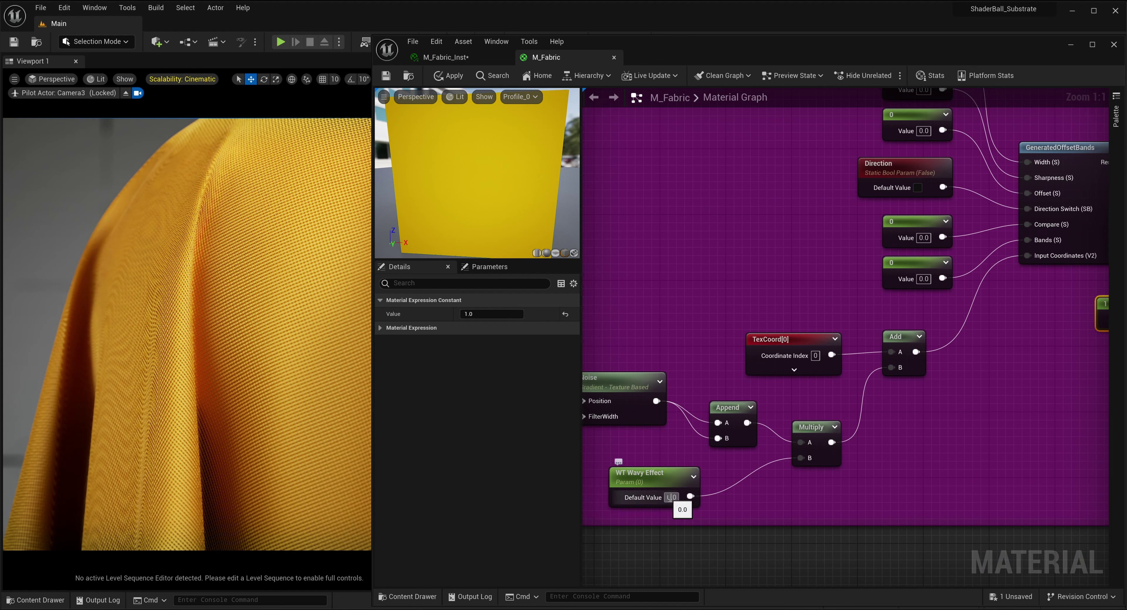
type(".1")
key("Return")
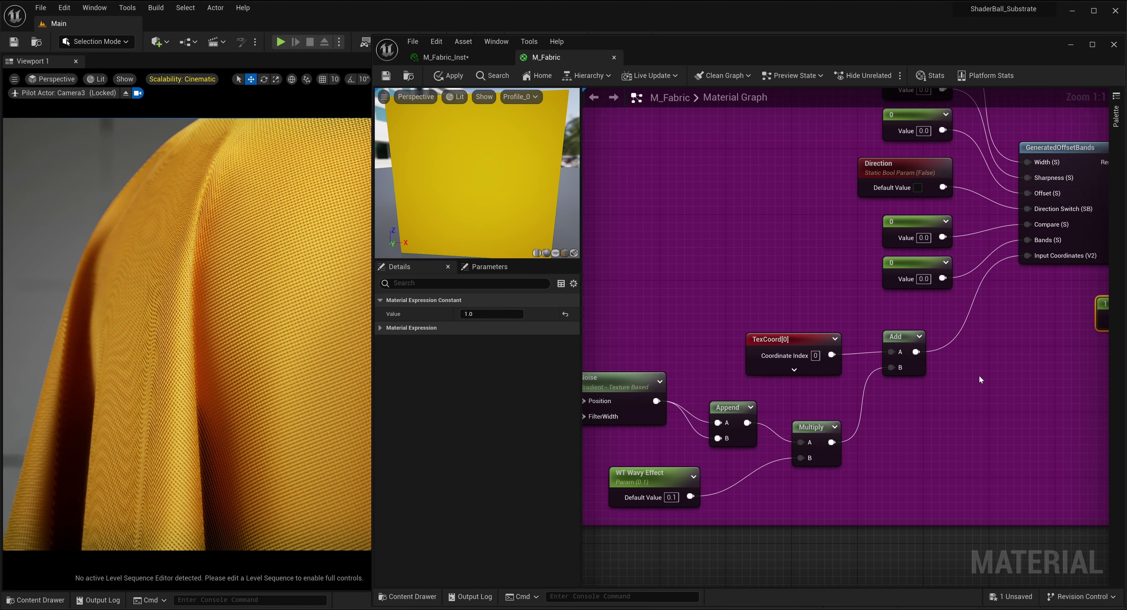
Convert the constant 1 feeding the final Multiply after GeneratedOffsetBands into a parameter named "WT Intensity".
right_click_drag(979, 375, 815, 394)
right_click(944, 336)
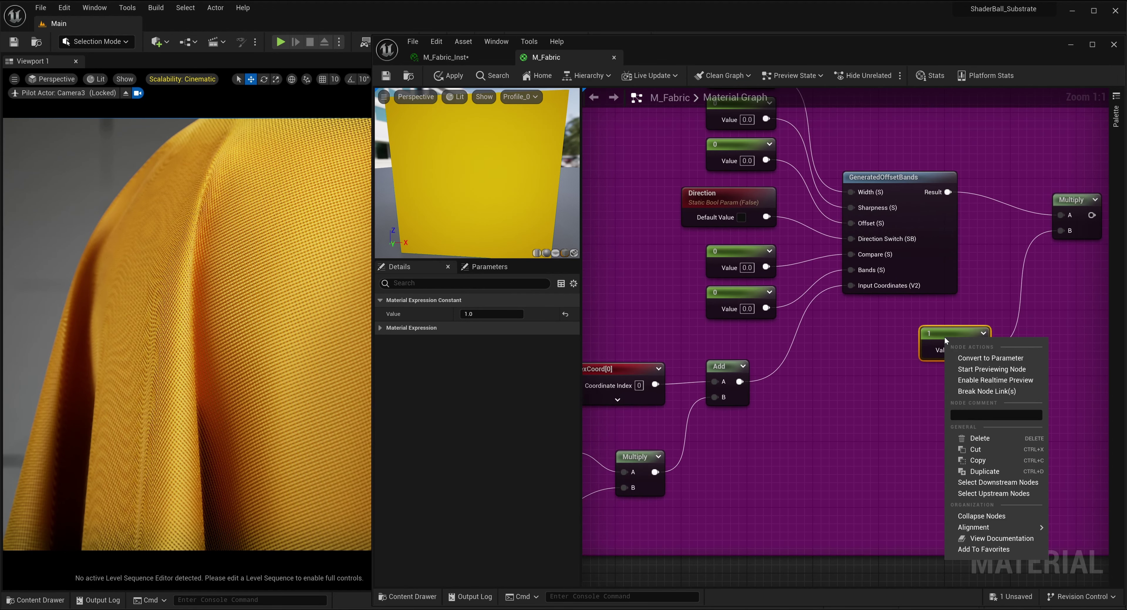
left_click(955, 357)
type("W")
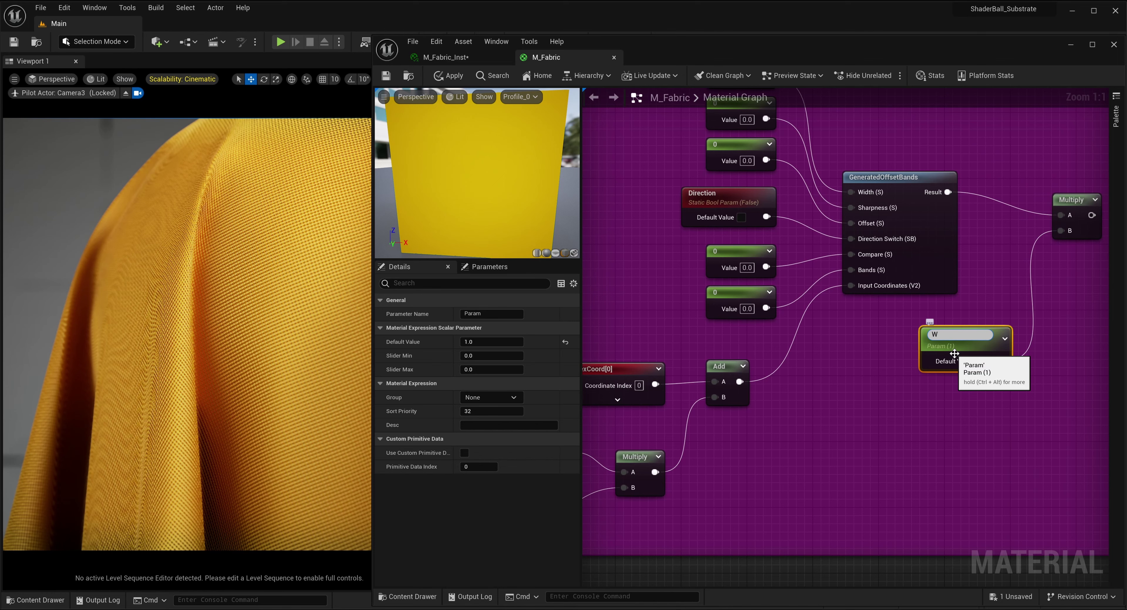
type("T Intensity")
key("Return")
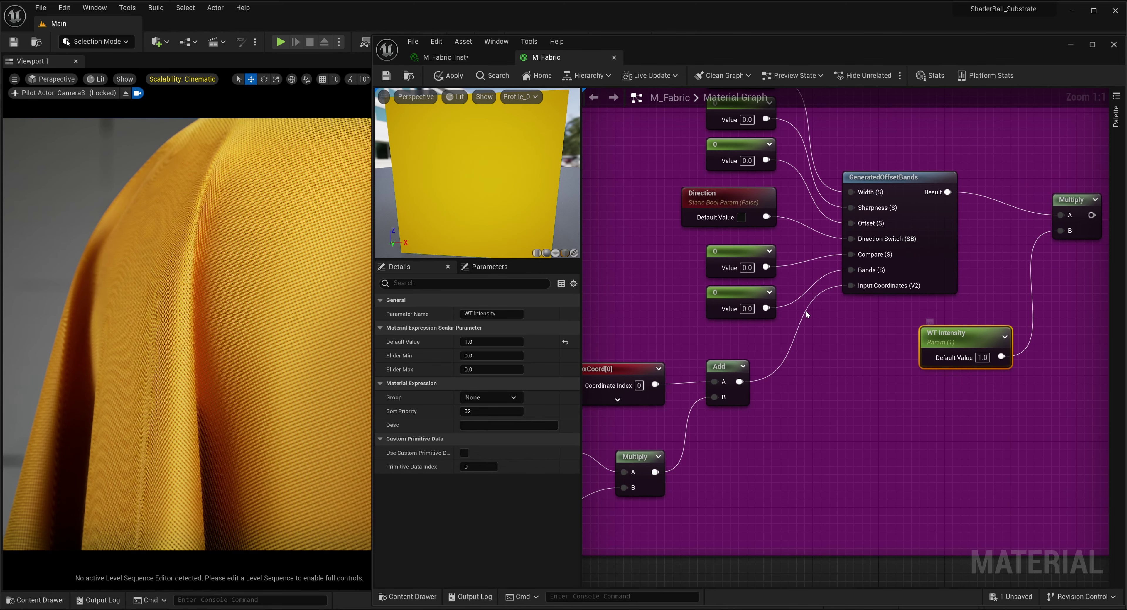
Convert the constant on GeneratedOffsetBands' Width input into a parameter named "WT Width" with a default value of 0.25.
right_click_drag(806, 310, 852, 418)
right_click(791, 168)
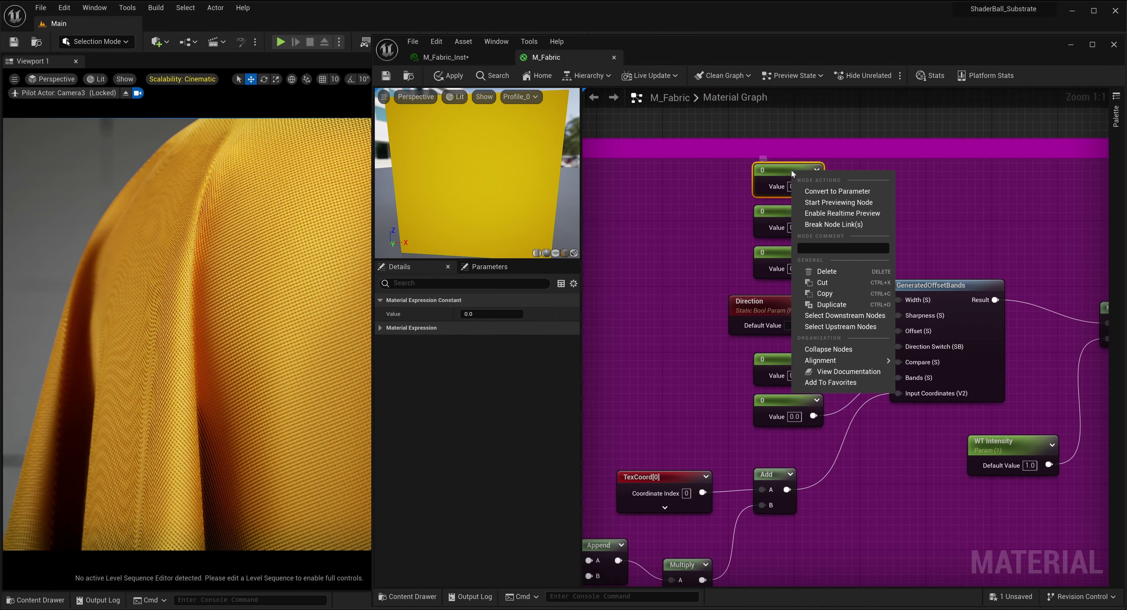
left_click(889, 194)
type("W")
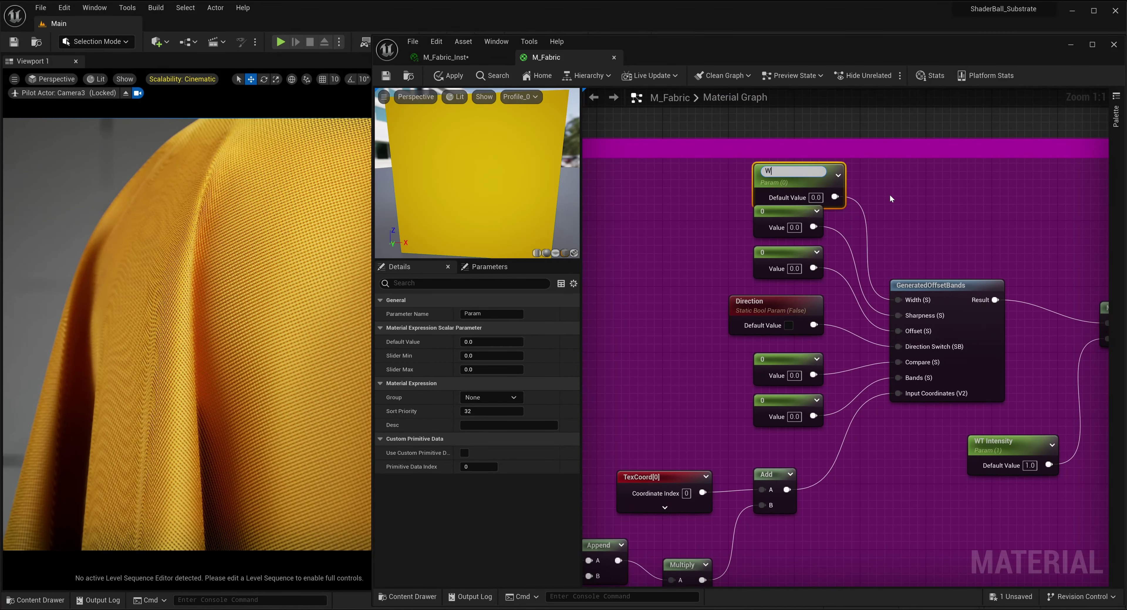
type("T Width")
key("Return")
left_click(816, 194)
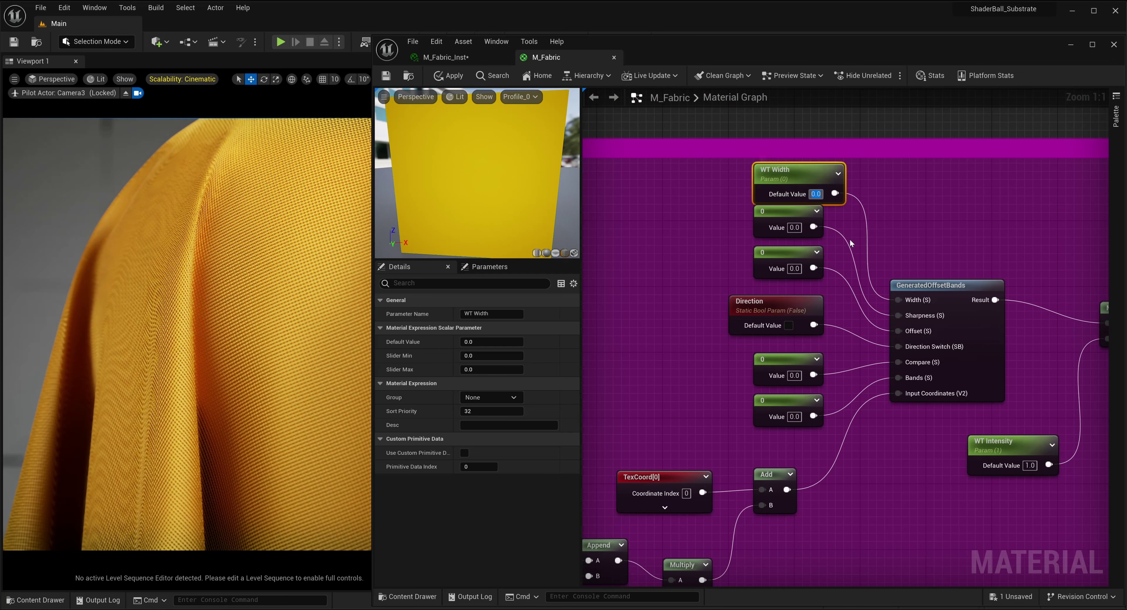
type("0.25")
key("Return")
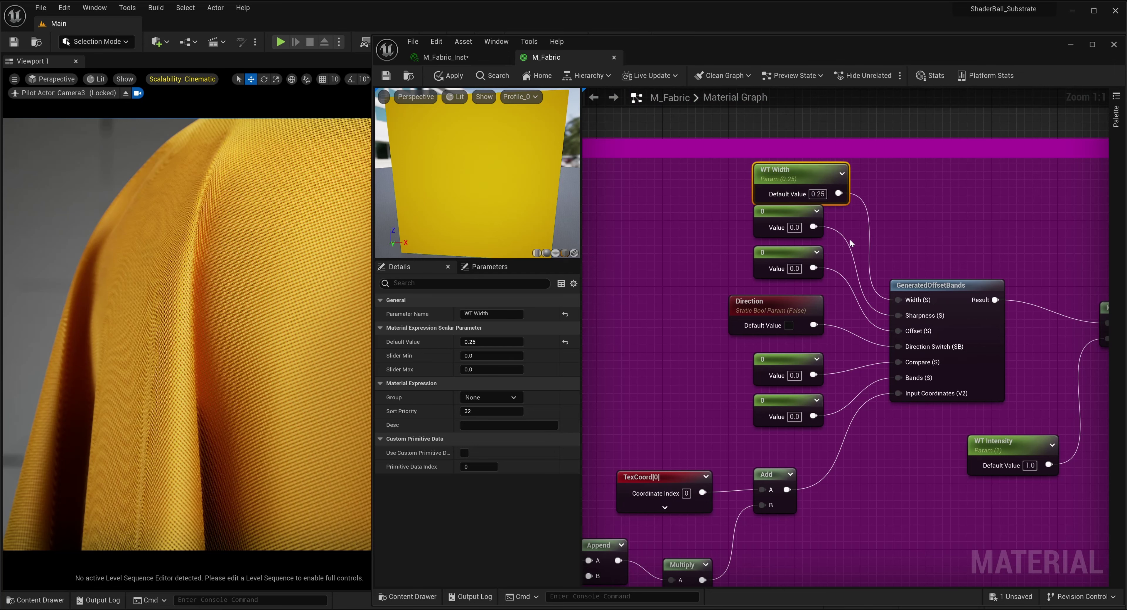
Convert the constant on the Sharpness input into a parameter named "WT Sharpness" with a default value of 0.25.
right_click(785, 214)
left_click(802, 232)
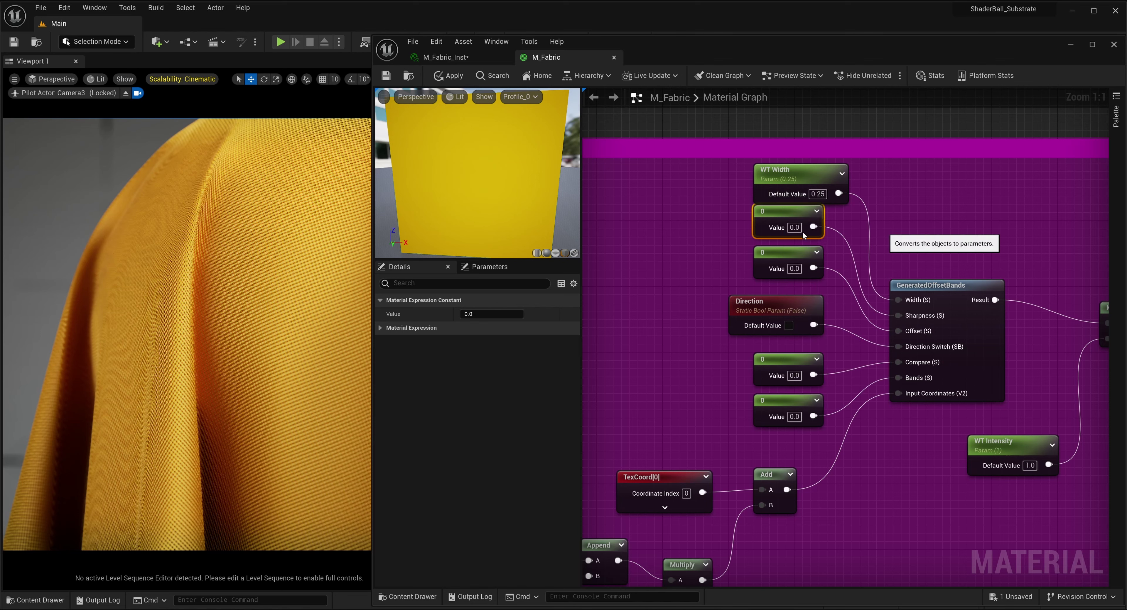
type("WT")
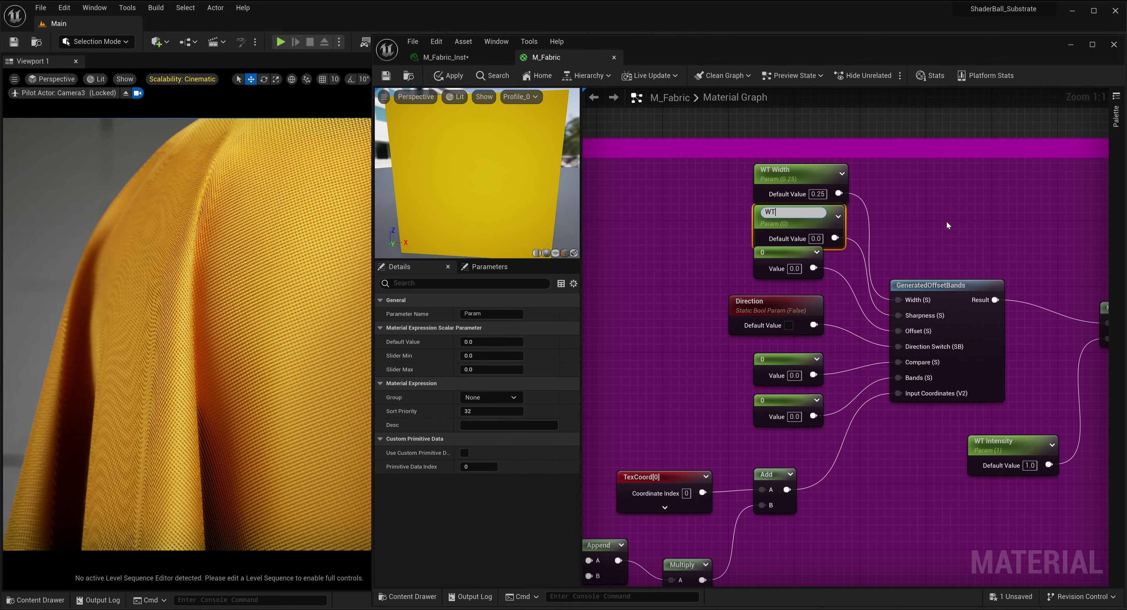
type(" Sharpness")
key("Return")
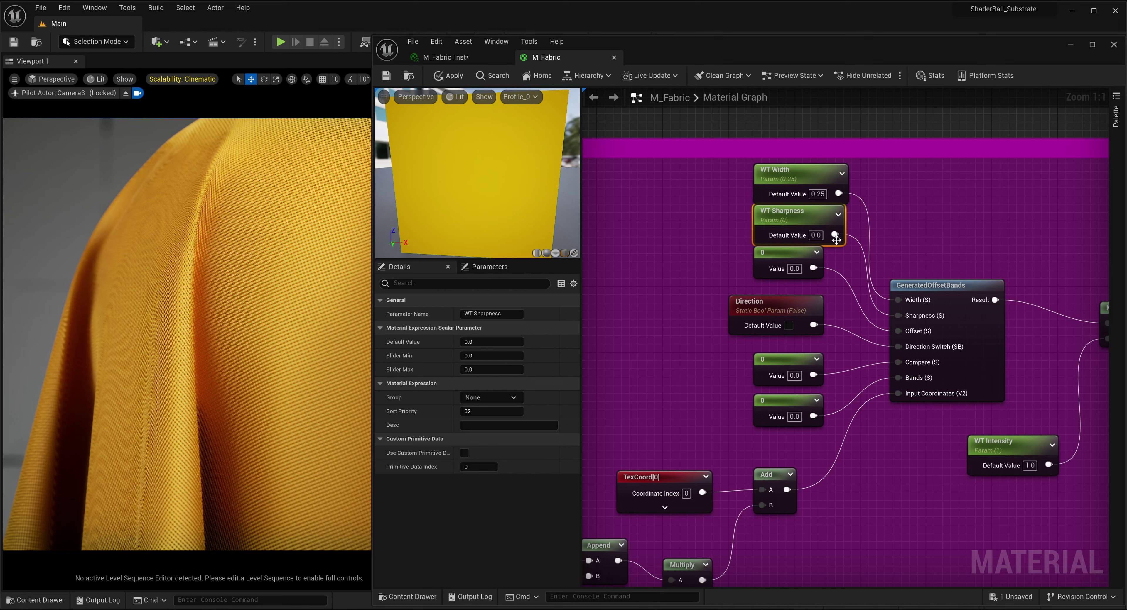
left_click(819, 238)
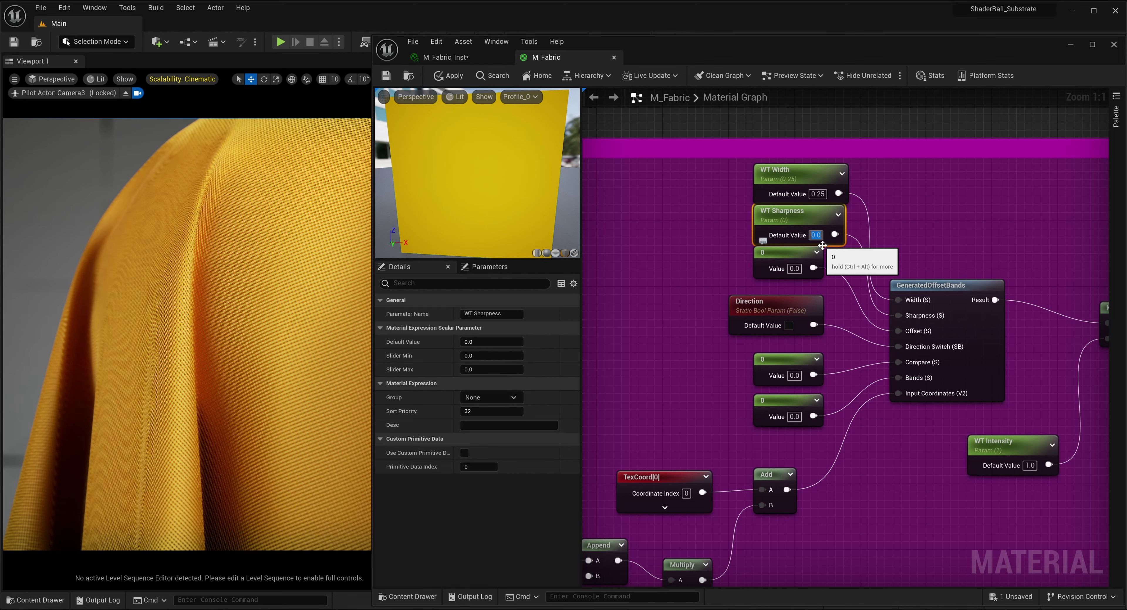
type("0.25")
key("Return")
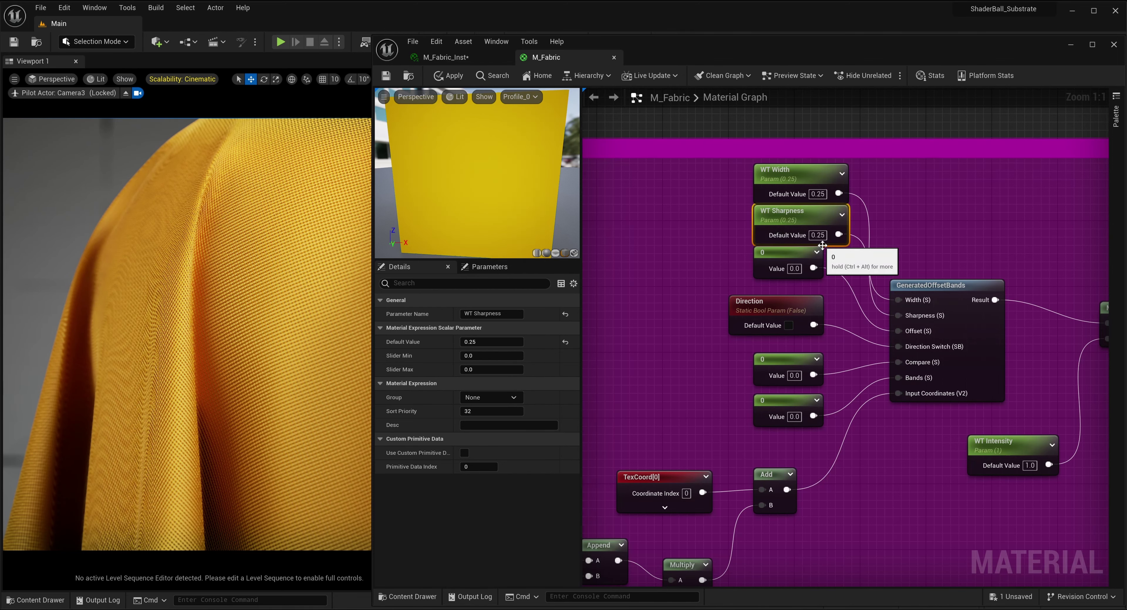
Convert the constant on the Offset input into a parameter named "WT Offset".
right_click(780, 253)
left_click(830, 274)
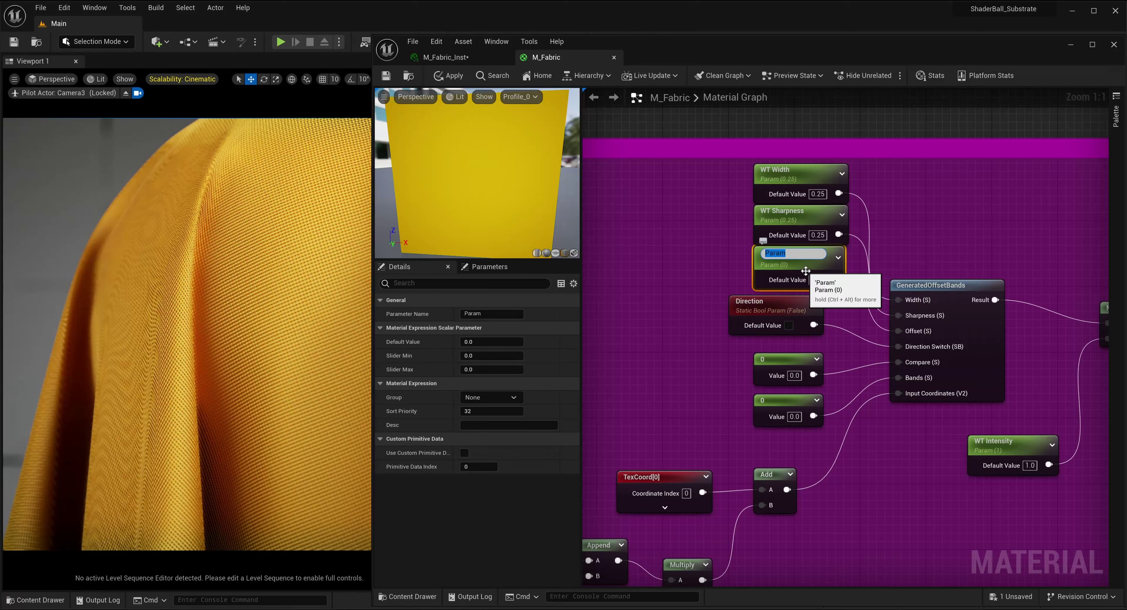
type("WT Offset")
key("Return")
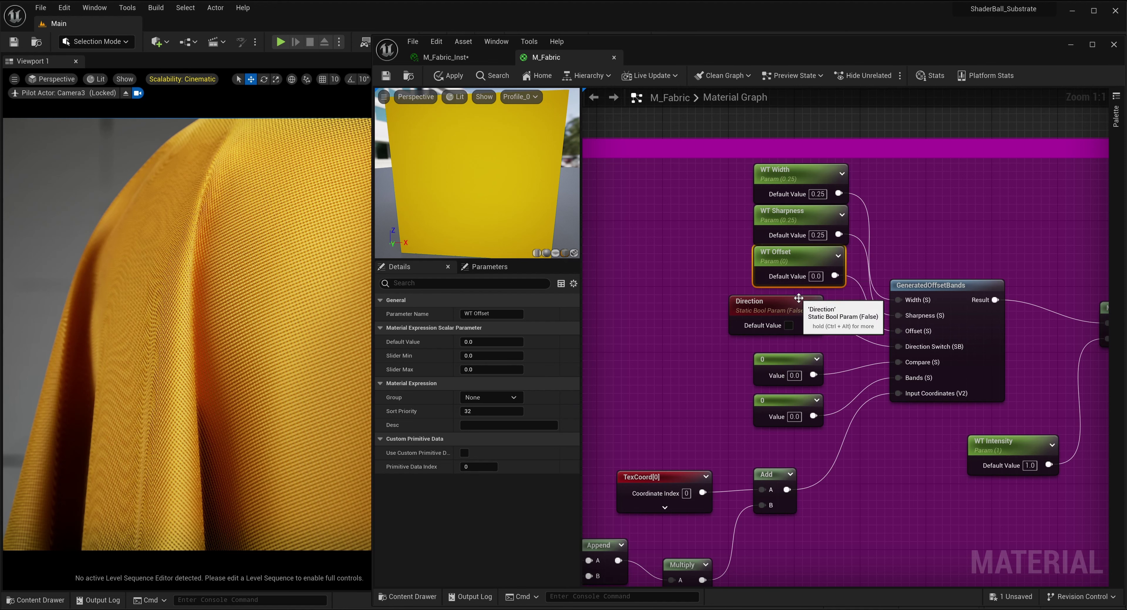
Convert the constant on the Compare input into a parameter named "WT Compare" with a default value of 0.5.
right_click(794, 375)
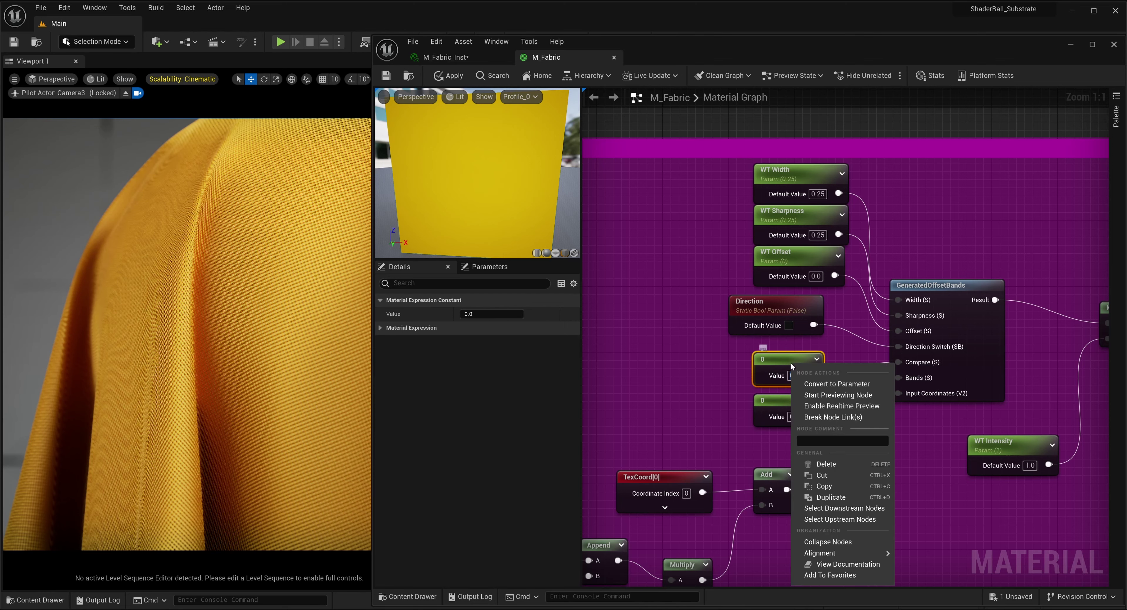
left_click(807, 384)
type("WT Compare")
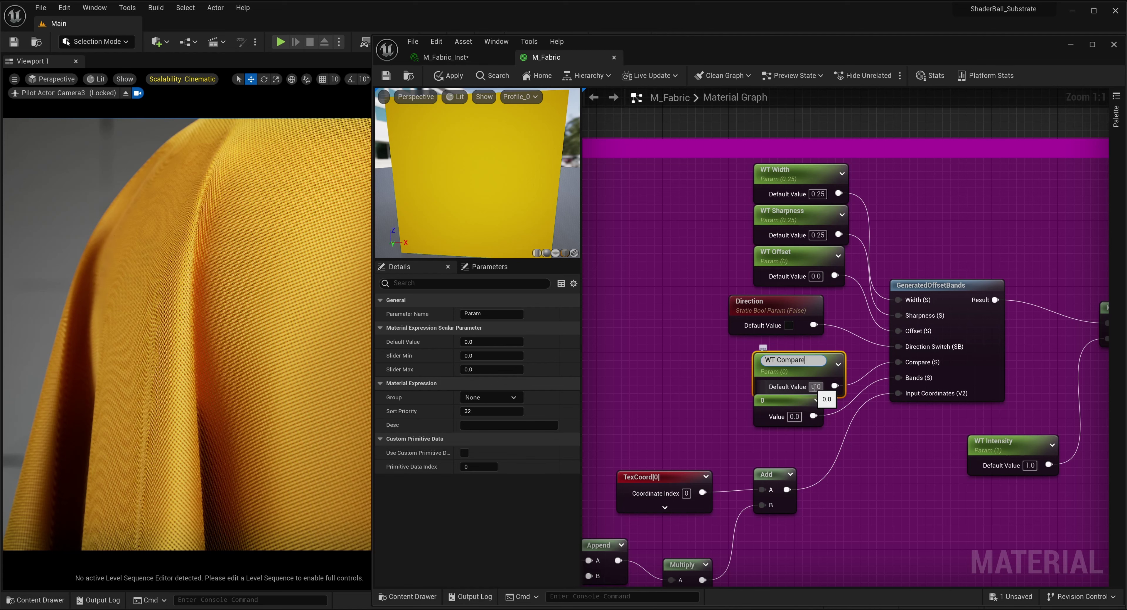
left_click(815, 387)
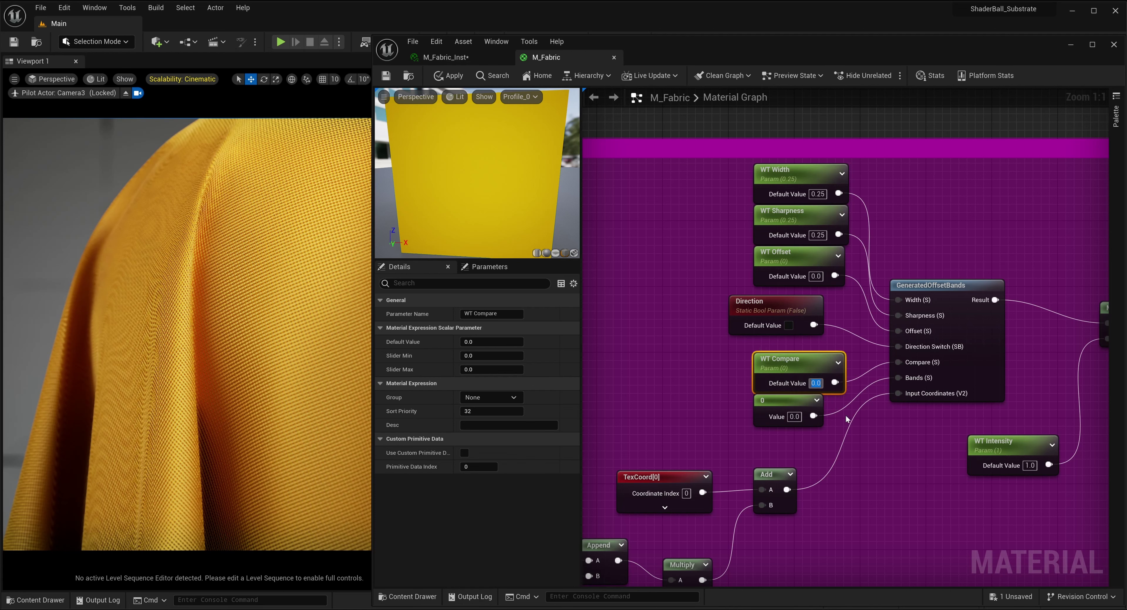
type("0.5")
key("Return")
Convert the constant on the Bands input into a parameter named "WT Bands" with a default value of 1.
right_click(796, 400)
left_click(871, 195)
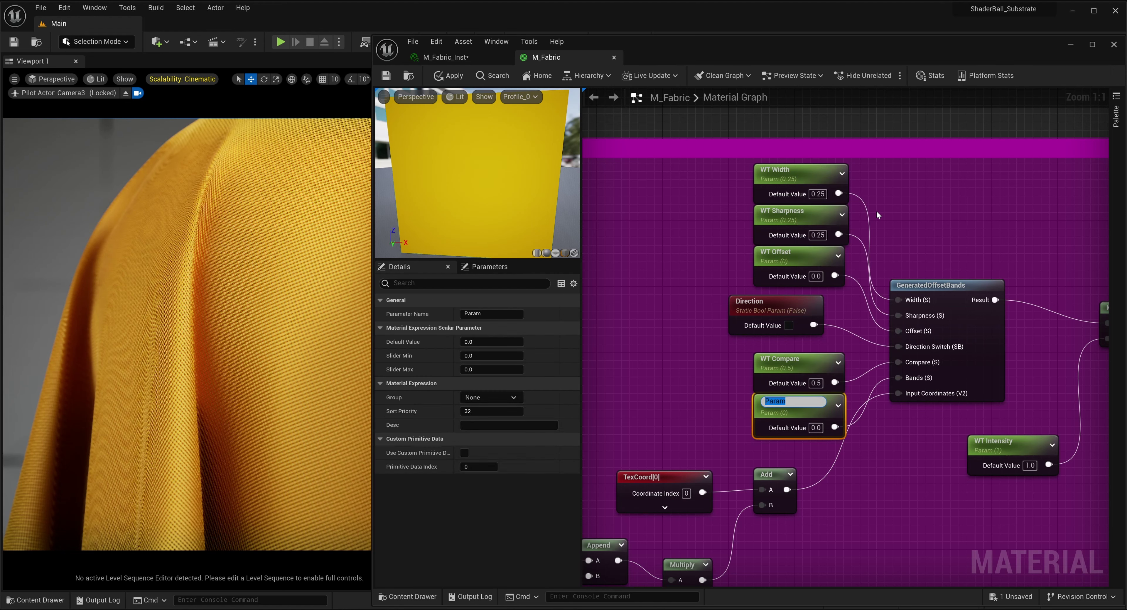
type("WT Bands")
key("Return")
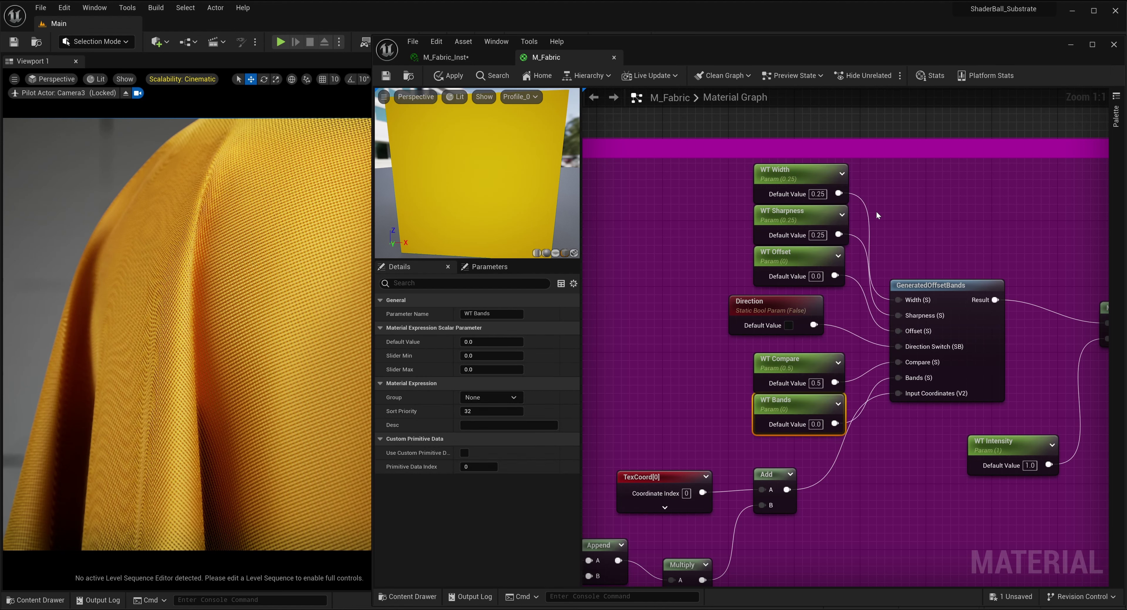
left_click(815, 425)
type("1")
left_click(849, 462)
Connect the Wave Texture's final Multiply to the Value input of PreparePerturbNormalHQ and preview the material on a sphere.
scroll(848, 462, "down", 3)
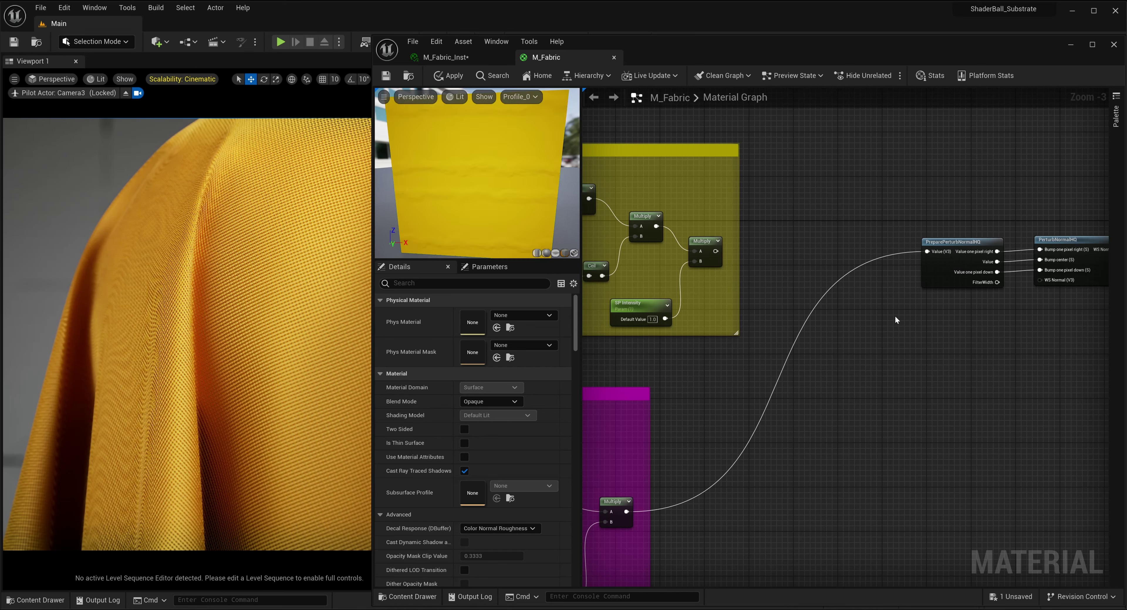
left_click_drag(492, 169, 492, 200)
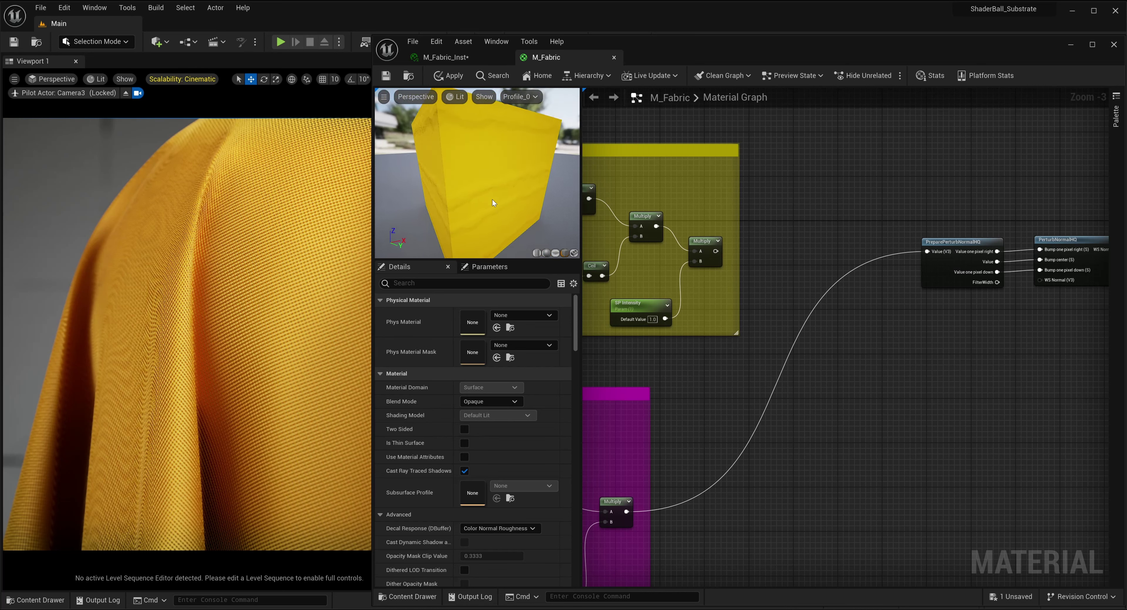
left_click(547, 253)
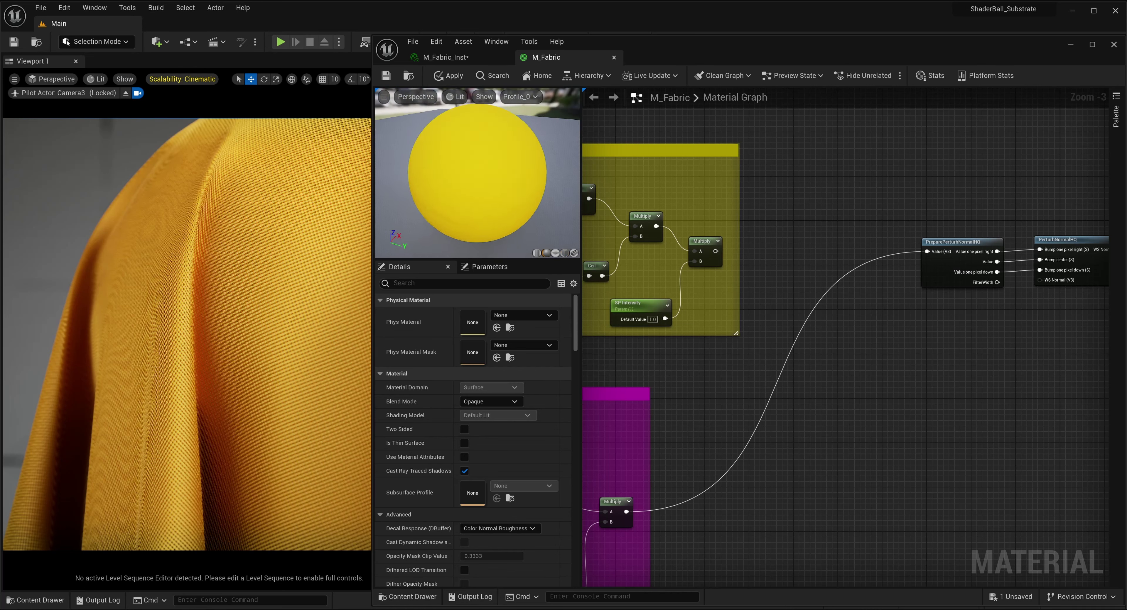
left_click_drag(464, 175, 516, 174)
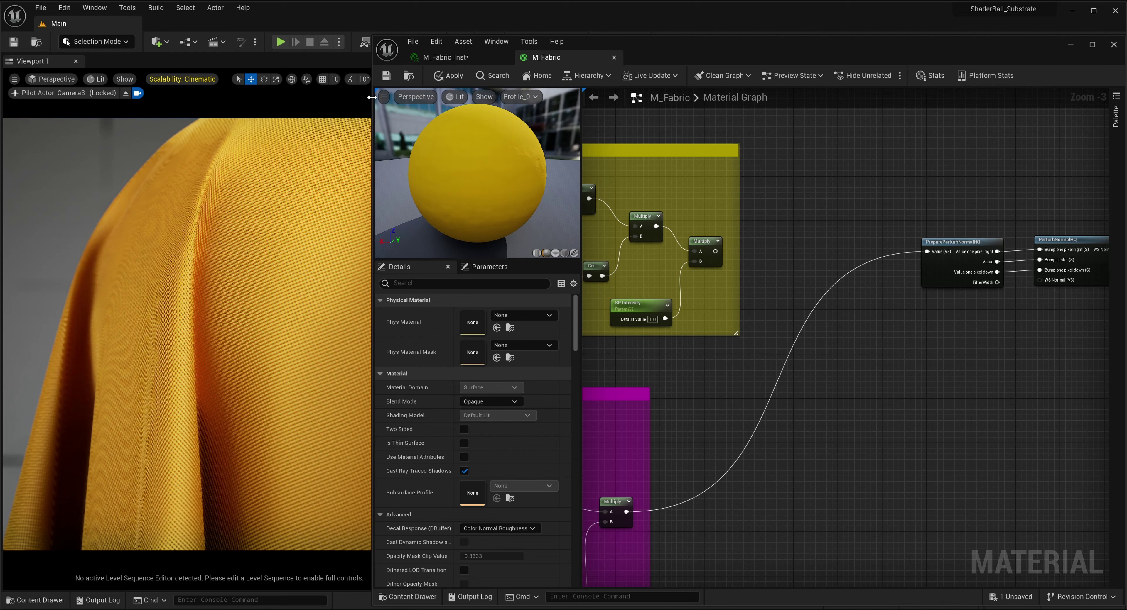
Apply and save the M_Fabric material, and bring up the M_Fabric_Inst material instance.
left_click(446, 76)
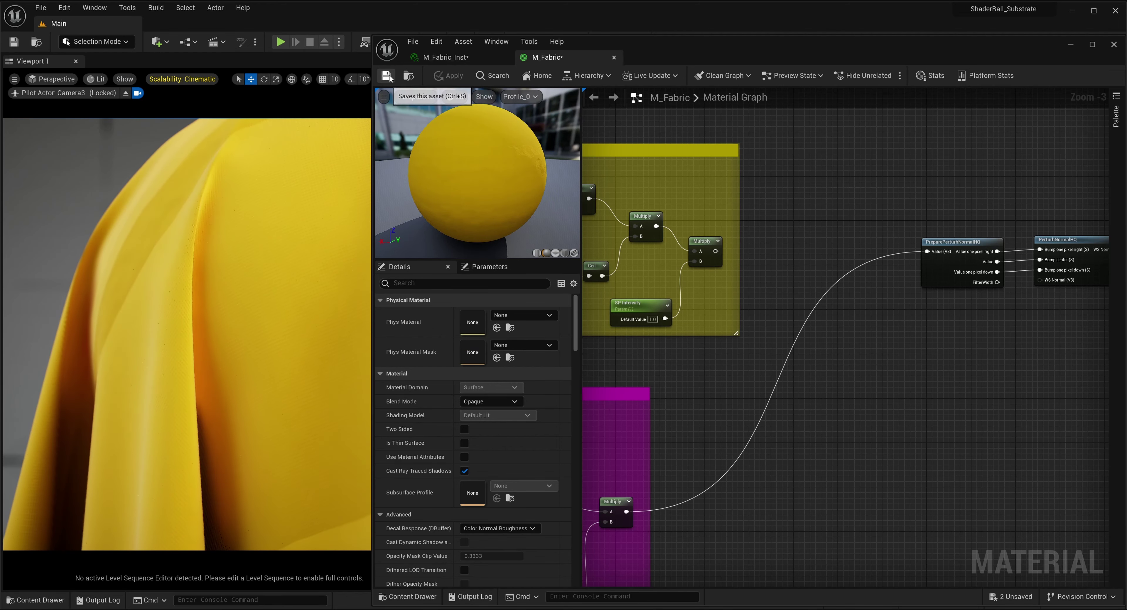
left_click(387, 77)
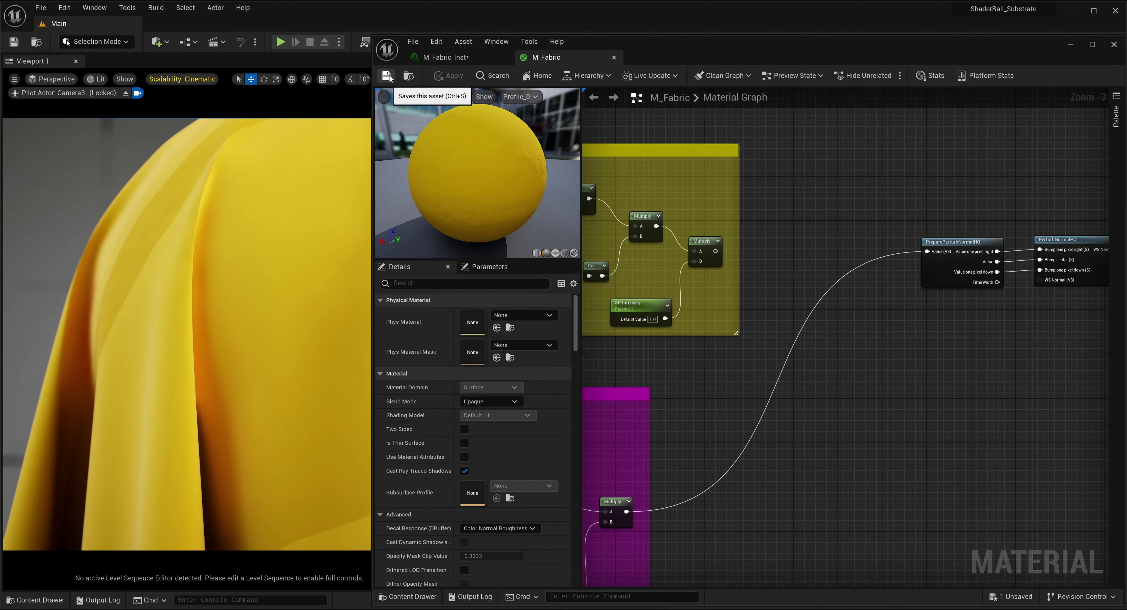
left_click(442, 57)
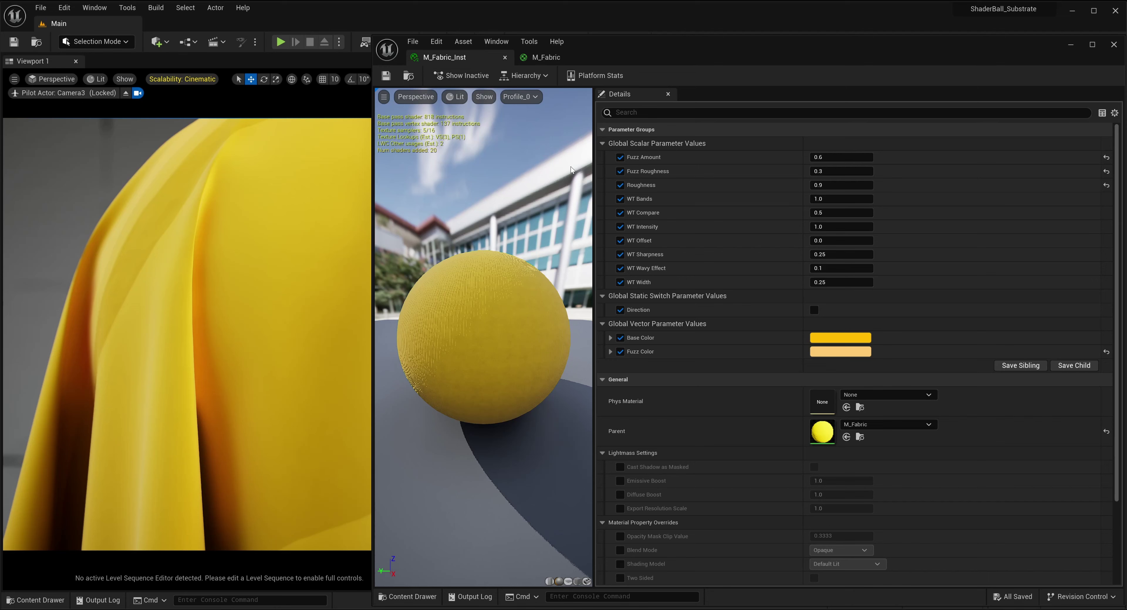
Try different WT Bands, Compare, Intensity, Offset, Sharpness and Width values in the instance, with WT Wavy Effect at 0.
mouse_move(816, 199)
left_mouse_down()
mouse_move(881, 199)
mouse_move(811, 213)
mouse_move(825, 213)
mouse_move(818, 228)
mouse_move(797, 228)
mouse_move(825, 231)
left_mouse_up()
left_click_drag(824, 238, 893, 237)
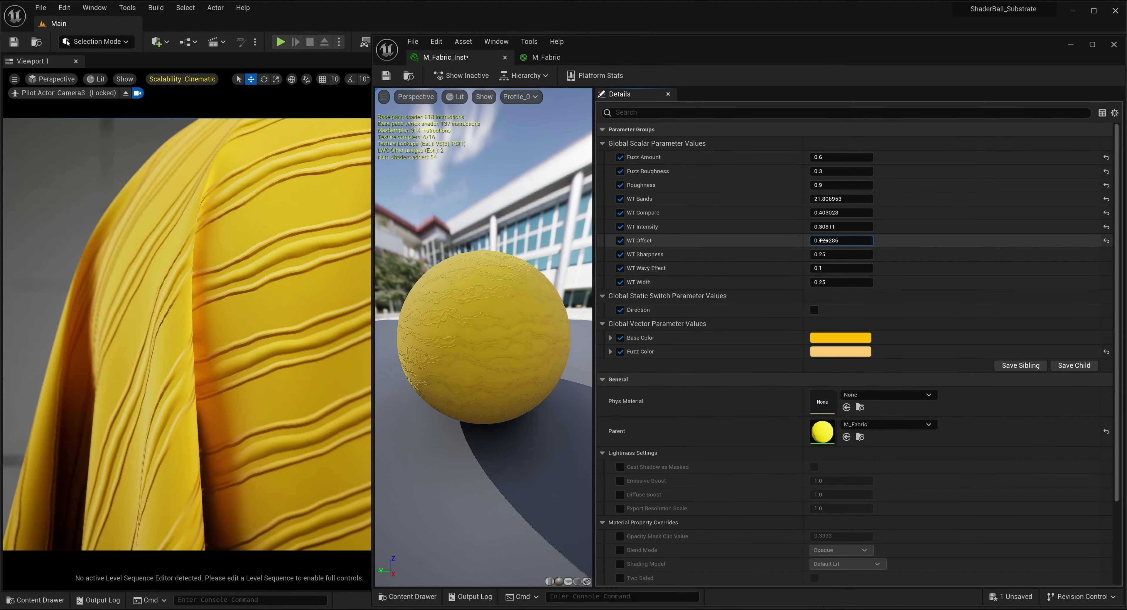
mouse_move(831, 255)
left_mouse_down()
mouse_move(796, 255)
mouse_move(829, 285)
mouse_move(820, 252)
mouse_move(858, 252)
mouse_move(827, 255)
mouse_move(836, 268)
mouse_move(860, 268)
mouse_move(829, 272)
left_mouse_up()
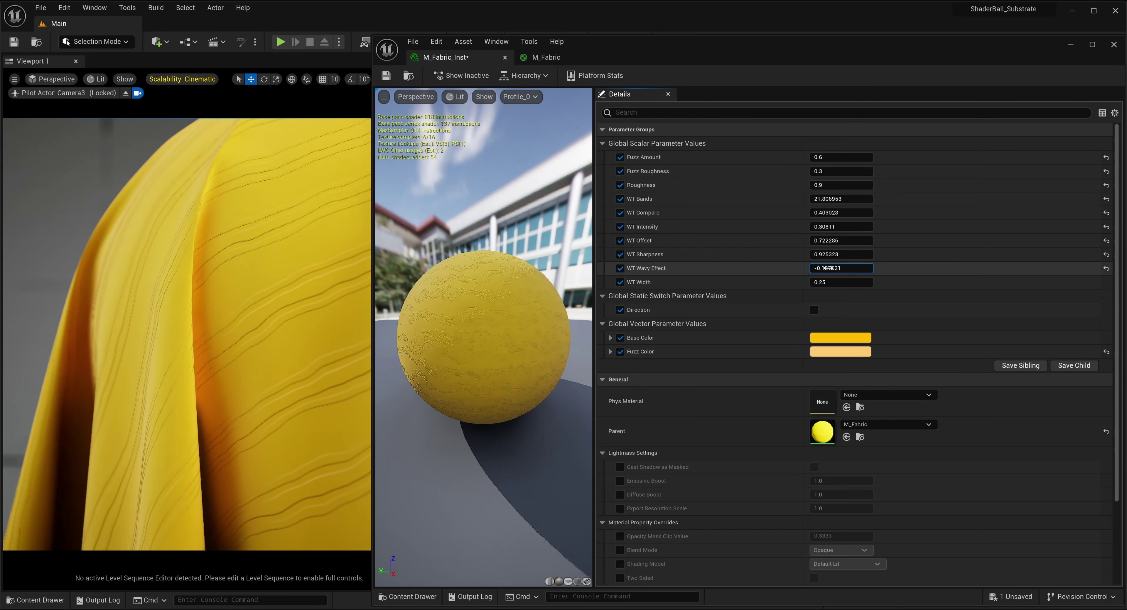
type("0")
key("Return")
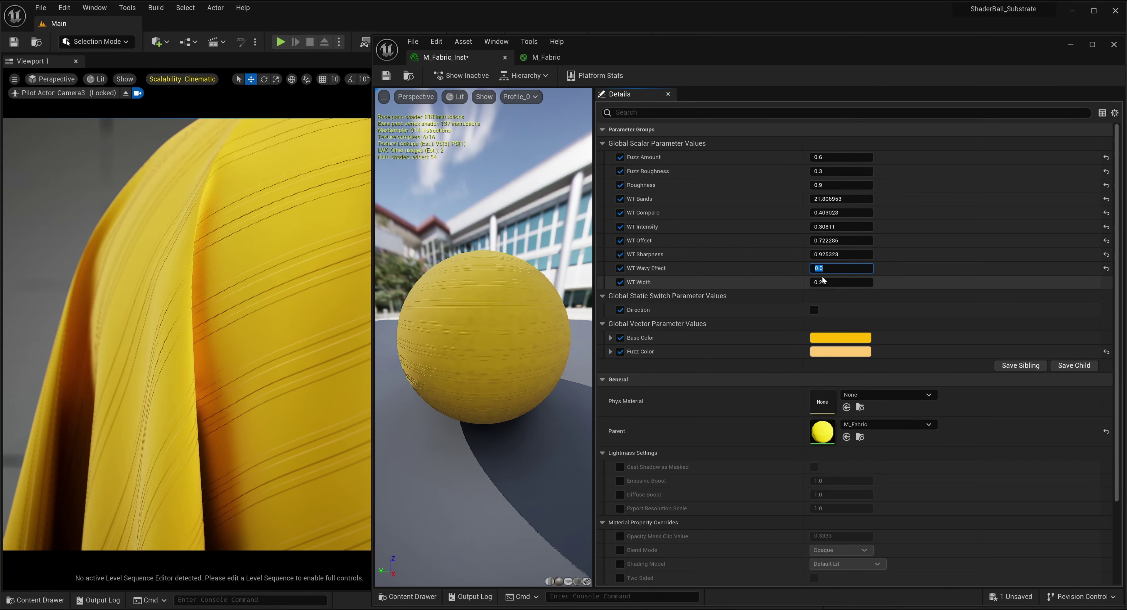
left_click_drag(822, 283, 821, 288)
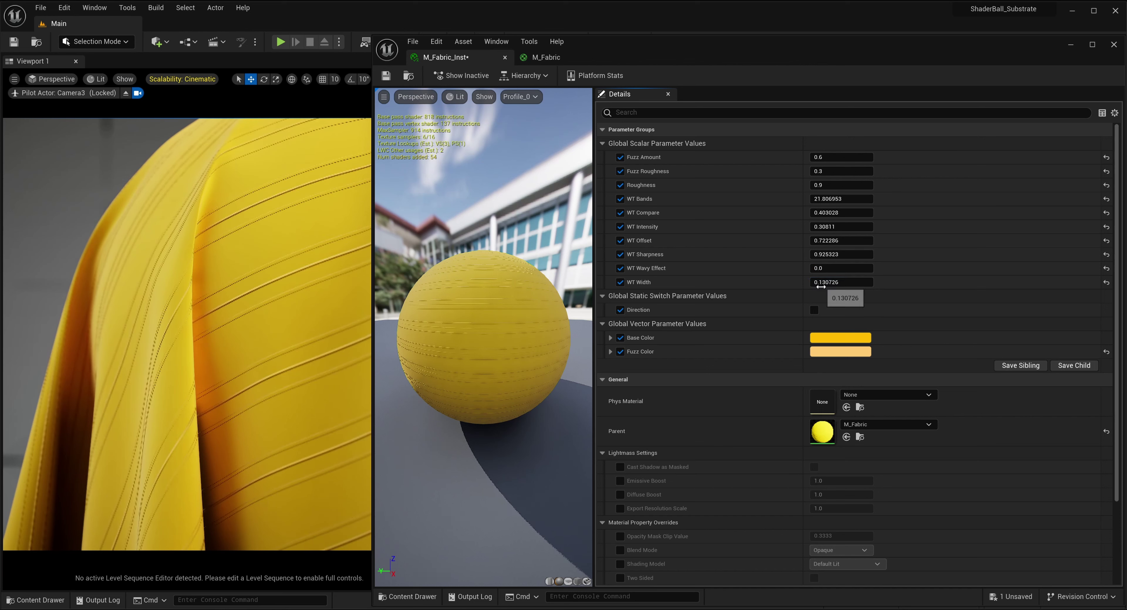
Set WT Bands to 80 and WT Compare to 0.7 in the material instance.
left_click(824, 198)
type("80")
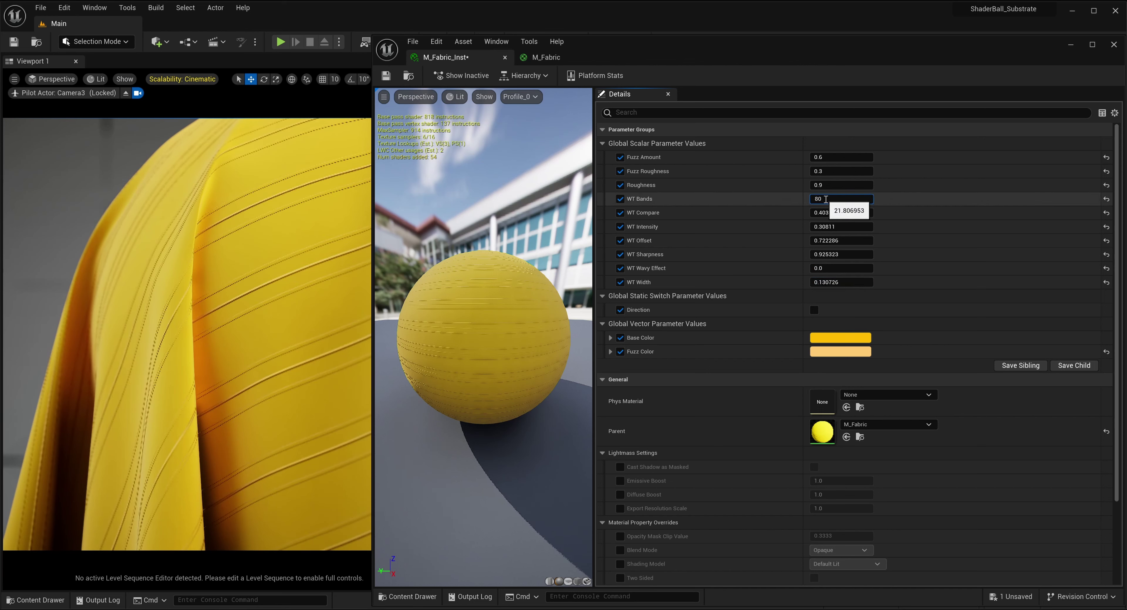
key("Return")
left_click(836, 213)
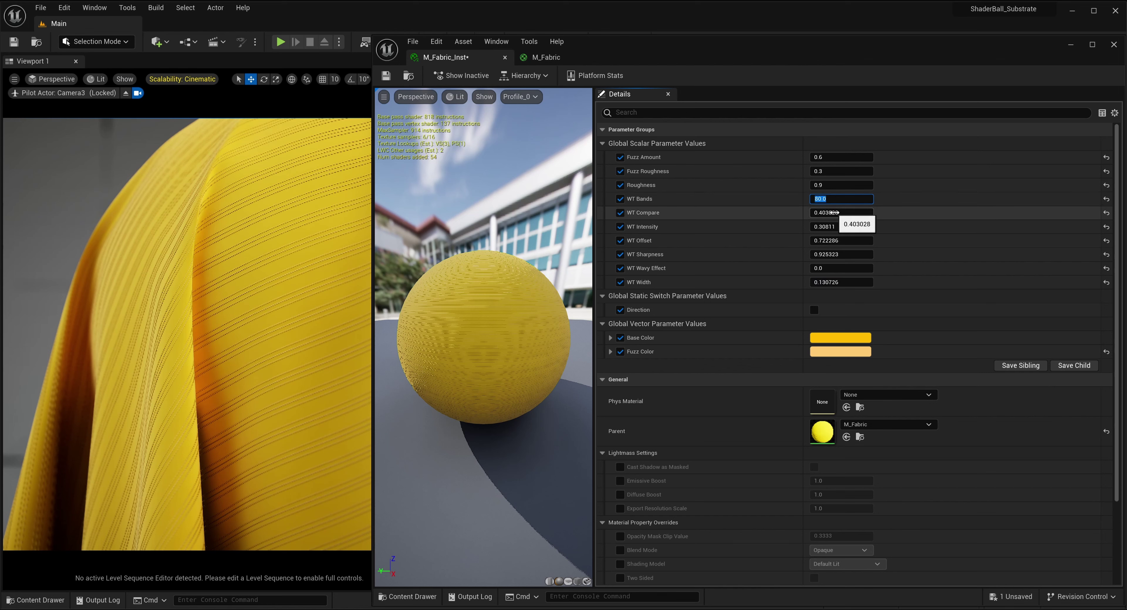
type("0.7")
key("Return")
Set WT Intensity to 0.1 and WT Offset to 0 in the material instance.
left_click(829, 227)
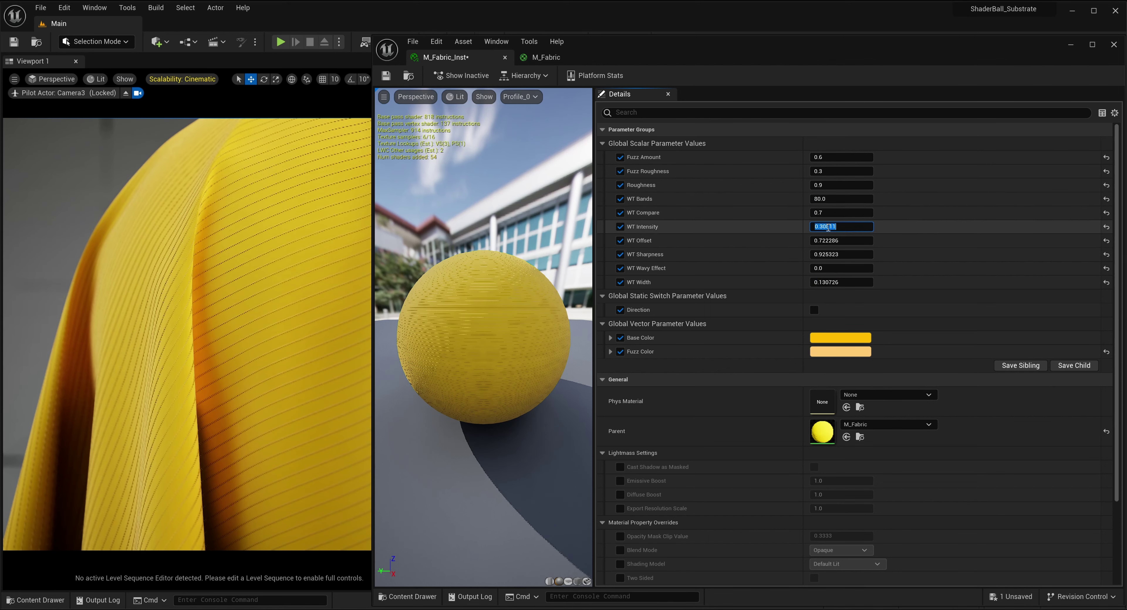
type(".1")
key("Return")
left_click(827, 241)
type("0")
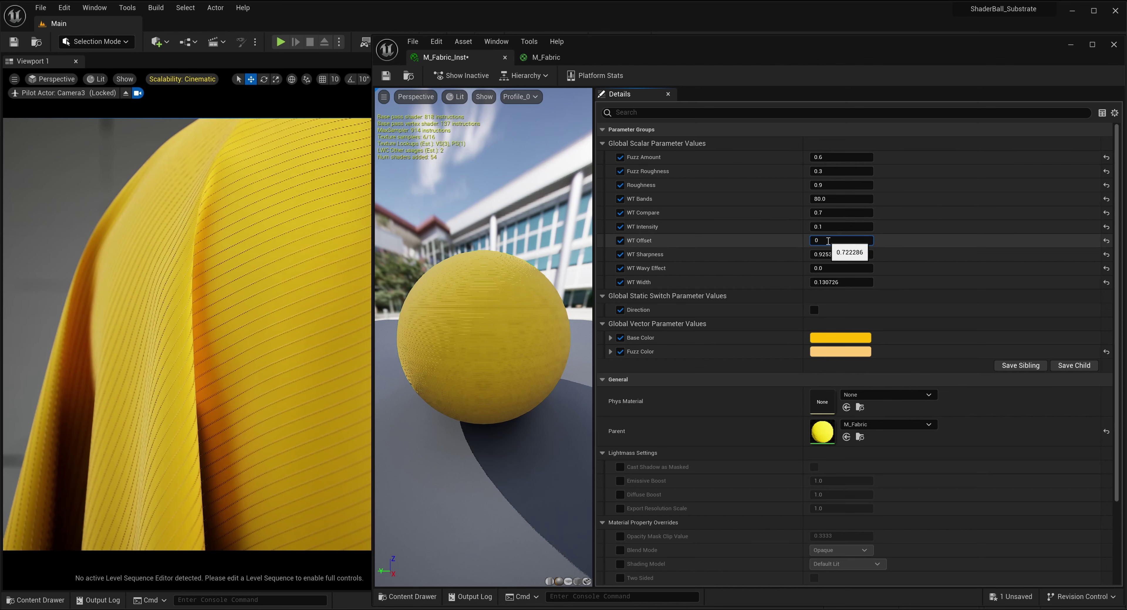
key("Return")
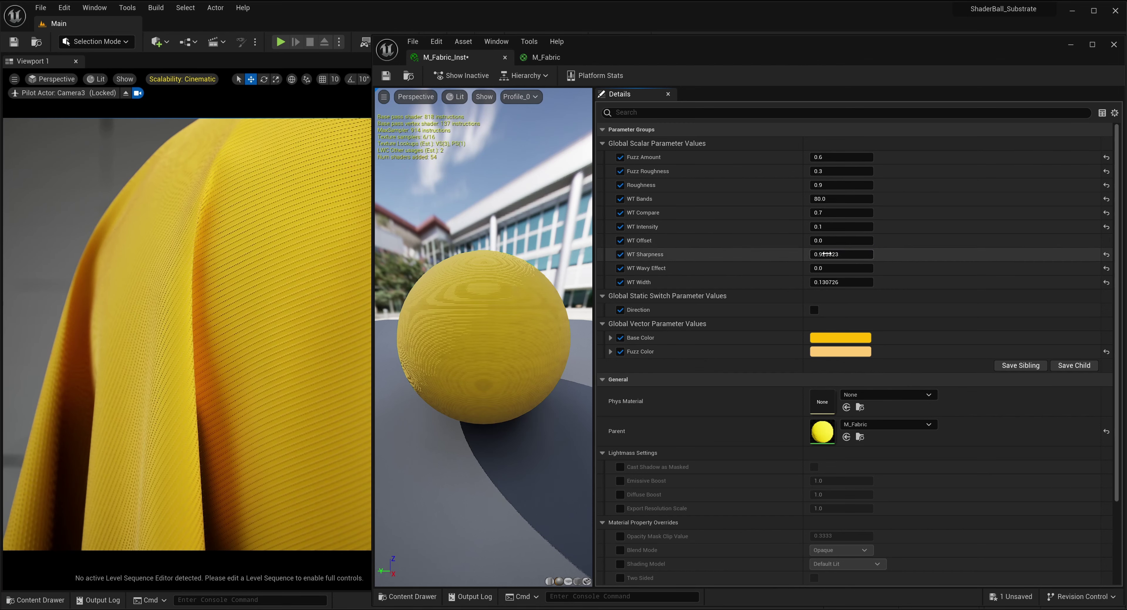
Set WT Sharpness to 0.8 and WT Wavy Effect to 0.01 in the material instance.
left_click(827, 254)
type(".8")
key("Return")
left_click(824, 269)
type("0.")
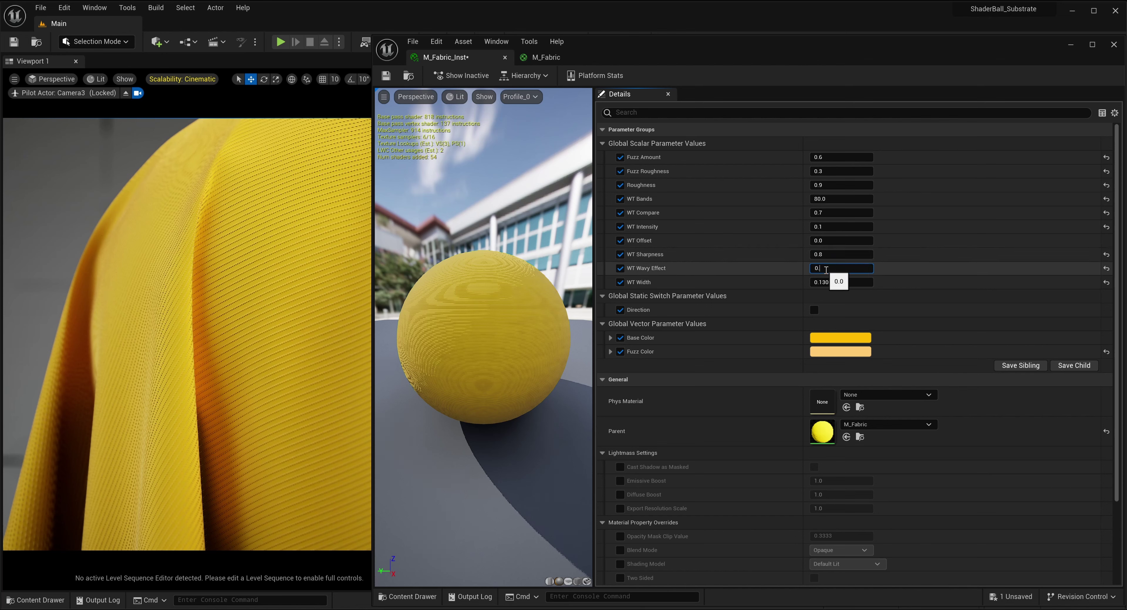
type("01")
key("Return")
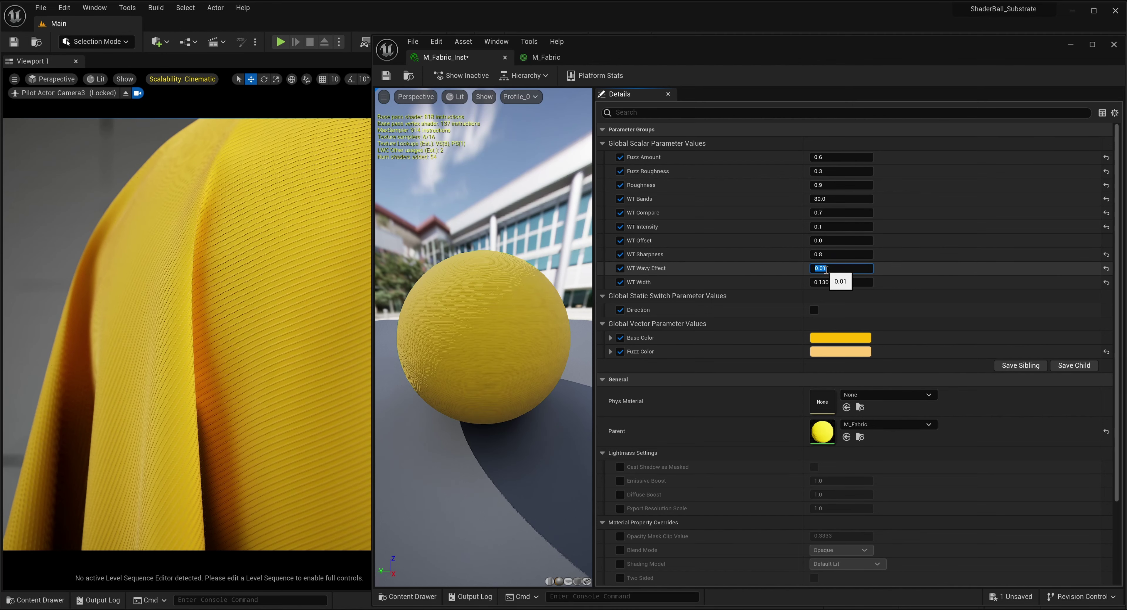
Set WT Width to 0.25 and enable the Direction switch, saving the material instance with these settings.
left_click(826, 282)
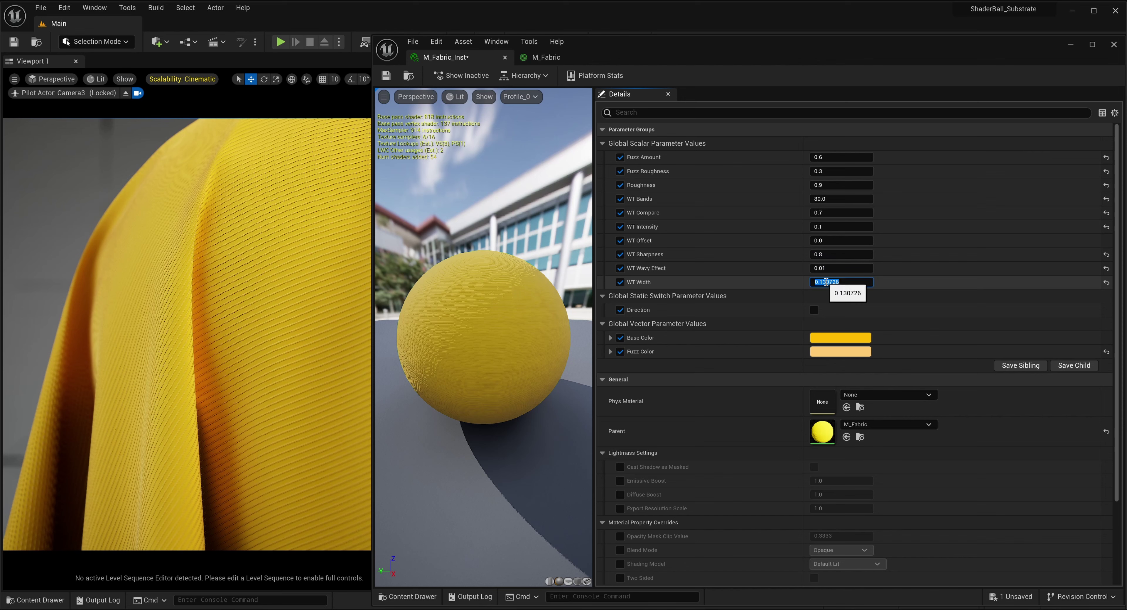
type("0.25")
key("Return")
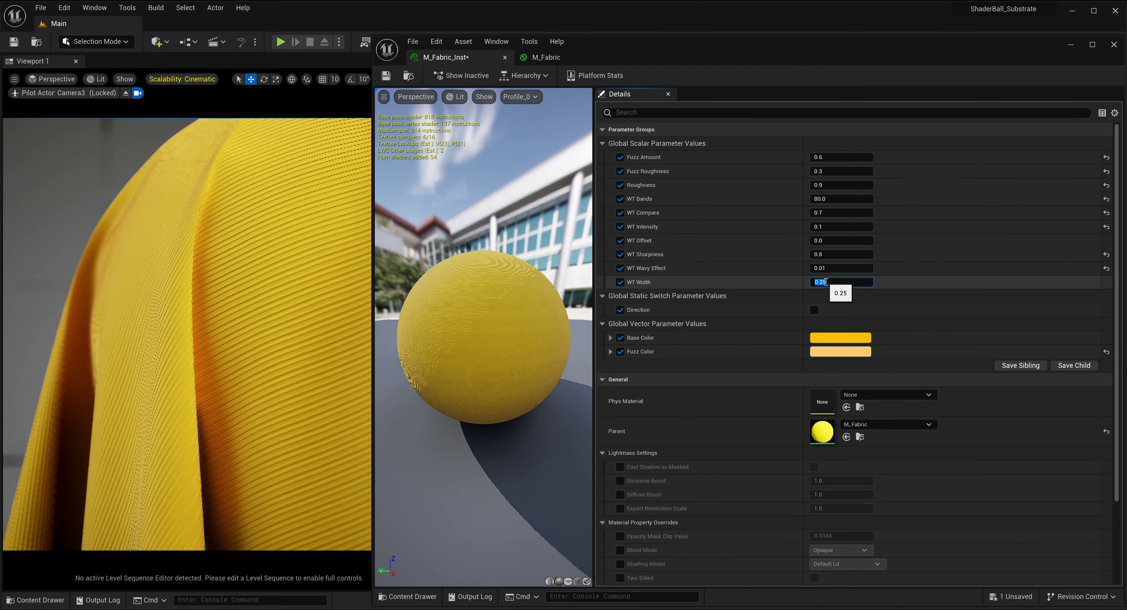
left_click(814, 310)
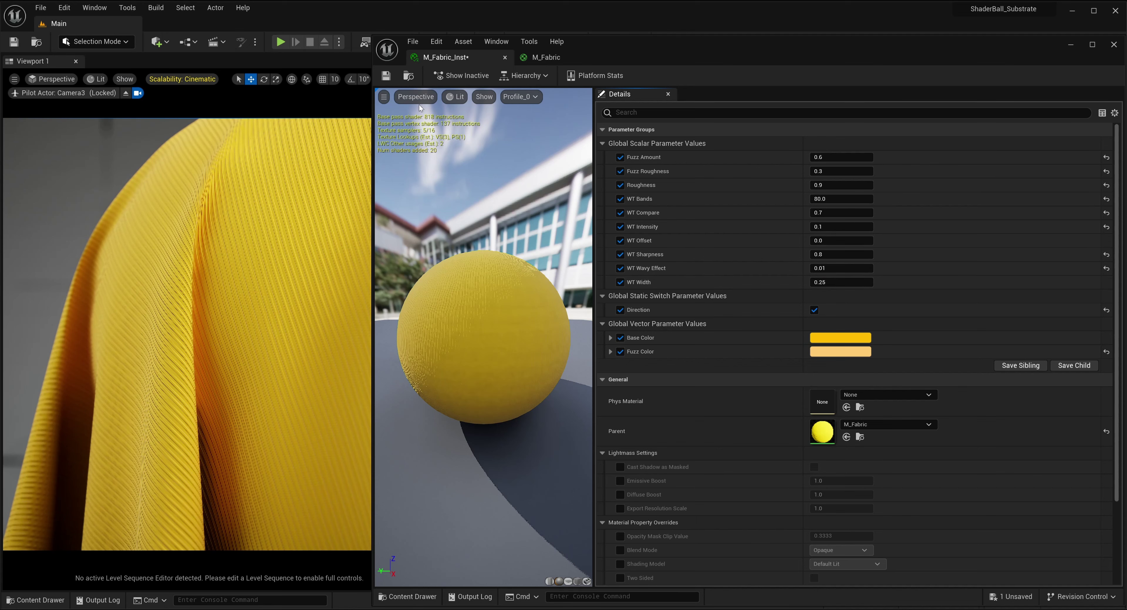
left_click(389, 79)
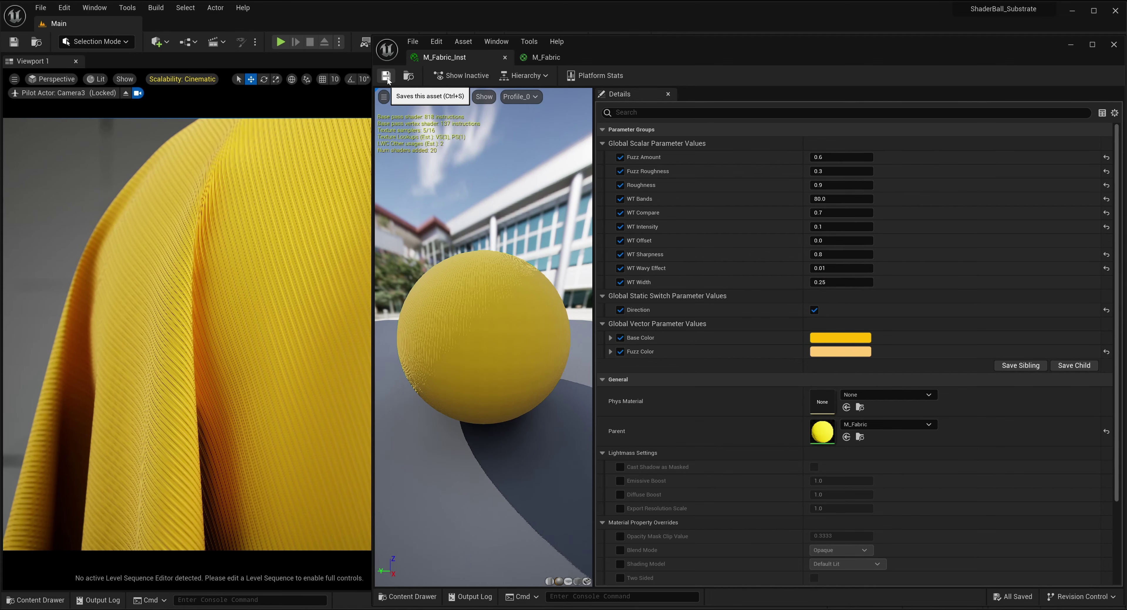
In the M_Fabric graph, add a TextureCoordinate node below the Wave Texture group with UTiling and VTiling set to 100.
left_click(552, 58)
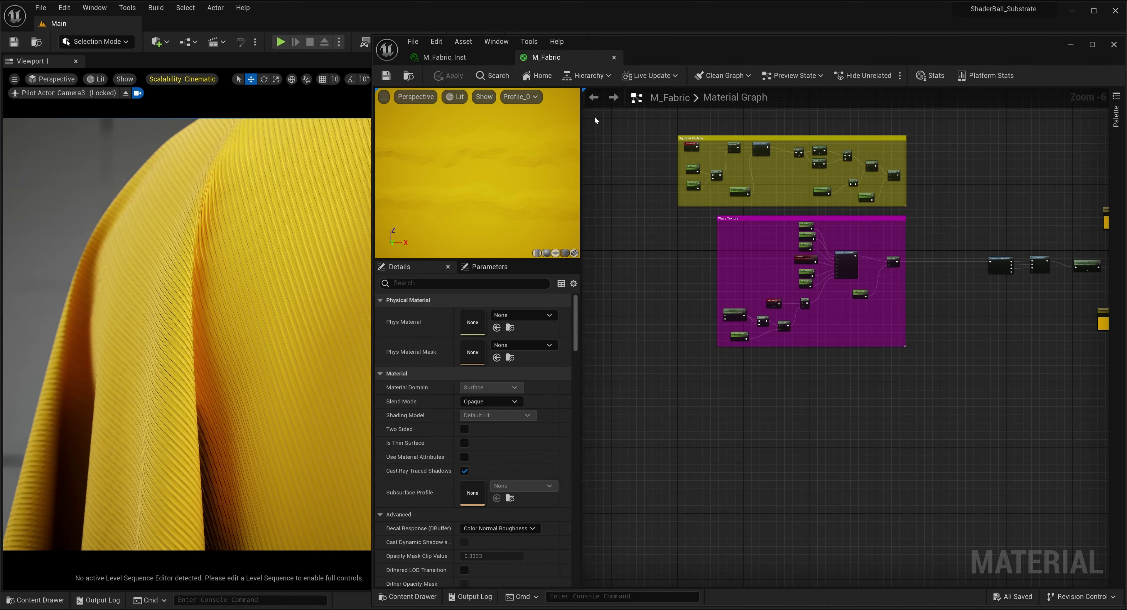
scroll(737, 389, "up", 3)
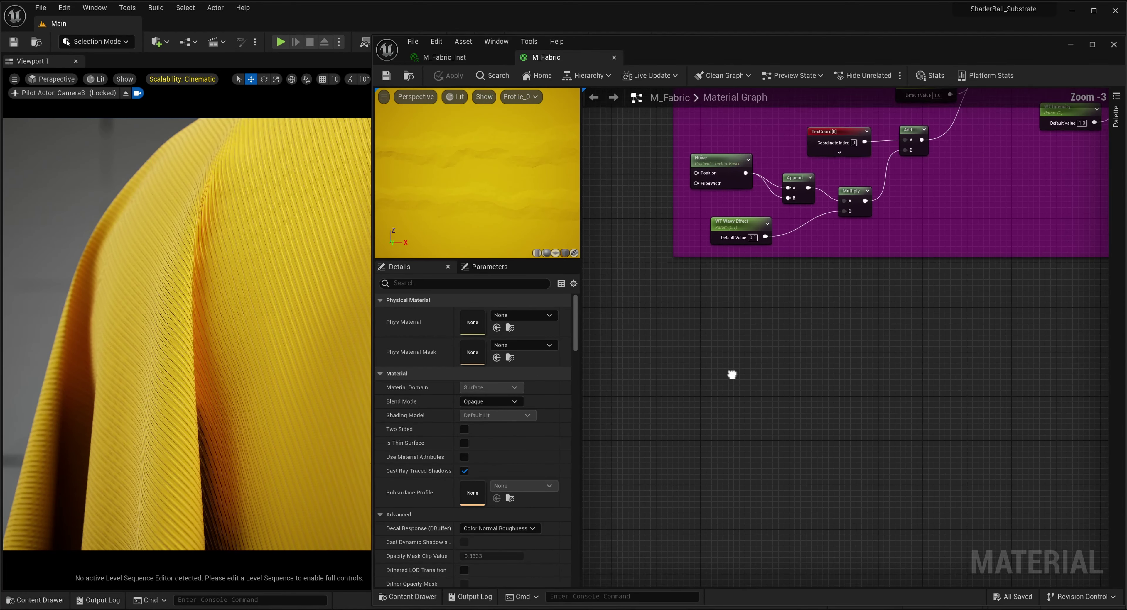
right_click(654, 273)
type("texcoord")
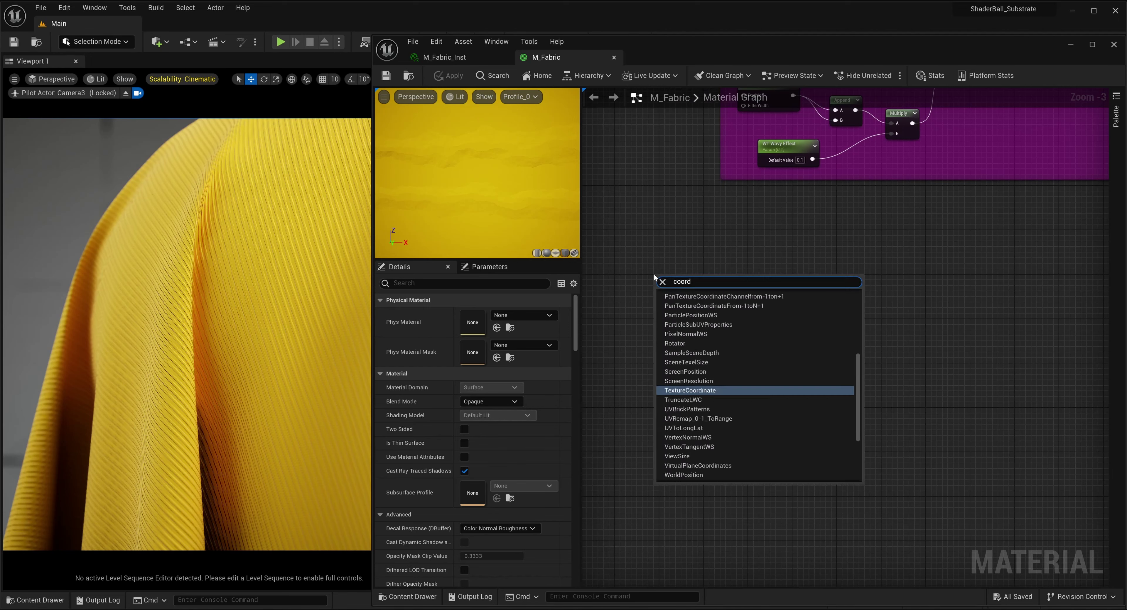
key("Return")
left_click(486, 327)
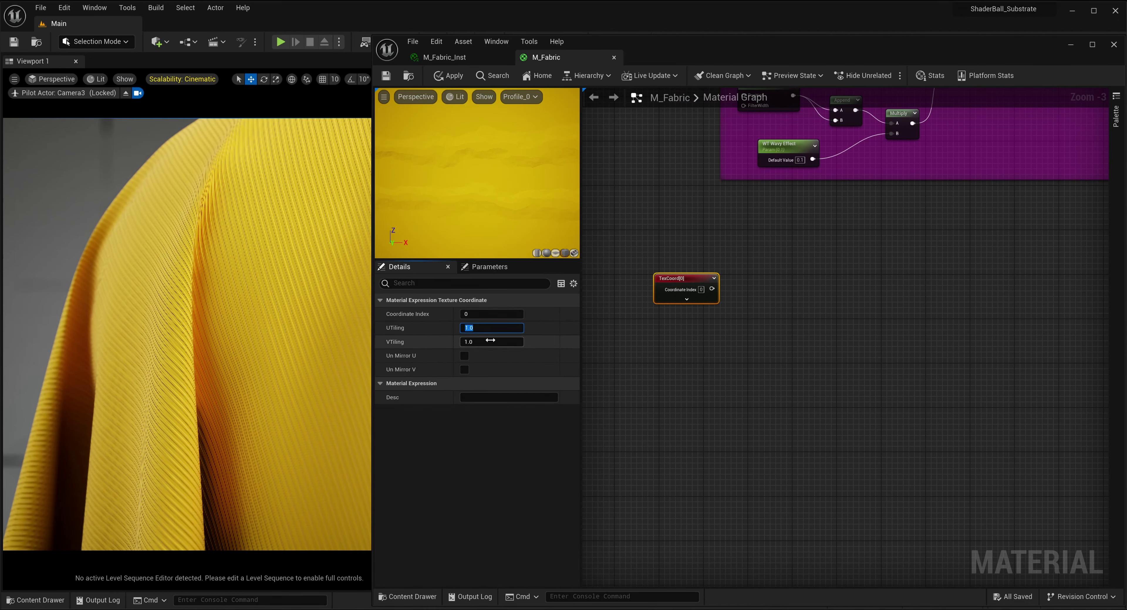
type("100")
key("Tab")
type("100")
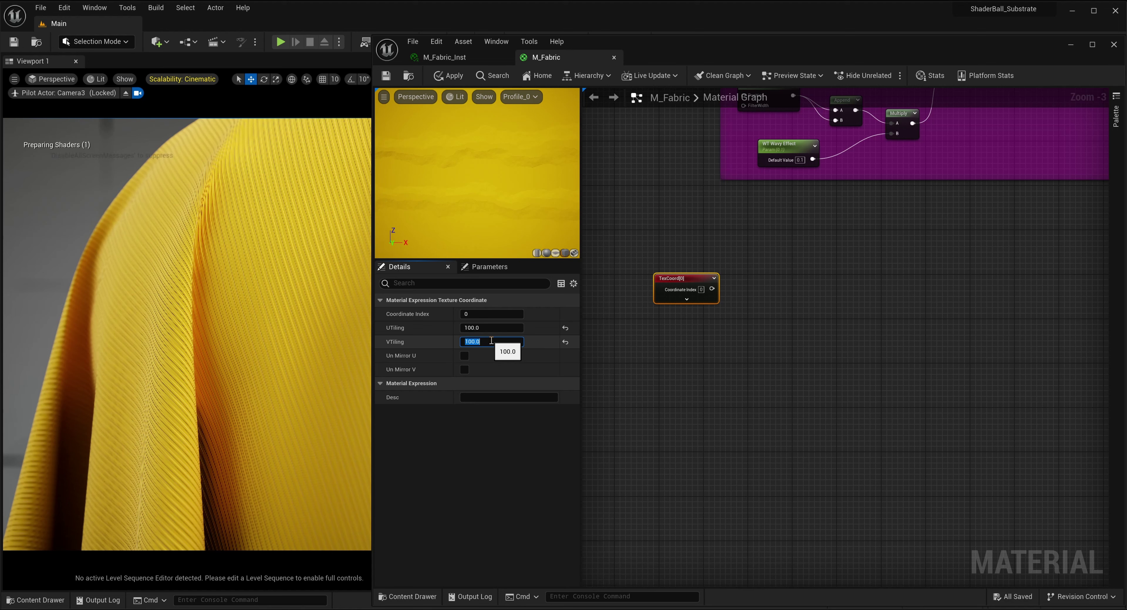
key("Return")
scroll(489, 187, "down", 5)
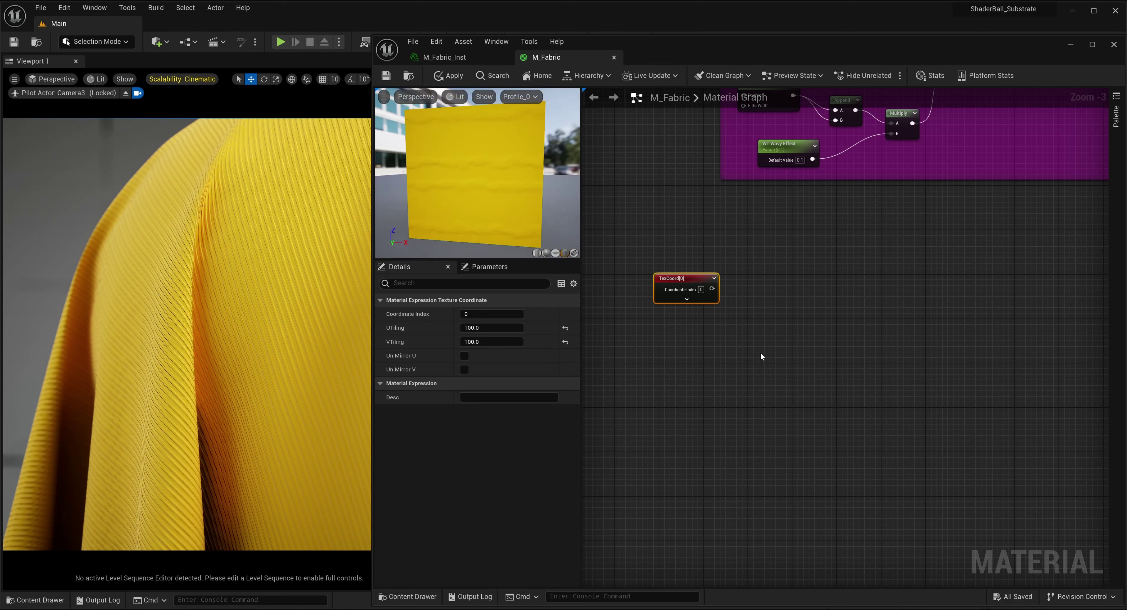
Multiply the new TextureCoordinate by a constant of 1 connected to the Multiply node's B input.
left_click_drag(712, 289, 774, 286)
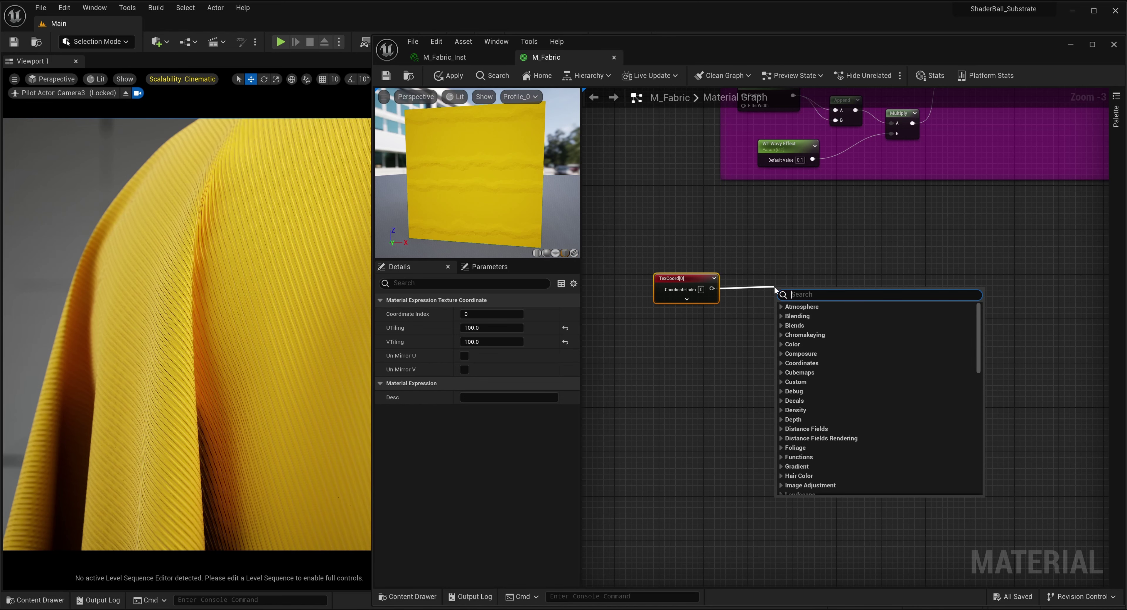
type("*")
key("Return")
left_click(700, 326)
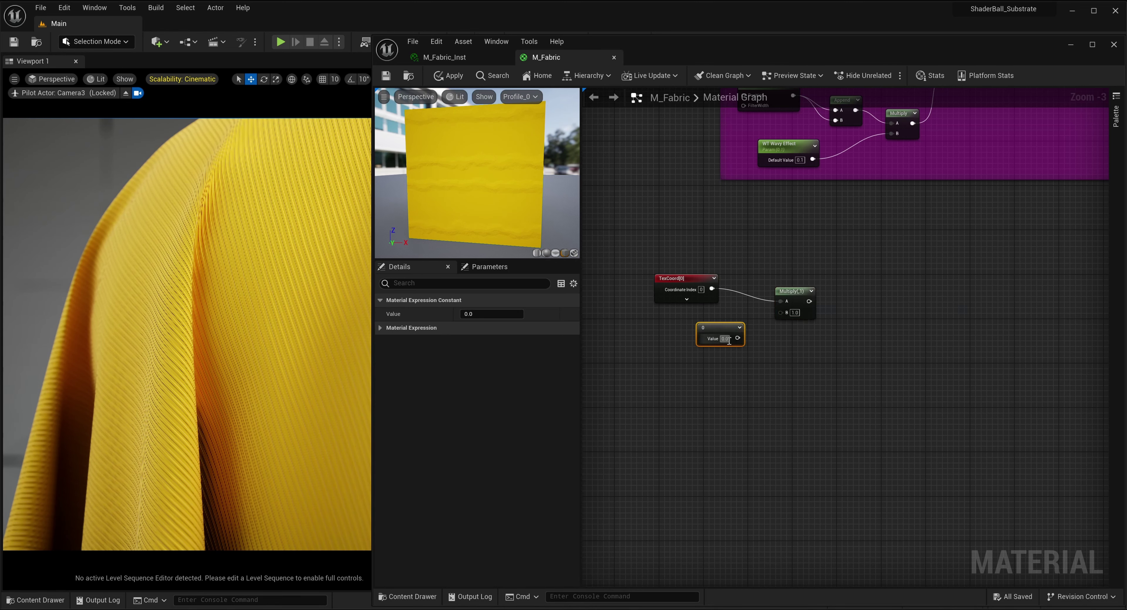
left_click_drag(738, 338, 780, 311)
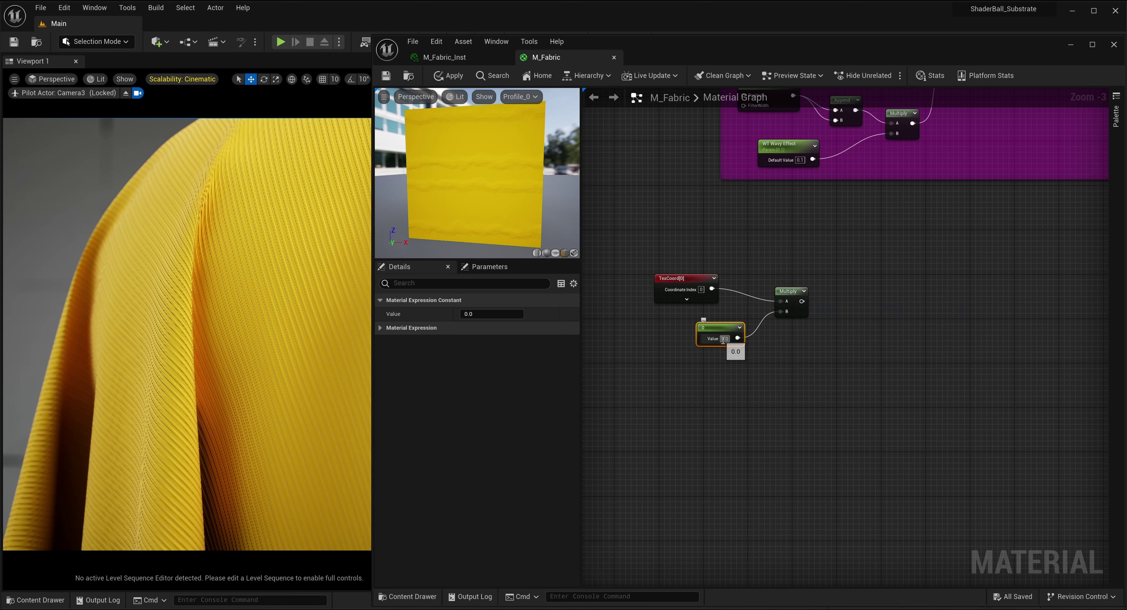
type("1")
key("Return")
Feed the Multiply output into an AppendVector node and connect a constant of 0 to its B input.
left_click_drag(801, 301, 839, 301)
type("append")
key("Up")
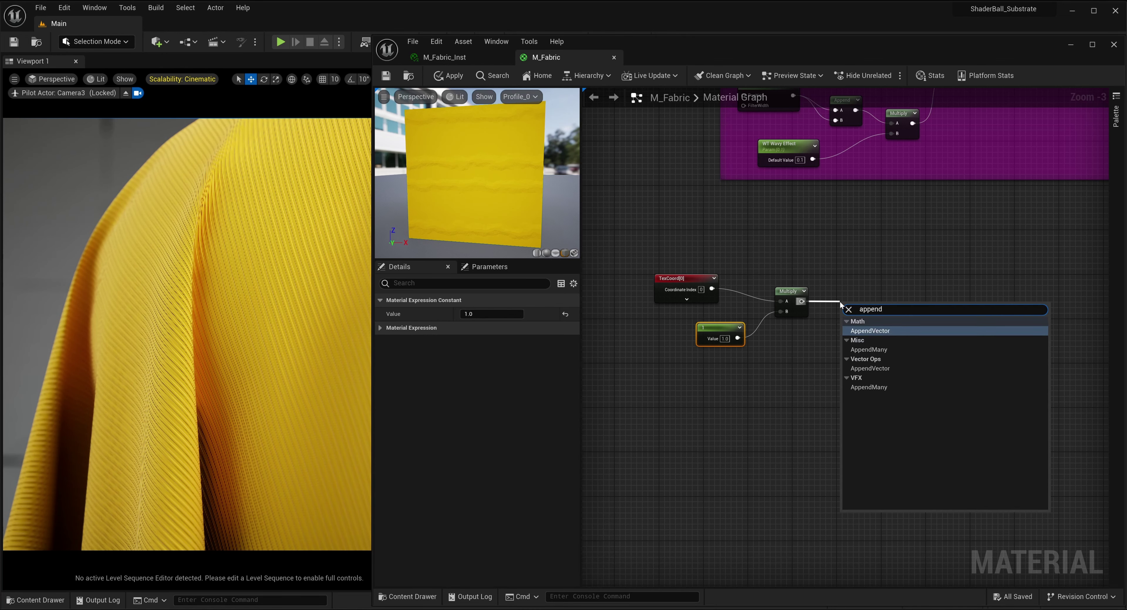
key("Return")
left_click(782, 349)
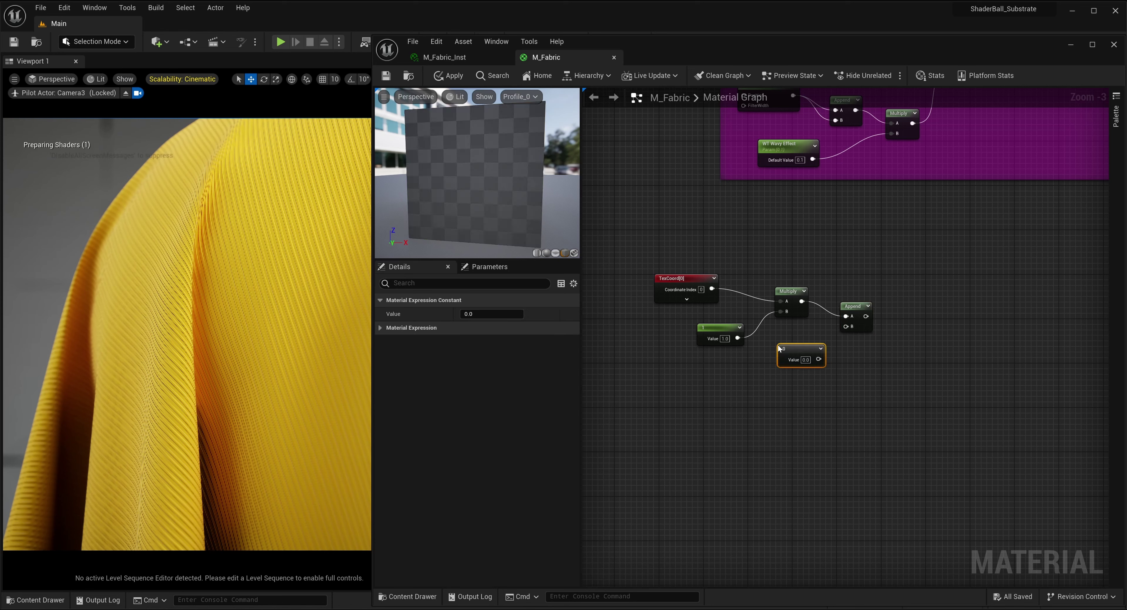
left_click_drag(818, 359, 901, 316)
Add a Noise node after the Append with function Gradient - Texture Based, Output Min 0 and Level Scale 20.
type("noise")
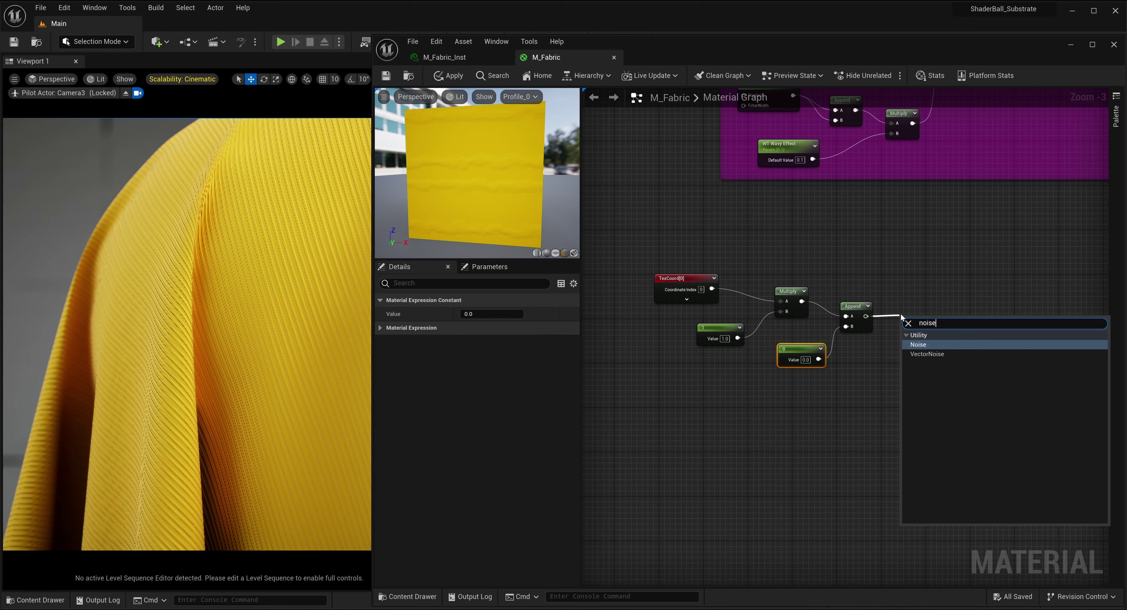
key("Return")
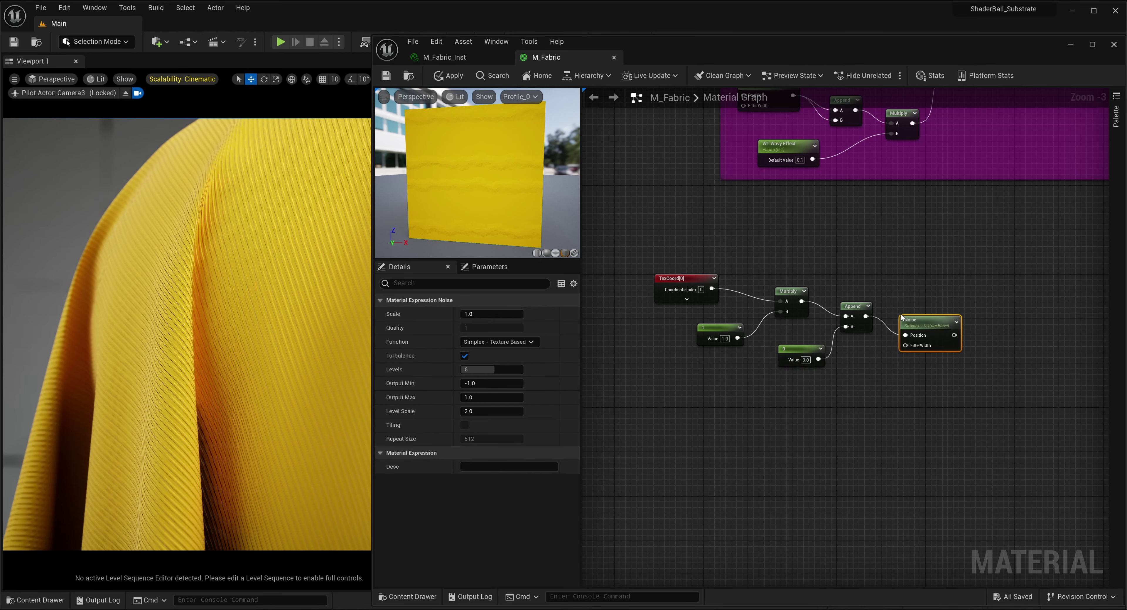
left_click(529, 342)
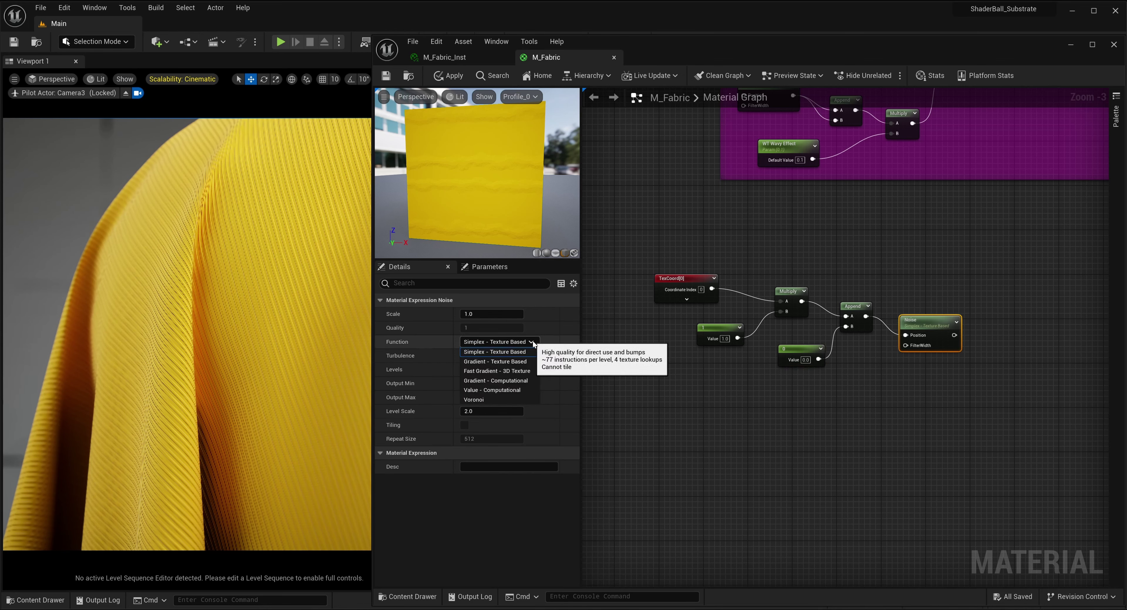
left_click(502, 361)
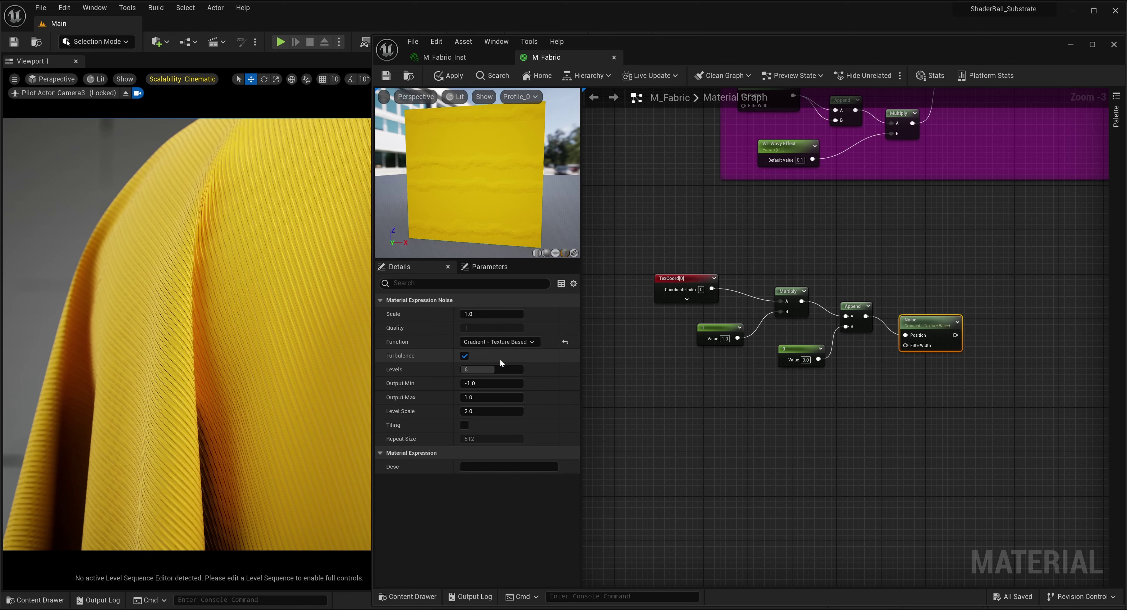
left_click(480, 383)
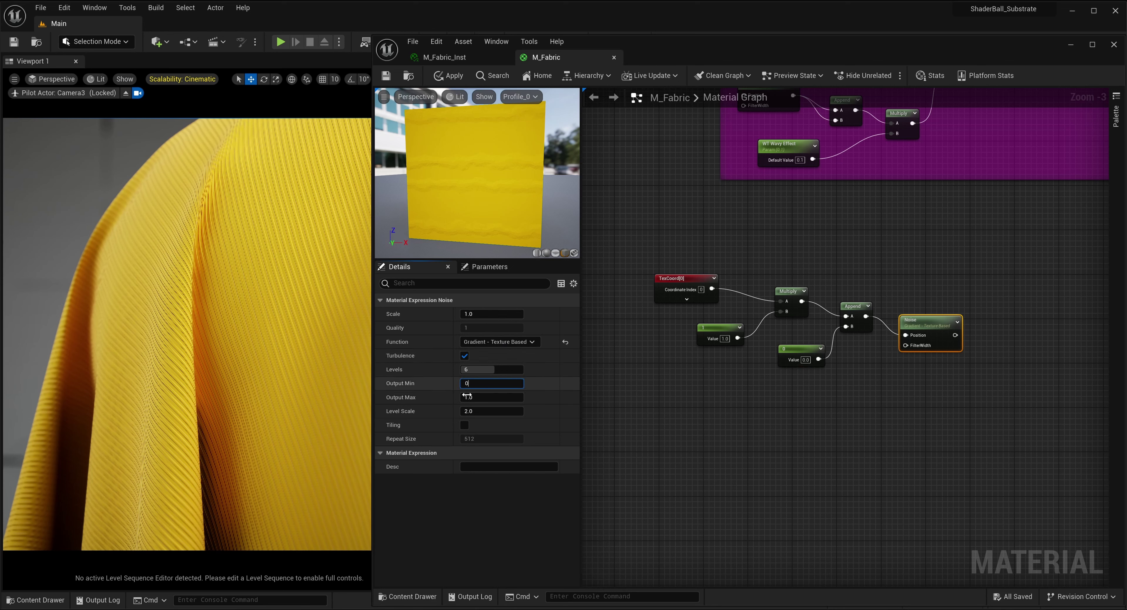
left_click(481, 411)
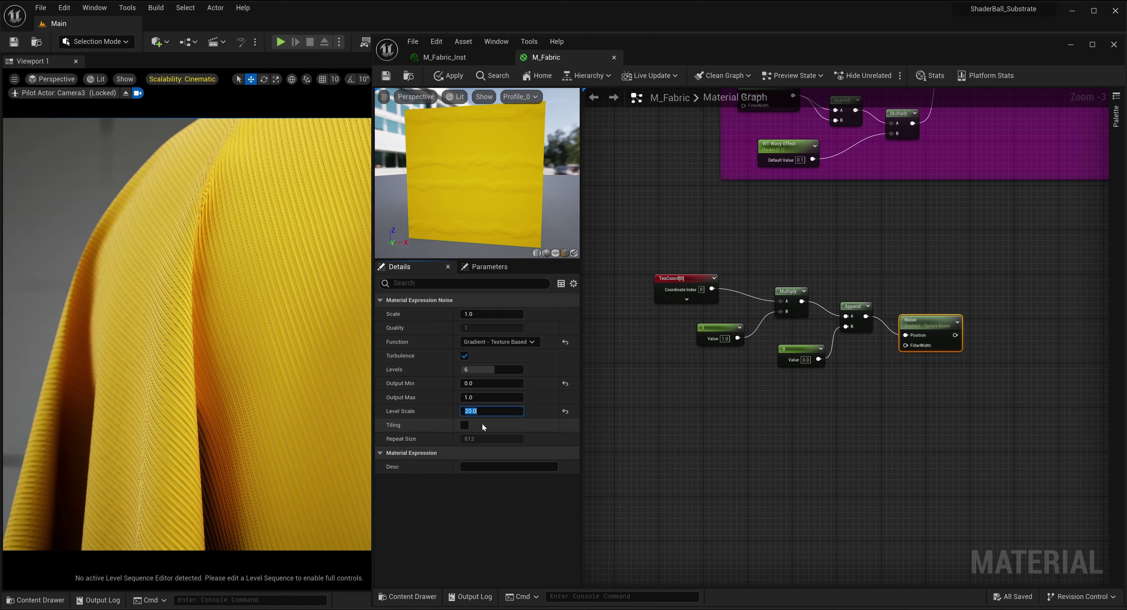
Duplicate the constant of 1 with the Multiply, Append and Noise nodes, placing the copies below the originals.
left_click(844, 309)
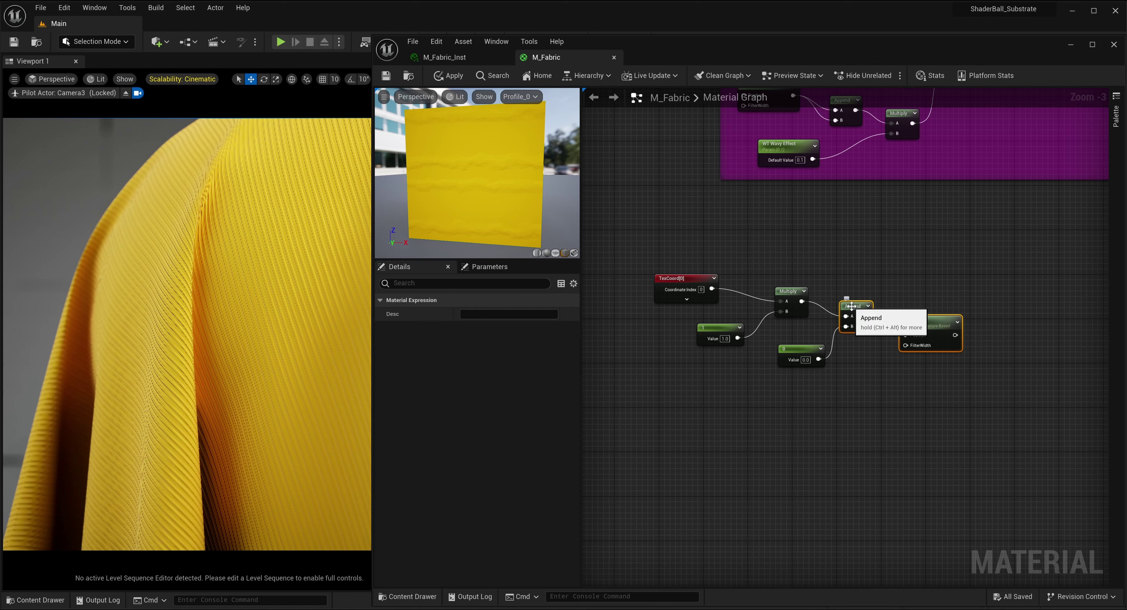
left_click(790, 292, "shift")
left_click(713, 326, "shift")
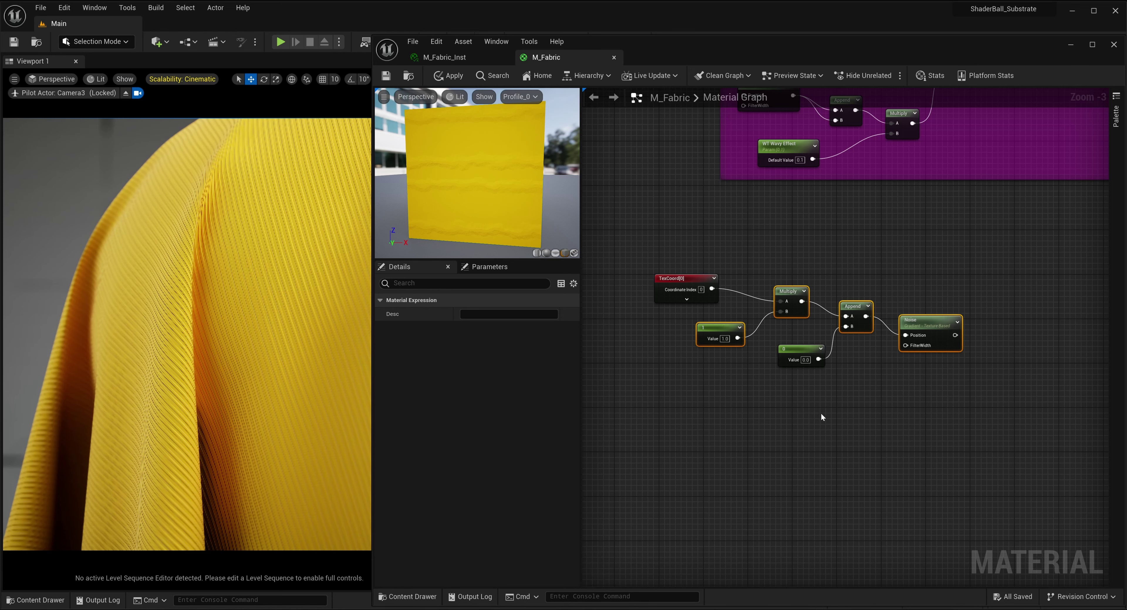
key("ctrl+d")
left_click_drag(933, 433, 913, 426)
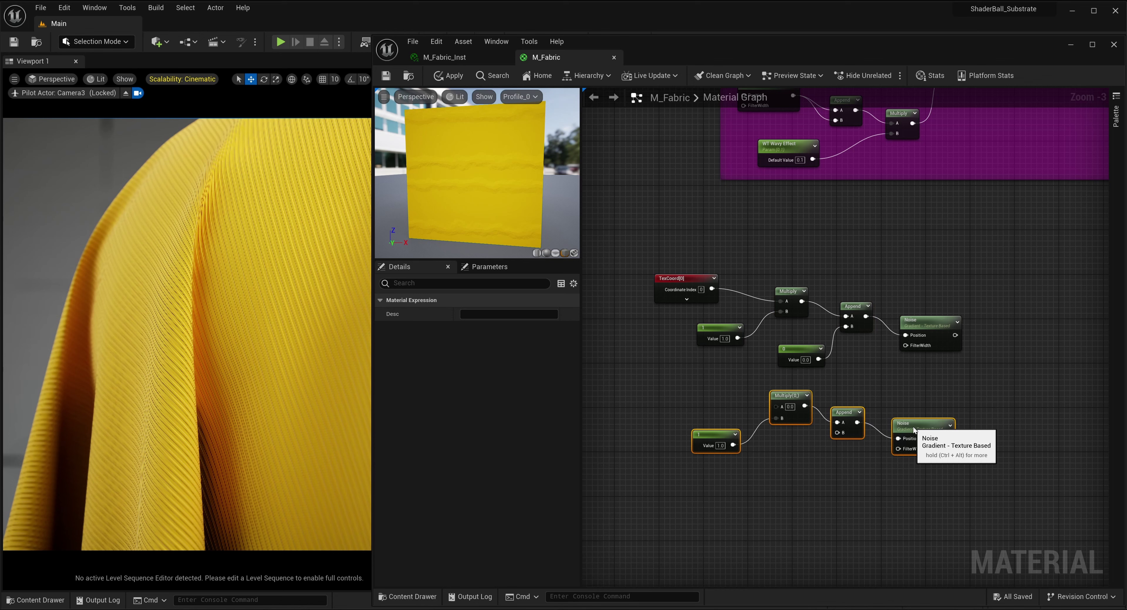
Connect the TextureCoordinate to the duplicated Multiply's A input and the constant of 0 to the duplicated Append's B input.
left_click(879, 373)
left_click_drag(671, 282, 773, 406)
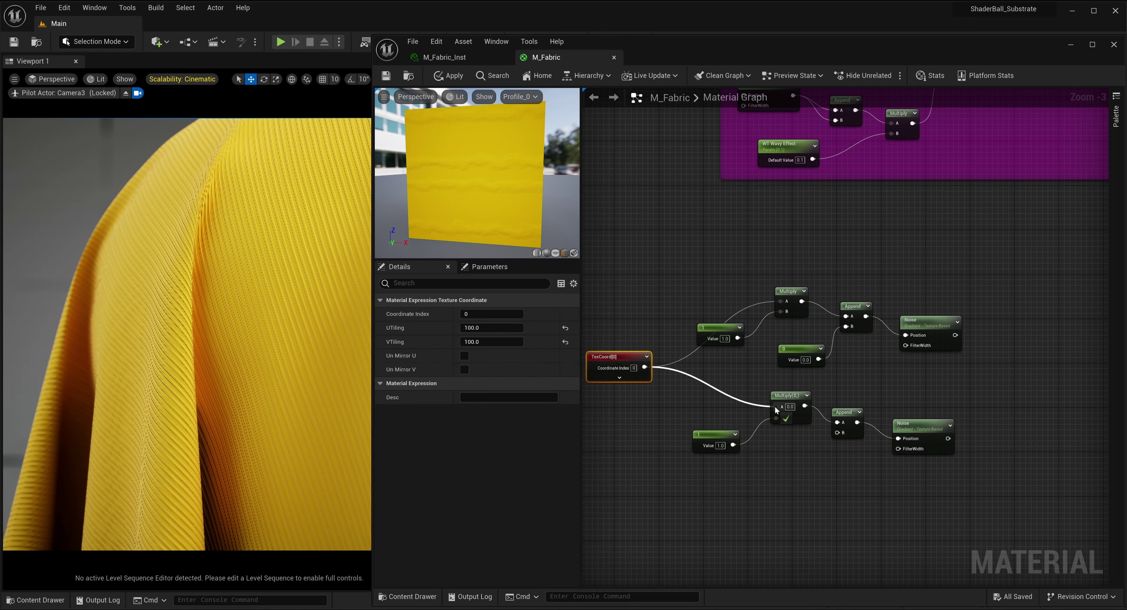
left_click_drag(818, 360, 837, 433)
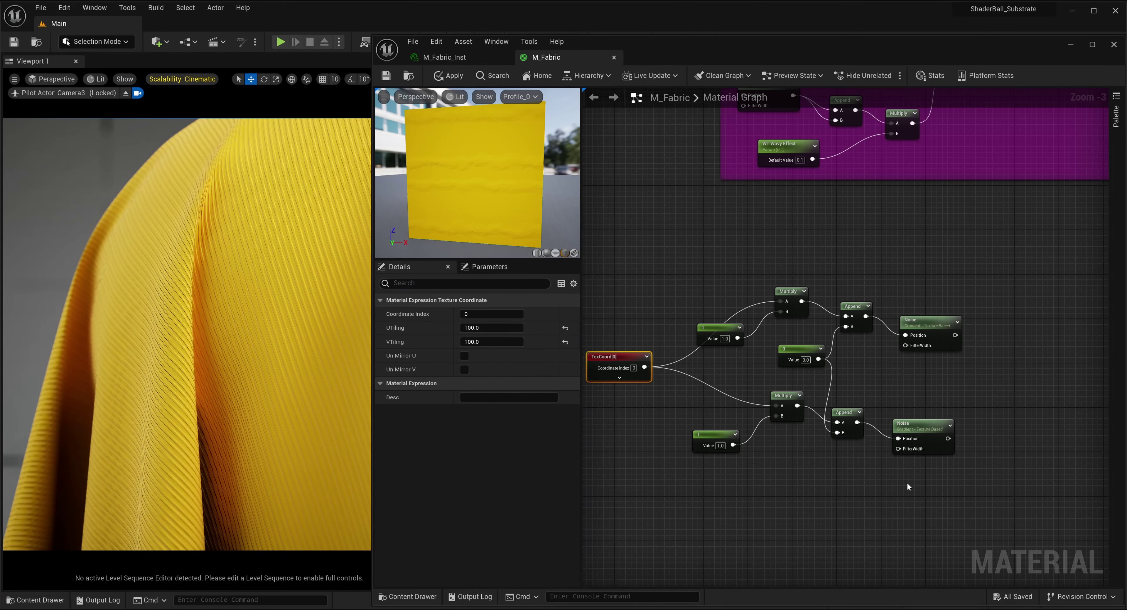
Set the lower Noise node to Scale 0.03, Levels 5, Output Max 0.5 and Level Scale 2, and enable Tiling.
left_click(918, 424)
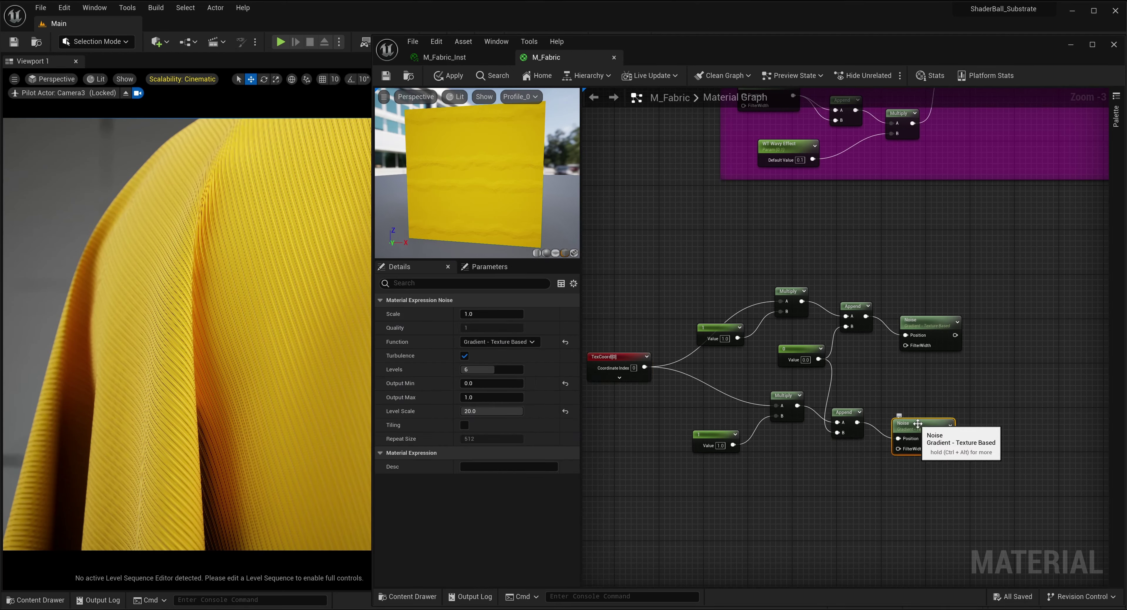
left_click(503, 314)
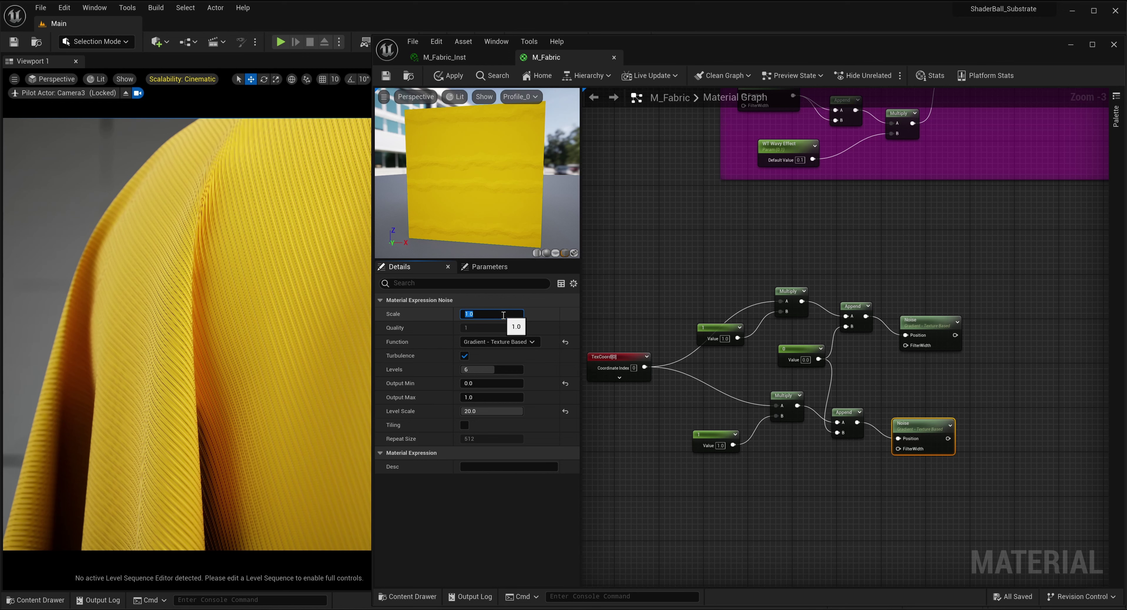
type("0.03")
key("Return")
left_click(477, 371)
type("5")
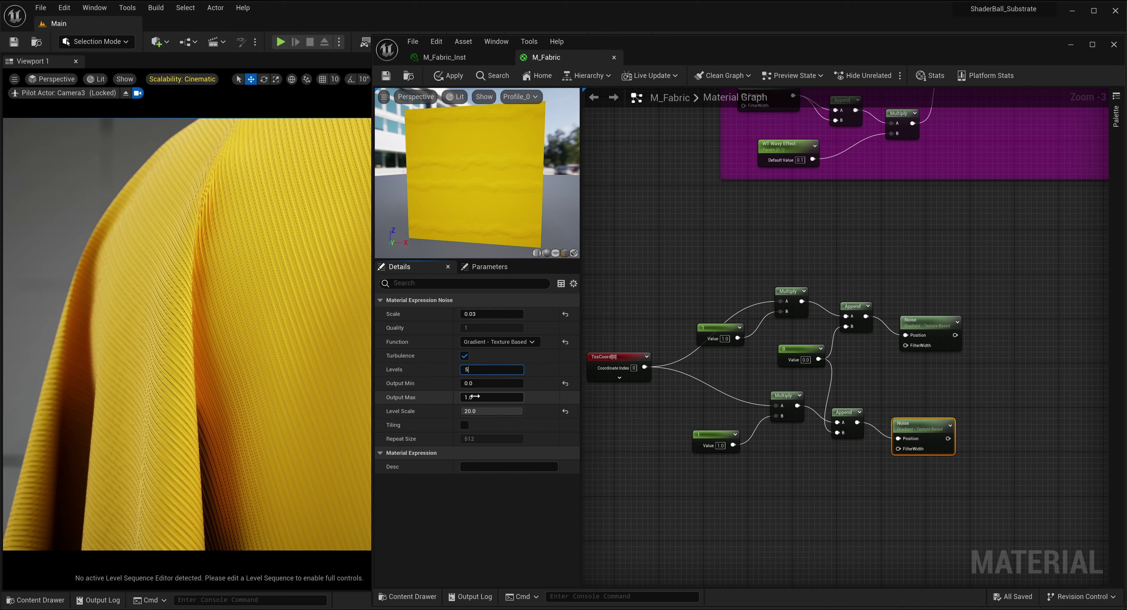
left_click(475, 396)
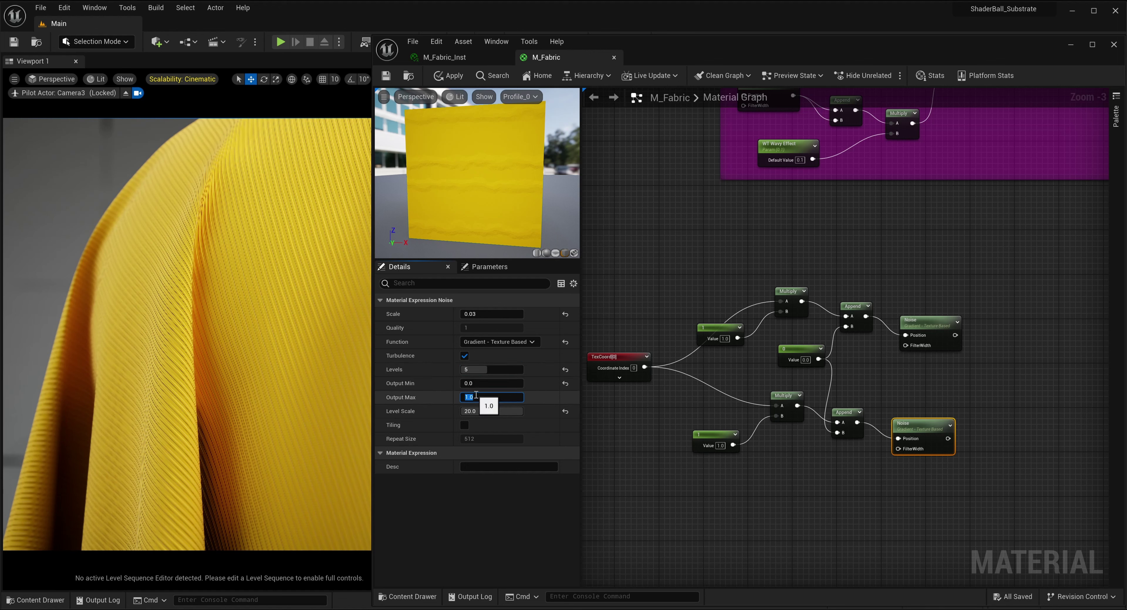
left_click(472, 411)
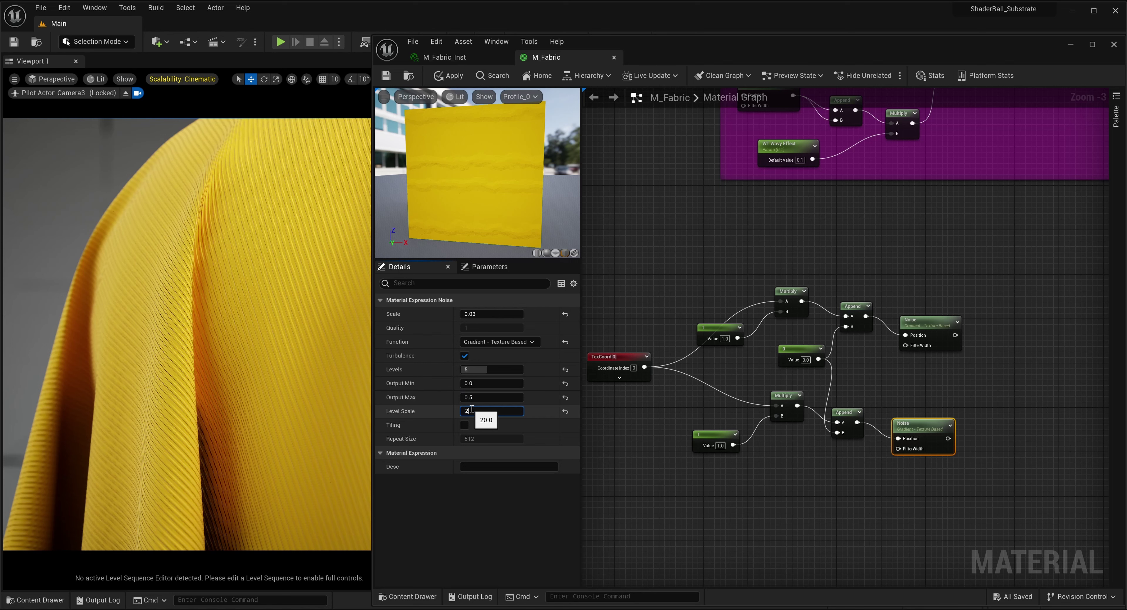
key("Return")
left_click(464, 425)
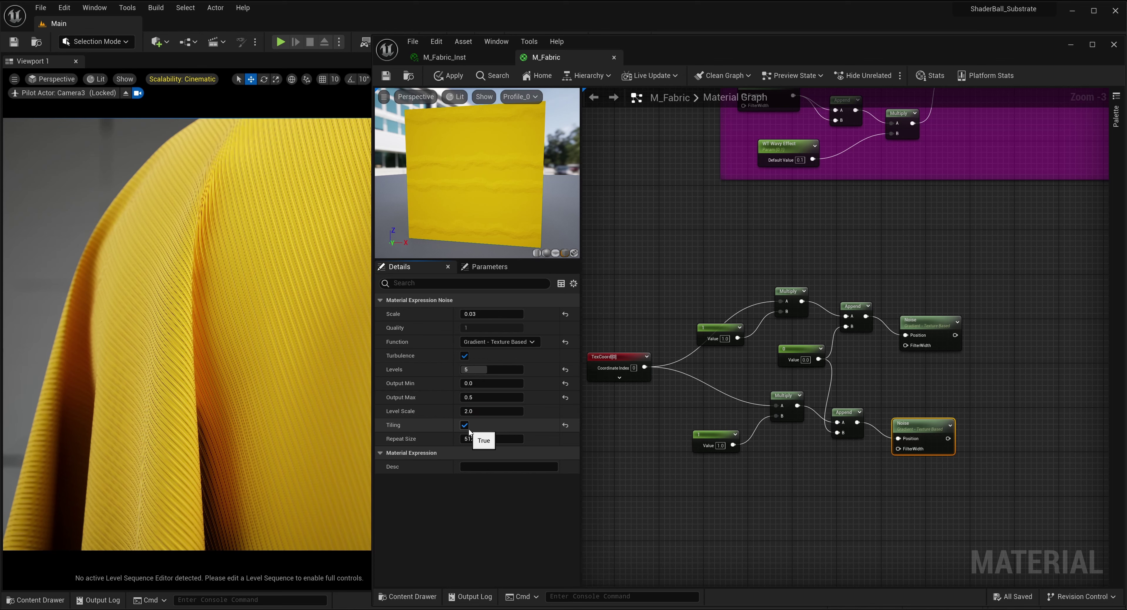
Combine the two Noise outputs in an Add node, with the upper one in A and the lower one in B.
right_click_drag(925, 364, 703, 330)
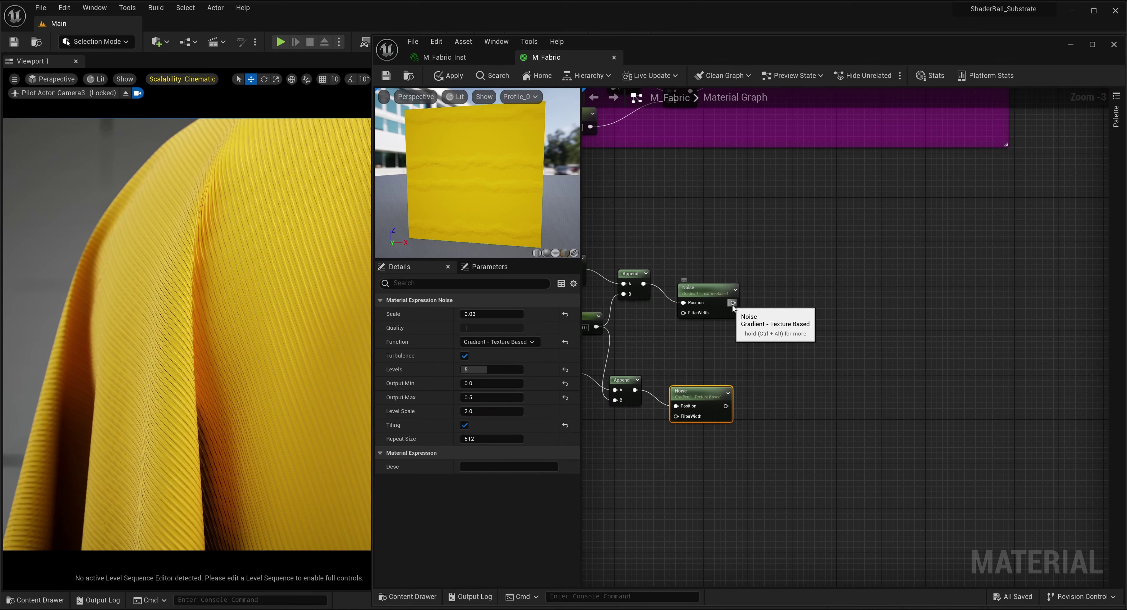
left_click_drag(733, 303, 769, 331)
type("add")
key("Return")
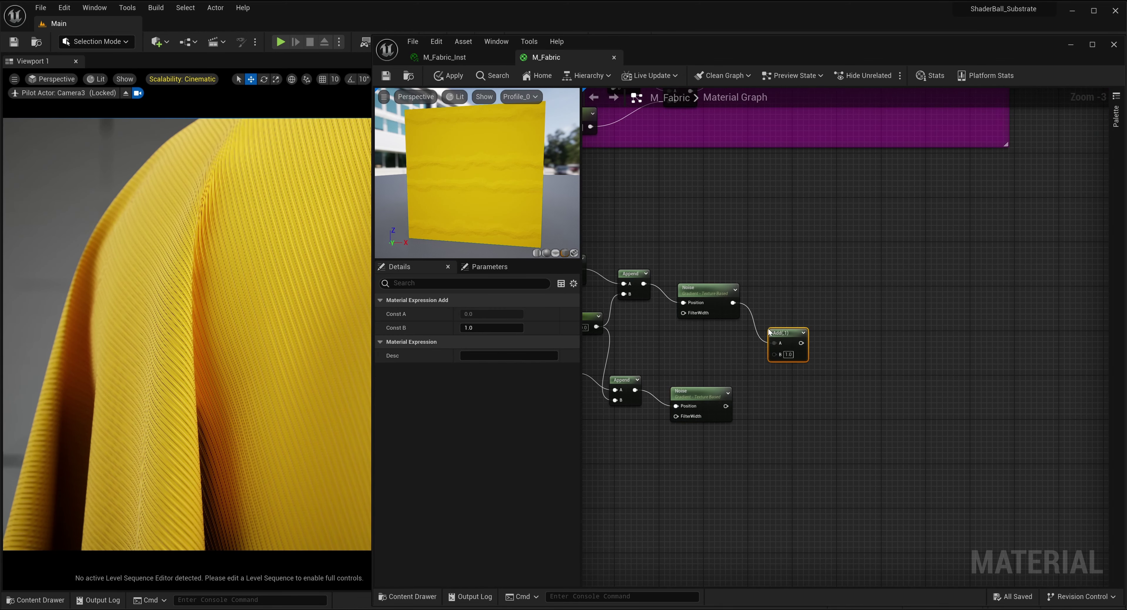
left_click_drag(725, 406, 774, 354)
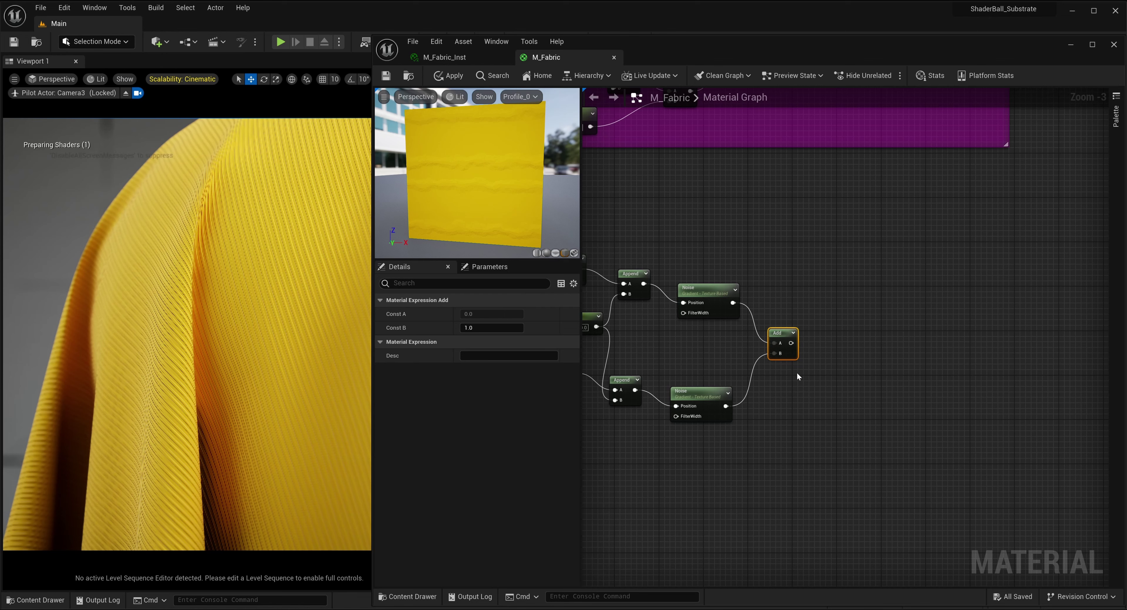
Create a Lerp node and connect new constants of 0 and 1 to its A and B inputs.
right_click(836, 256)
type("lerp")
key("Return")
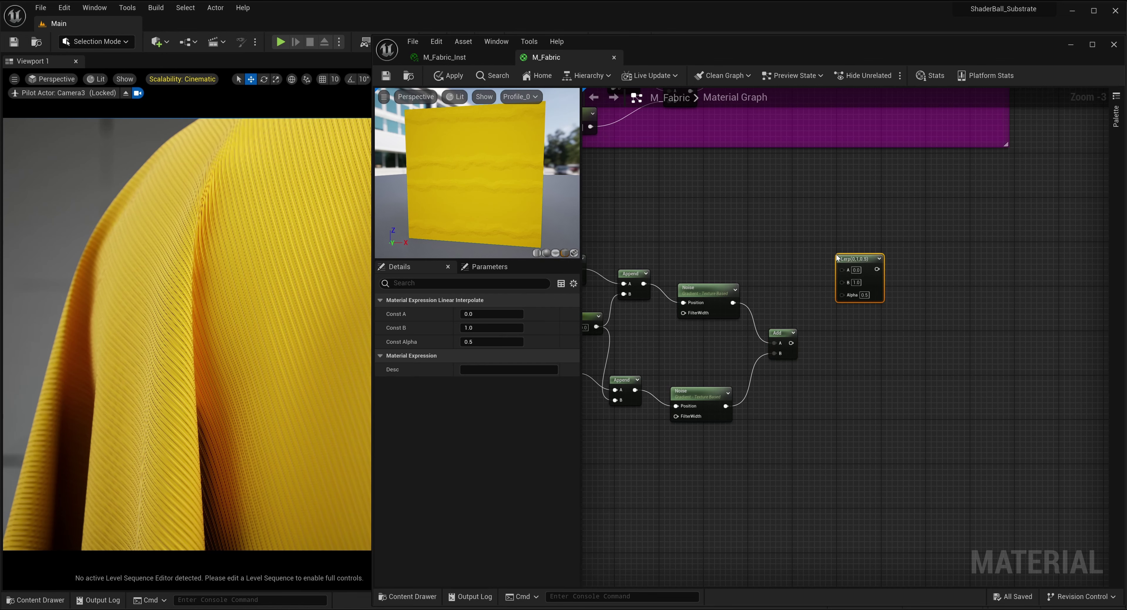
left_click(762, 199)
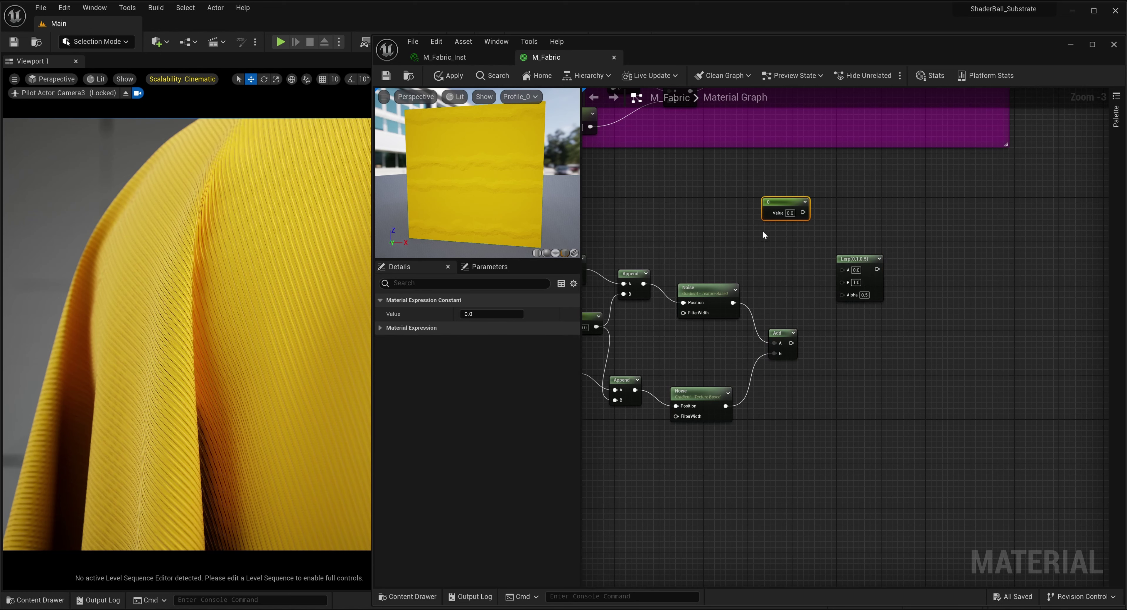
left_click(762, 228)
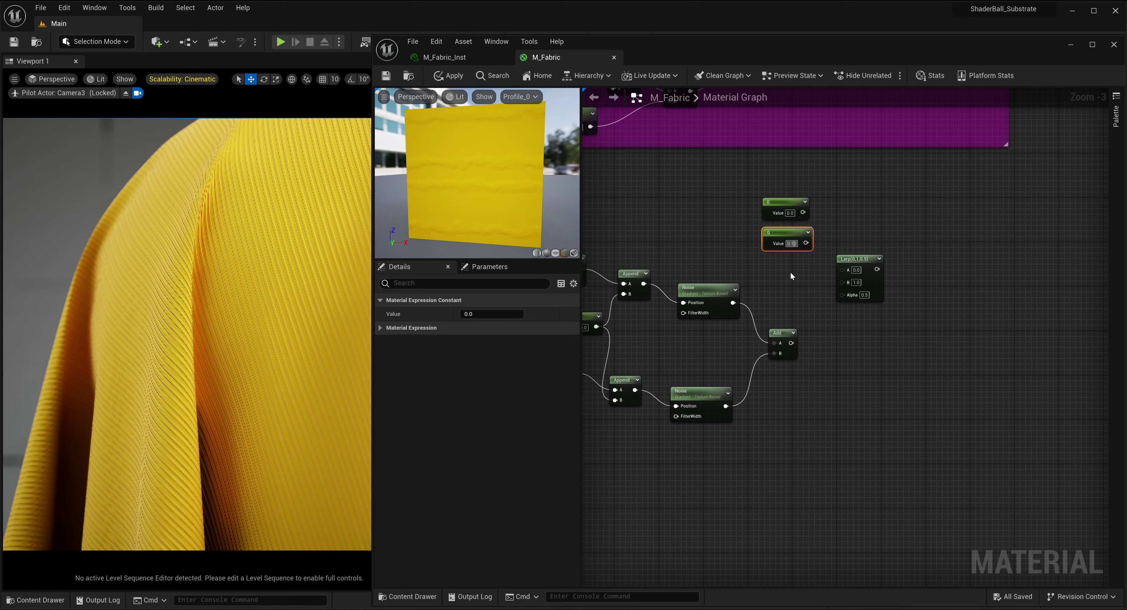
key("Return")
left_click_drag(802, 212, 841, 281)
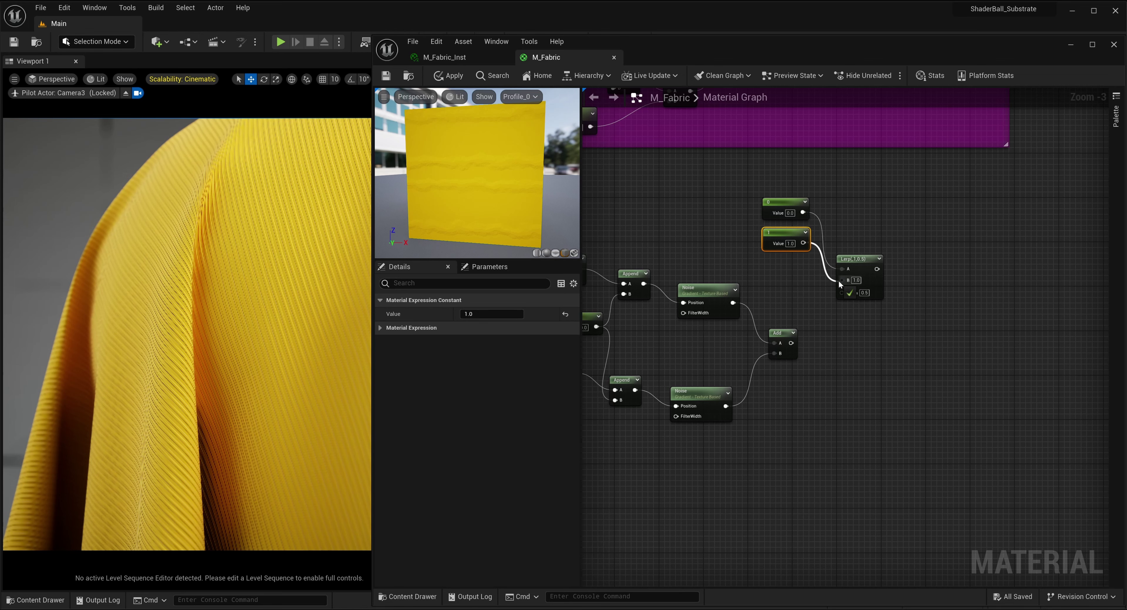
Feed the Add output into the Lerp's Alpha and multiply the Lerp result by a new constant of 1.
left_click_drag(791, 343, 911, 270)
type("multiply")
key("Return")
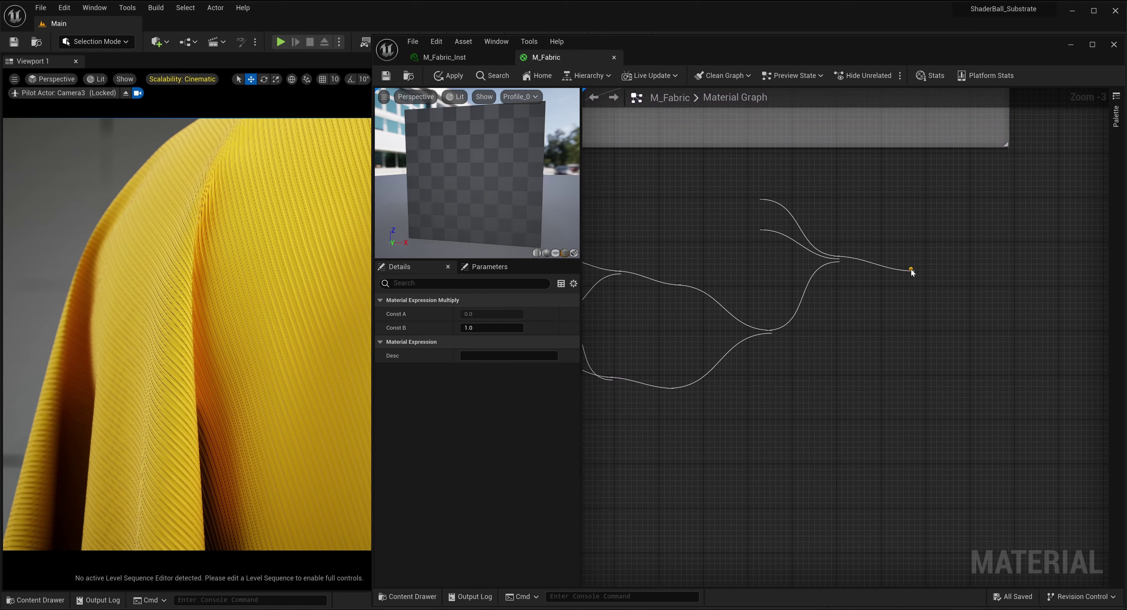
left_click(836, 326)
left_click_drag(877, 342, 919, 295)
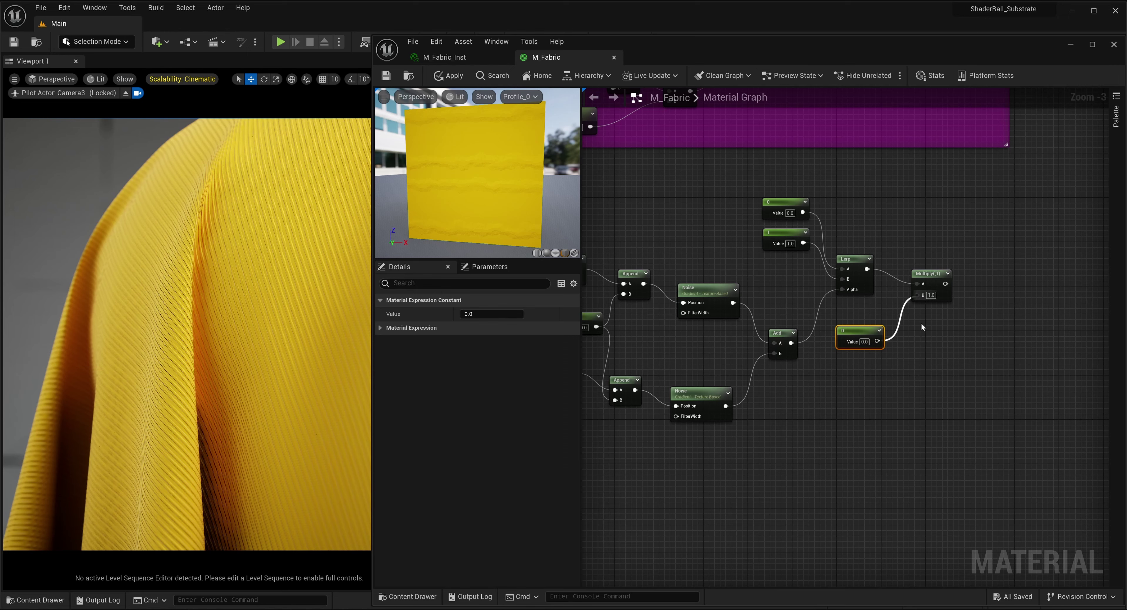
left_click(923, 343)
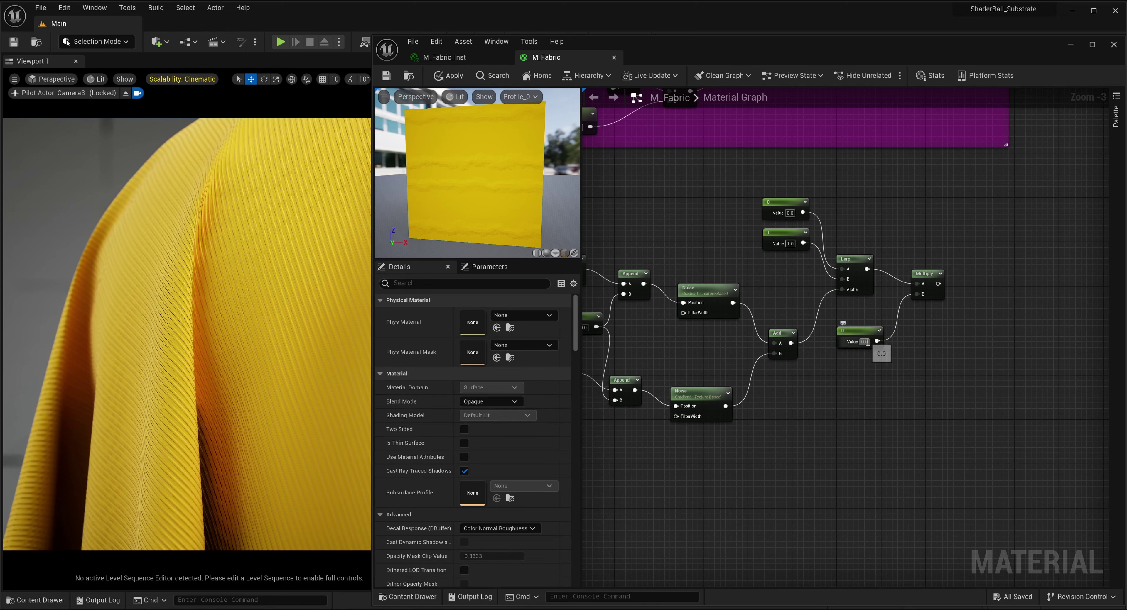
Connect the final Multiply to the Value input of PreparePerturbNormalHQ in place of the wave texture, and apply and save the material.
scroll(884, 350, "down", 2)
right_click_drag(955, 311, 779, 447)
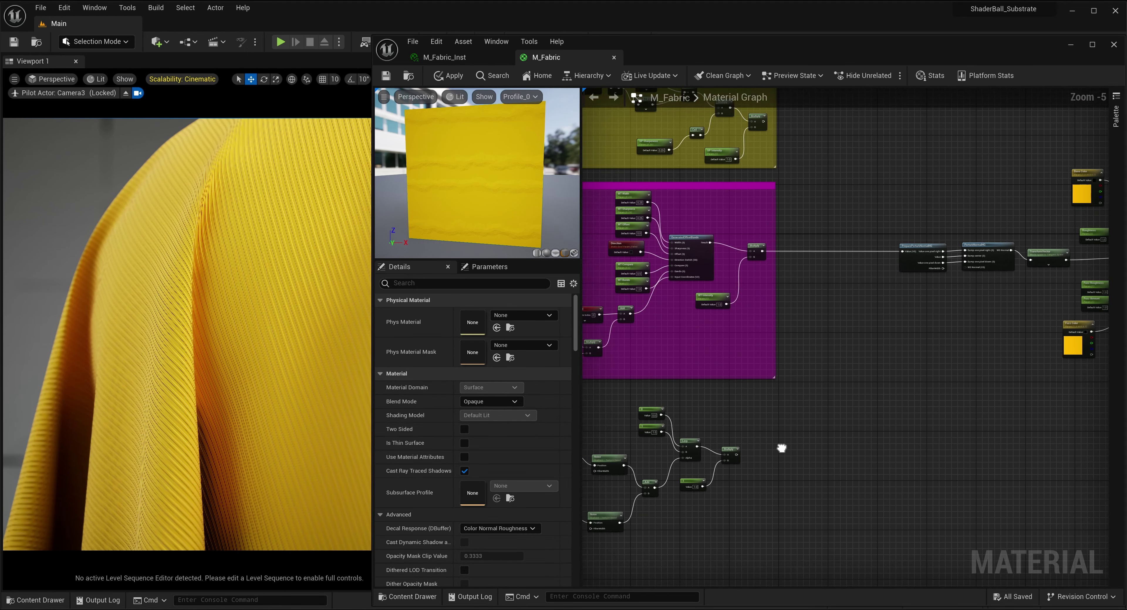
scroll(782, 398, "up", 2)
left_click_drag(698, 500, 998, 133)
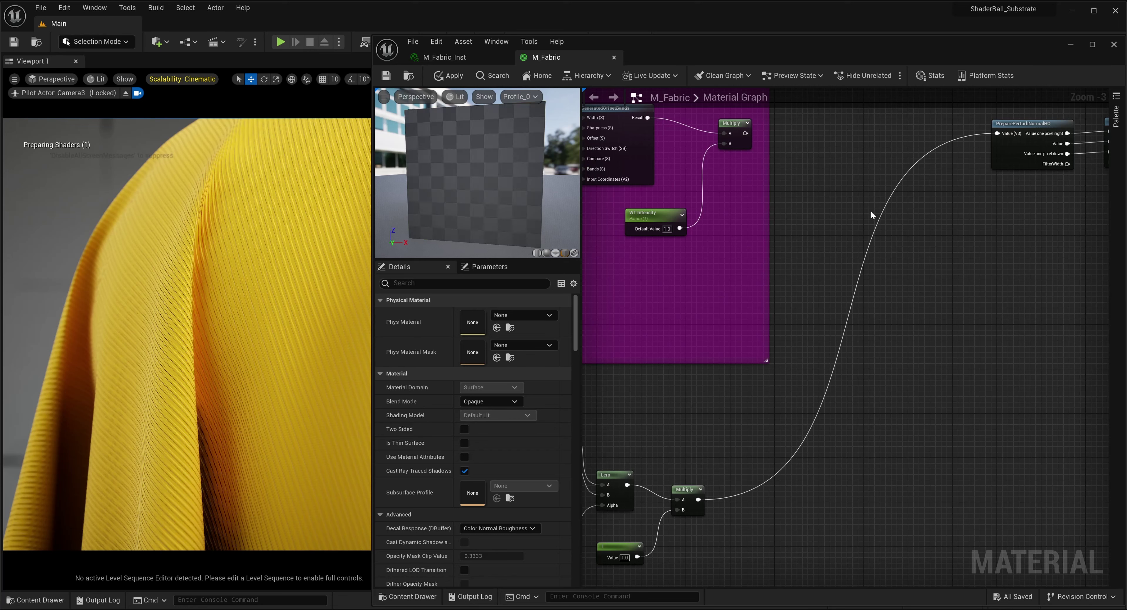
left_click(437, 77)
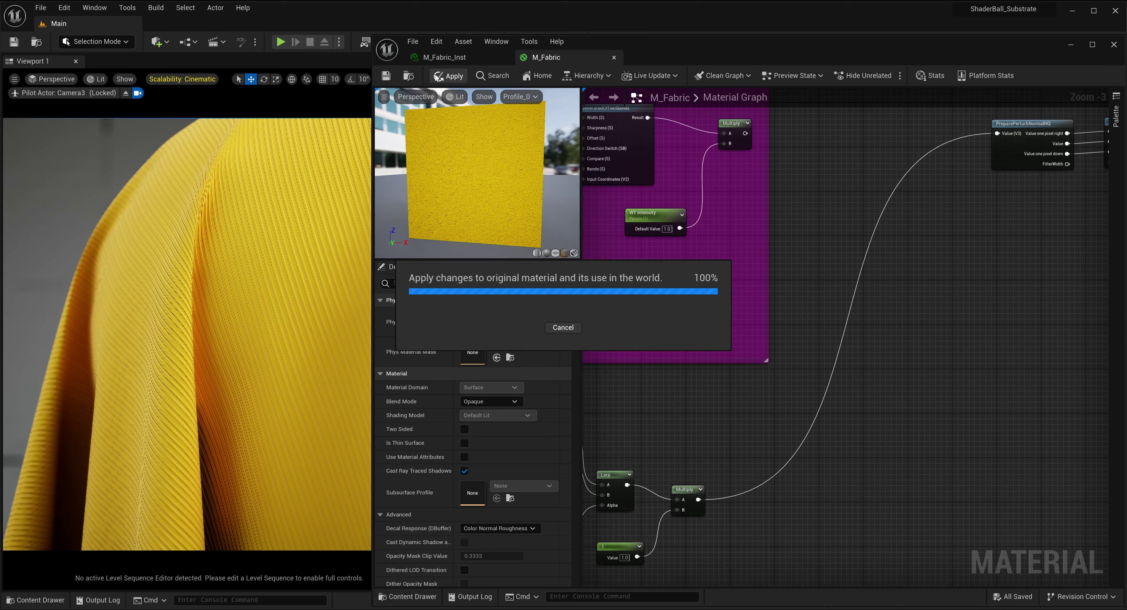
left_click(386, 76)
Group all the new noise nodes below the Wave Texture group in a comment titled "Fuzz Texture".
scroll(711, 291, "down", 2)
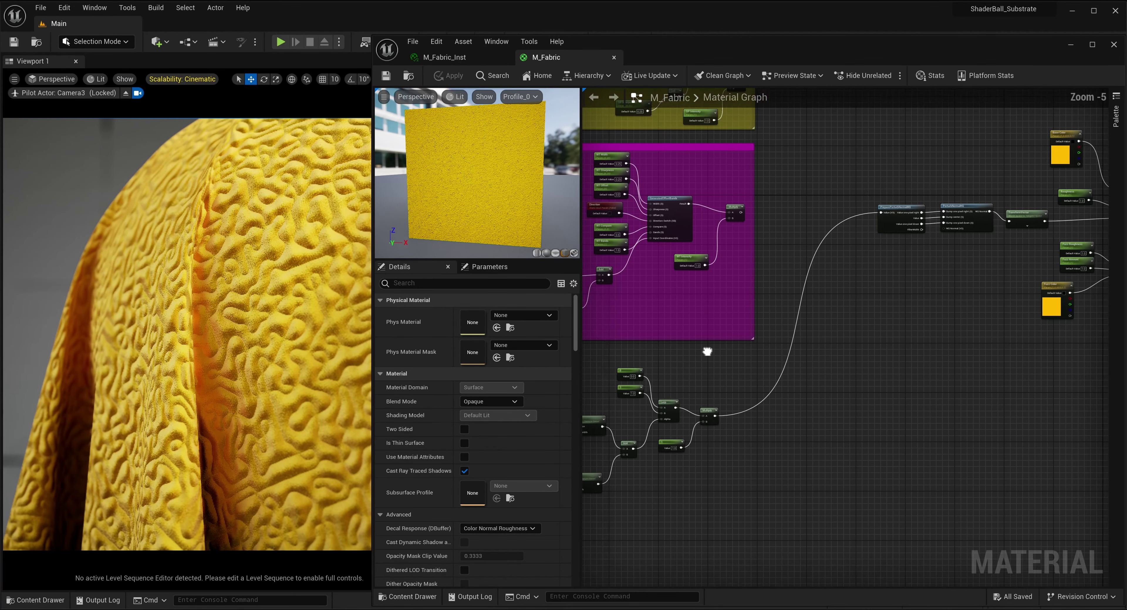
right_click_drag(711, 292, 654, 315)
left_click_drag(654, 315, 970, 464)
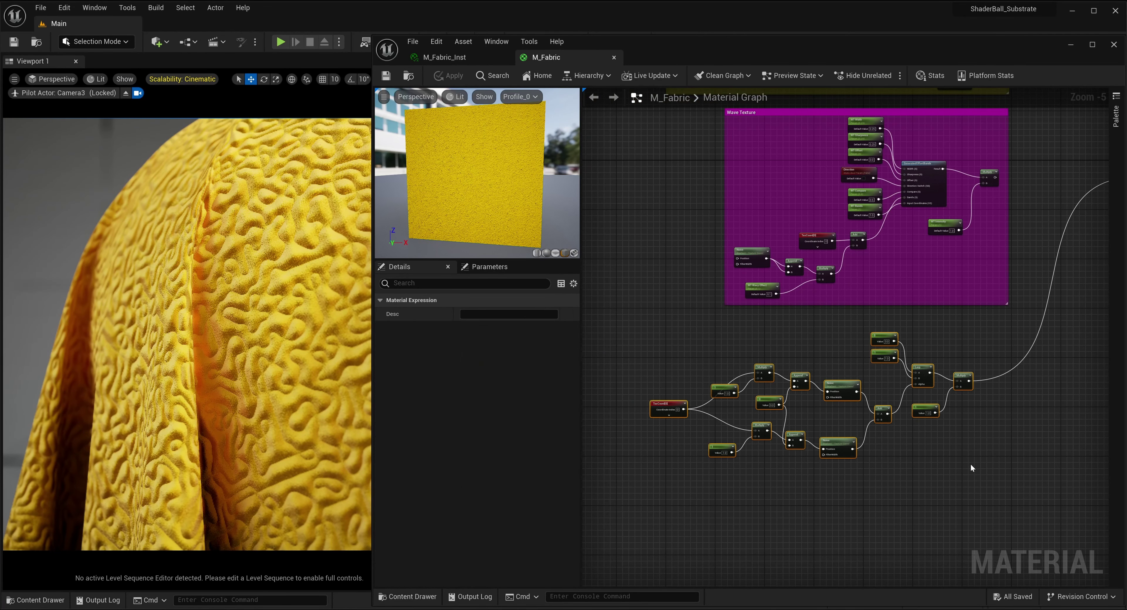
key("c")
scroll(670, 363, "up", 2)
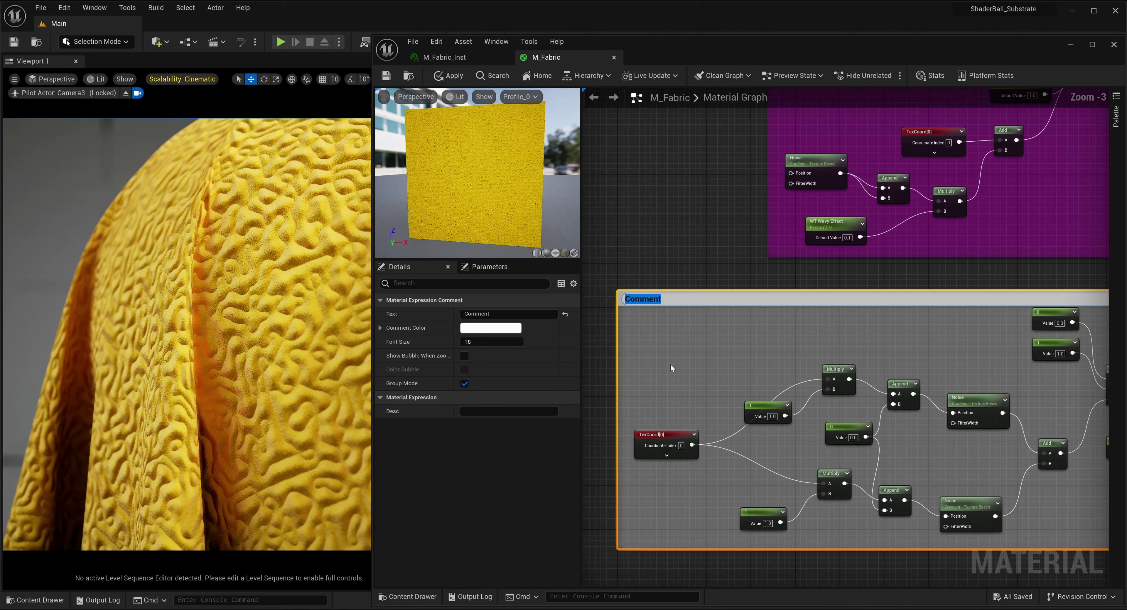
type("Fuzz Texture")
key("Return")
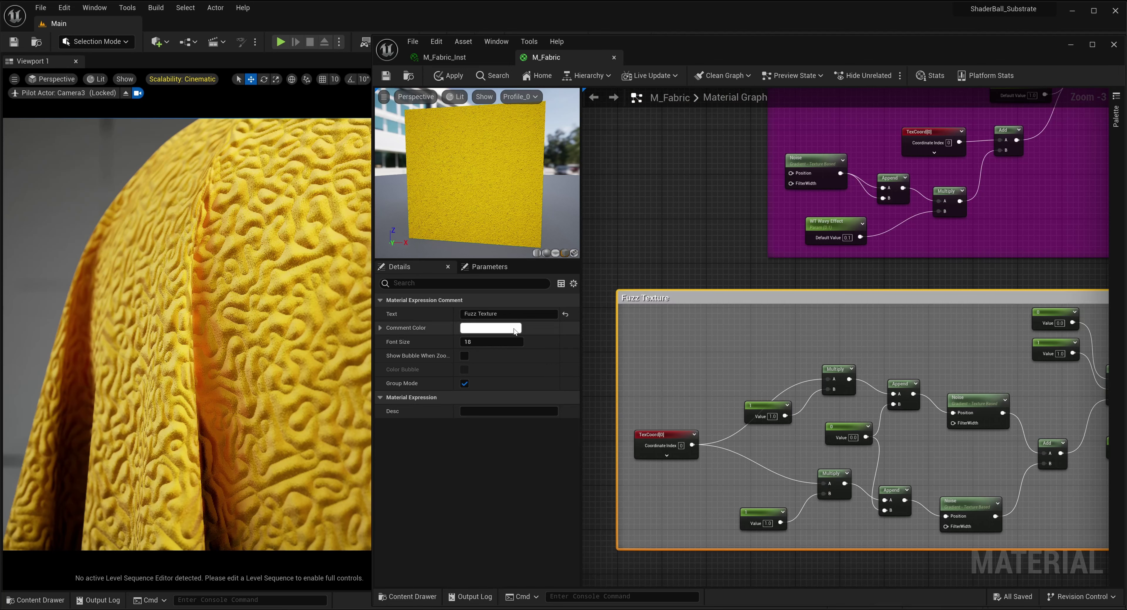
Set the Fuzz Texture comment colour to bright cyan-blue, hex sRGB 00C9FFFF.
left_click(490, 328)
left_click(558, 404)
left_click_drag(547, 408, 512, 393)
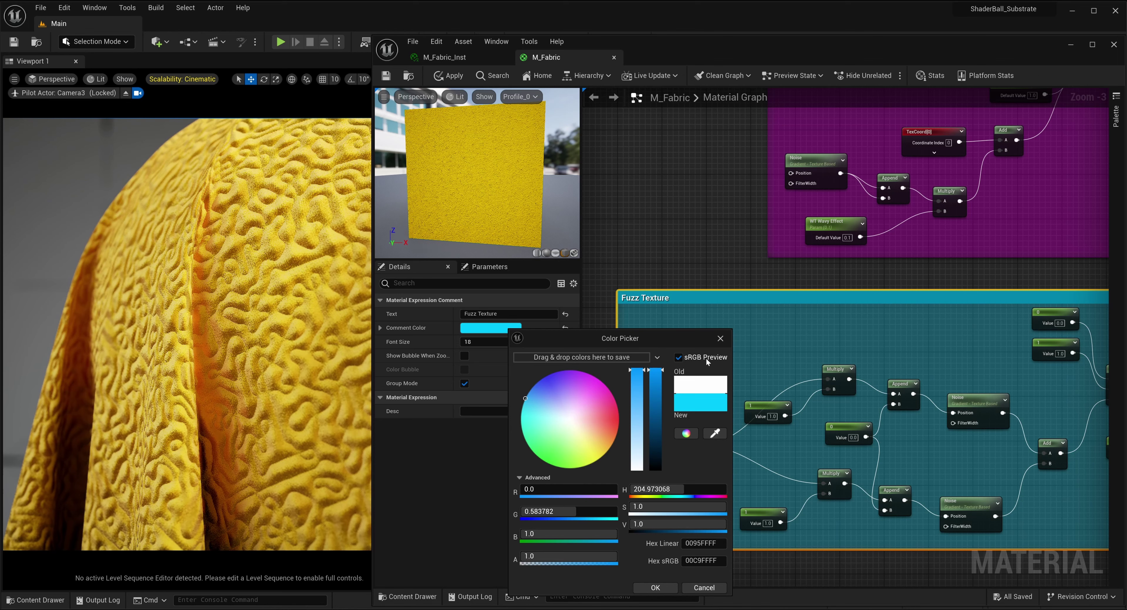
left_click(656, 588)
Convert the constant feeding the upper Multiply in the Fuzz Texture group to a parameter named "F Scale".
right_click_drag(794, 436, 783, 361)
scroll(765, 397, "up", 2)
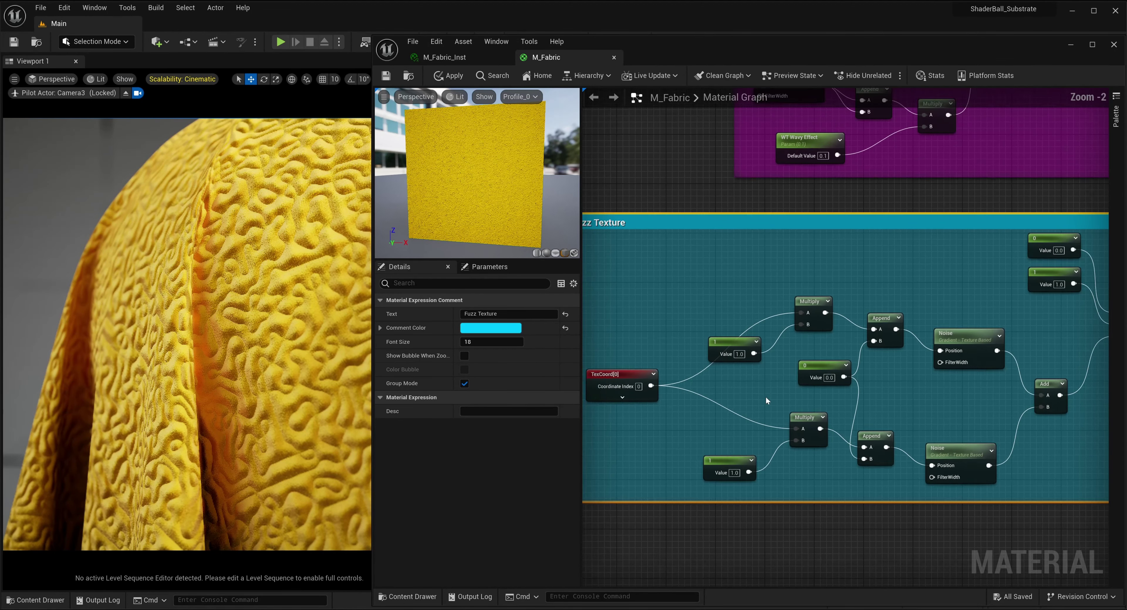
left_click(735, 333)
right_click(740, 344)
left_click(755, 354)
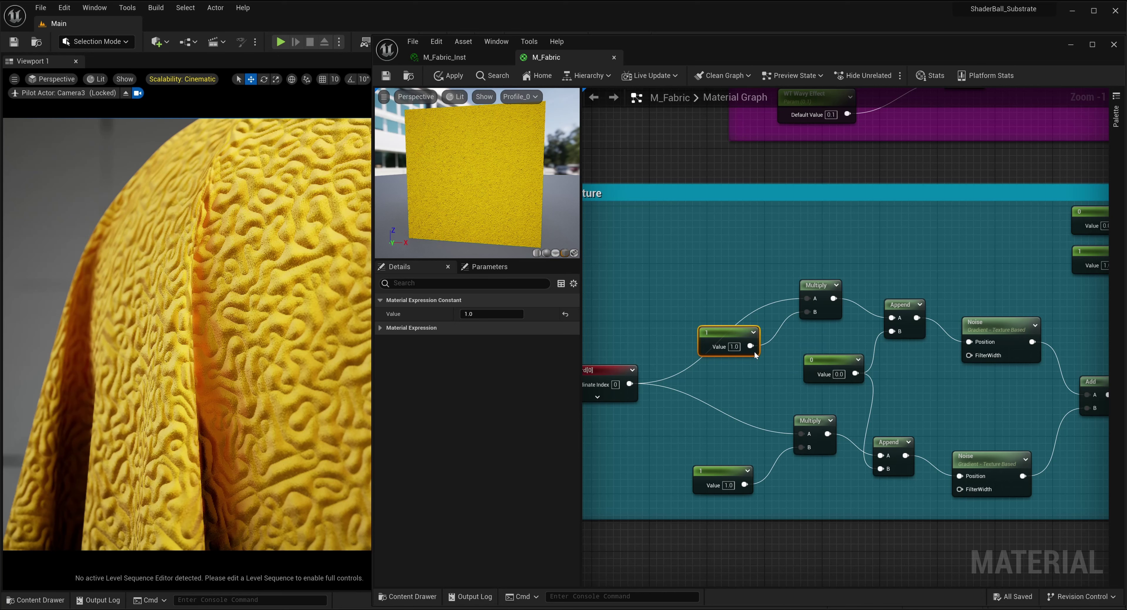
type("F Sc")
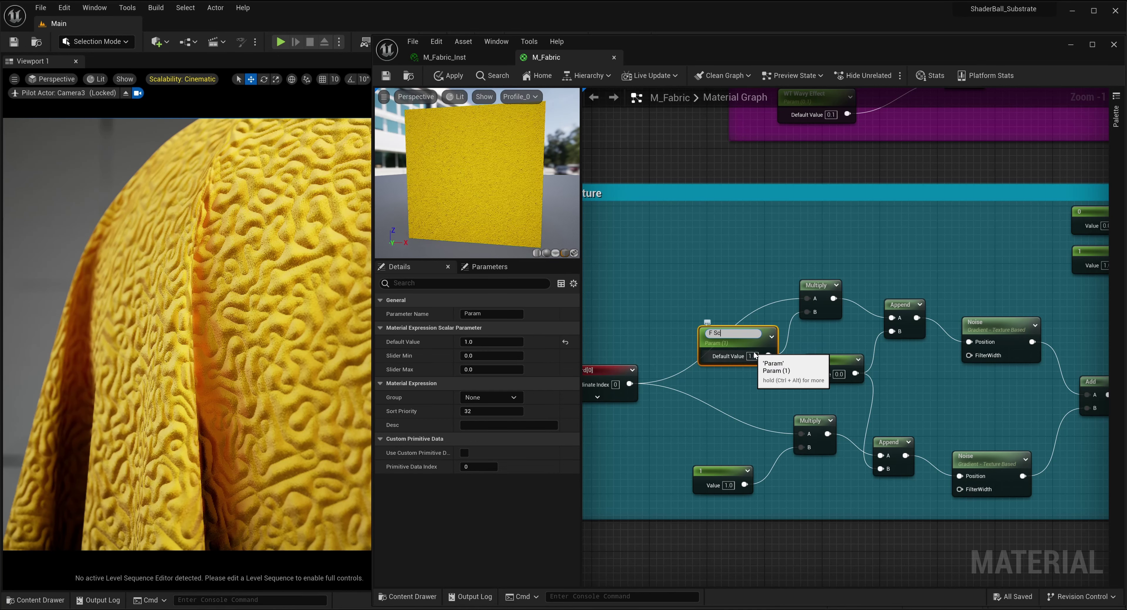
type("e")
key("Return")
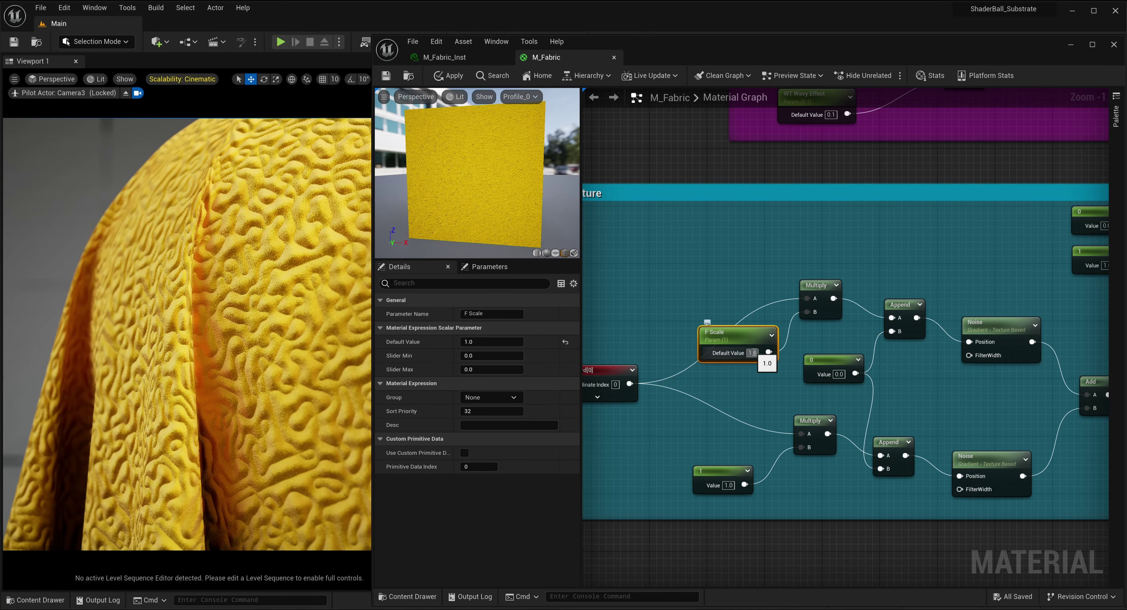
Convert the constant feeding the lower Multiply to a parameter named "F Scale 2".
left_click(717, 471)
right_click(713, 471)
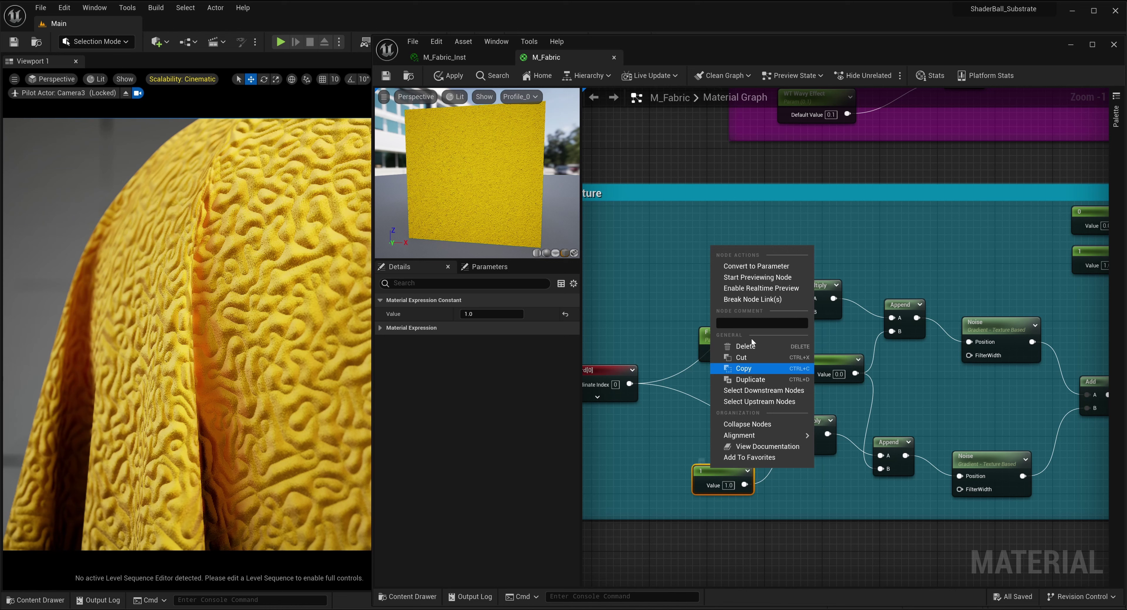
left_click(754, 271)
type("F Sca")
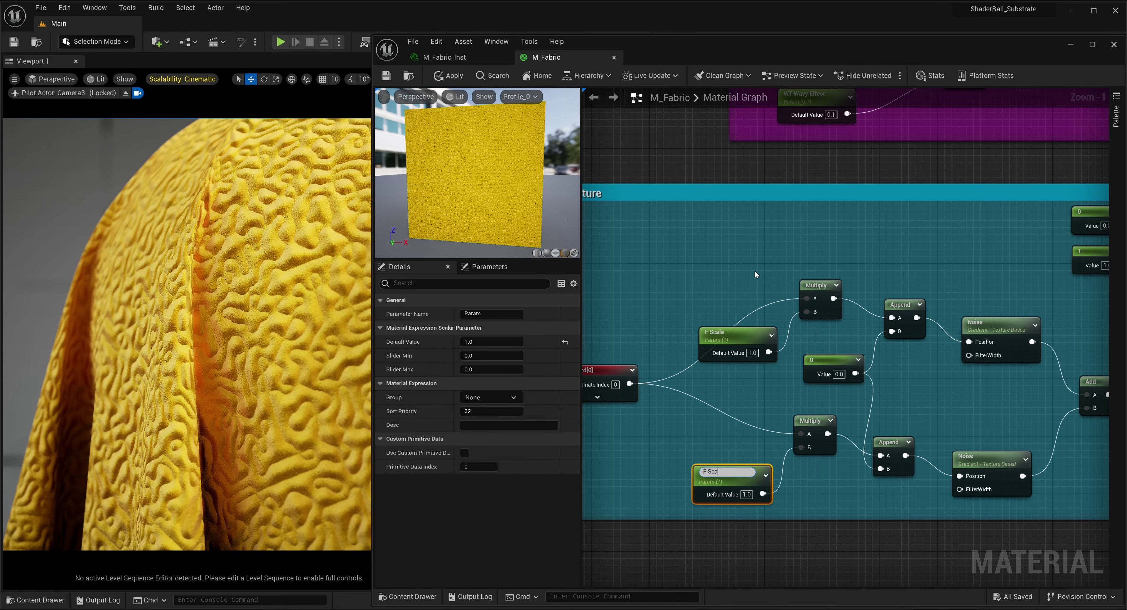
type("le 2")
key("Return")
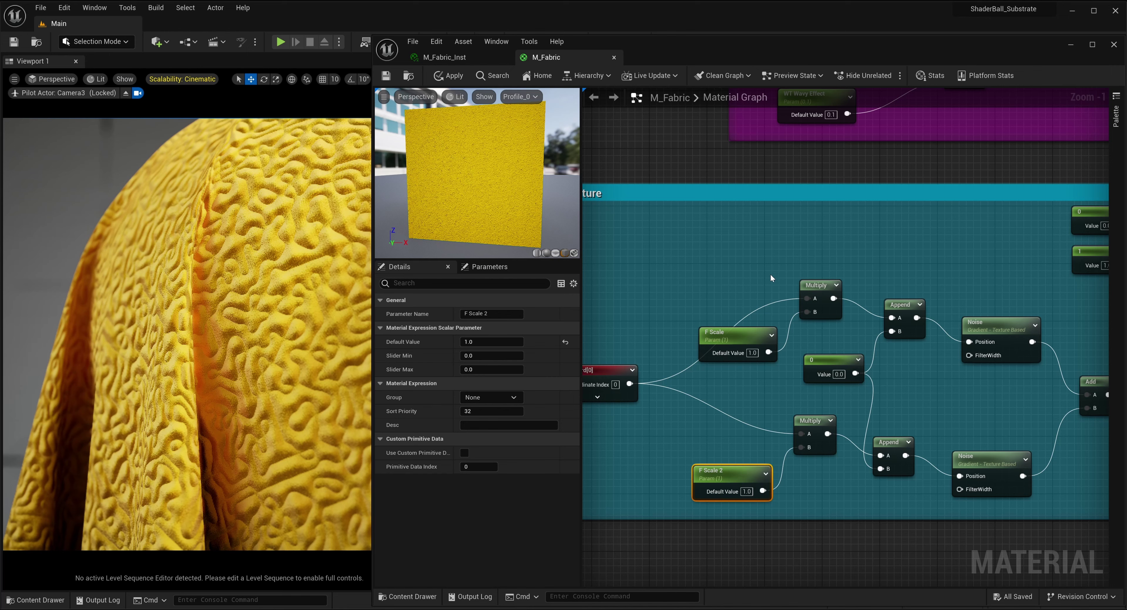
Convert the 0 constant feeding the Lerp's A input in the Fuzz Texture group to a parameter named "F Min Clamp".
right_click_drag(940, 298, 614, 350)
left_click(704, 301)
right_click(704, 301)
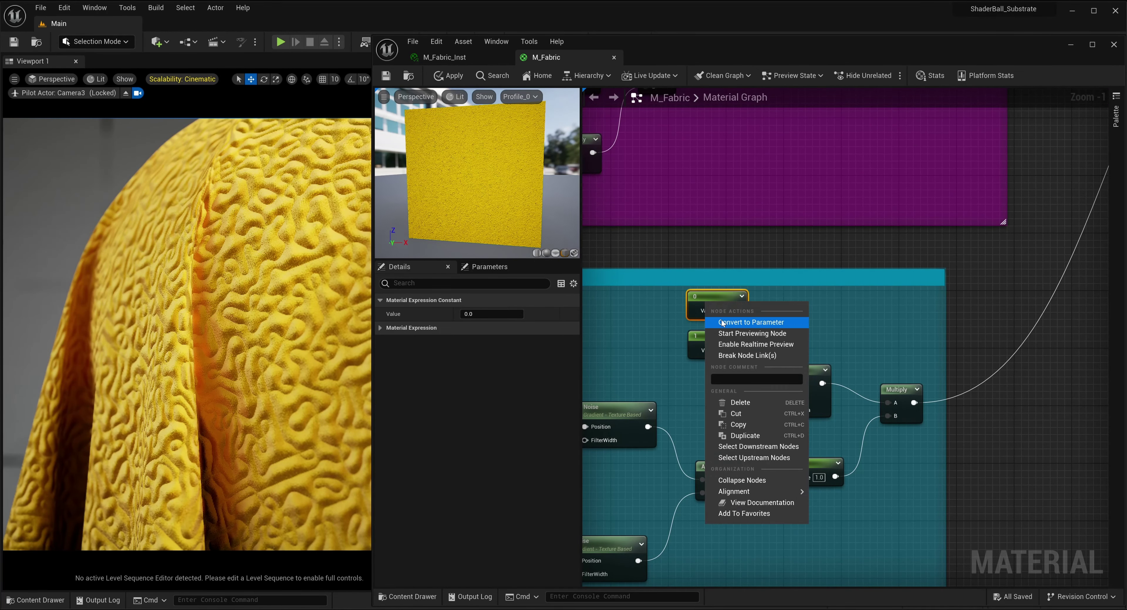
left_click(722, 320)
type("F")
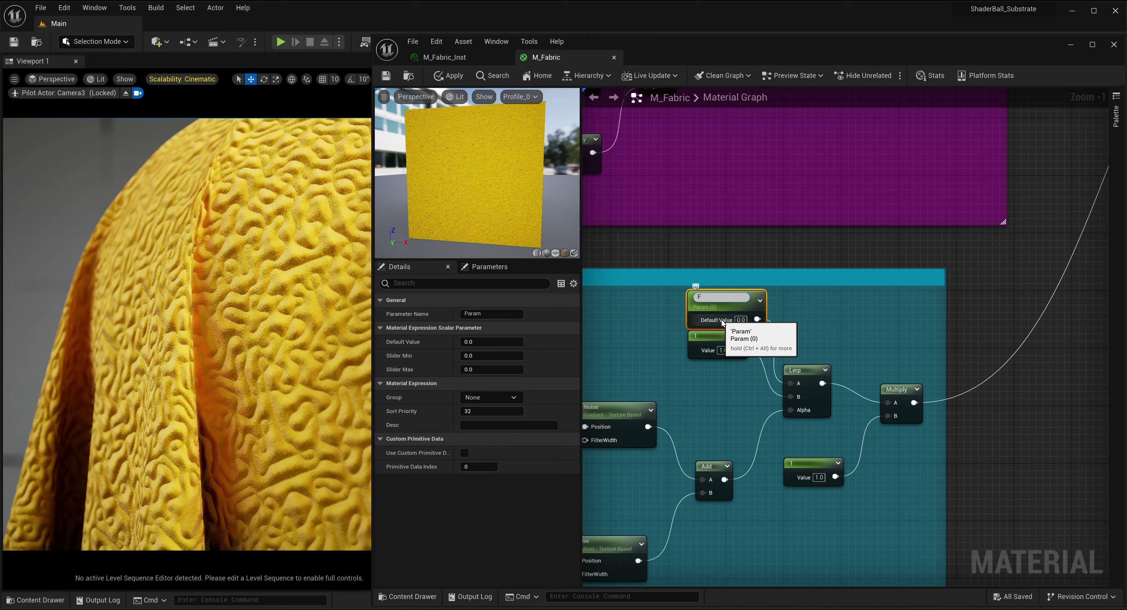
type(" Min Clamp")
key("Return")
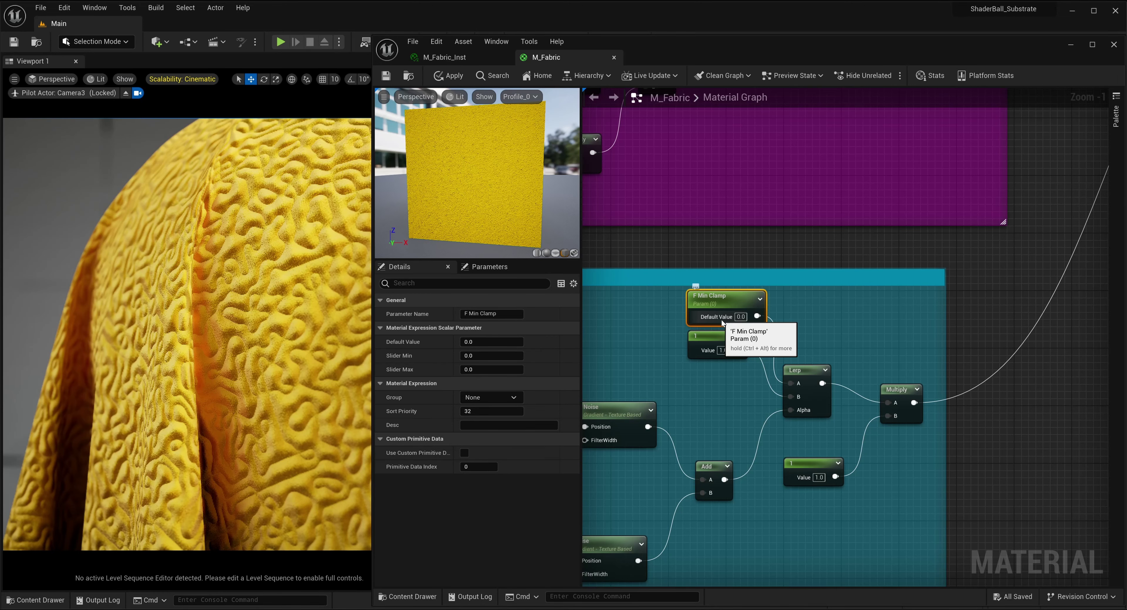
Convert the constant feeding the same Lerp's B input to a parameter named "F Max Clamp".
left_click(712, 337)
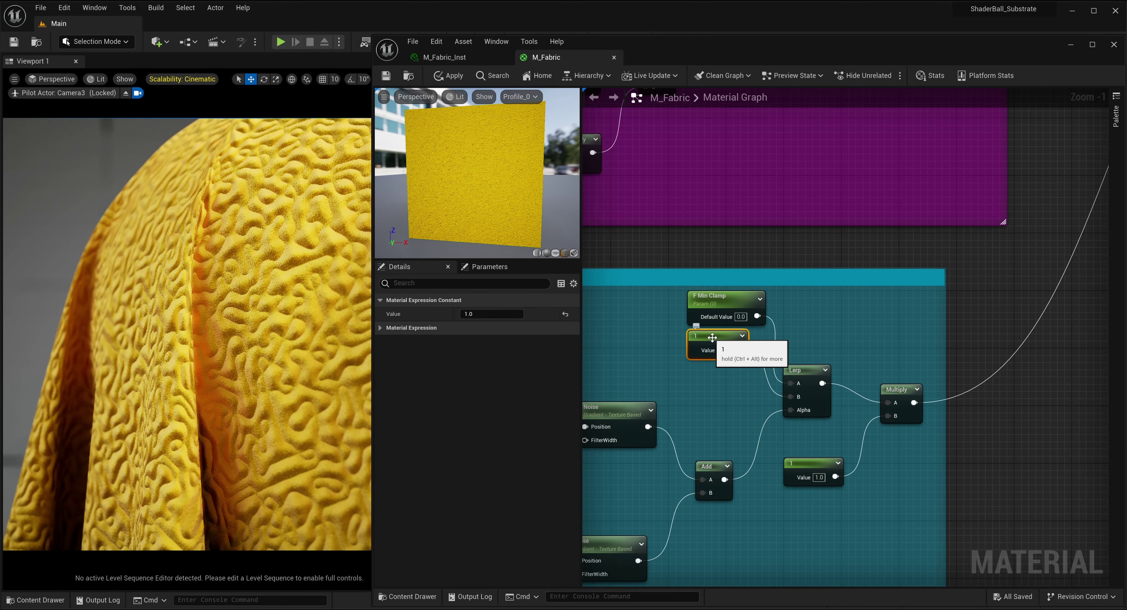
right_click(713, 337)
left_click(729, 358)
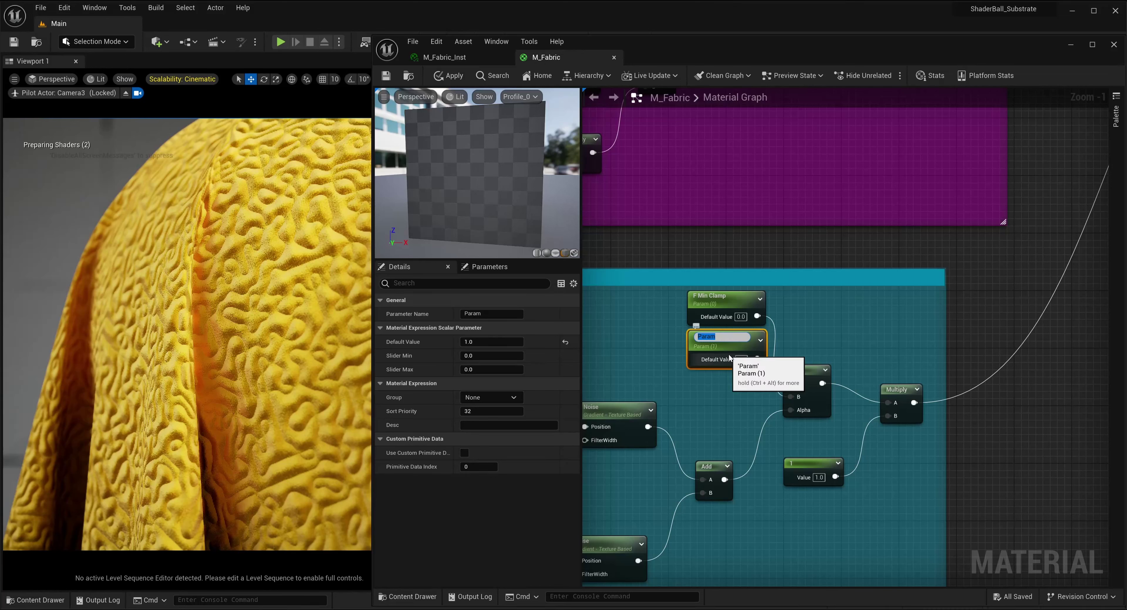
type("F")
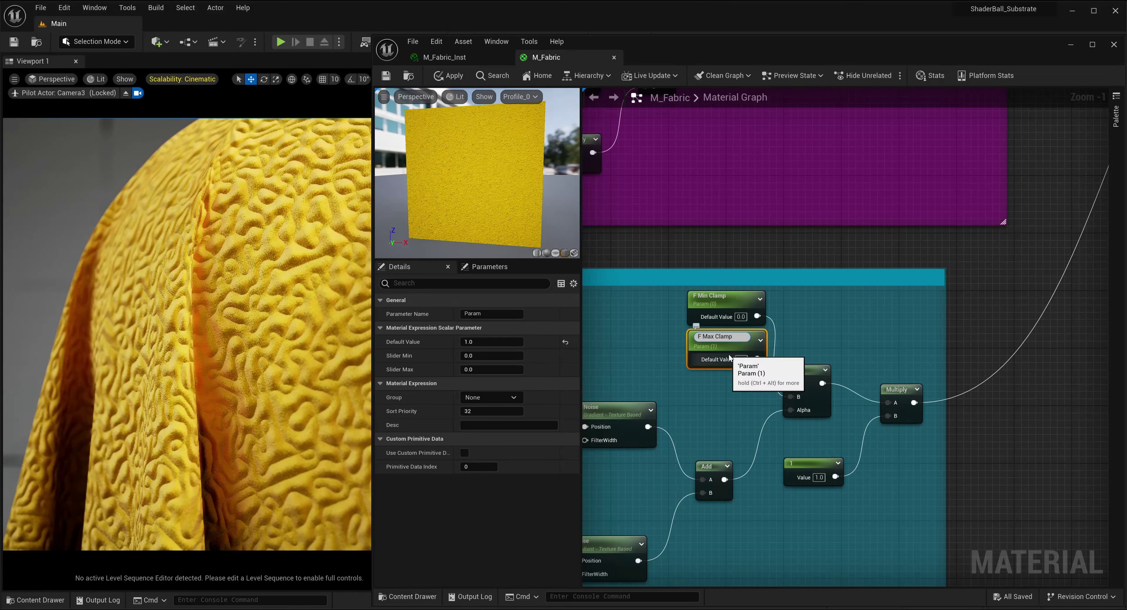
type(" Max Clamp")
key("Return")
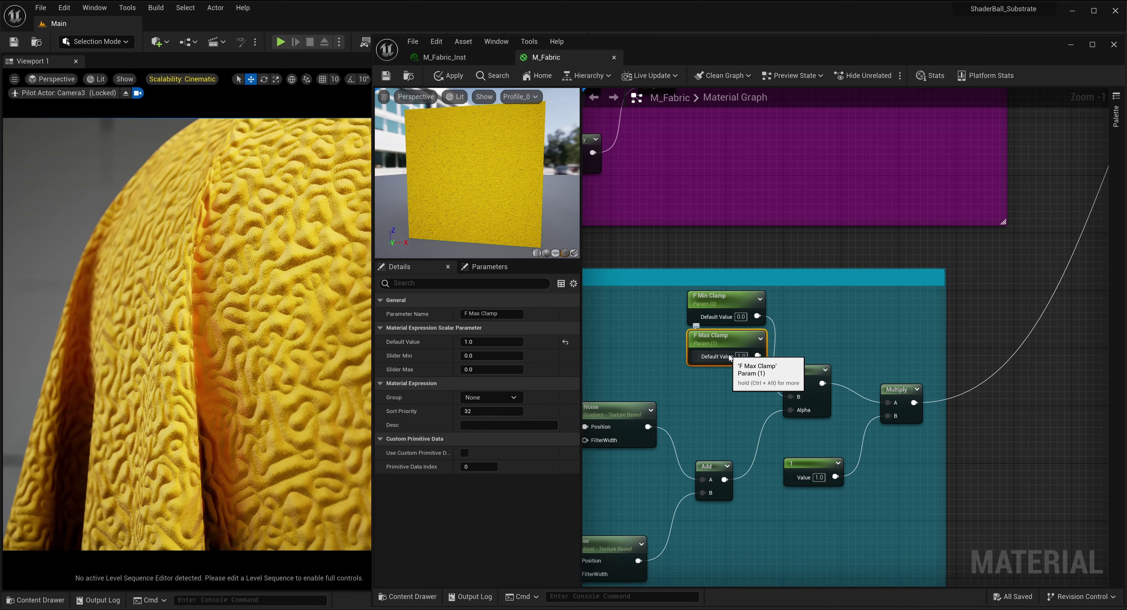
Convert the constant feeding the final Multiply of the Fuzz Texture group to a parameter named "F Intensity".
right_click_drag(809, 464, 797, 414)
right_click(797, 415)
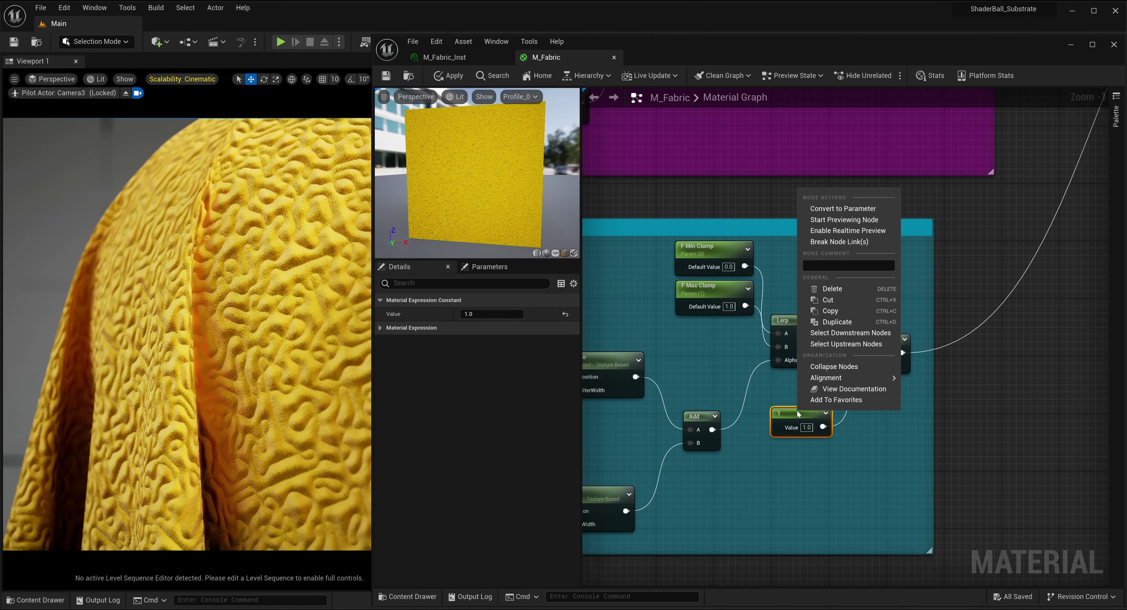
left_click(850, 209)
type("F")
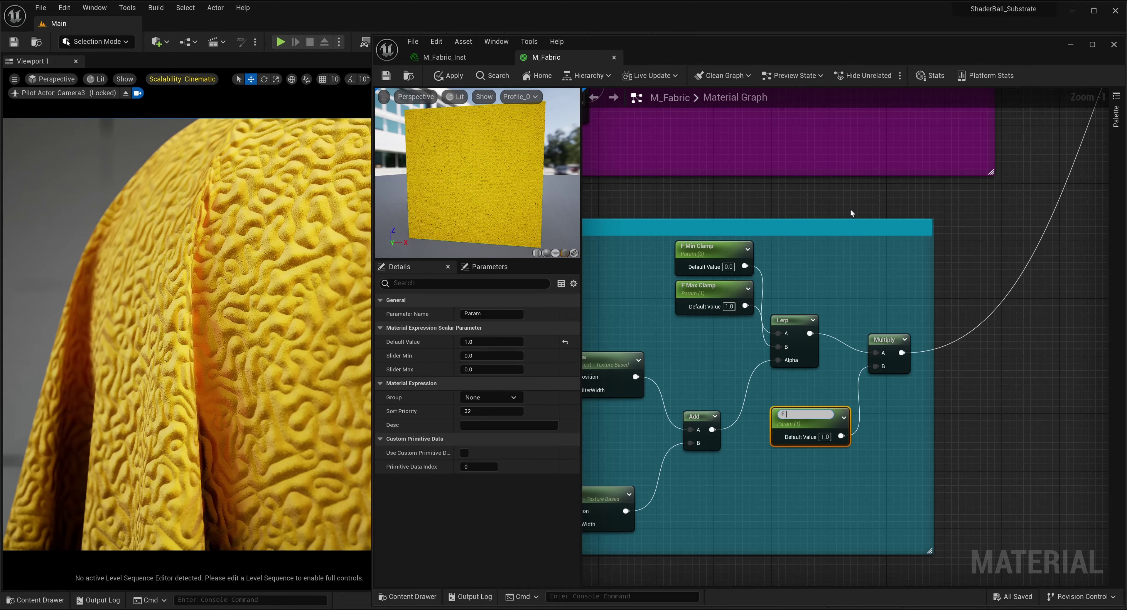
type(" Intensity")
key("Return")
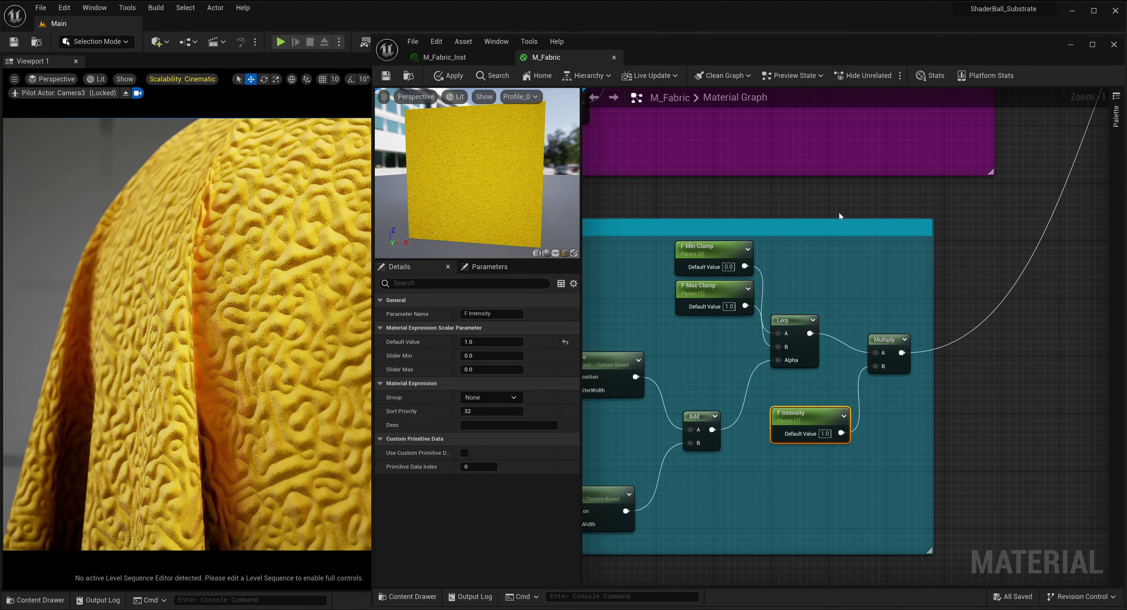
Preview the Fuzz Texture group's Add node, its upper and lower Noise nodes, and the Add node again to compare the patterns.
right_click_drag(682, 357, 1021, 292)
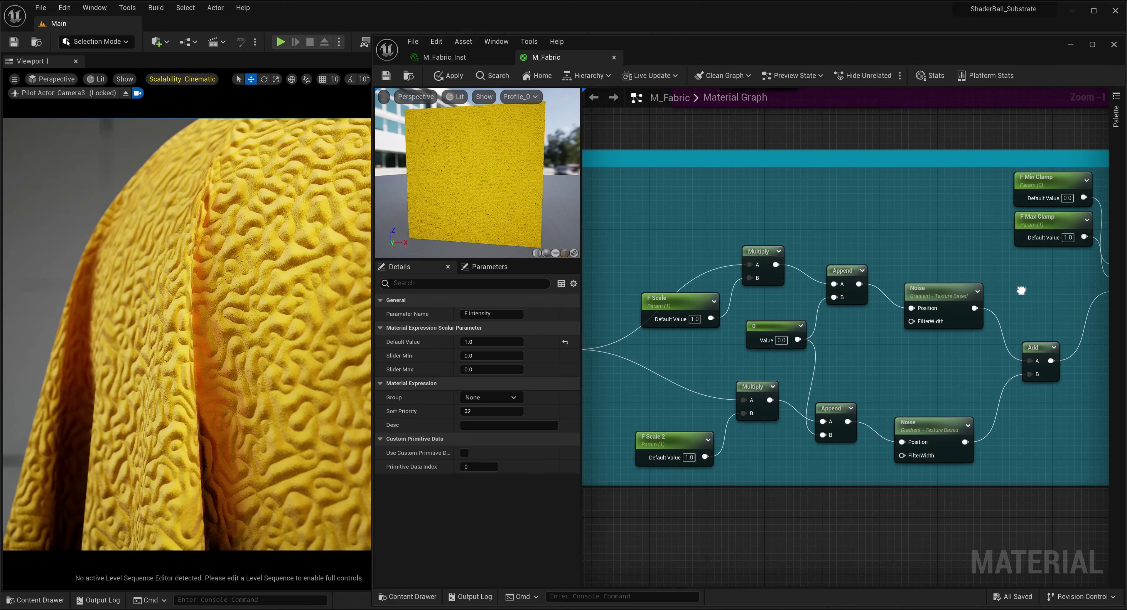
right_click(1031, 347)
left_click(1044, 368)
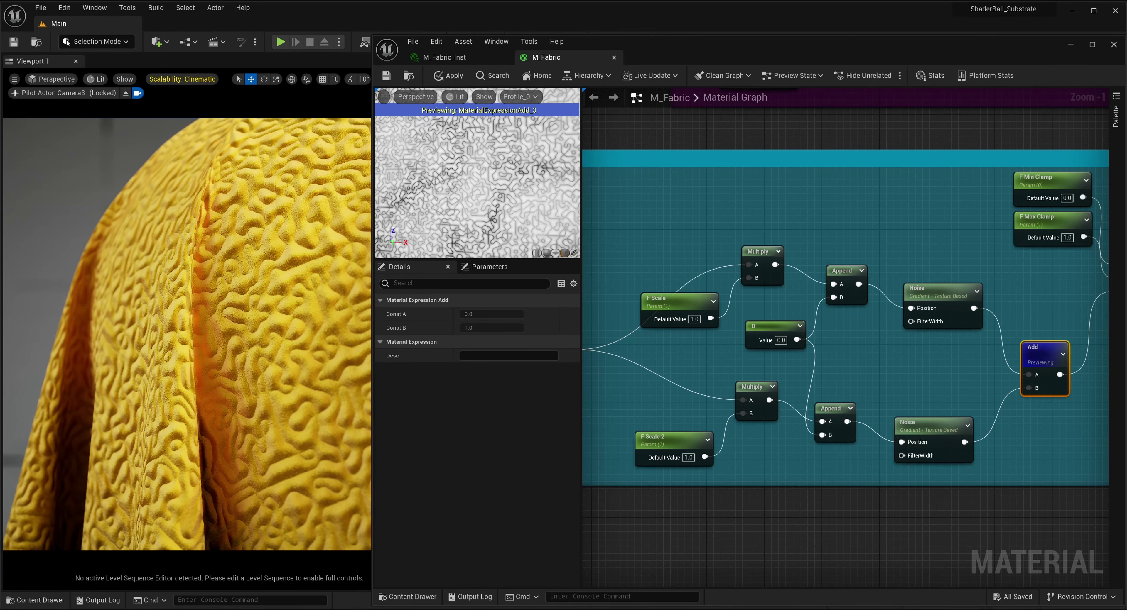
right_click(913, 301)
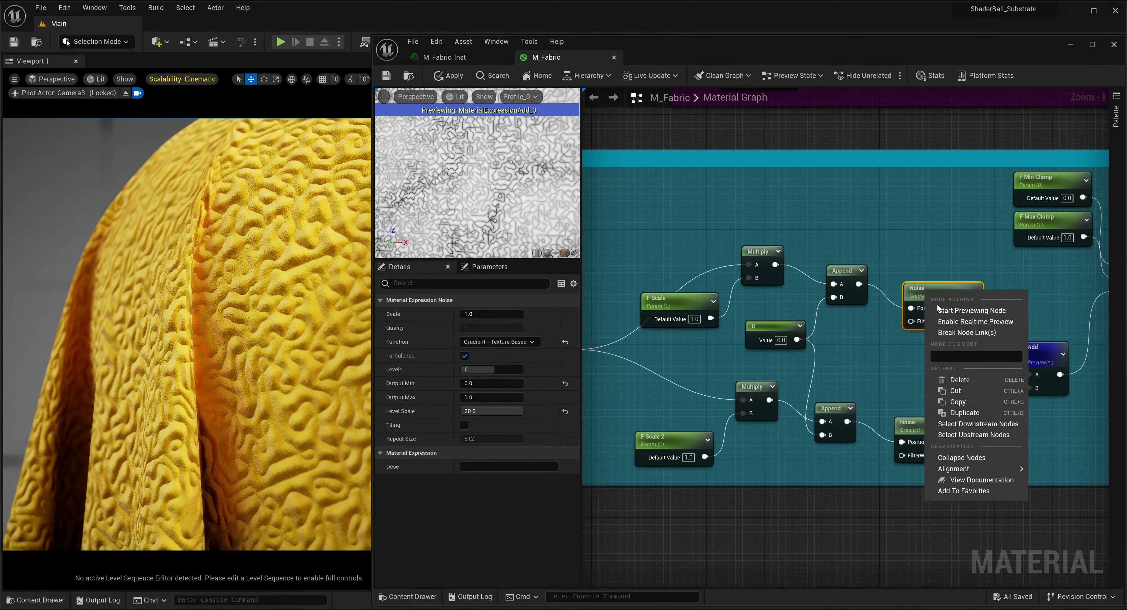
left_click(937, 311)
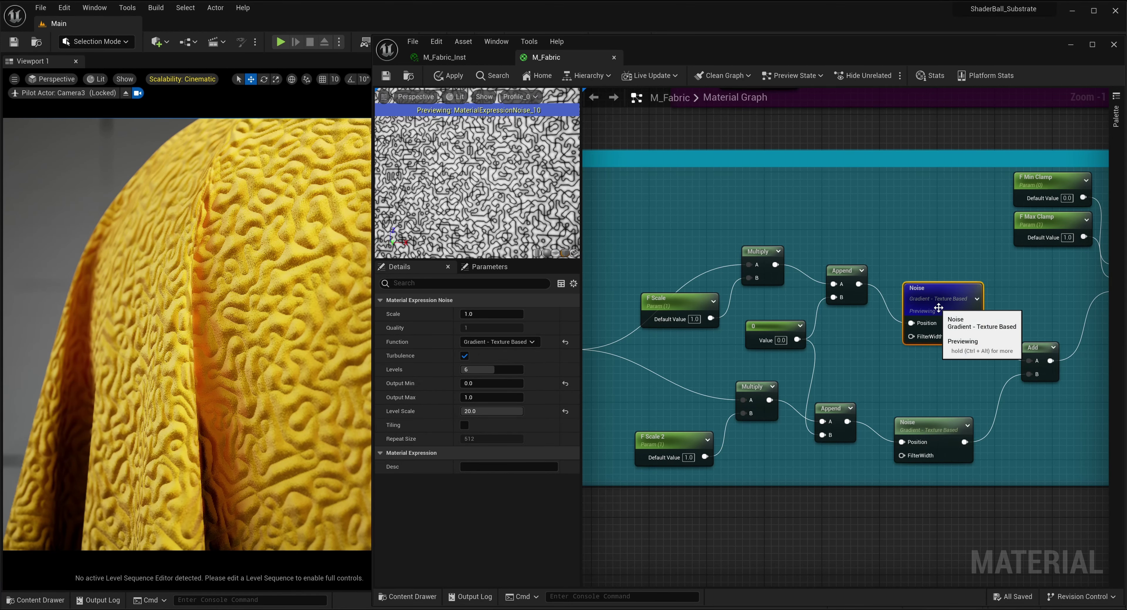
right_click(938, 420)
left_click(972, 230)
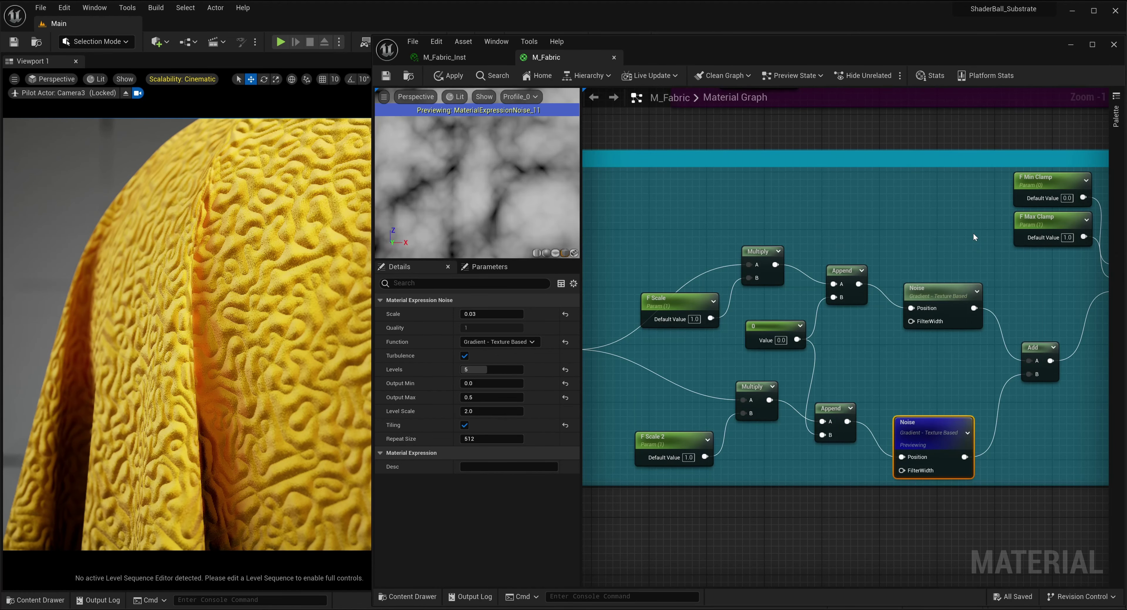
right_click(1031, 347)
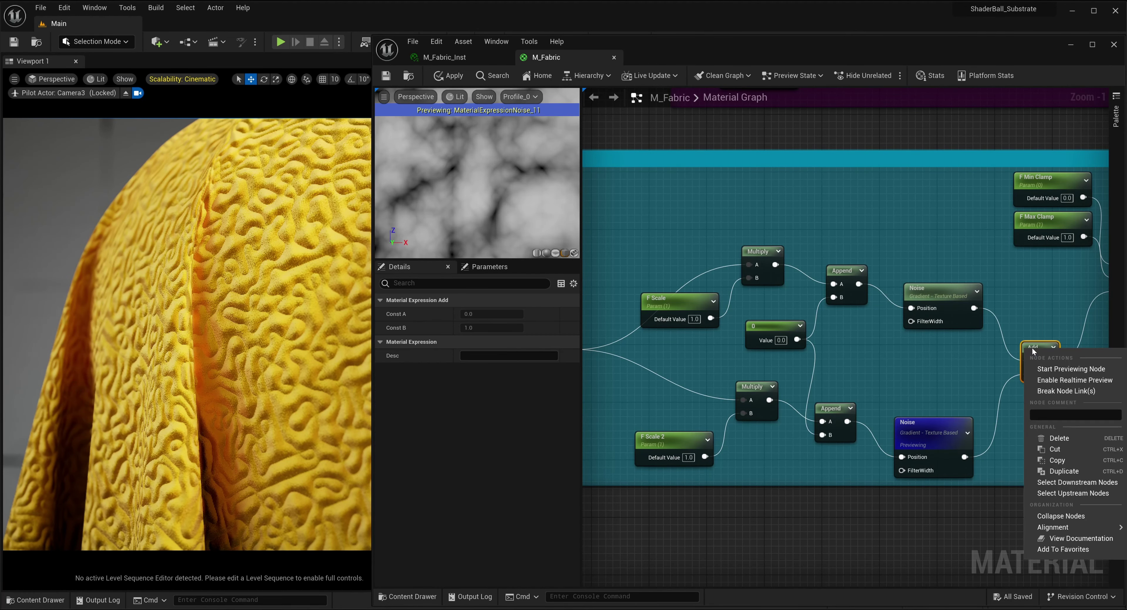
left_click(1046, 370)
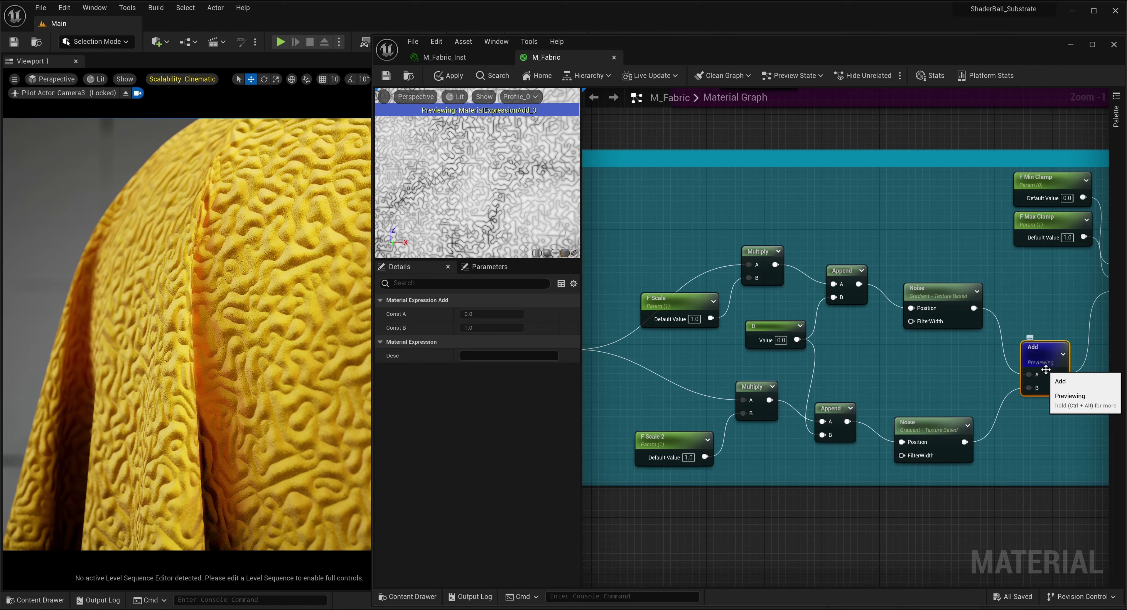
Save the M_Fabric material with its new fuzz parameters.
scroll(927, 341, "down", 6)
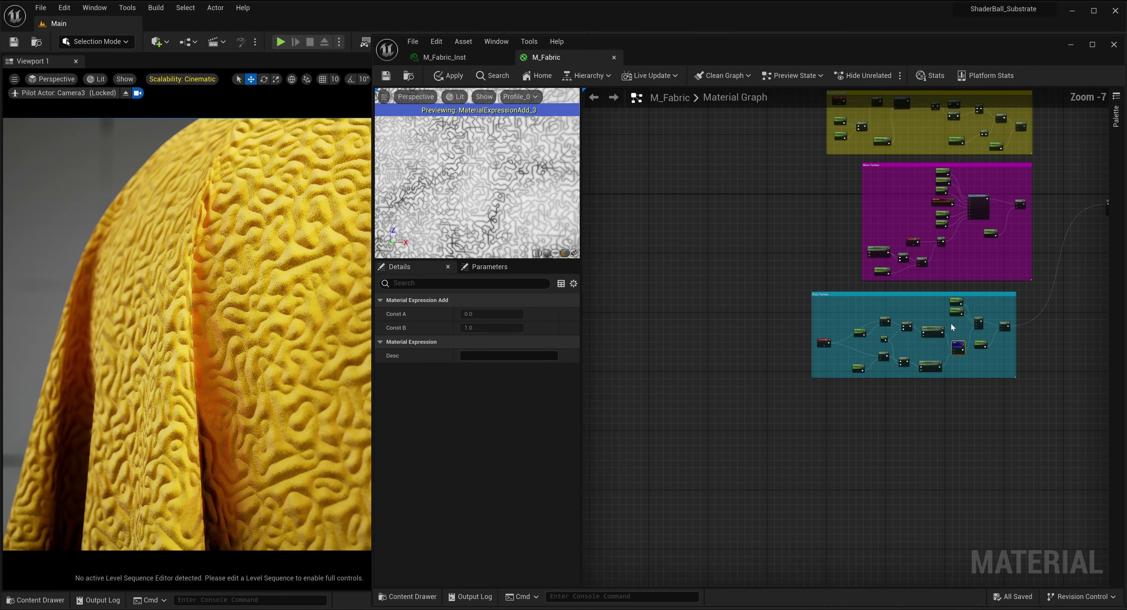
right_click_drag(951, 324, 754, 426)
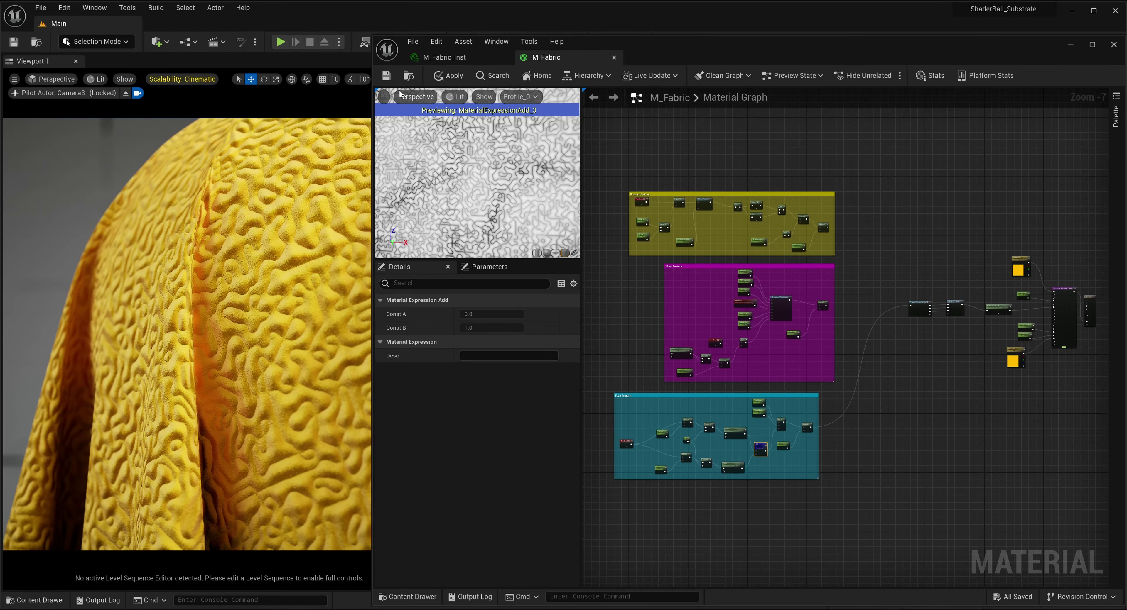
left_click(390, 80)
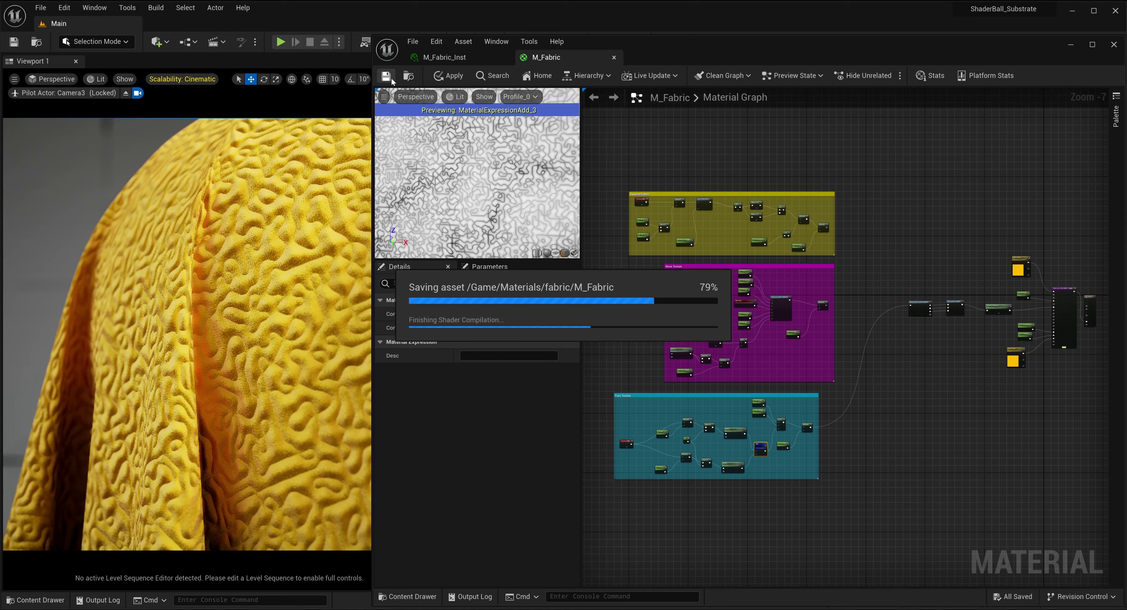
In M_Fabric_Inst, enable the overrides for F Intensity, F Max Clamp, F Min Clamp, F Scale and F Scale 2.
left_click(442, 60)
left_click(620, 157)
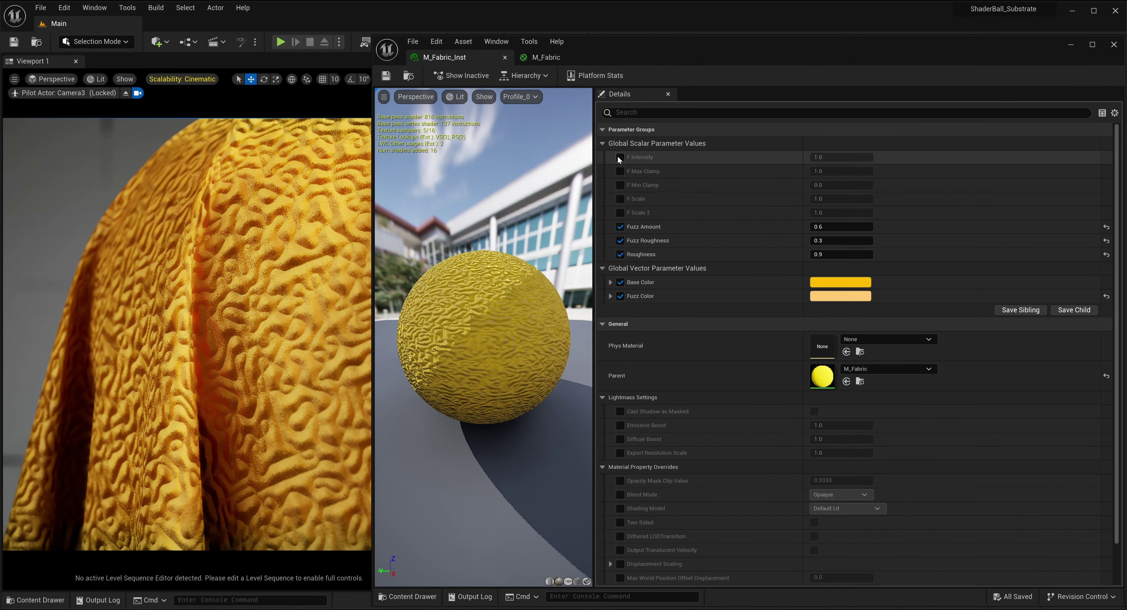
left_click(620, 171)
left_click(620, 185)
left_click(620, 199)
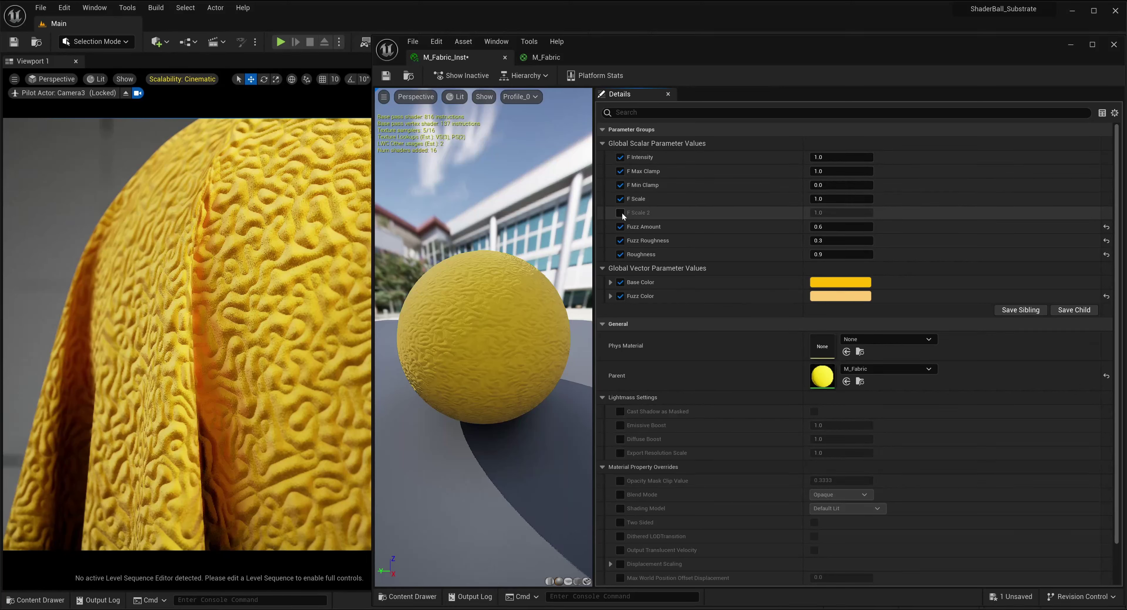
left_click(620, 212)
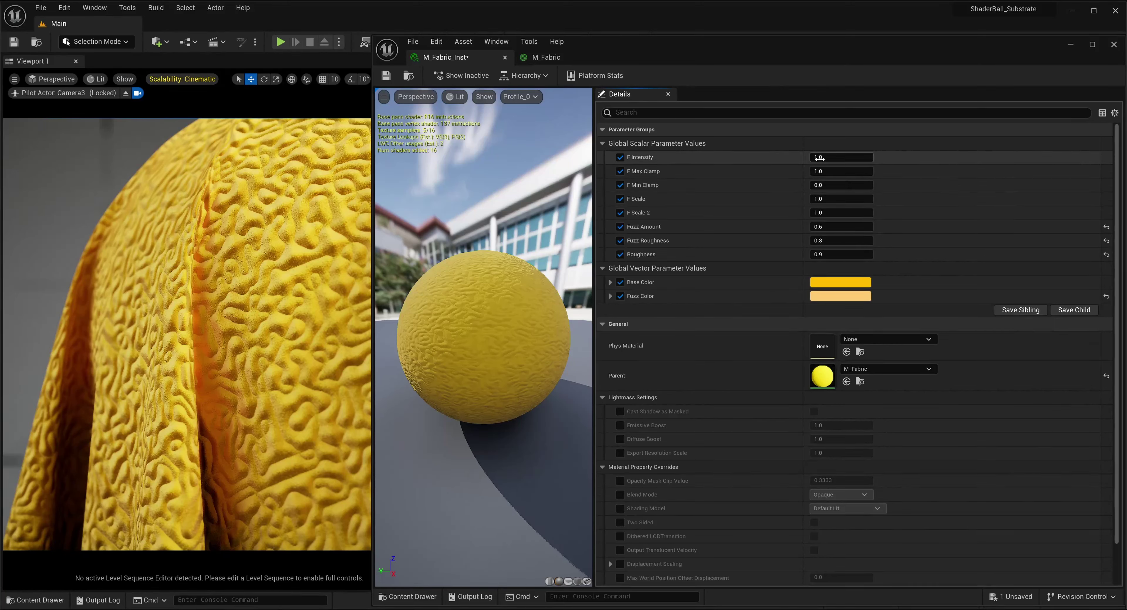
Set F Intensity to 0.05 in the material instance.
left_click(833, 157)
type("0.05")
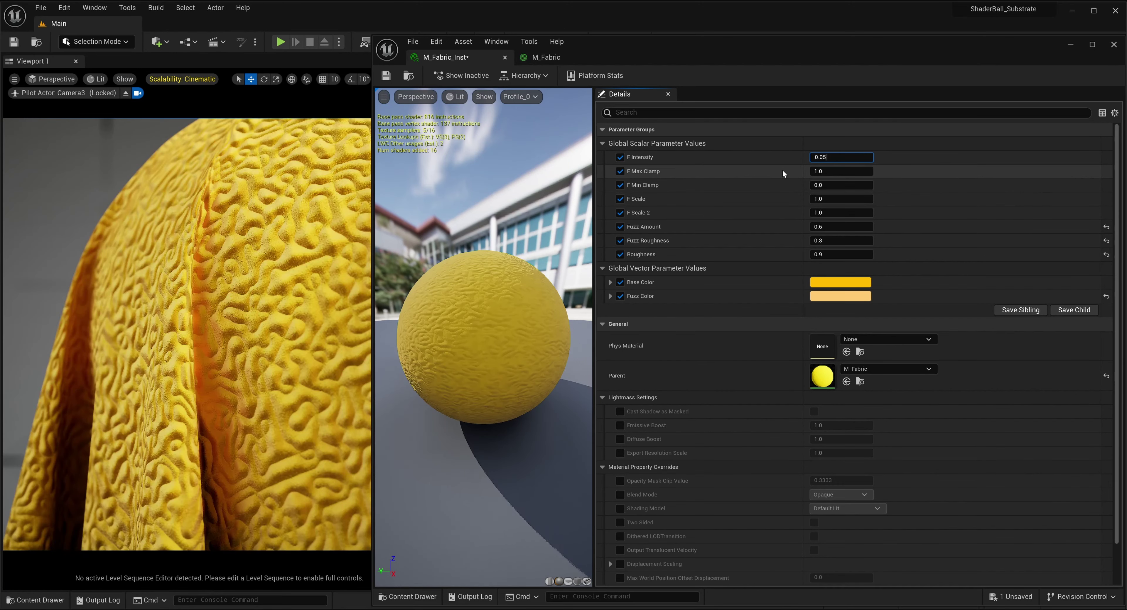
key("Return")
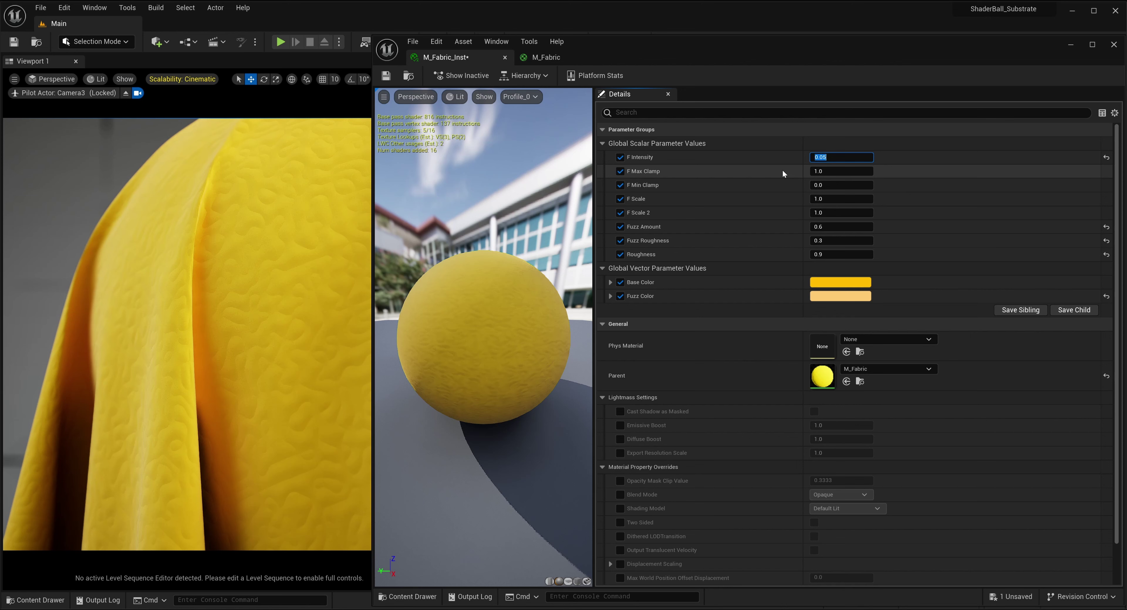
Set F Max Clamp to 7 and F Min Clamp to -1 in the material instance.
left_click(822, 171)
type("7")
key("Return")
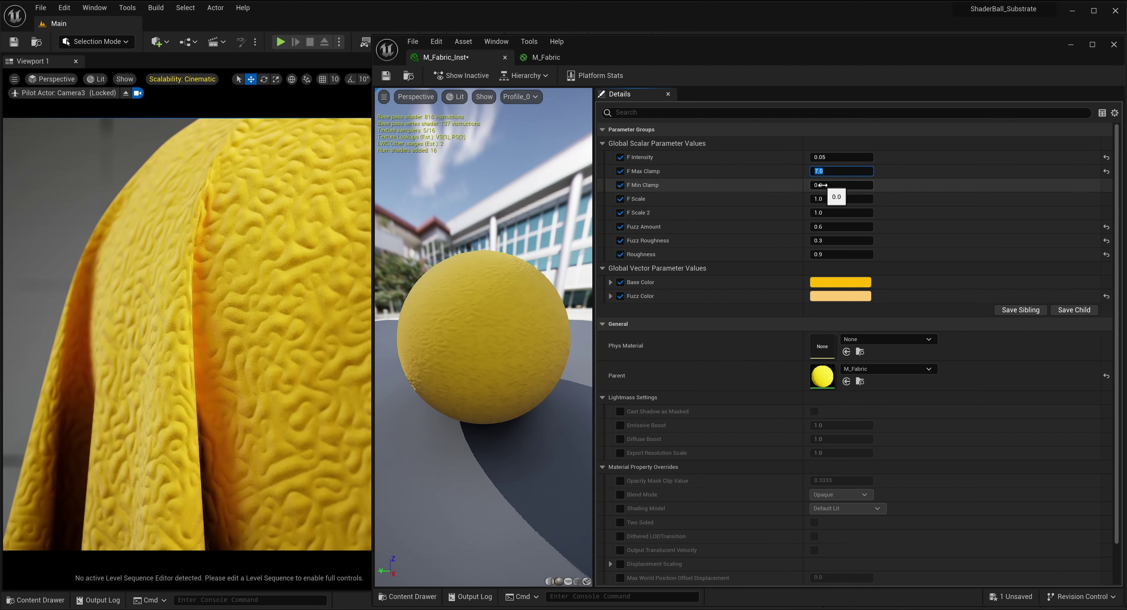
left_click(822, 185)
type("-1")
key("Return")
Set F Scale to 5 and F Scale 2 to 200, and save the material instance.
left_click(825, 199)
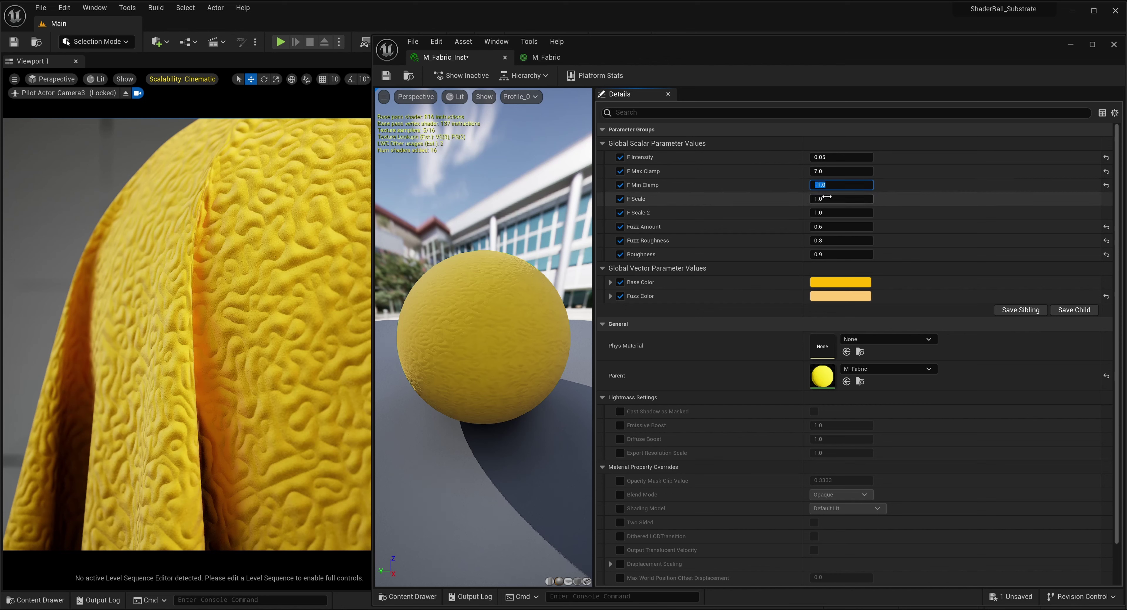
type("5")
key("Return")
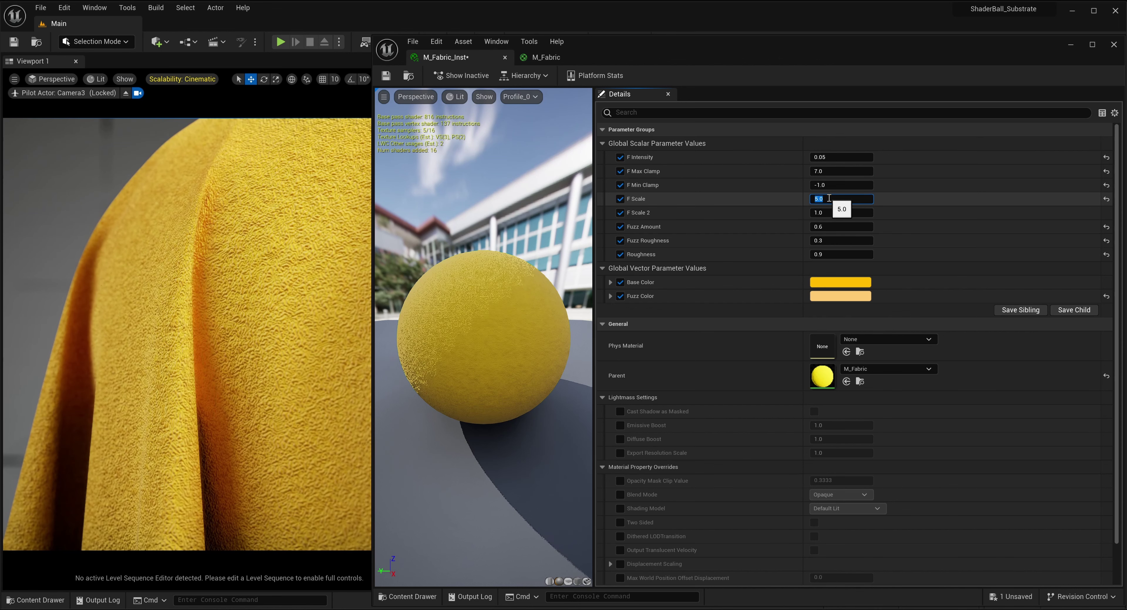
left_click(831, 213)
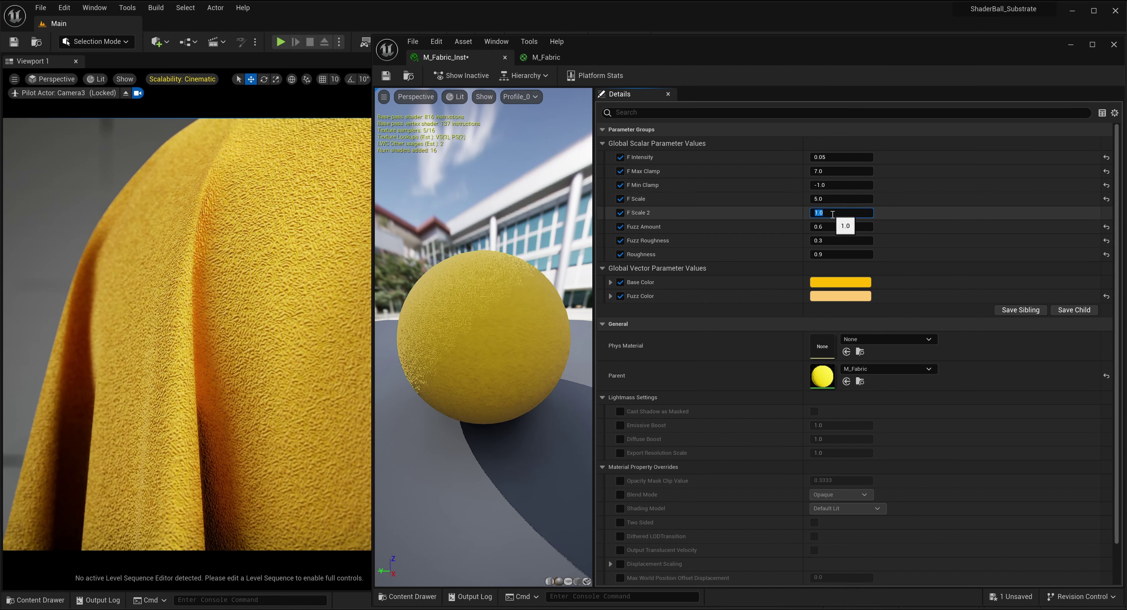
type("200")
key("Return")
left_click(387, 77)
In the M_Fabric graph, create an Add node with the yellow group's final Multiply feeding its A input.
left_click(534, 59)
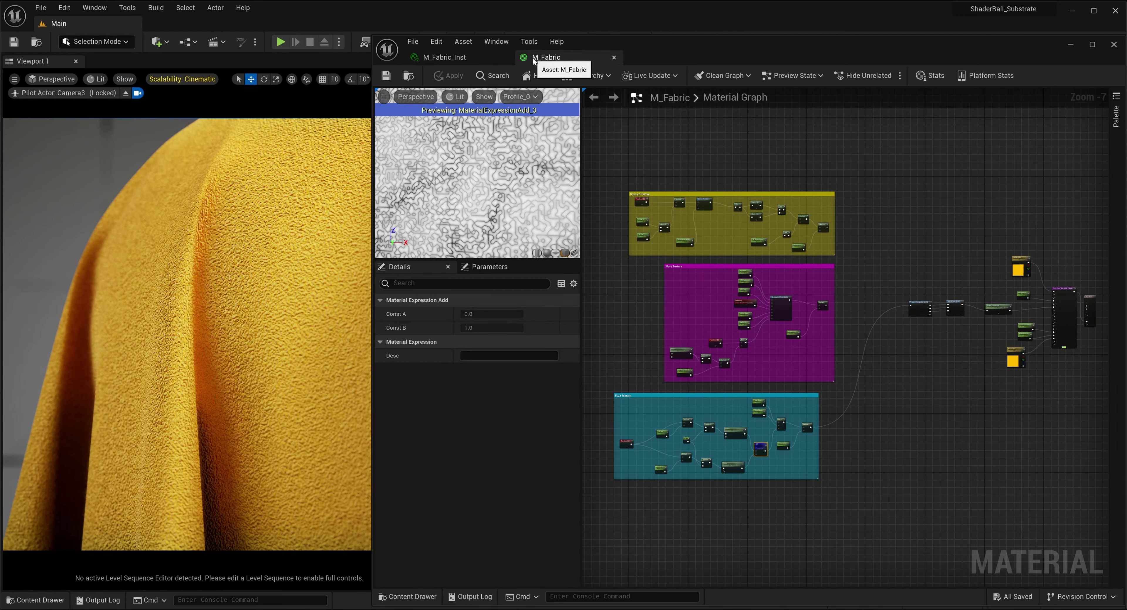
right_click_drag(855, 311, 817, 426)
scroll(847, 274, "up", 4)
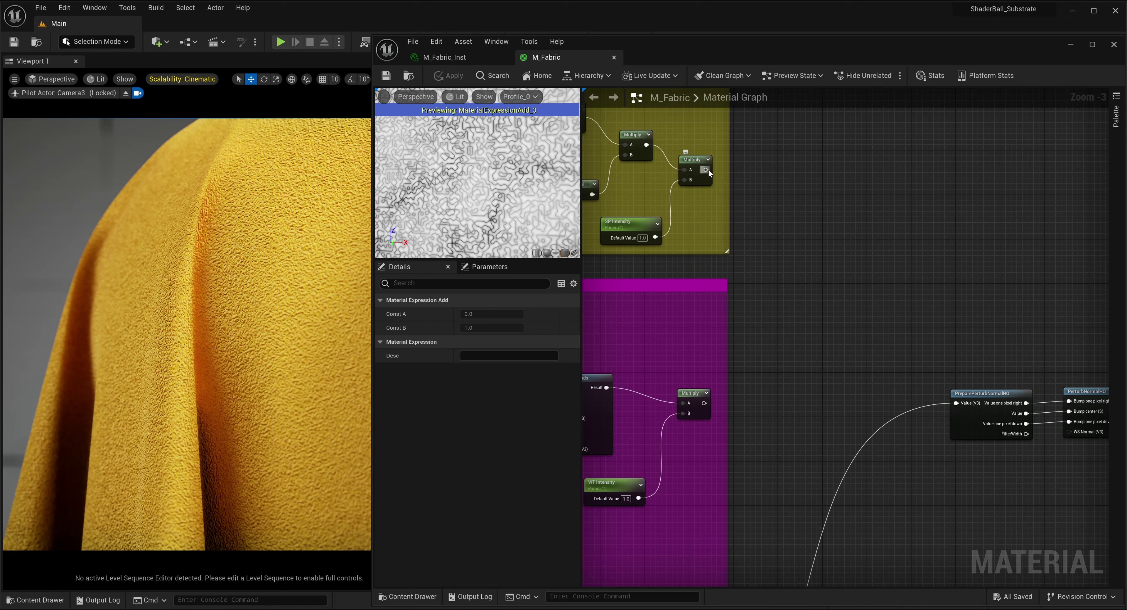
left_click_drag(706, 170, 771, 302)
type("ad")
key("Return")
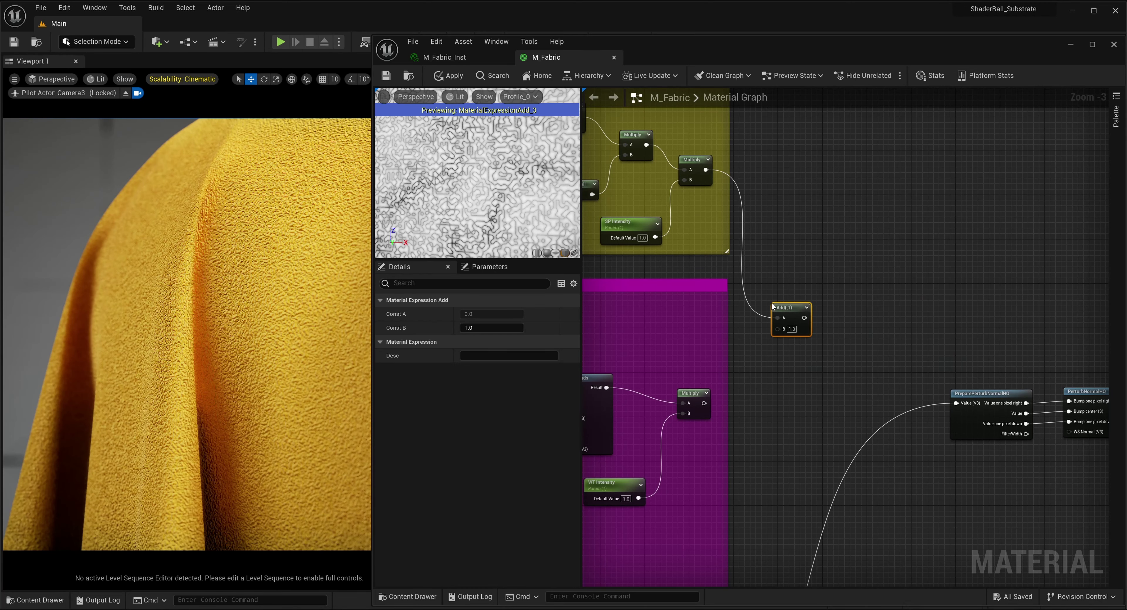
Connect the Wave Texture group's Multiply to the Add's B input and feed the Add's result into a second Add node.
left_click_drag(704, 403, 861, 395)
type("add")
key("Return")
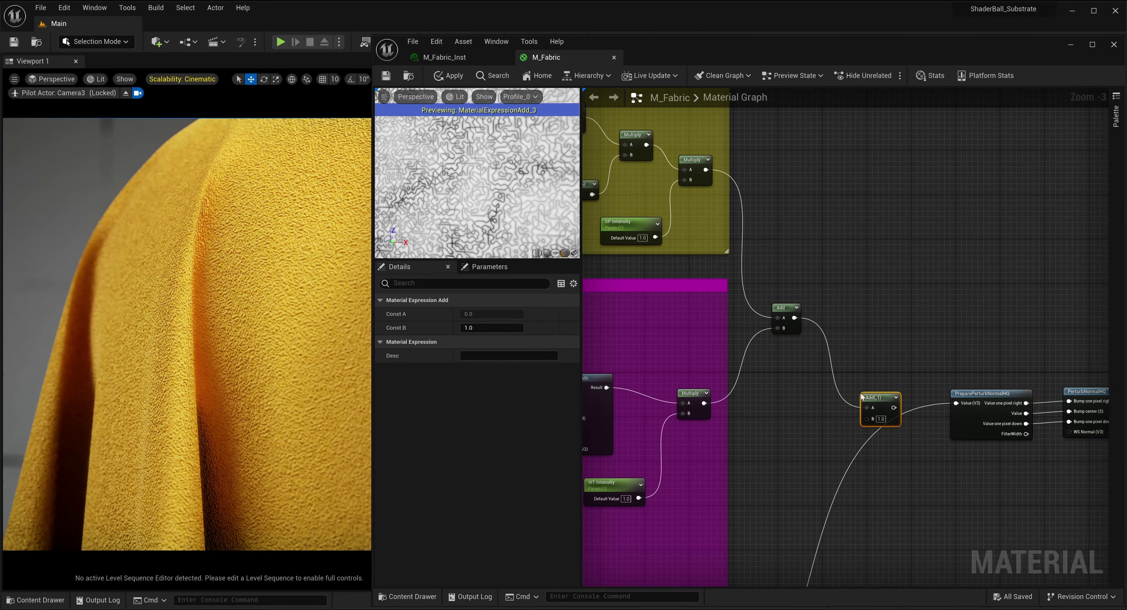
Route the Fuzz Texture Multiply through the second Add's B input into PreparePerturbNormalHQ, and stop previewing the Fuzz Texture Add node.
left_click_drag(897, 410, 961, 404)
scroll(961, 405, "down", 1)
right_click_drag(831, 437, 817, 289)
right_click(614, 568)
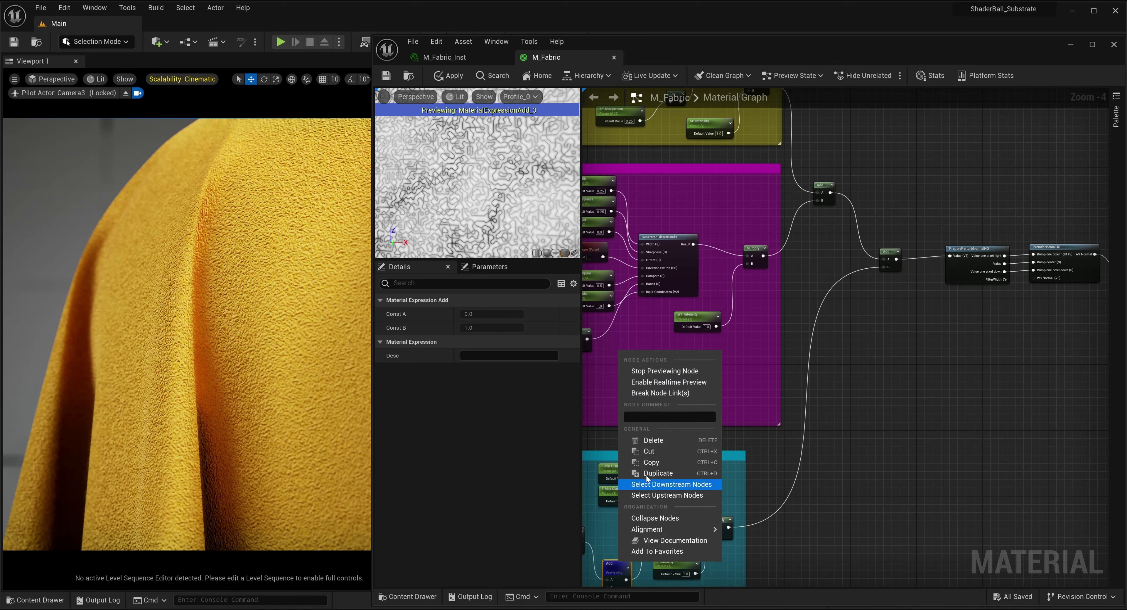
left_click(669, 368)
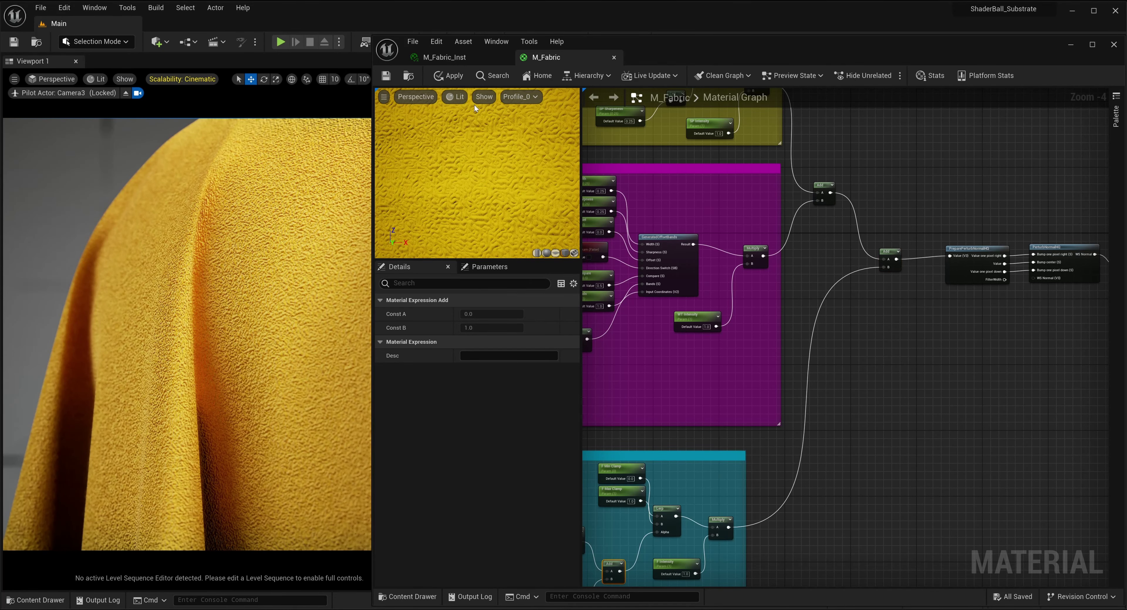
Apply the M_Fabric graph changes so the combined normal detail is compiled into the material.
left_click(457, 78)
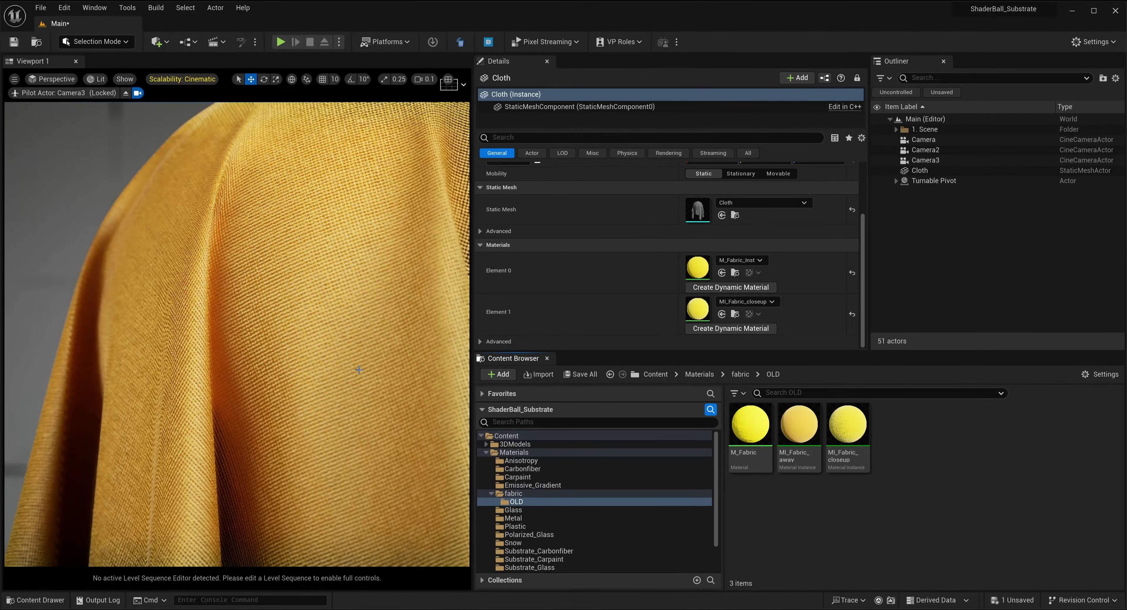
View the cloth through Camera and assign MI_Fabric_away to its Element 1 material slot.
left_click(56, 79)
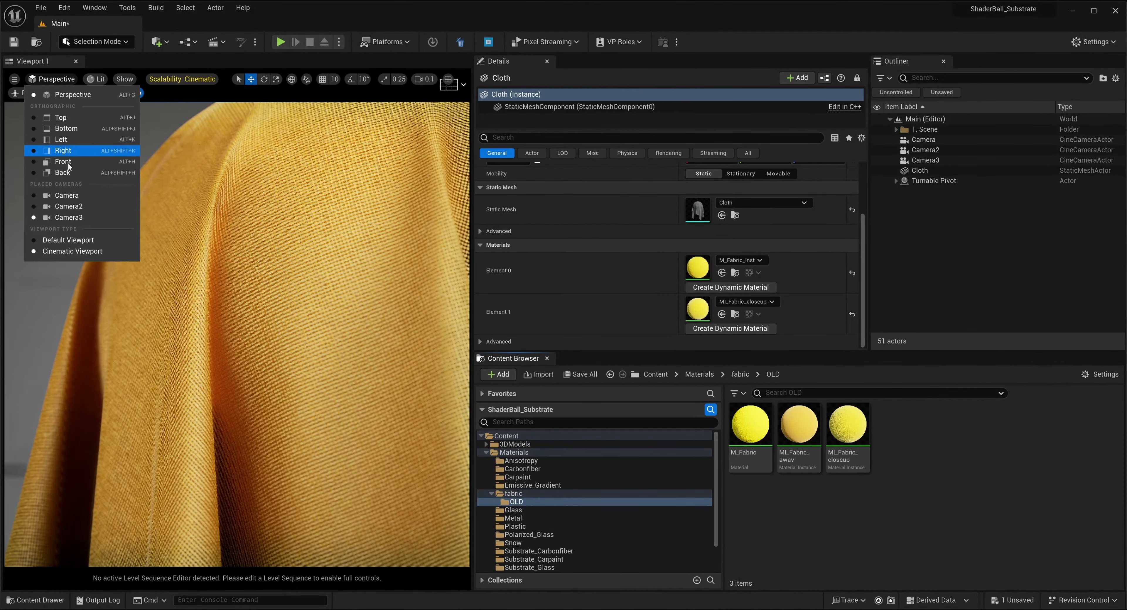
left_click(70, 195)
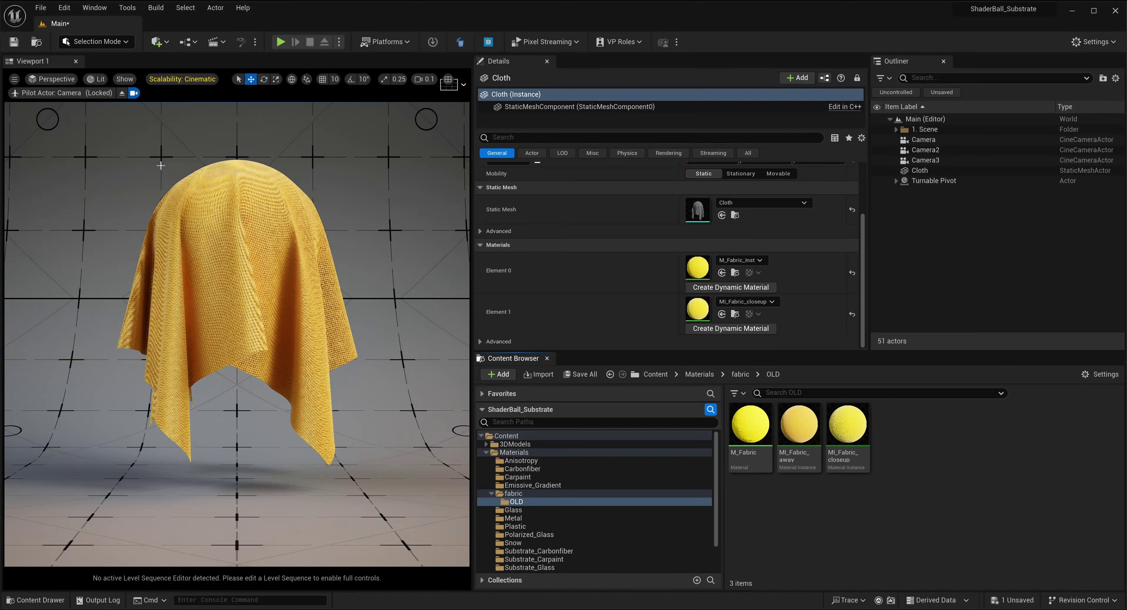
left_click_drag(798, 426, 702, 308)
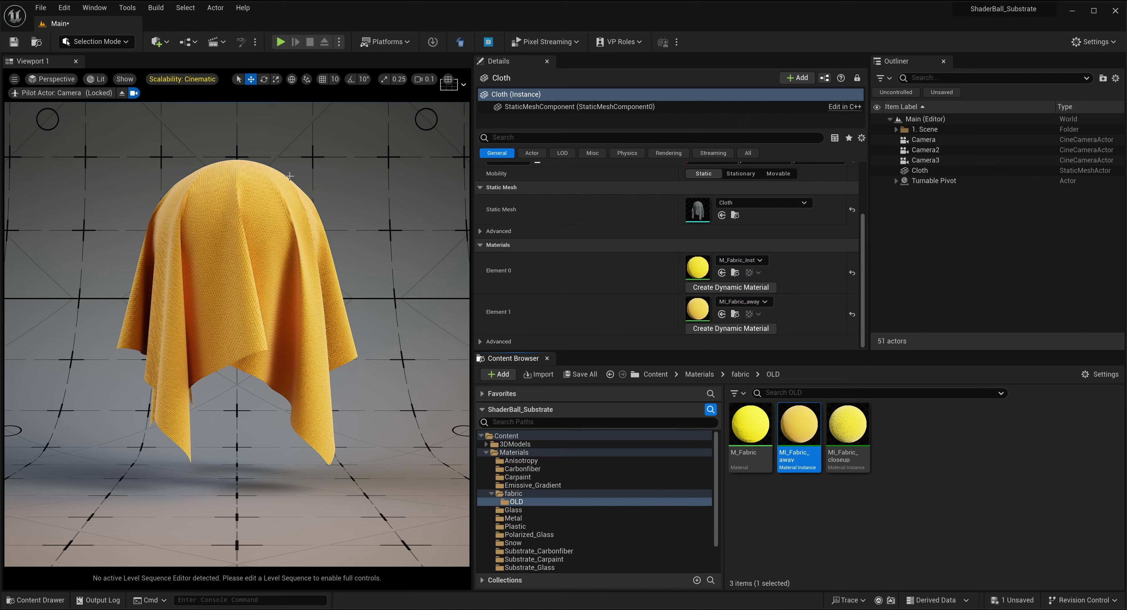
Switch the viewport to Camera3 and assign MI_Fabric_closeup to the cloth's Element 1 material slot.
left_click(65, 80)
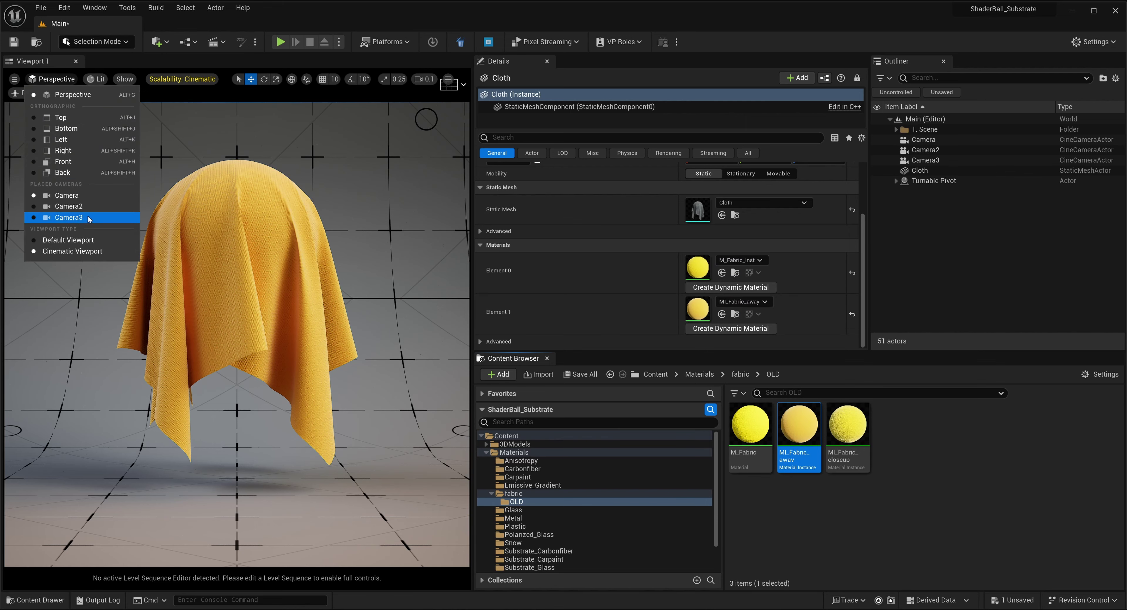
left_click(68, 217)
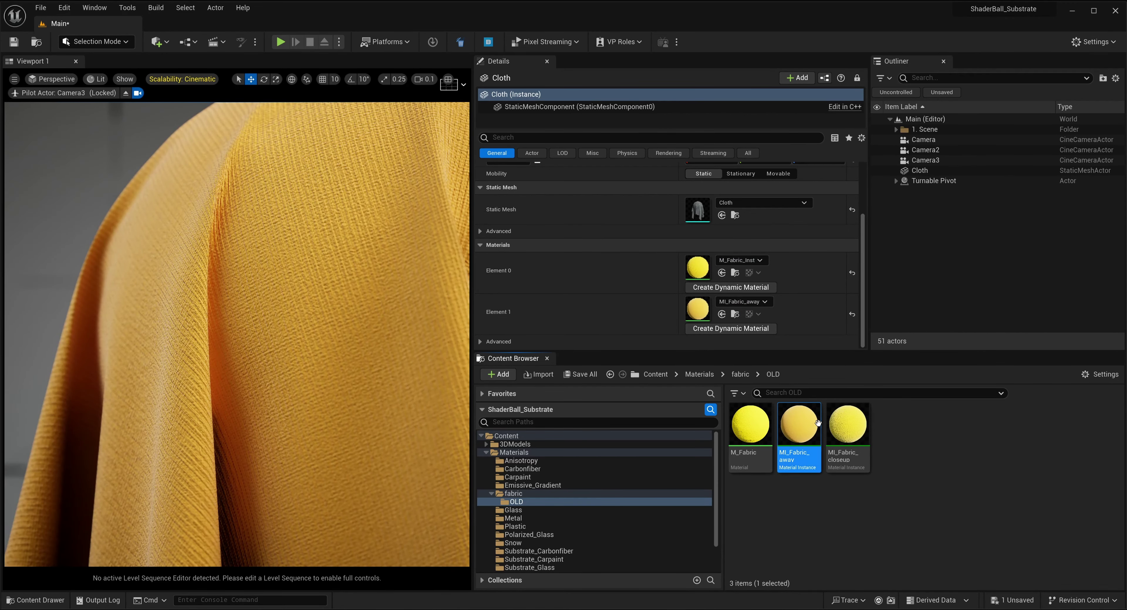
left_click_drag(847, 426, 704, 311)
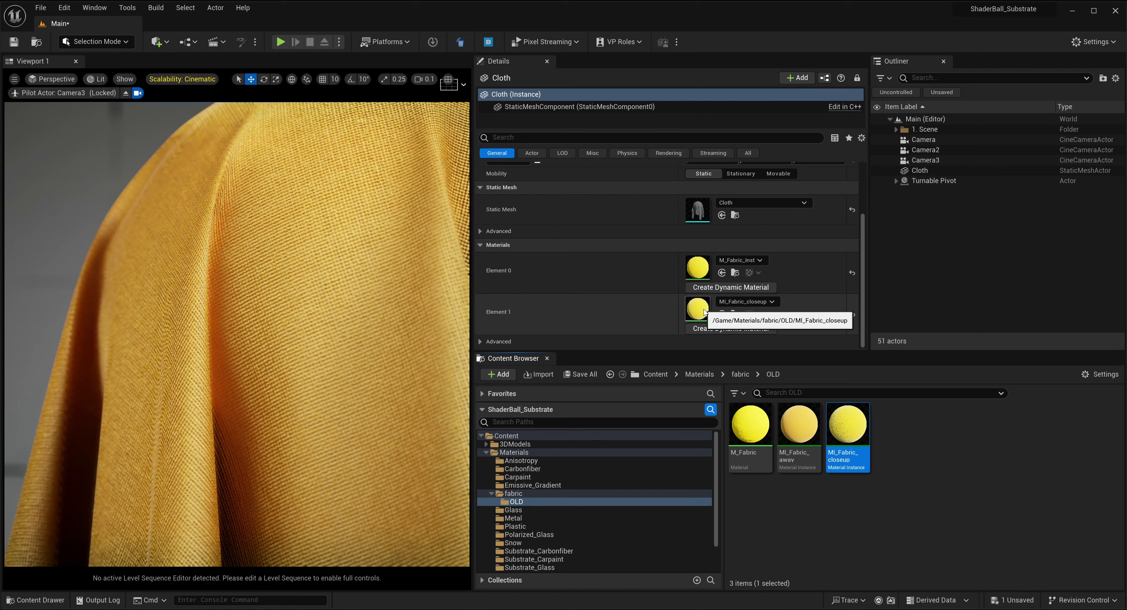
Open the MI_Fabric_closeup material instance and set its Base Color to bright blue, sRGB hex 00ABFFFF.
double_click(839, 422)
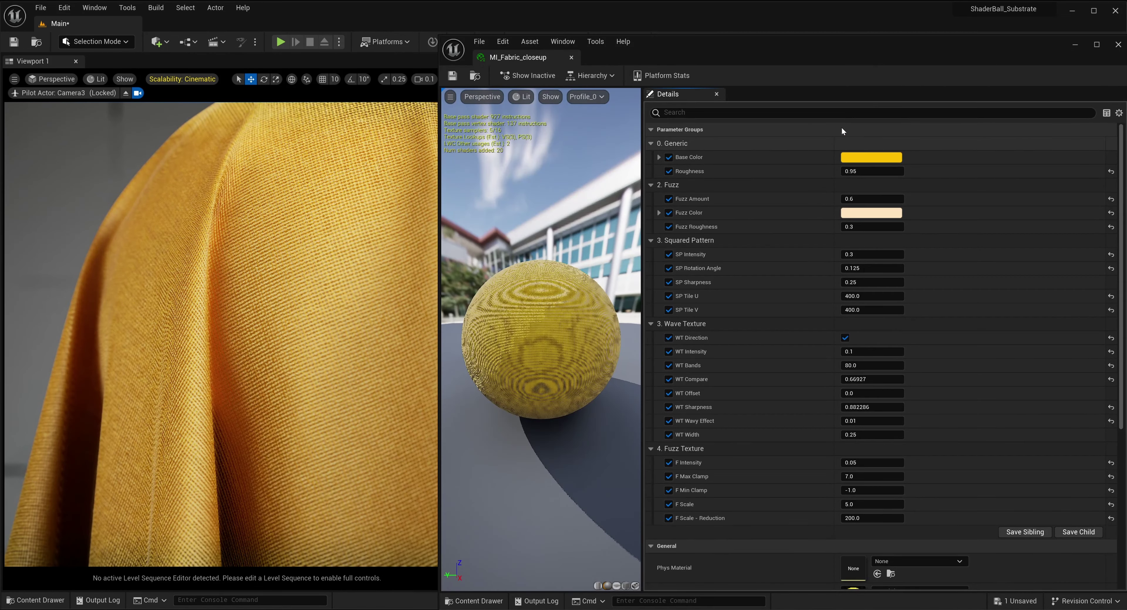
left_click(871, 157)
left_click(890, 213)
left_click(890, 239)
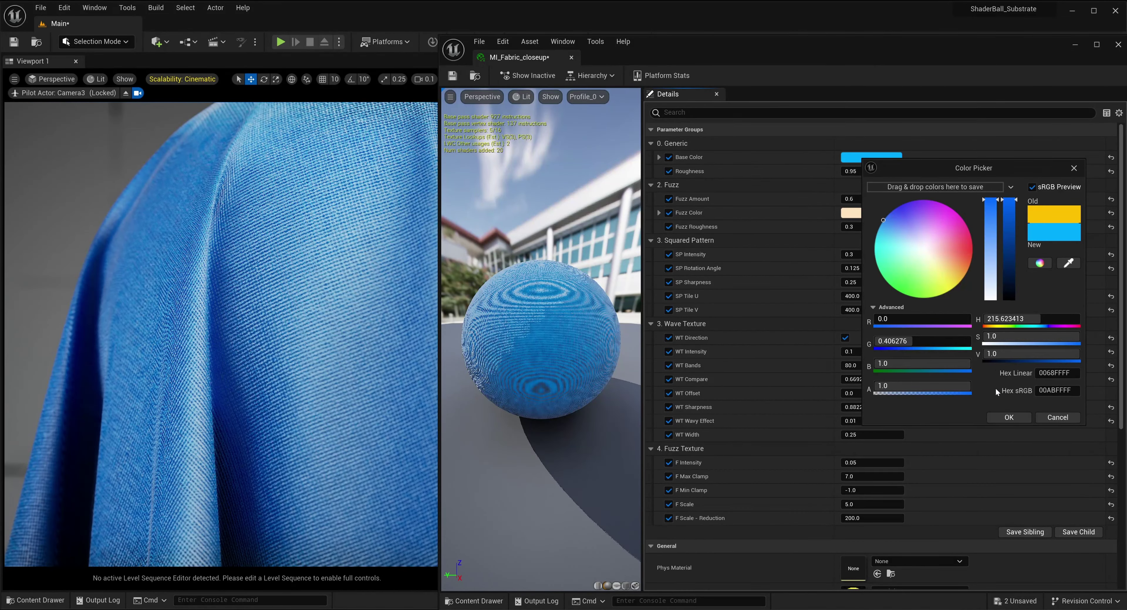
left_click(1009, 417)
Change Fuzz Color to magenta, with Fuzz Amount at about 0.64 and Fuzz Roughness at about 2.25.
left_click(857, 213)
left_click(985, 275)
left_click(1029, 469)
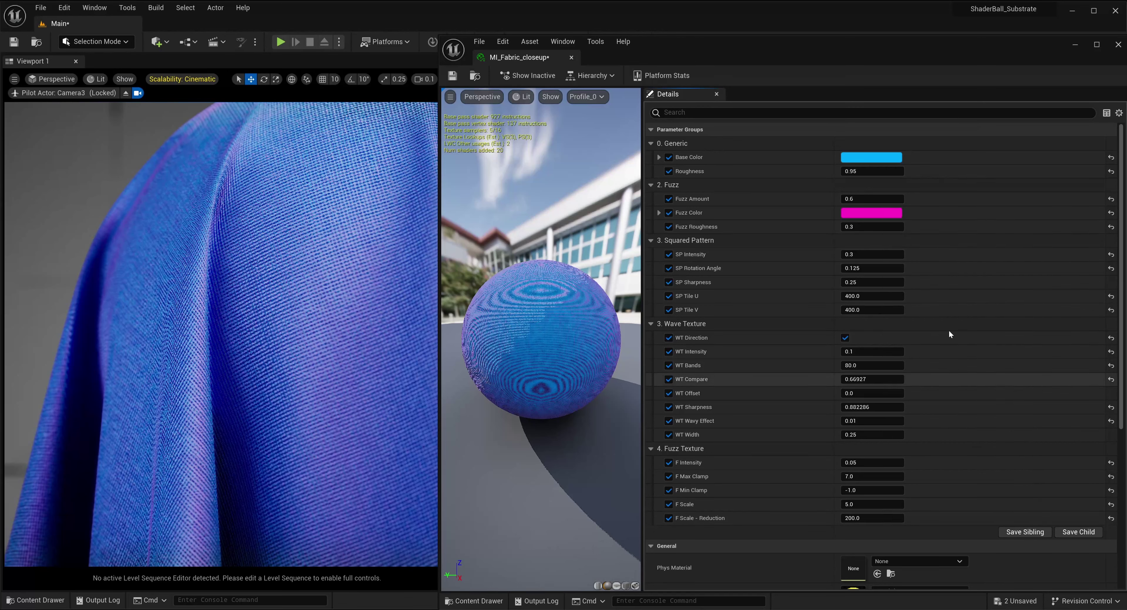
left_click_drag(857, 227, 857, 199)
Set both SP Intensity in the Squared Pattern group and F Intensity in the Fuzz Texture group to 0.
left_click(858, 254)
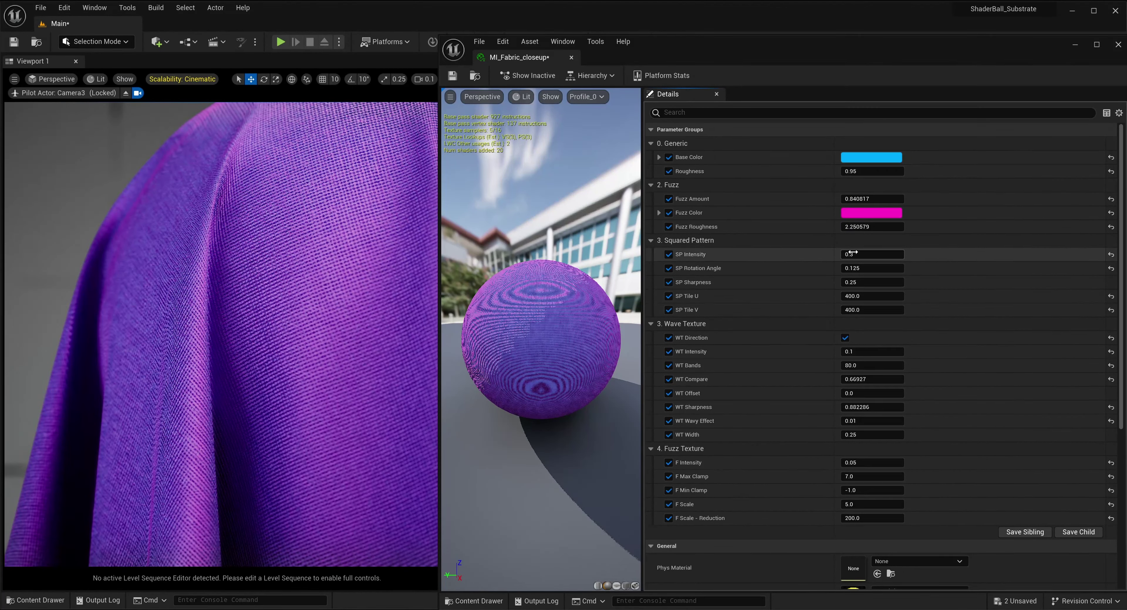
type("0")
key("Return")
left_click(860, 463)
type("0")
key("Return")
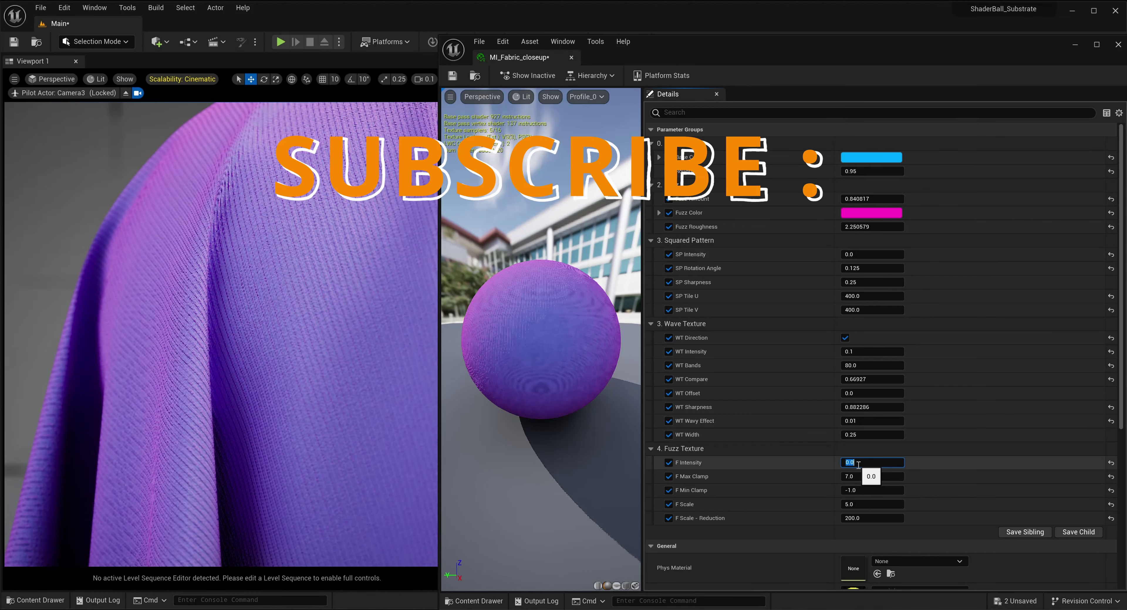
In the Wave Texture group, set WT Intensity to about 0.67 and WT Bands to about 26.9.
mouse_move(857, 351)
left_mouse_down()
mouse_move(870, 352)
mouse_move(842, 365)
left_mouse_up()
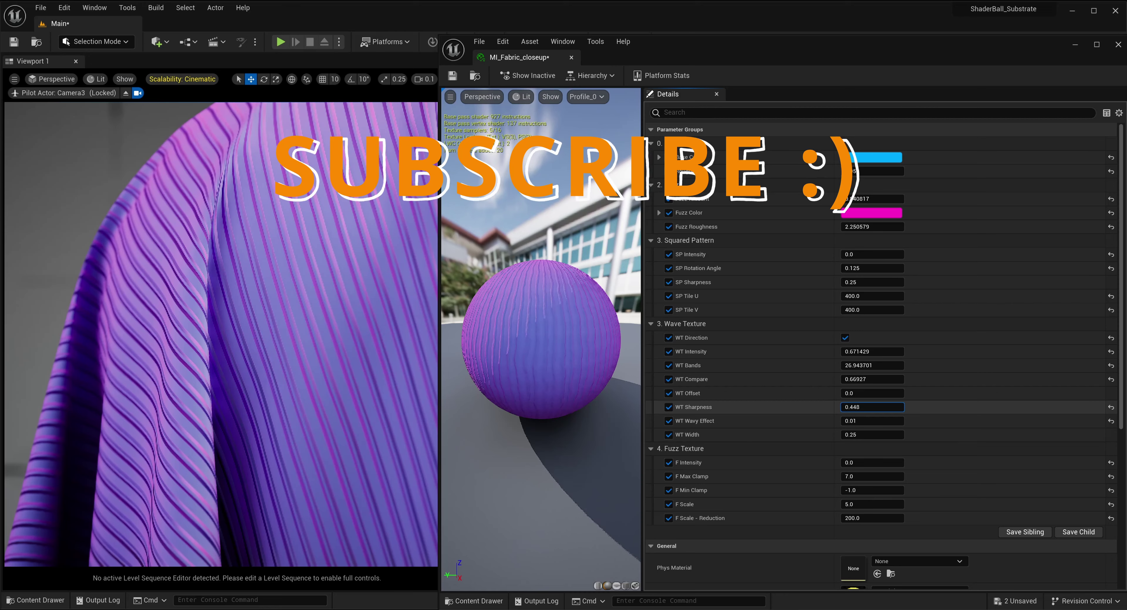